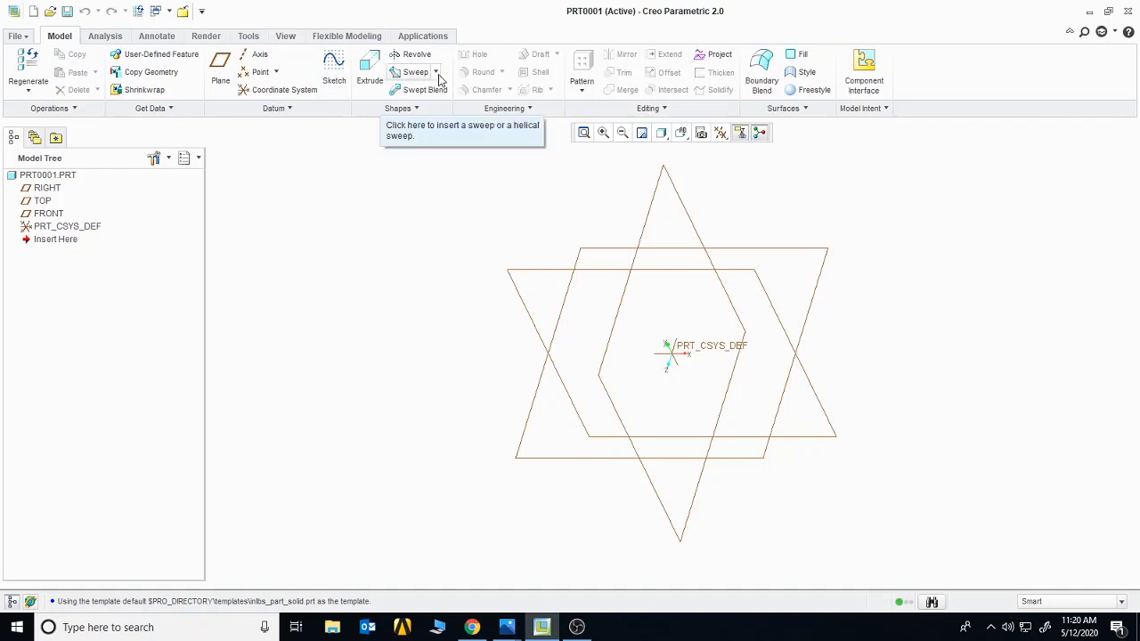
left_click(436, 73)
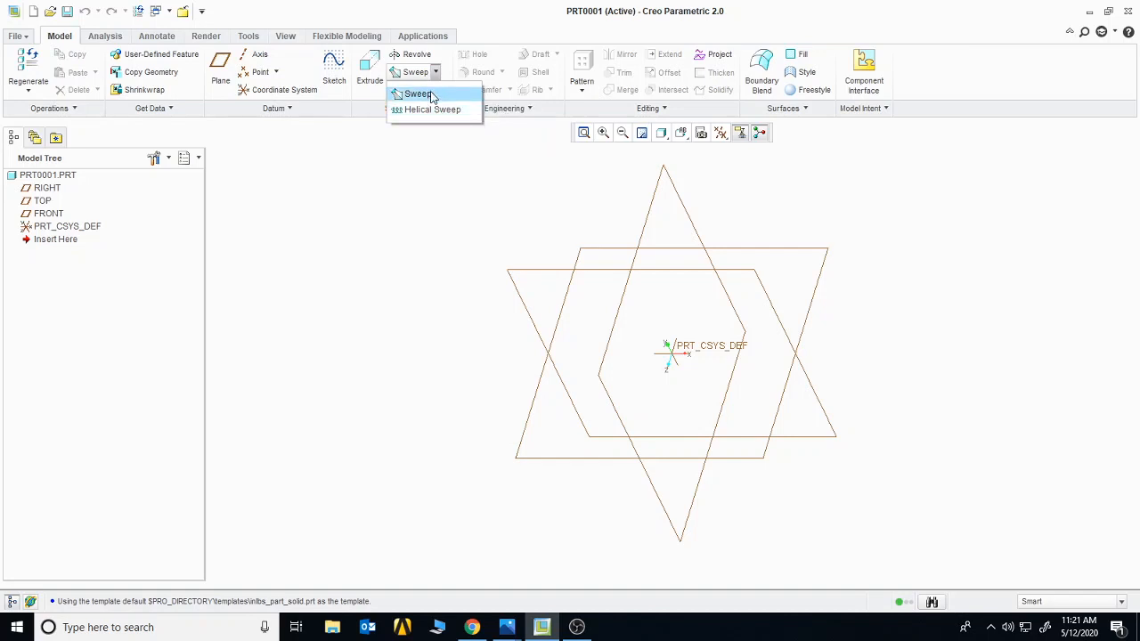
left_click(441, 163)
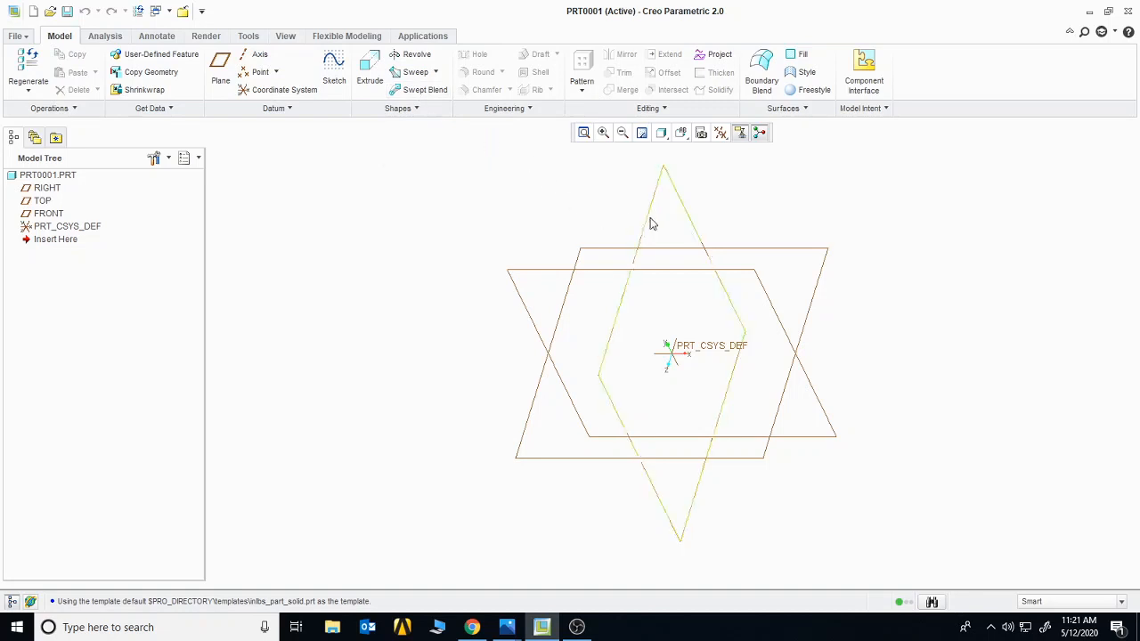
Sketch an S-shaped four-point spline on the RIGHT datum plane as the sweep trajectory and finish the sketch
left_click(332, 79)
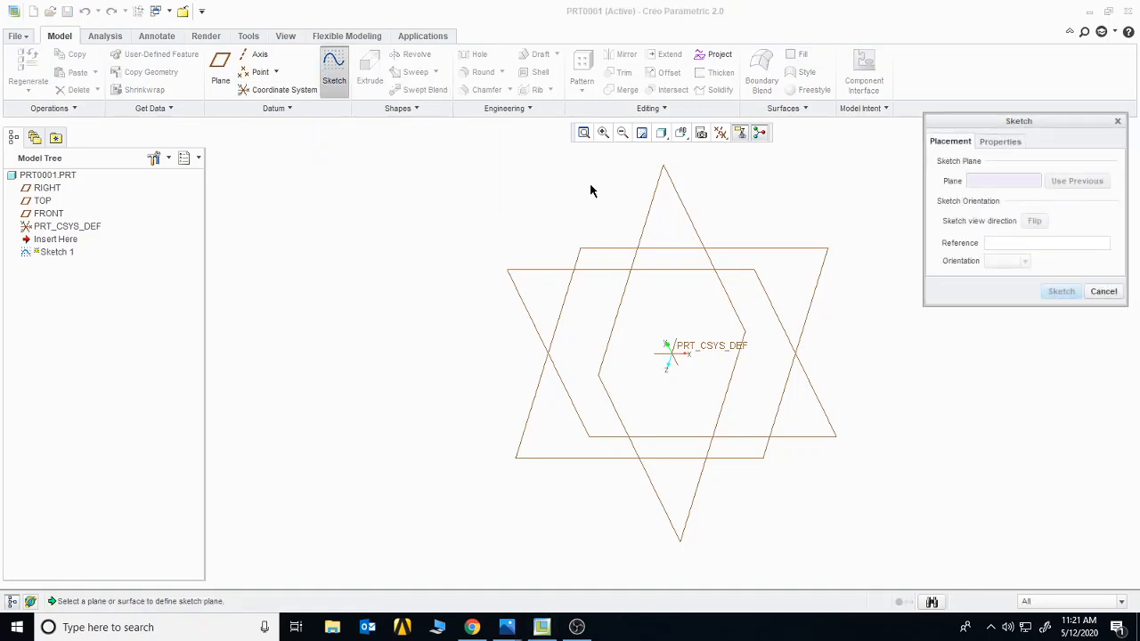
left_click(658, 221)
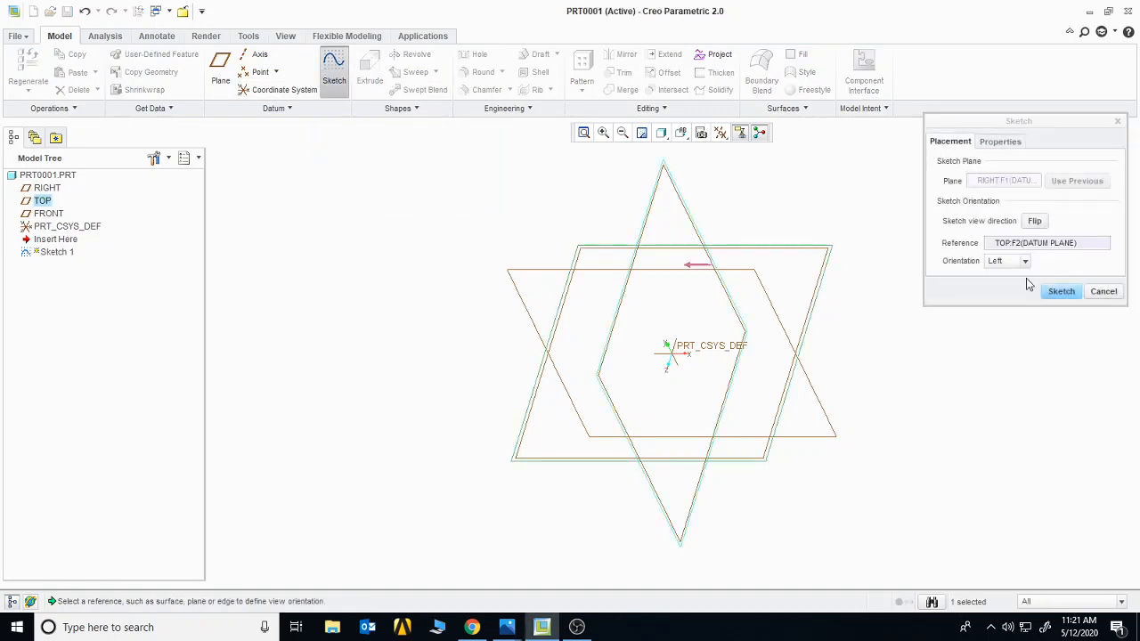
left_click(1062, 294)
left_click(722, 133)
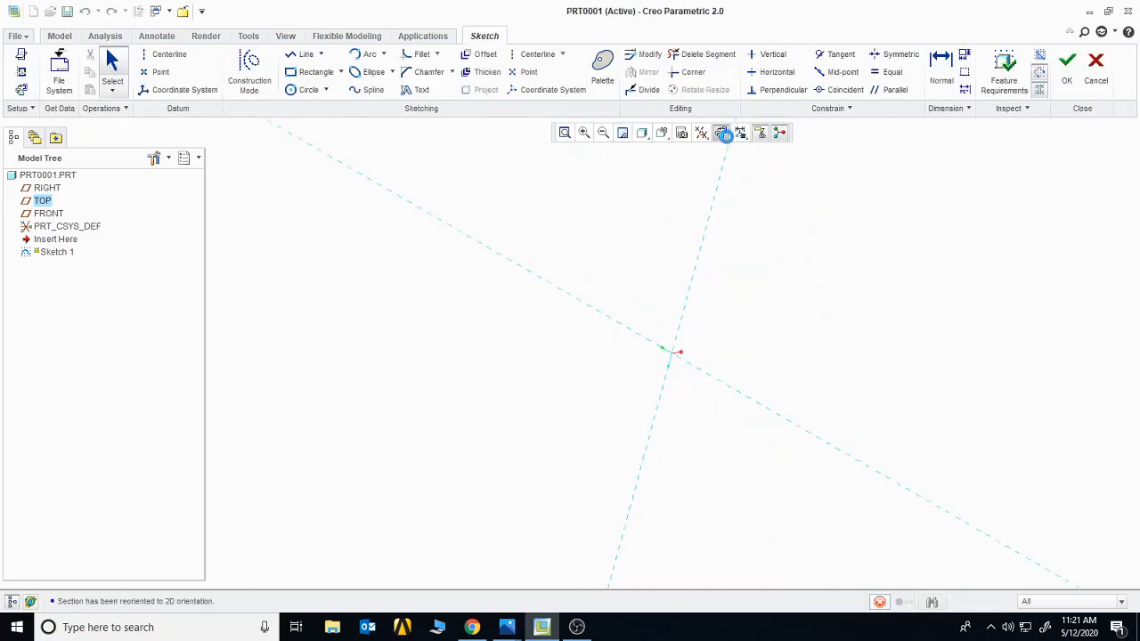
left_click(370, 90)
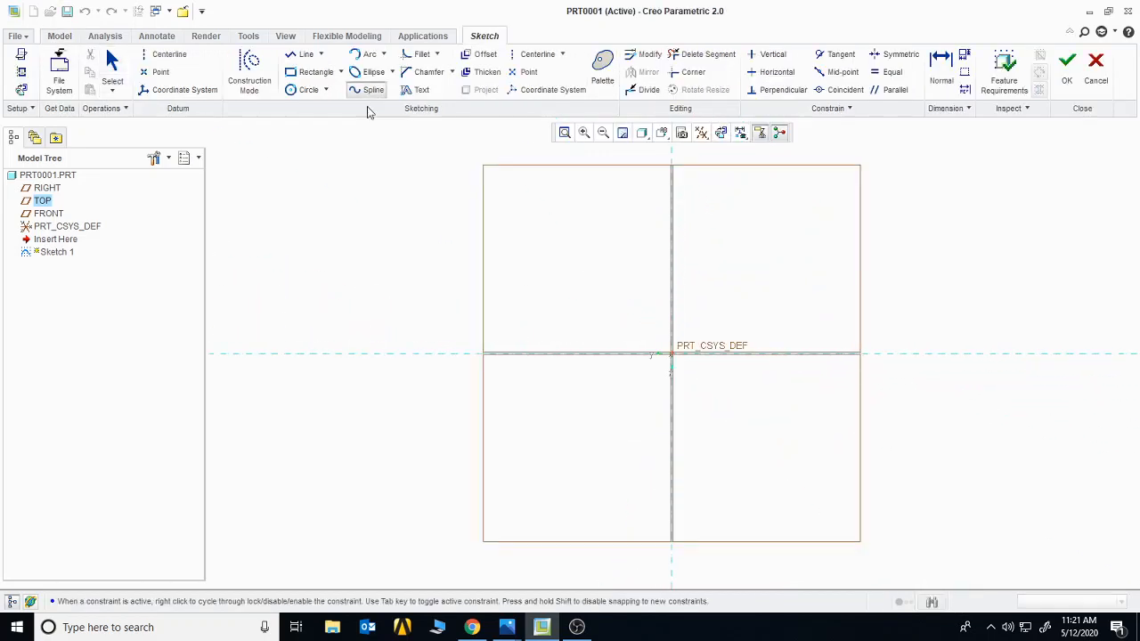
left_click(349, 214)
left_click(488, 191)
left_click(577, 395)
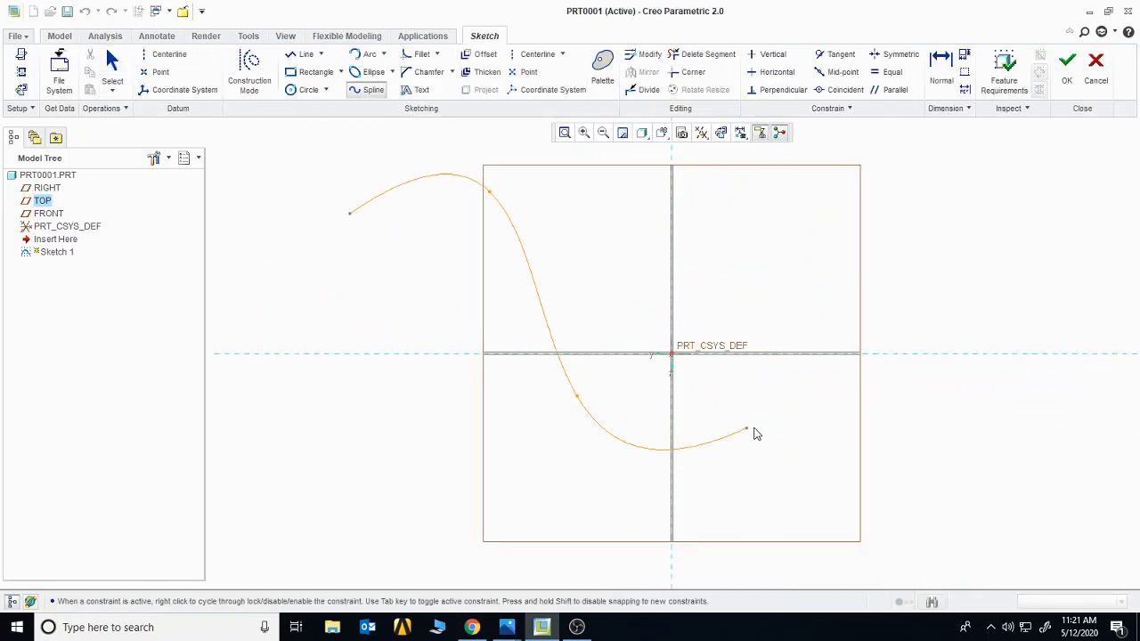
left_click(880, 406)
middle_click(929, 416)
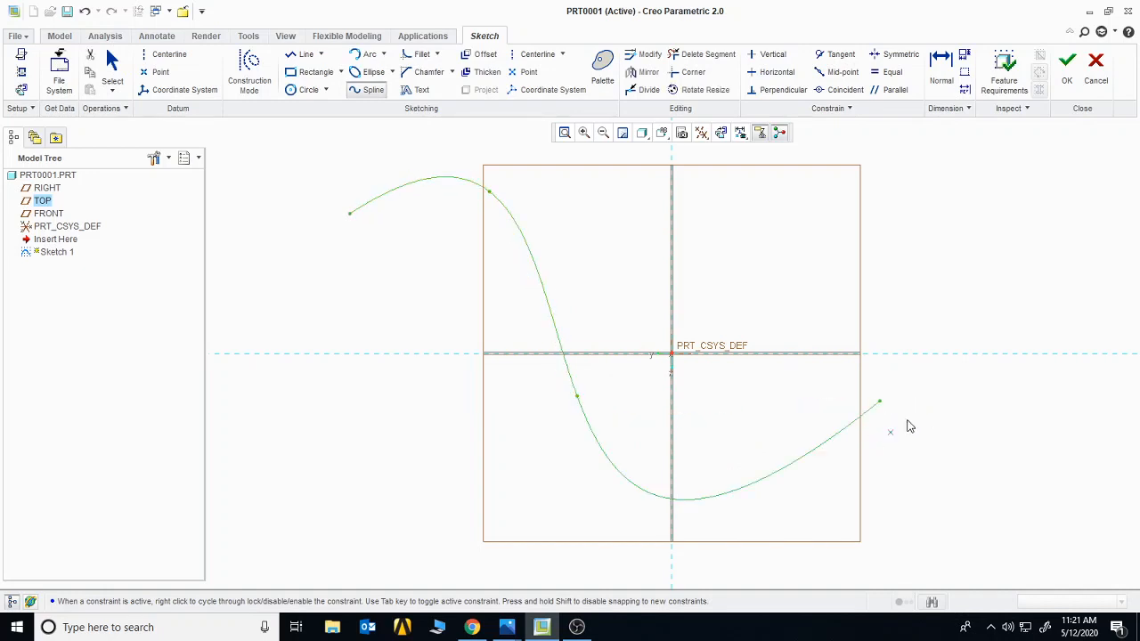
left_click(1066, 64)
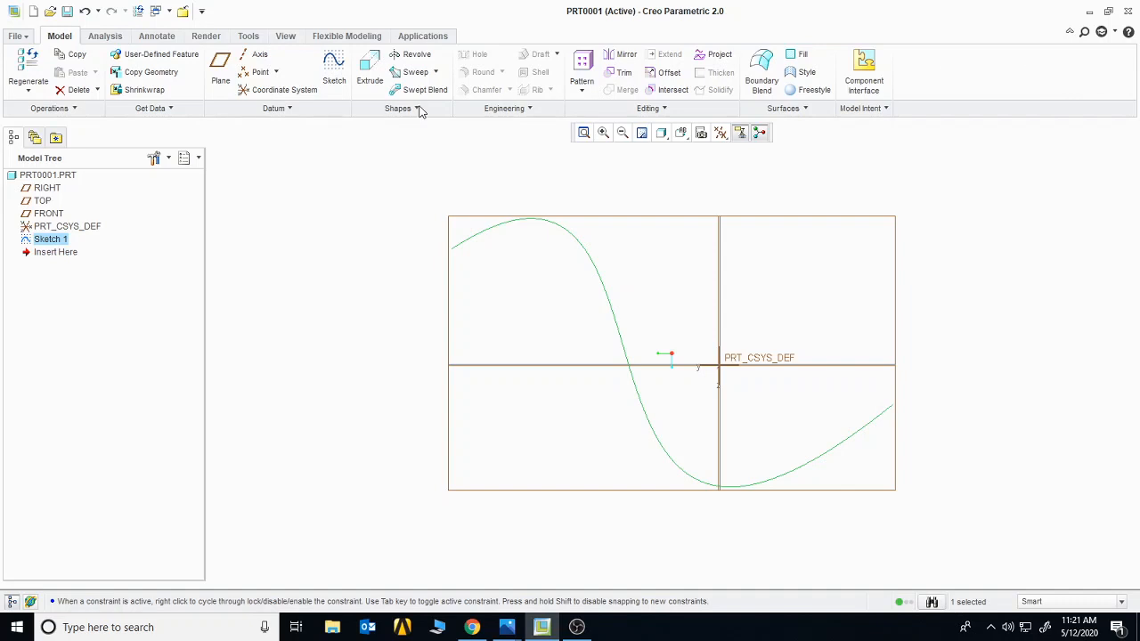
Start a sweep along the spline and sketch a circular section about 57 in diameter centred on the trajectory's start point
left_click(435, 73)
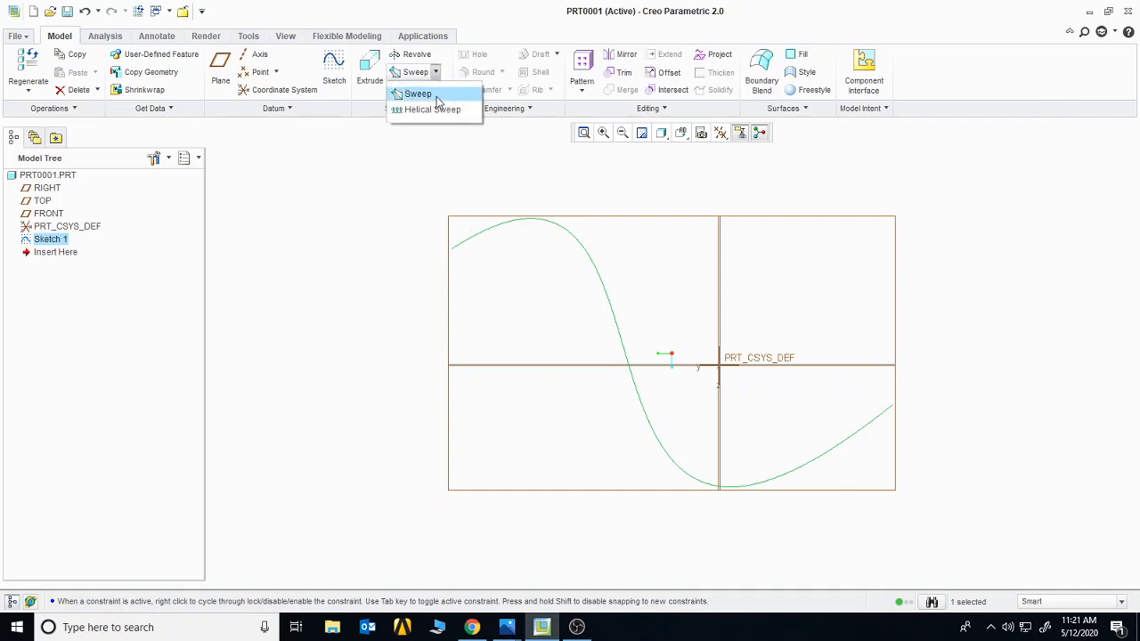
left_click(437, 100)
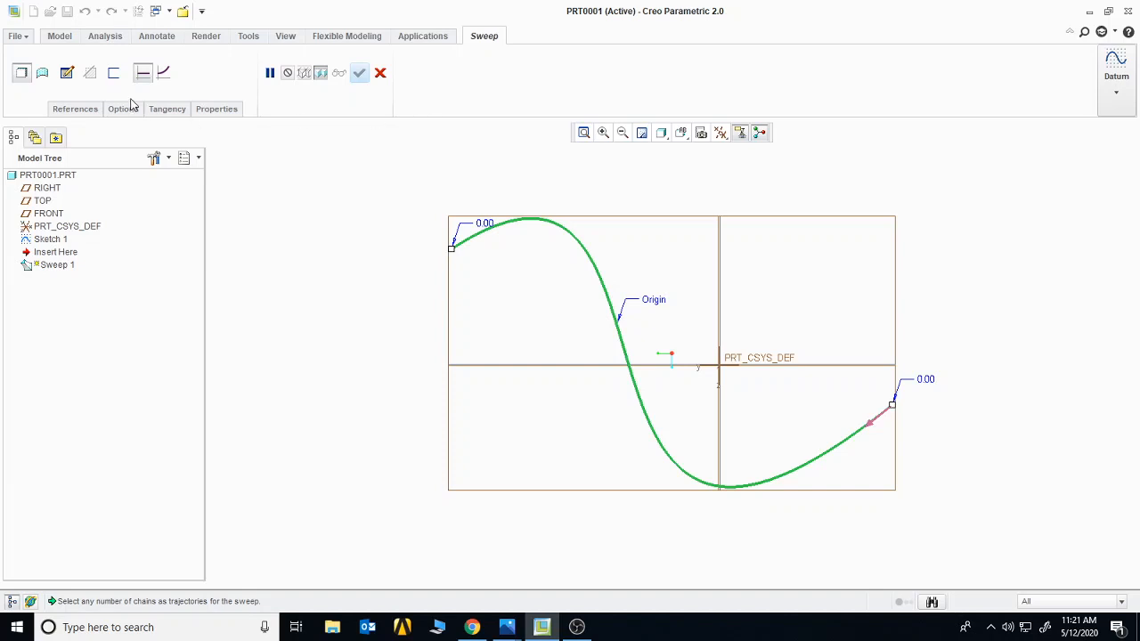
left_click(68, 80)
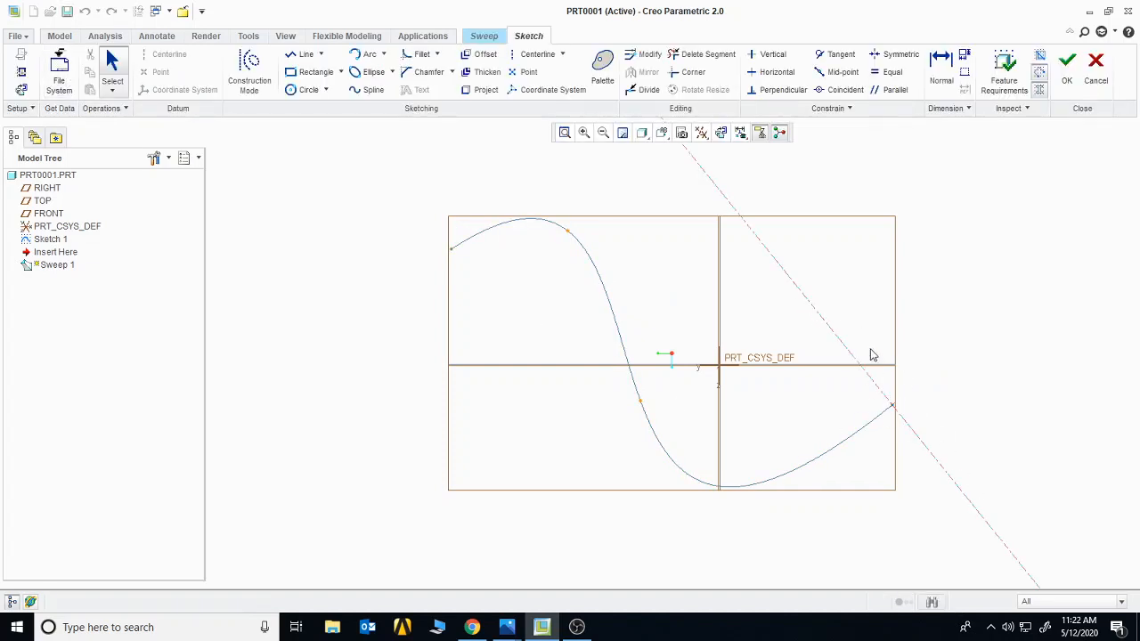
left_click(721, 136)
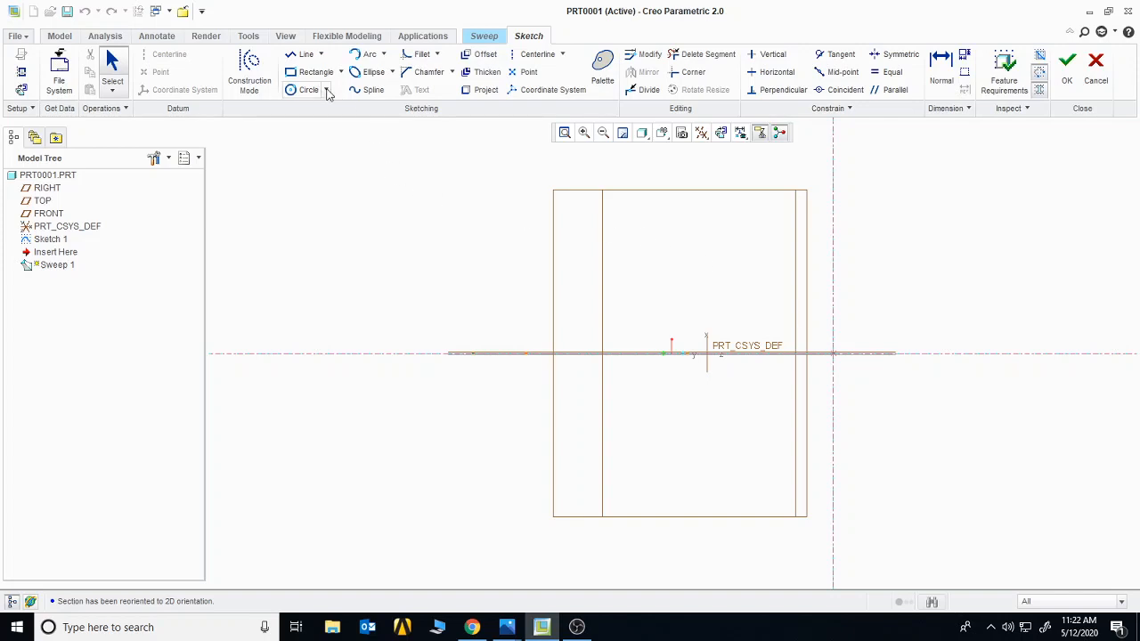
left_click(326, 90)
left_click(336, 112)
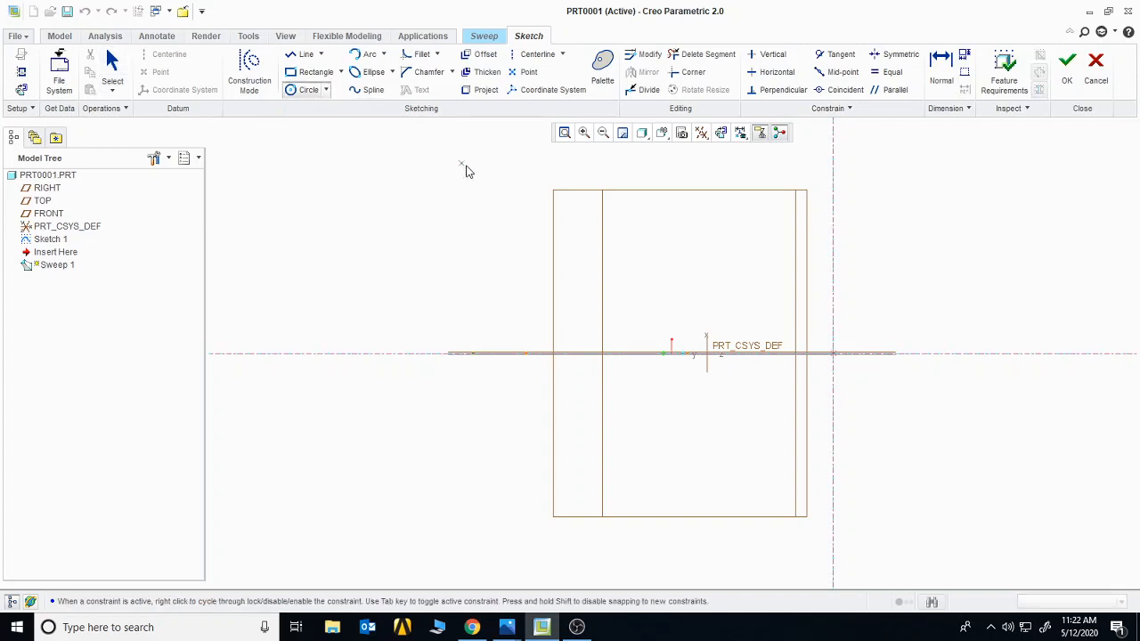
left_click(833, 354)
left_click(837, 340)
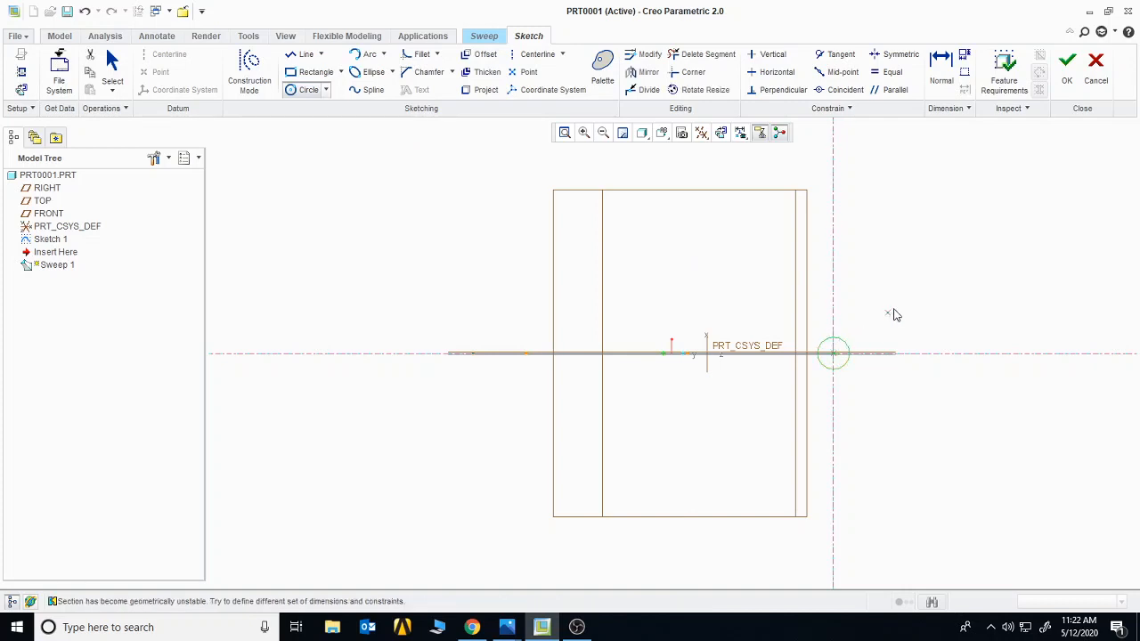
middle_click(972, 255)
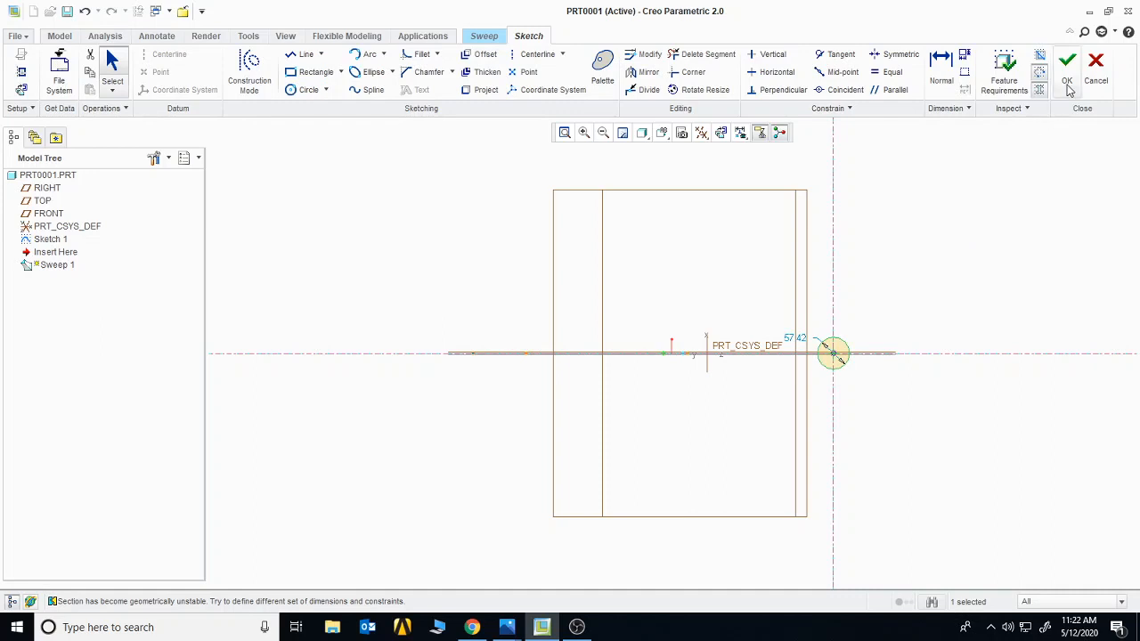
left_click(1068, 86)
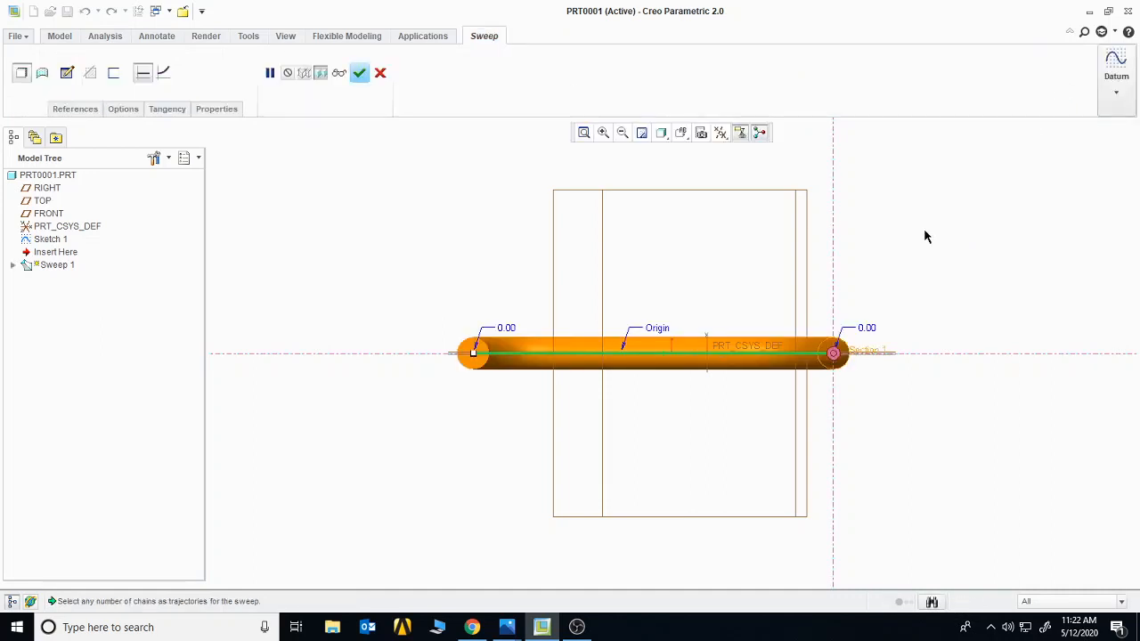
Complete the sweep as a solid and view it in 3D
key("ctrl+d")
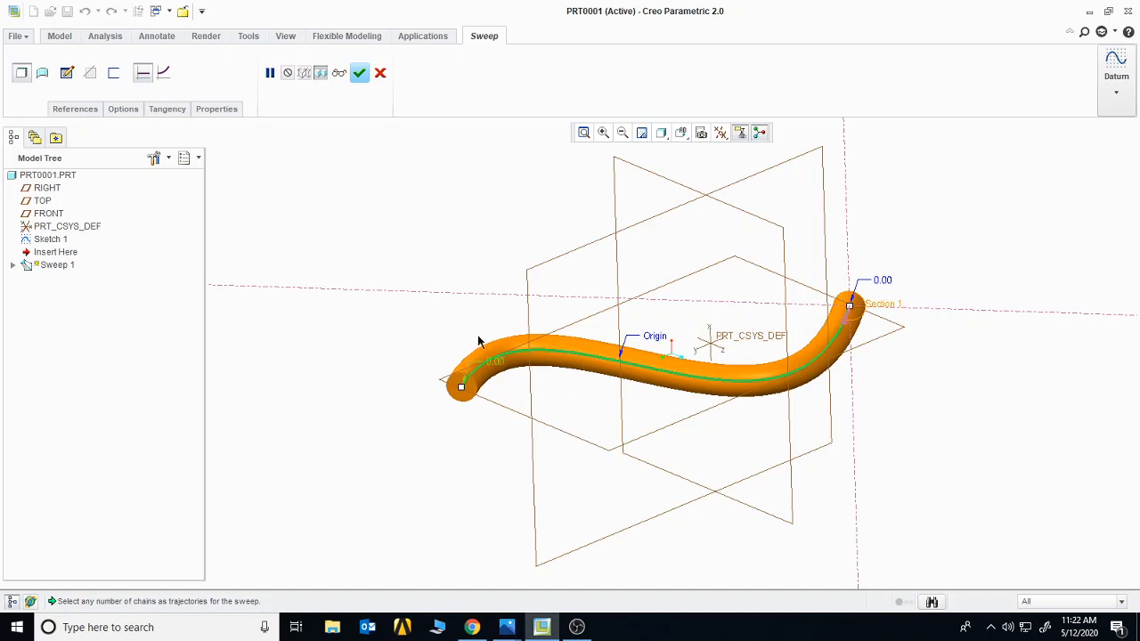
left_click(361, 74)
middle_click_drag(570, 219, 558, 249)
Redefine Sweep 1 by pulling its far end inward along the trajectory to about -67
right_click(59, 253)
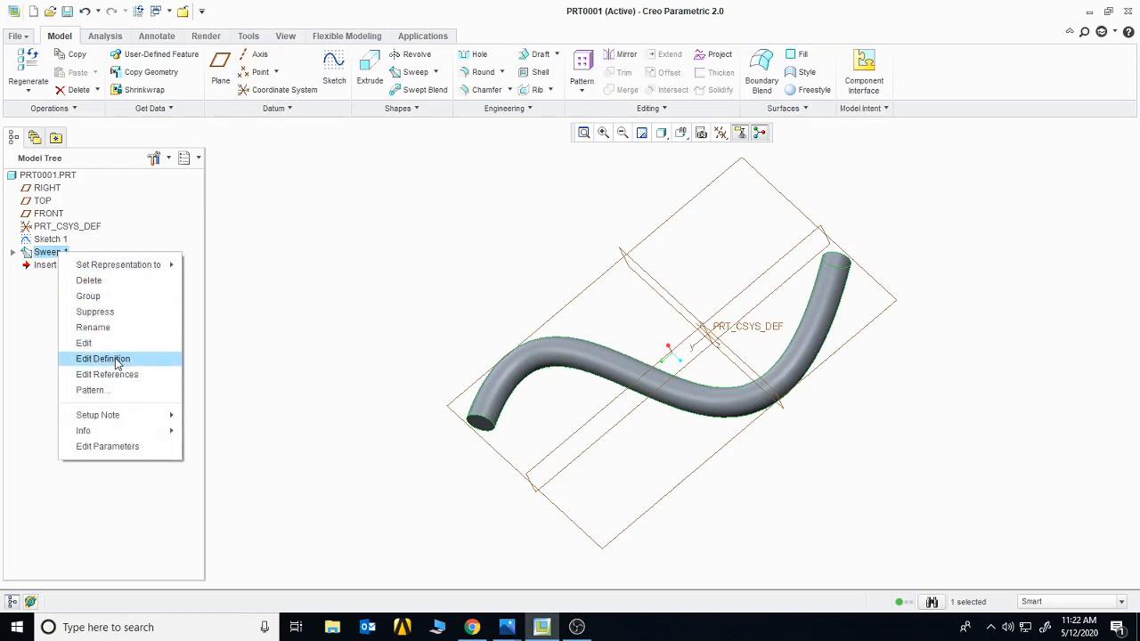
left_click(49, 254)
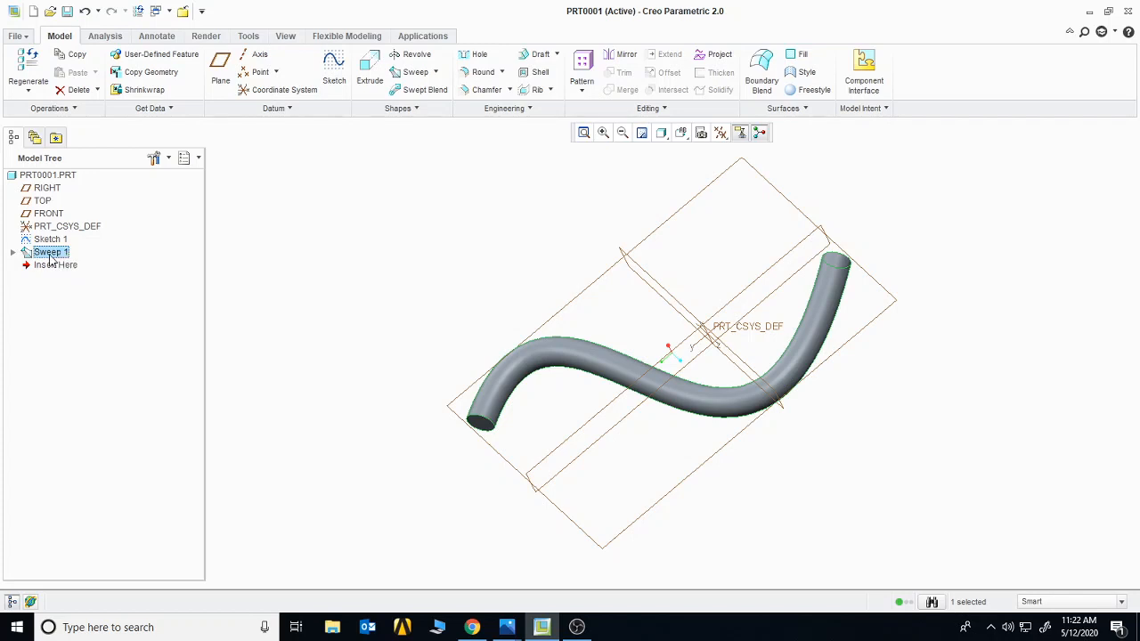
left_click(50, 255)
key("Escape")
right_click(64, 259)
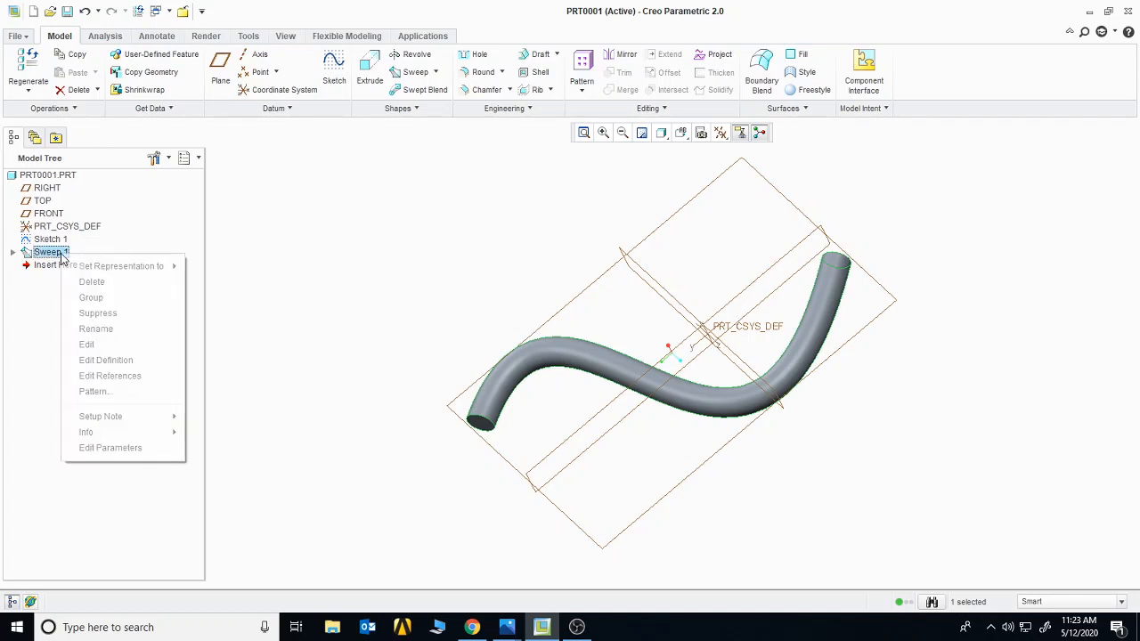
left_click(105, 359)
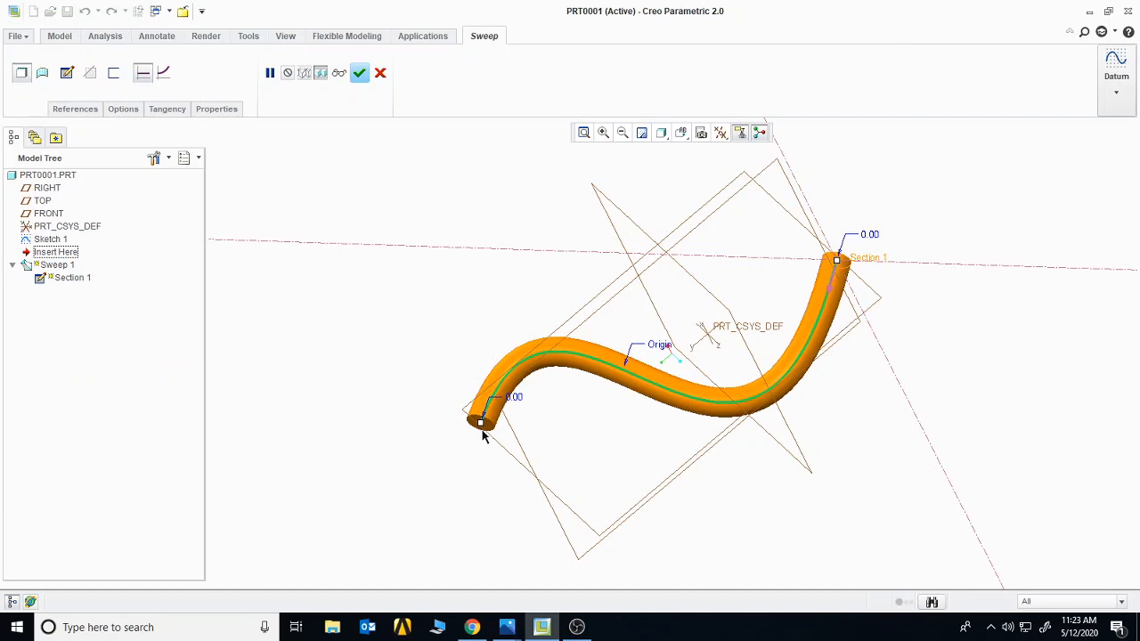
left_click_drag(481, 431, 495, 396)
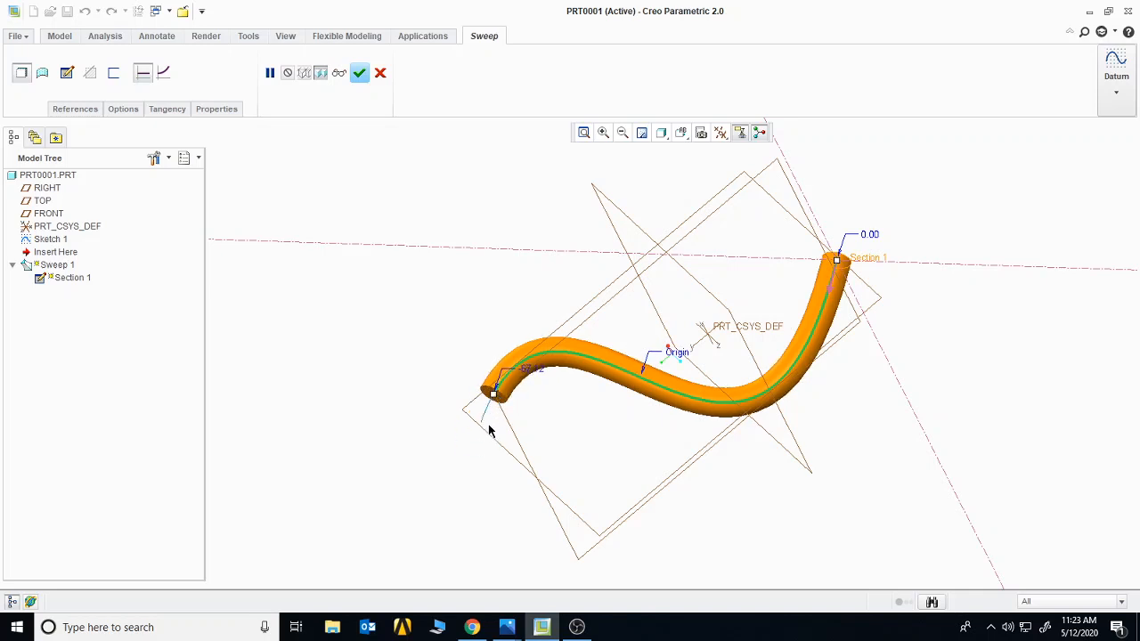
middle_click_drag(490, 427, 509, 407)
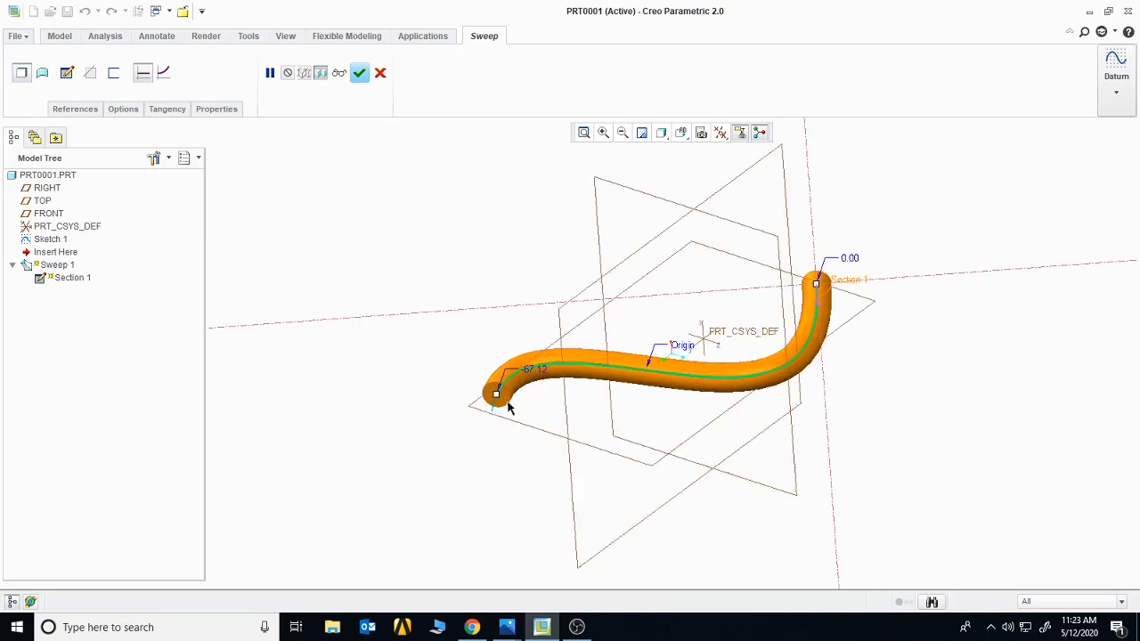
Change the sweep from a solid to a surface and complete the redefinition
left_click(41, 76)
middle_click_drag(303, 333, 371, 344)
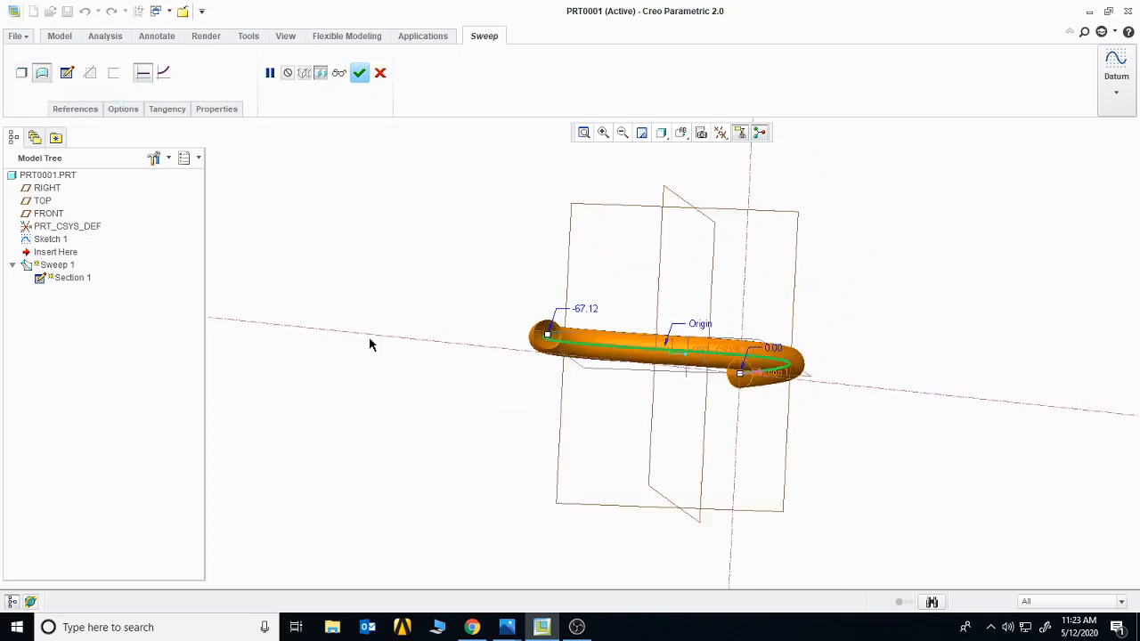
middle_click_drag(586, 406, 604, 333)
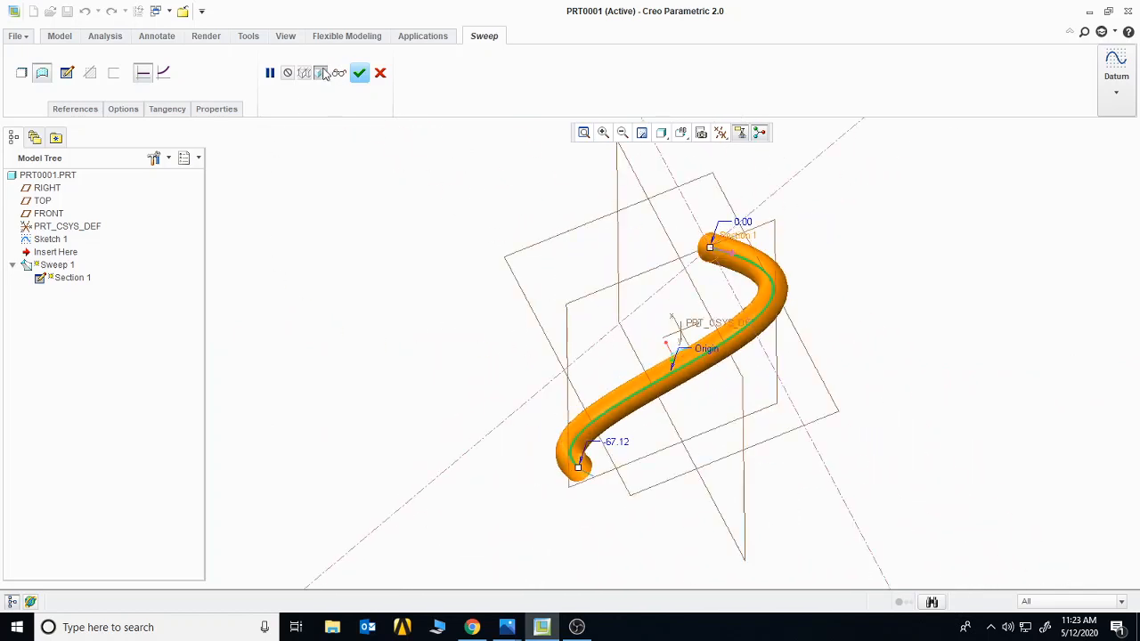
left_click(359, 73)
middle_click_drag(442, 320, 415, 290)
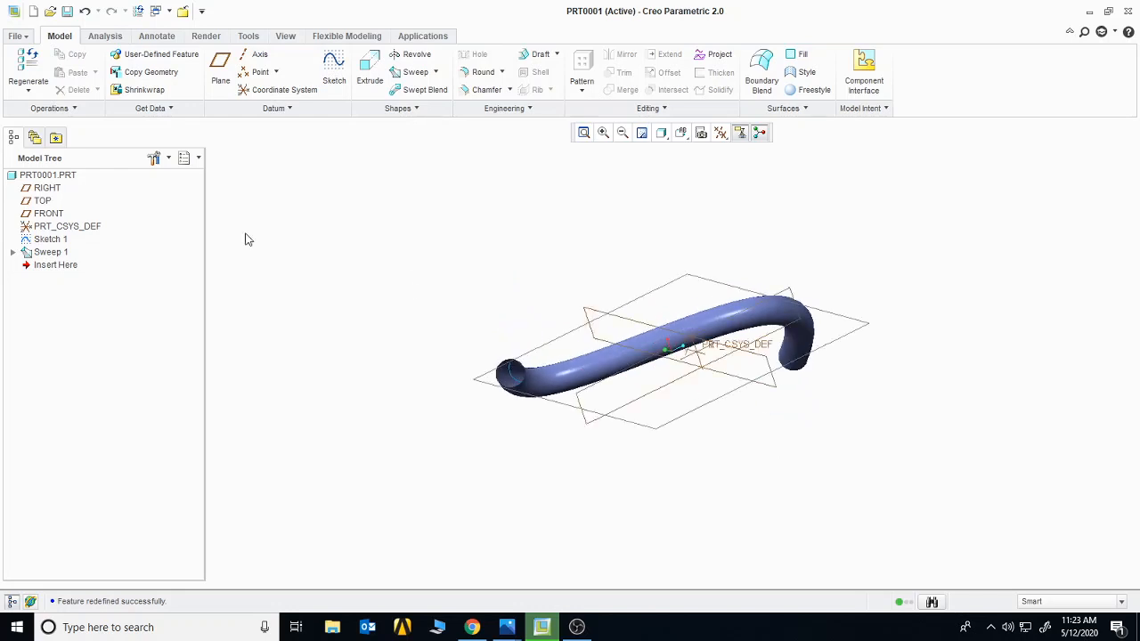
Delete the sweep feature and the spline sketch from the part
left_click(56, 252)
right_click(56, 252)
left_click(84, 277)
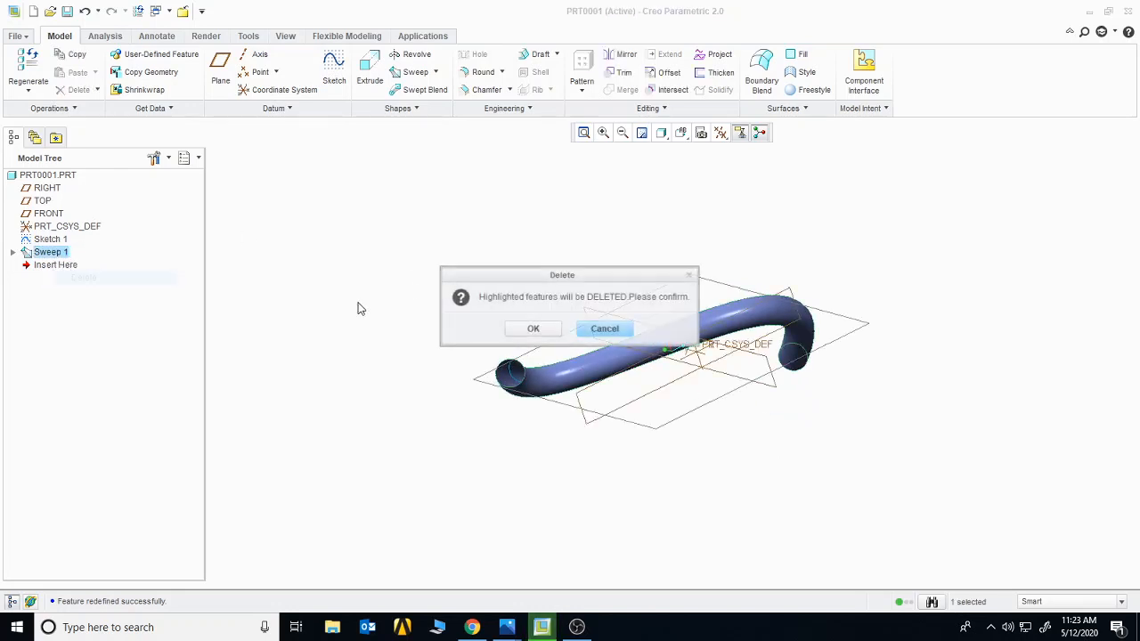
left_click(536, 330)
left_click(50, 238)
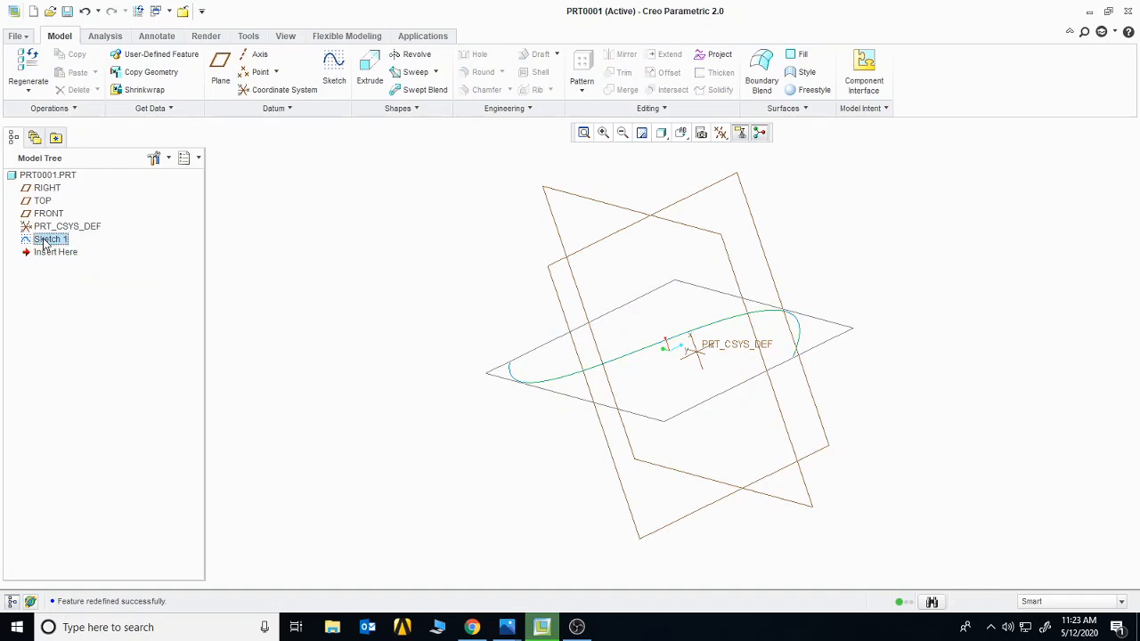
right_click(50, 239)
left_click(89, 265)
left_click(533, 329)
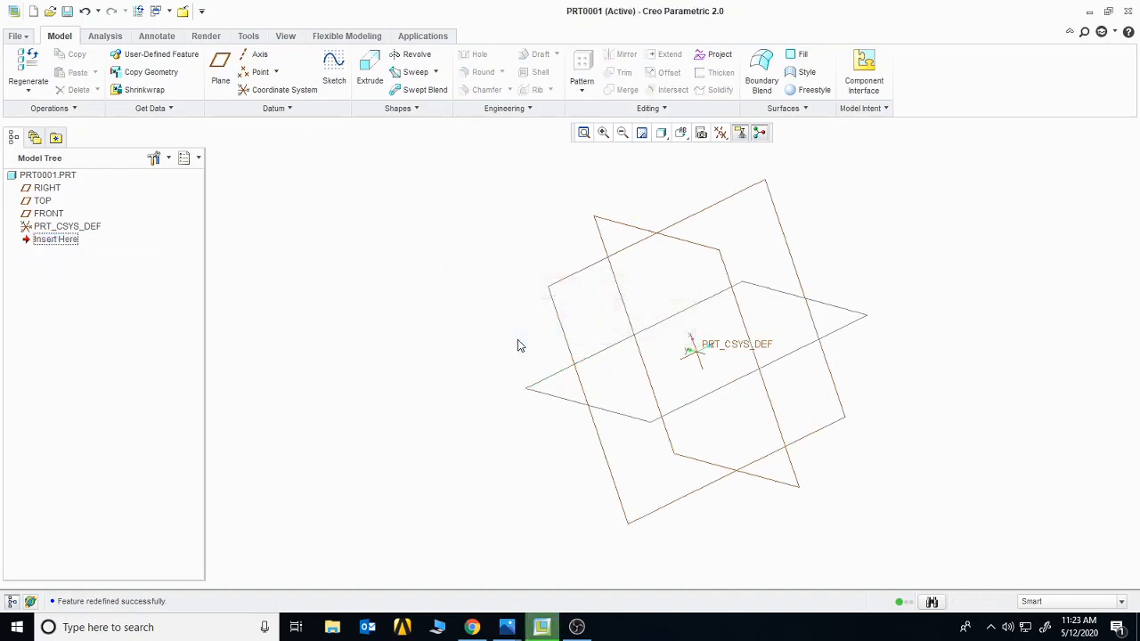
On the TOP datum plane, sketch a horizontal line about 769 long and about 116 above the horizontal reference, and finish the sketch
left_click(326, 71)
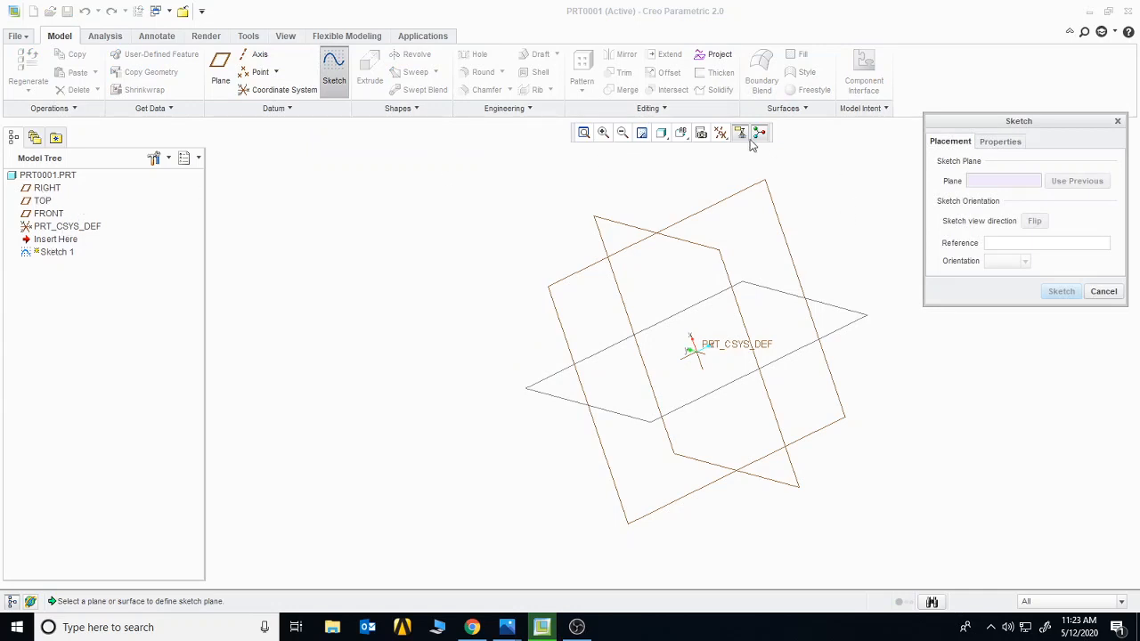
left_click(747, 188)
left_click(1059, 291)
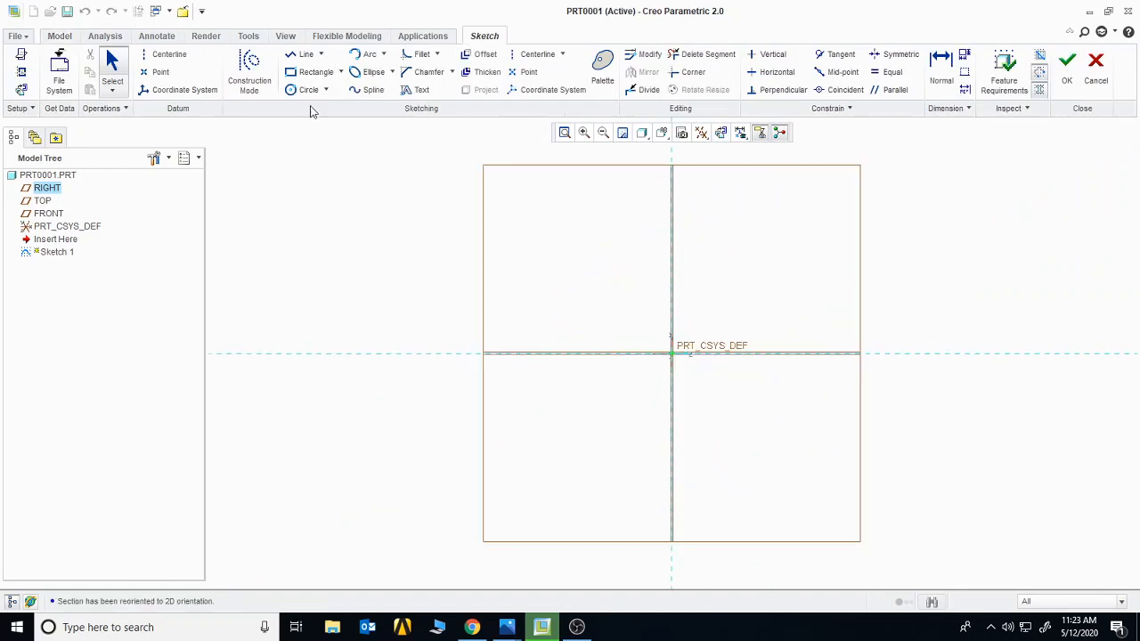
left_click(300, 56)
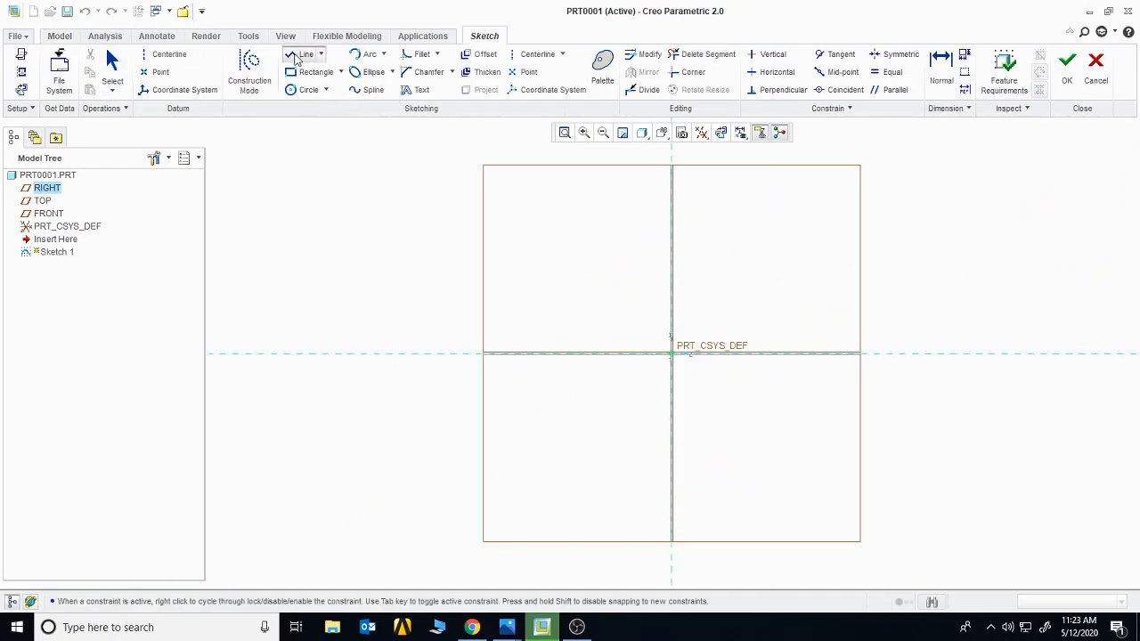
left_click(397, 268)
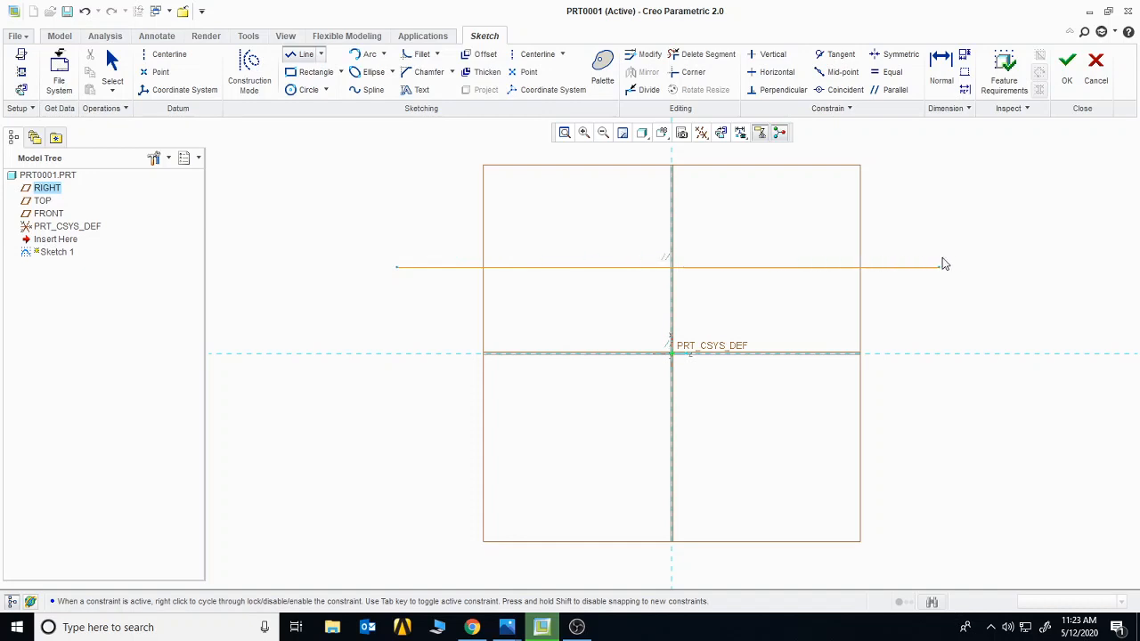
middle_click(953, 353)
left_click(1067, 64)
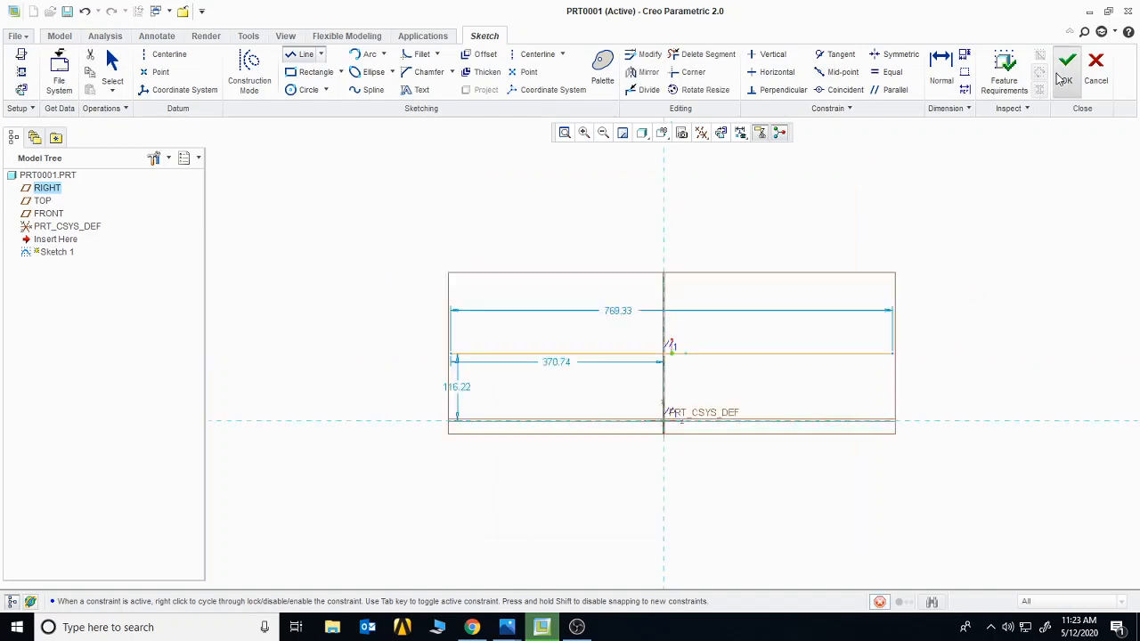
Start a Sweep along the sketched horizontal line and sketch a rectangular section enclosing the trajectory's start point
left_click(436, 71)
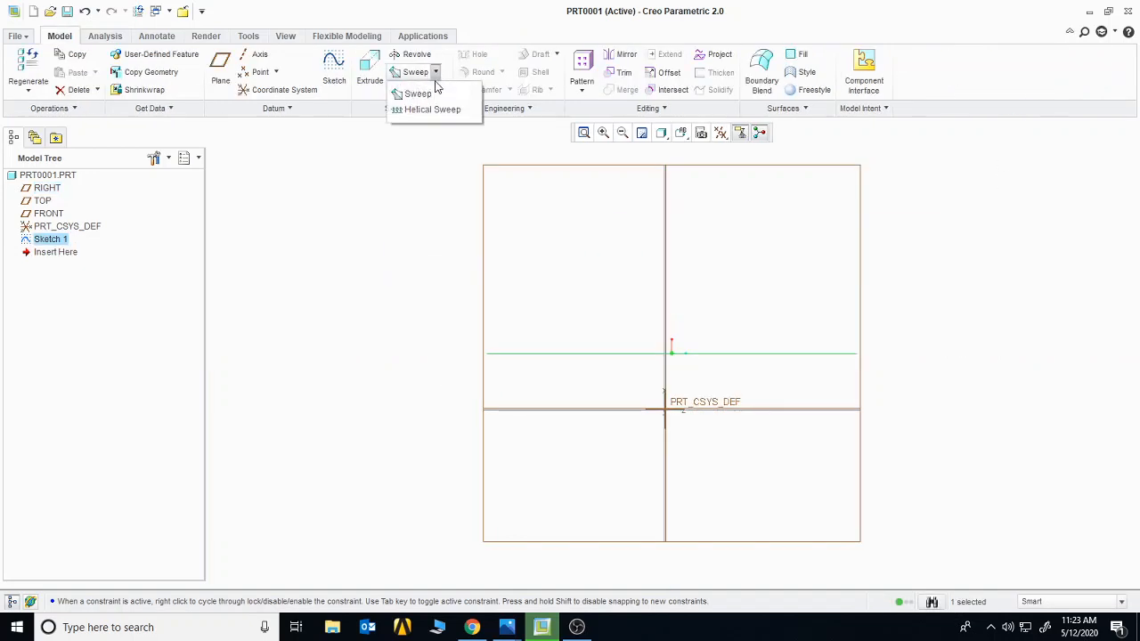
left_click(420, 91)
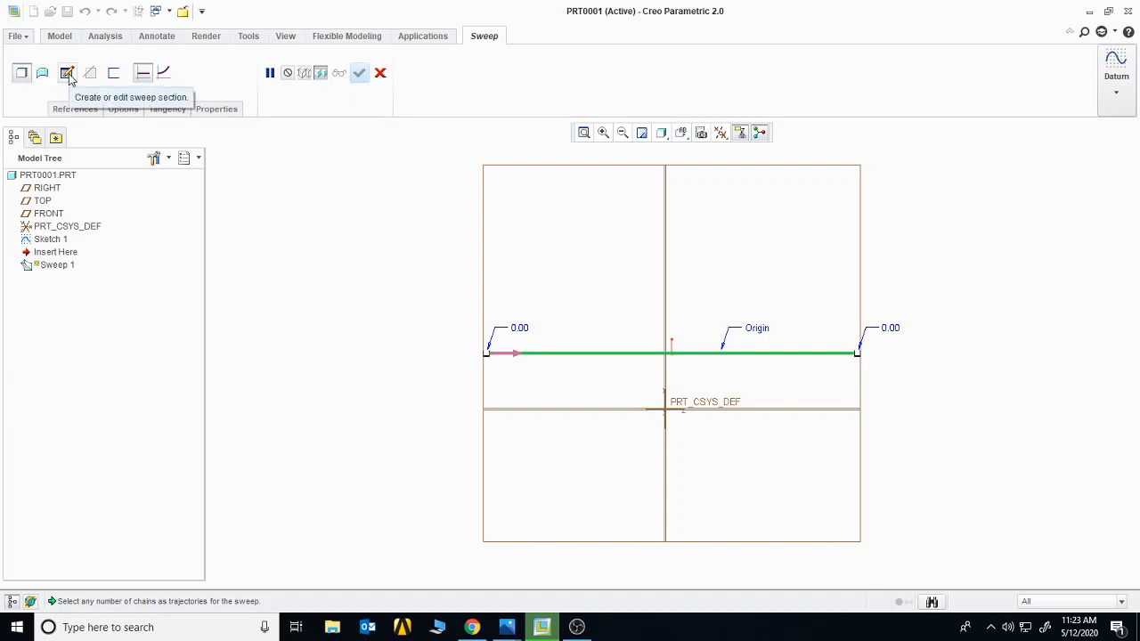
left_click(68, 74)
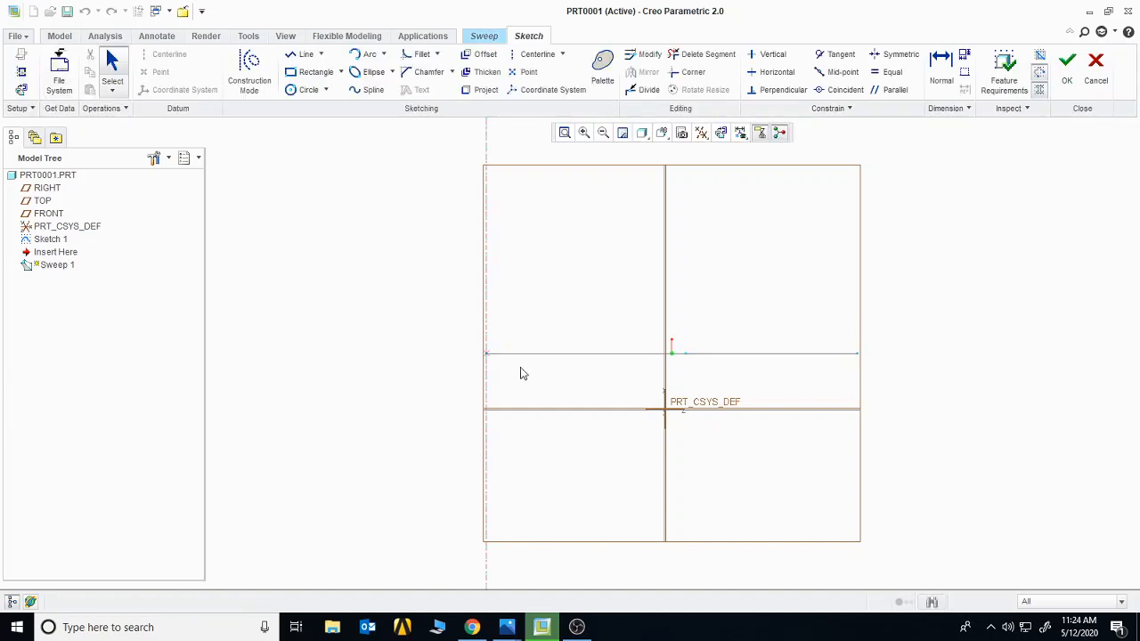
left_click(721, 133)
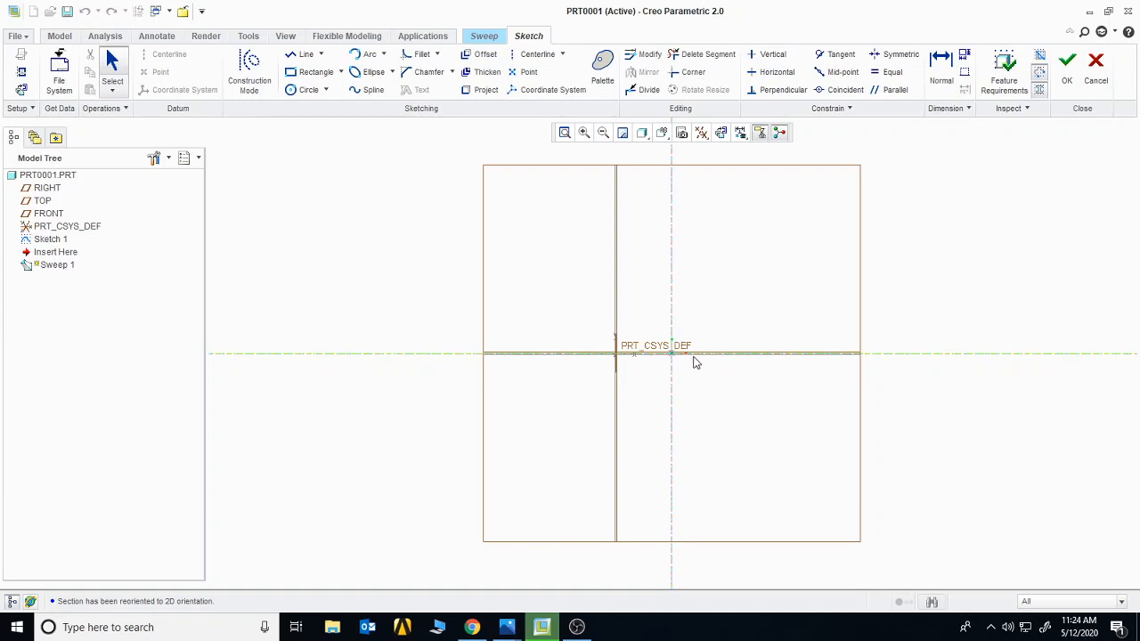
left_click(314, 73)
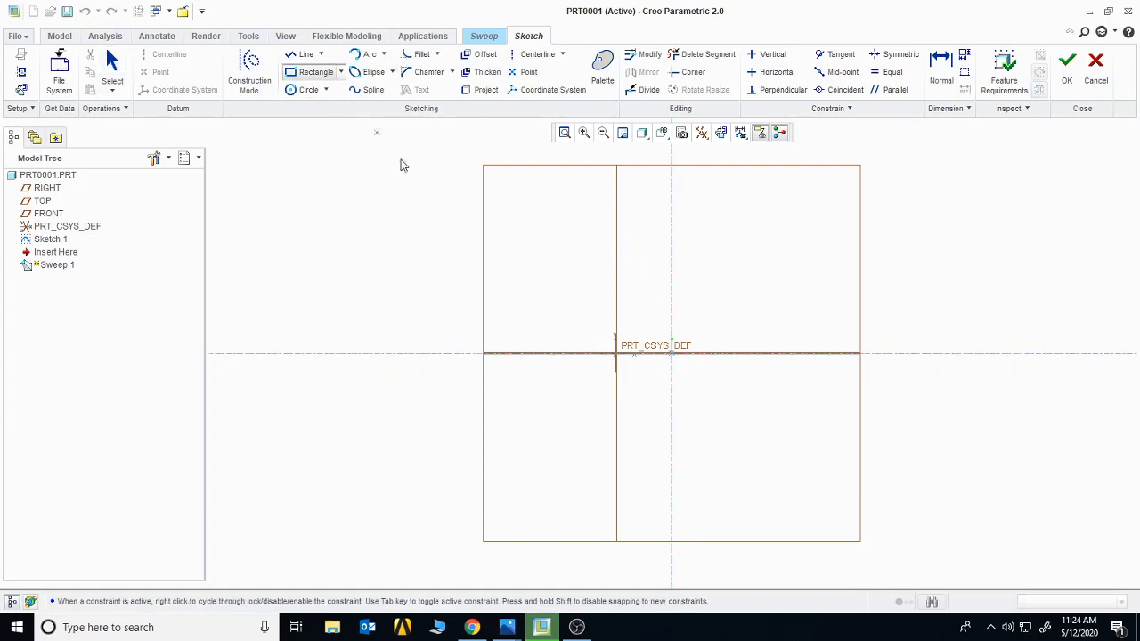
left_click(651, 334)
left_click(688, 374)
left_click(1066, 81)
Complete the rectangular sweep as a solid and view the whole bar from different angles
middle_click_drag(899, 253, 887, 269)
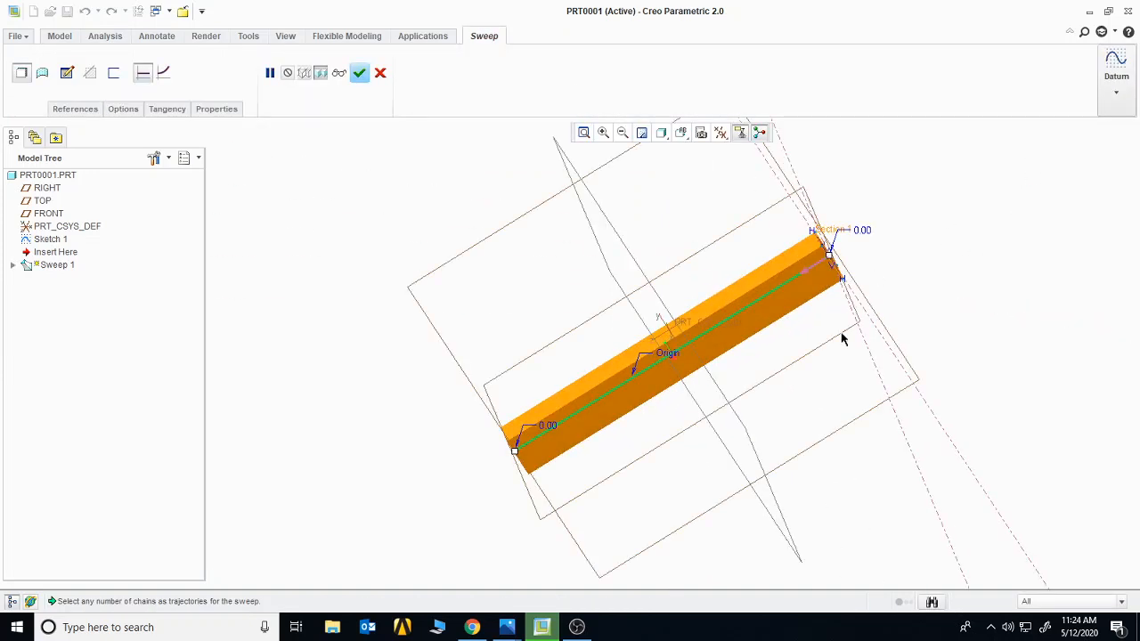
left_click(360, 74)
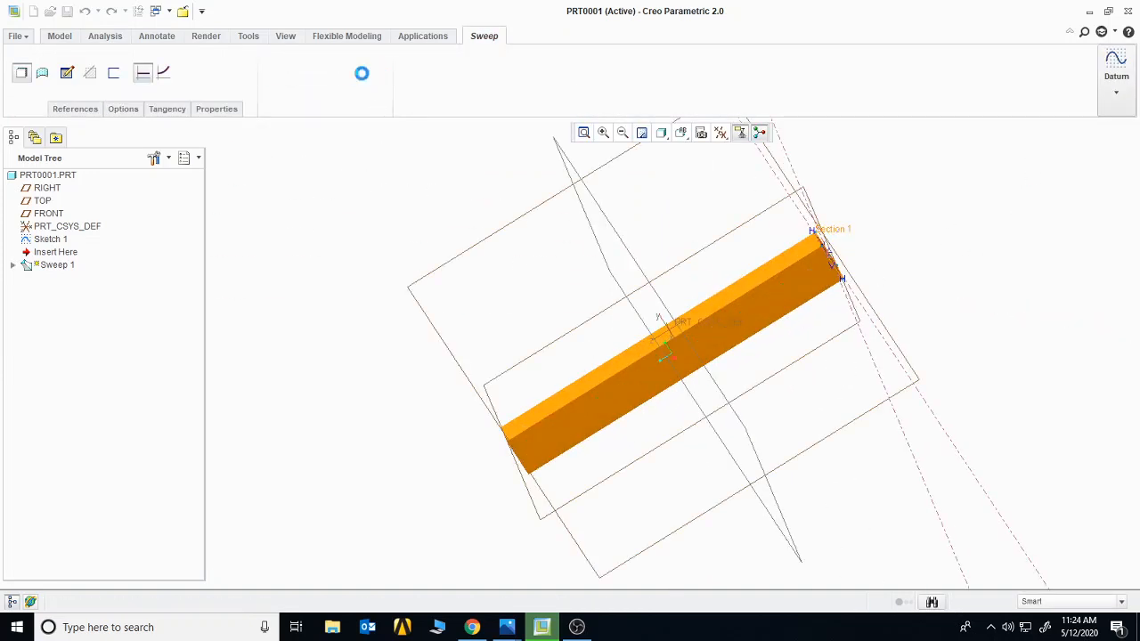
left_click(583, 132)
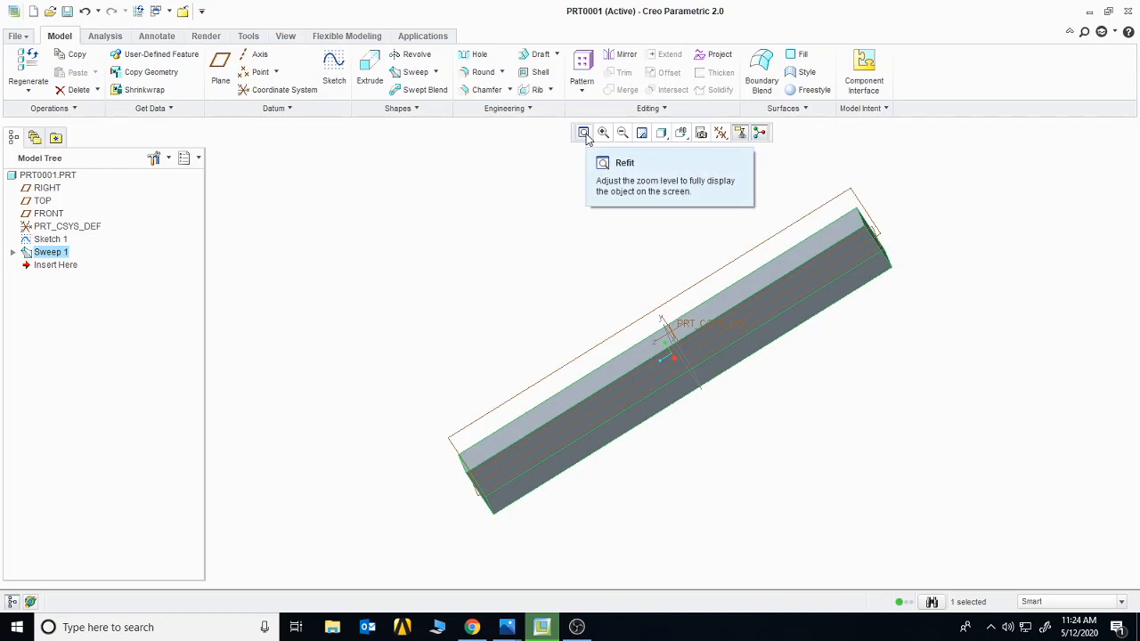
mouse_move(531, 186)
middle_mouse_down()
mouse_move(535, 243)
mouse_move(561, 262)
mouse_move(478, 231)
mouse_move(524, 214)
mouse_move(524, 224)
middle_mouse_up()
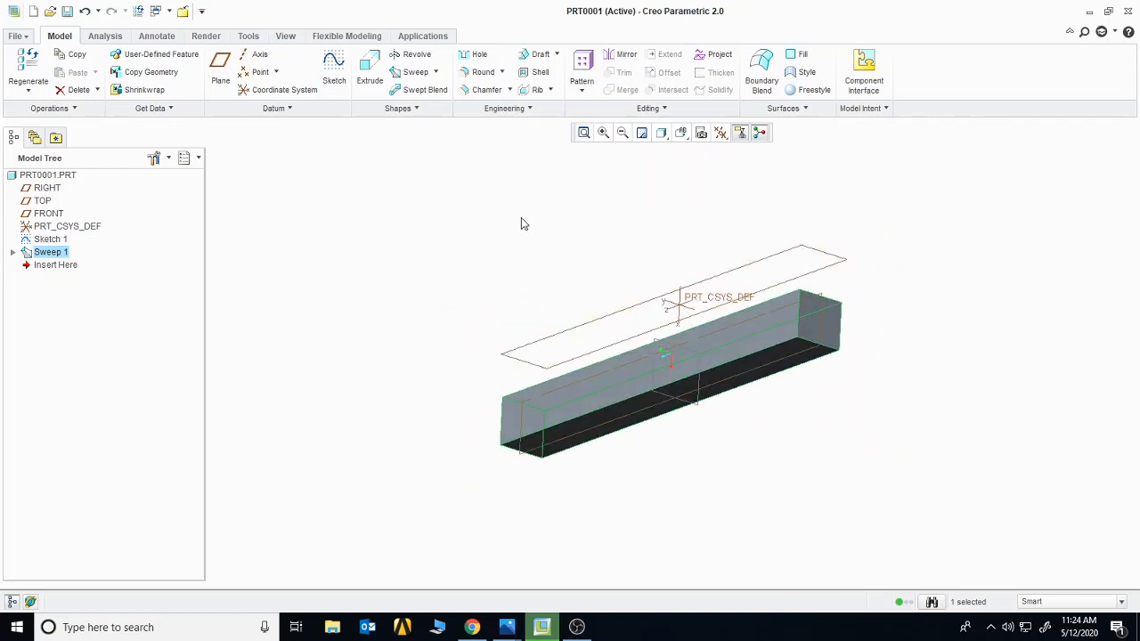
Delete the rectangular sweep and the straight-line sketch from the part
right_click(60, 256)
left_click(89, 278)
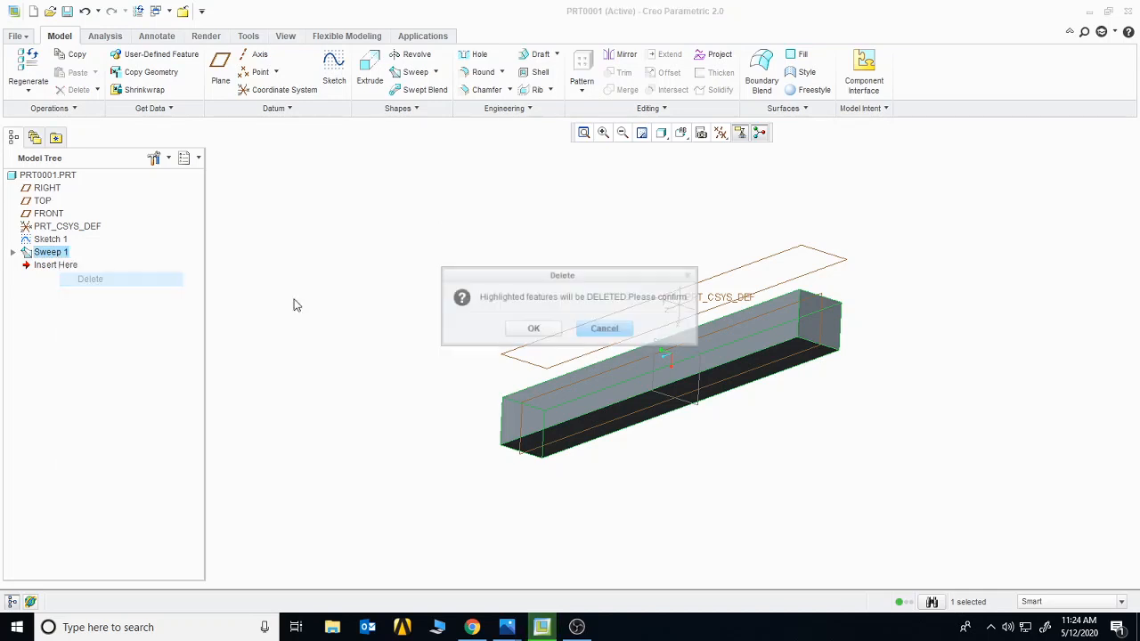
left_click(532, 329)
left_click(50, 240)
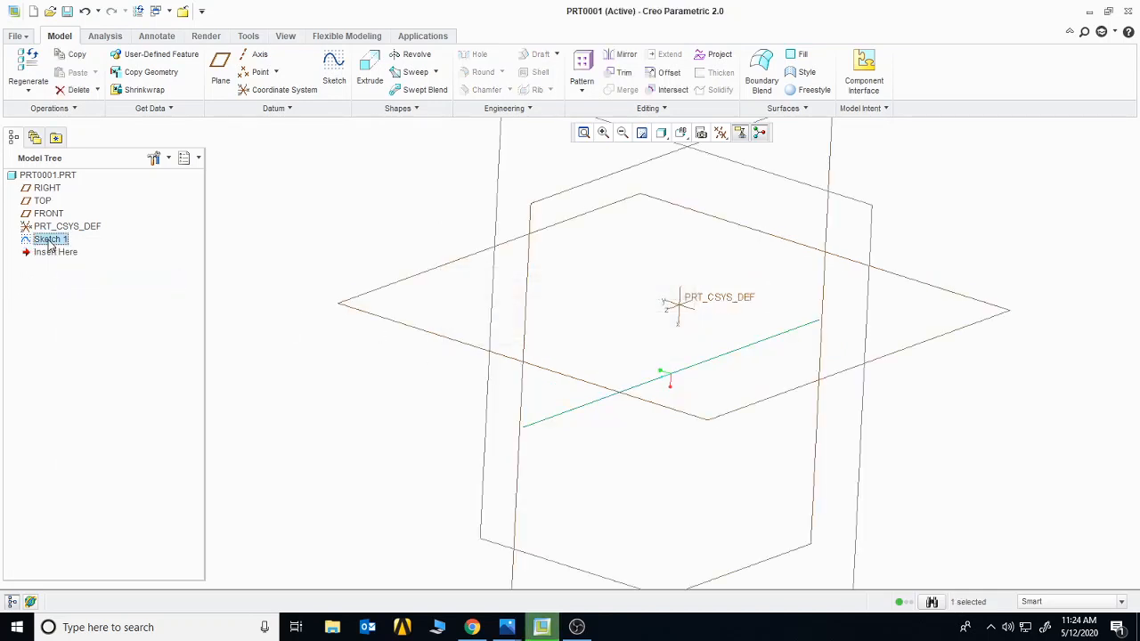
right_click(51, 242)
left_click(77, 267)
left_click(532, 330)
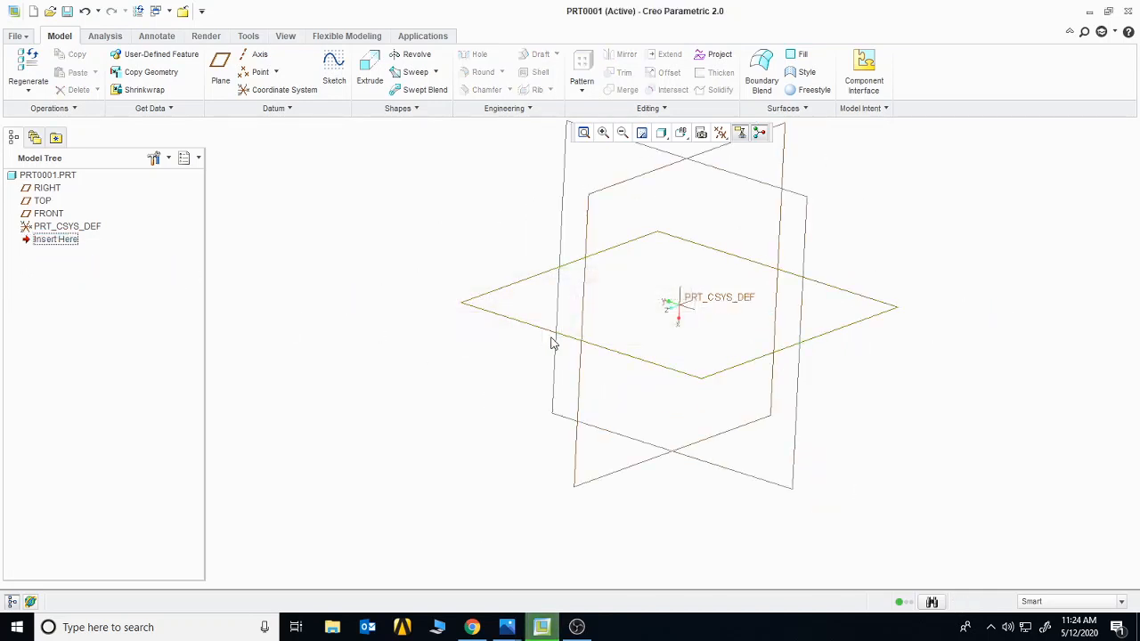
left_click(436, 72)
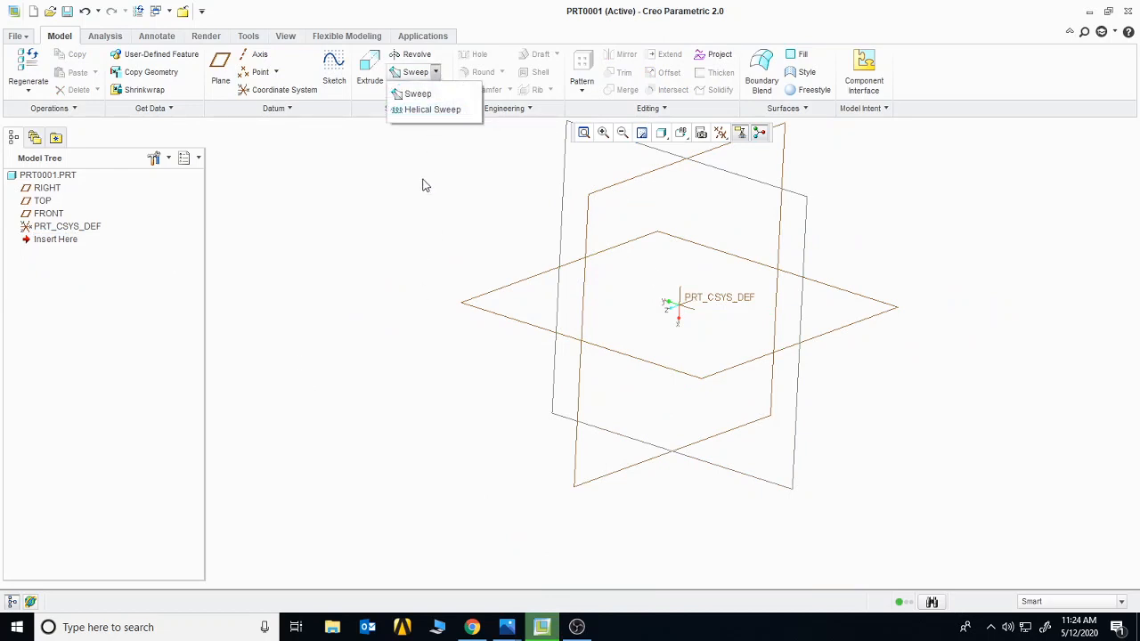
left_click(419, 214)
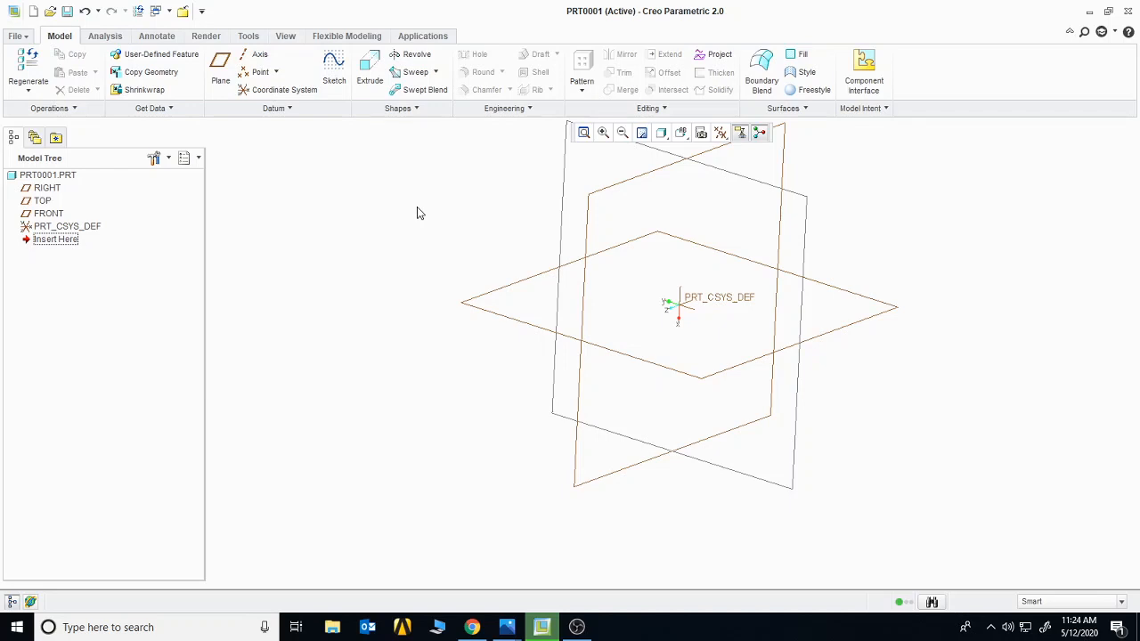
Start a sketch on the FRONT datum plane and place a vertical datum centerline about 328 left of the vertical reference
left_click(337, 71)
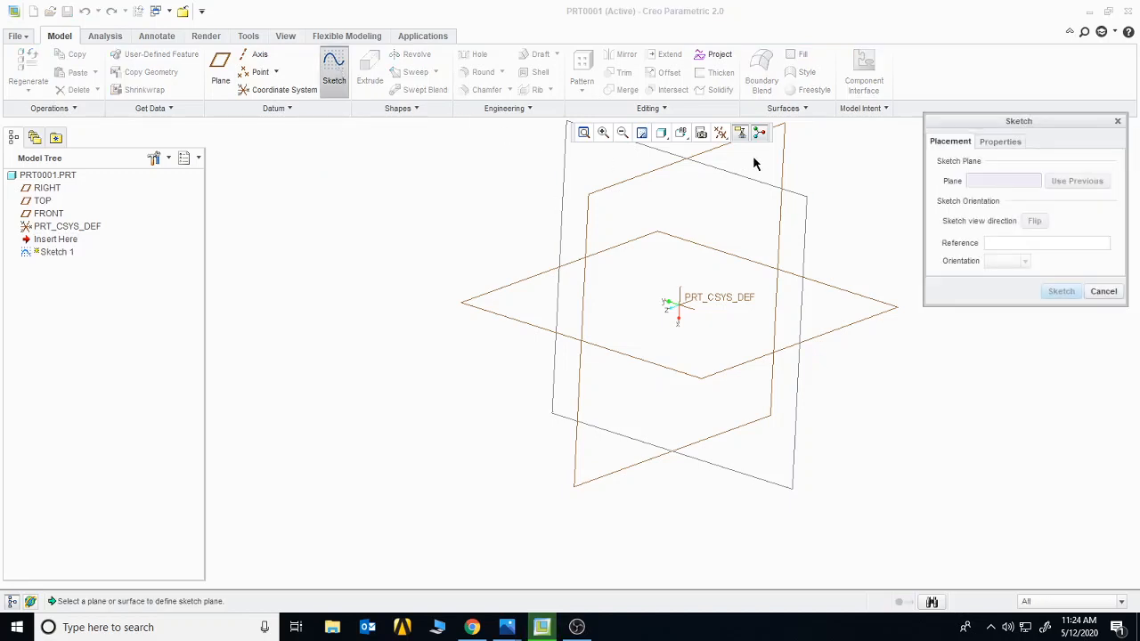
left_click(740, 175)
left_click(1061, 292)
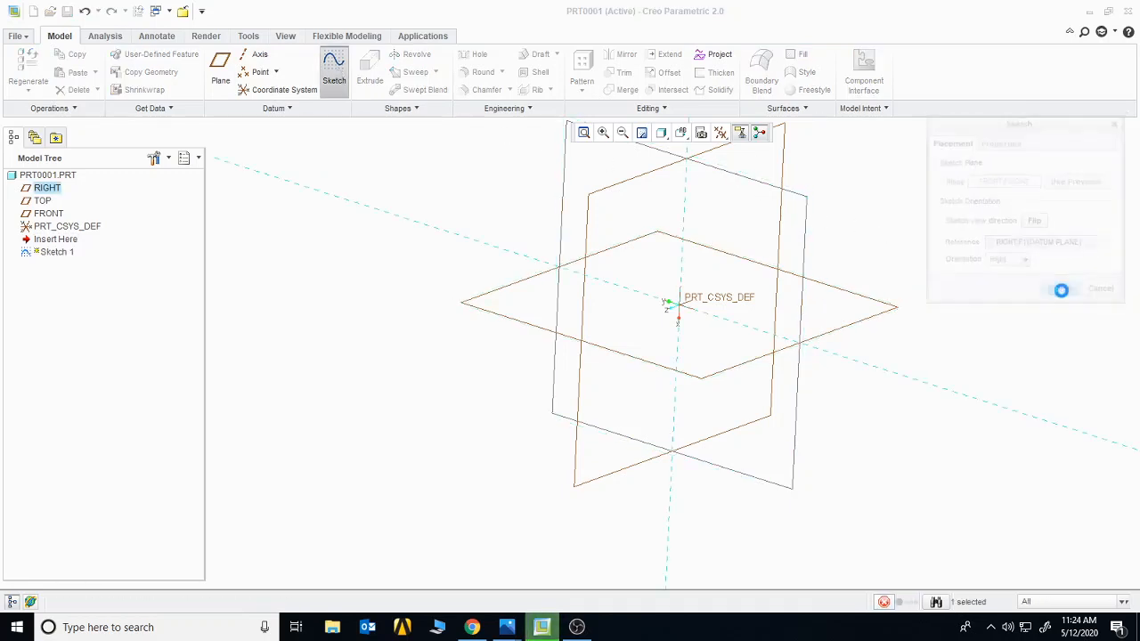
left_click(722, 136)
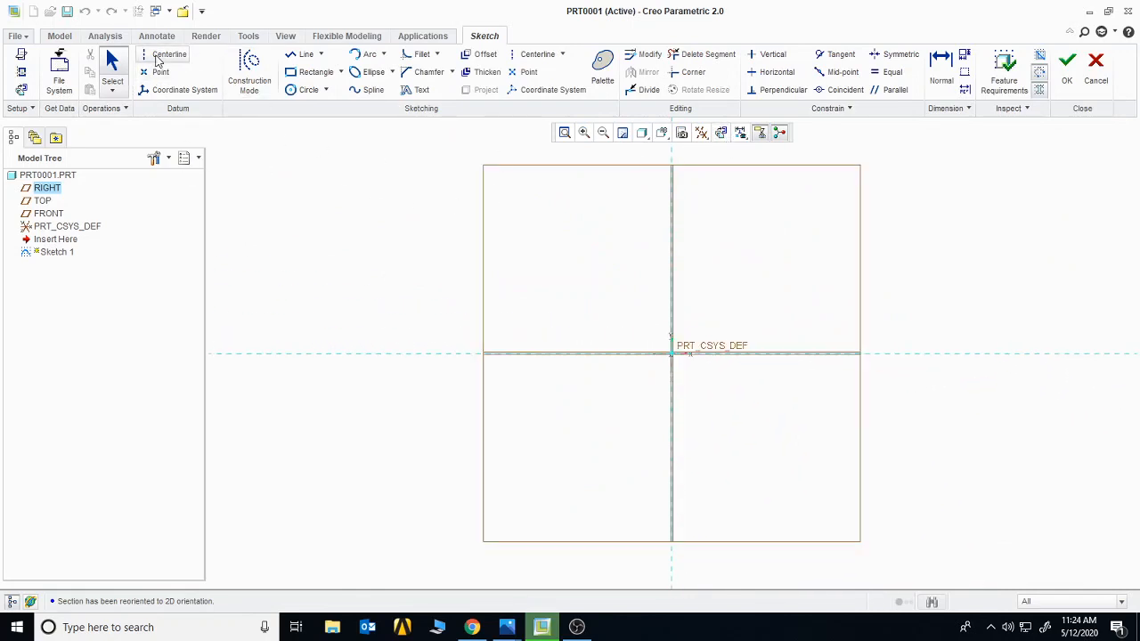
left_click(160, 56)
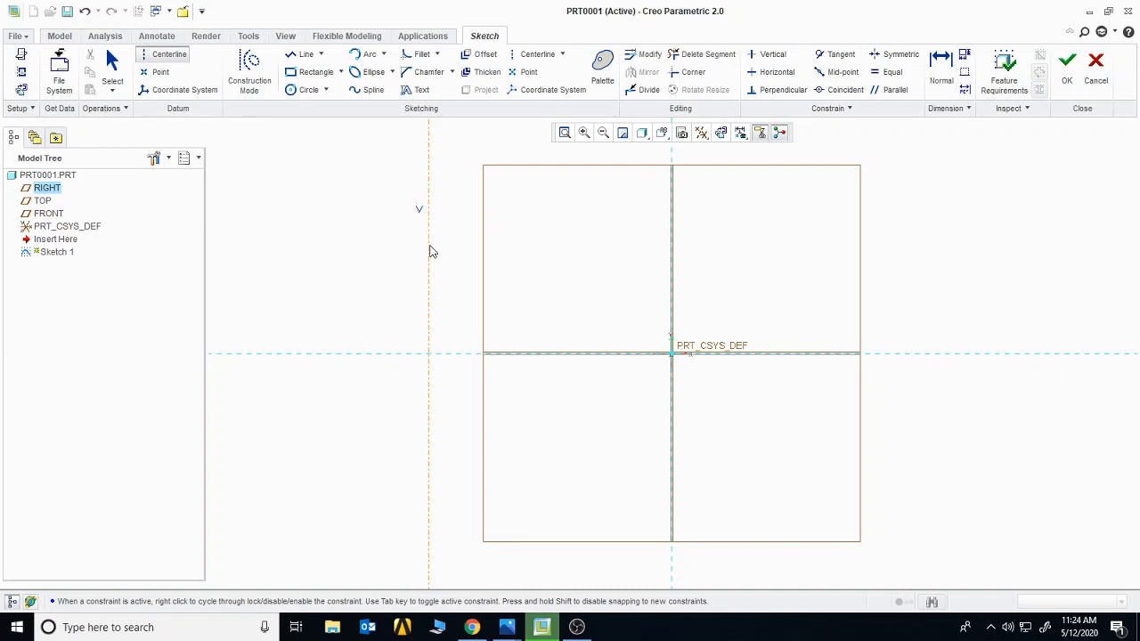
left_click(431, 252)
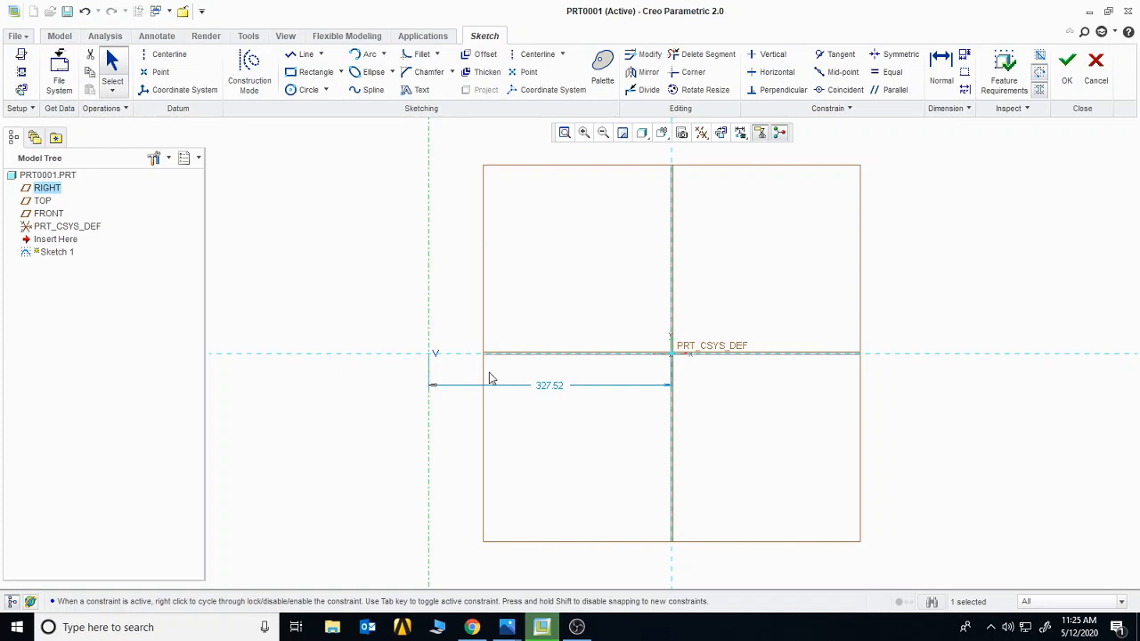
Sketch a vertical line about 329 long and about 135 to the right of the centerline
left_click(302, 54)
left_click(529, 207)
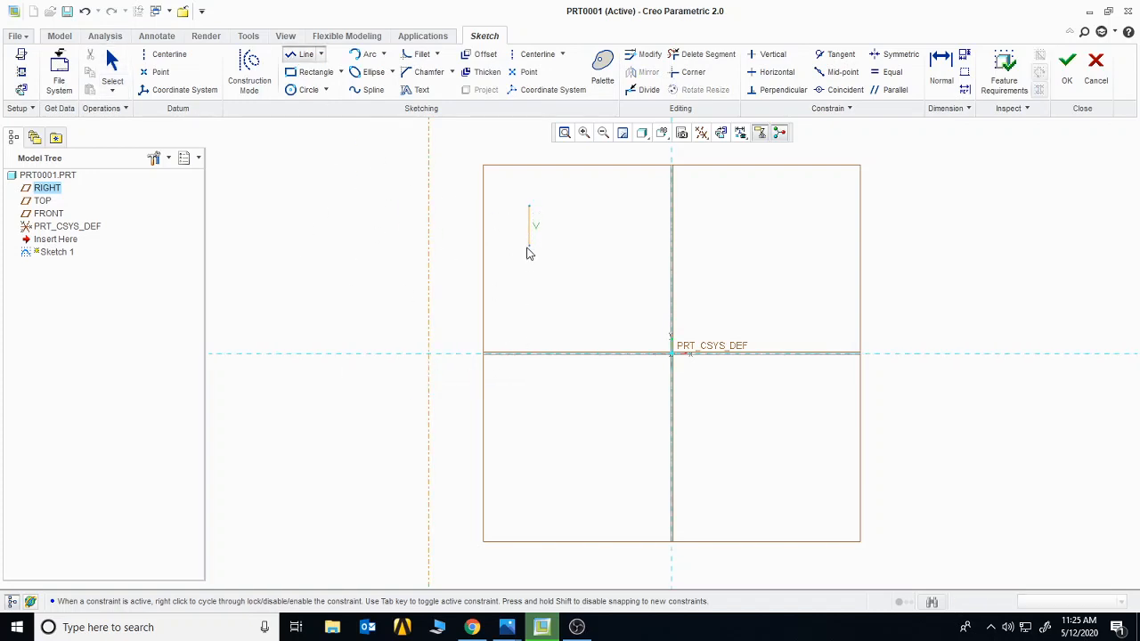
left_click(534, 451)
middle_click(588, 401)
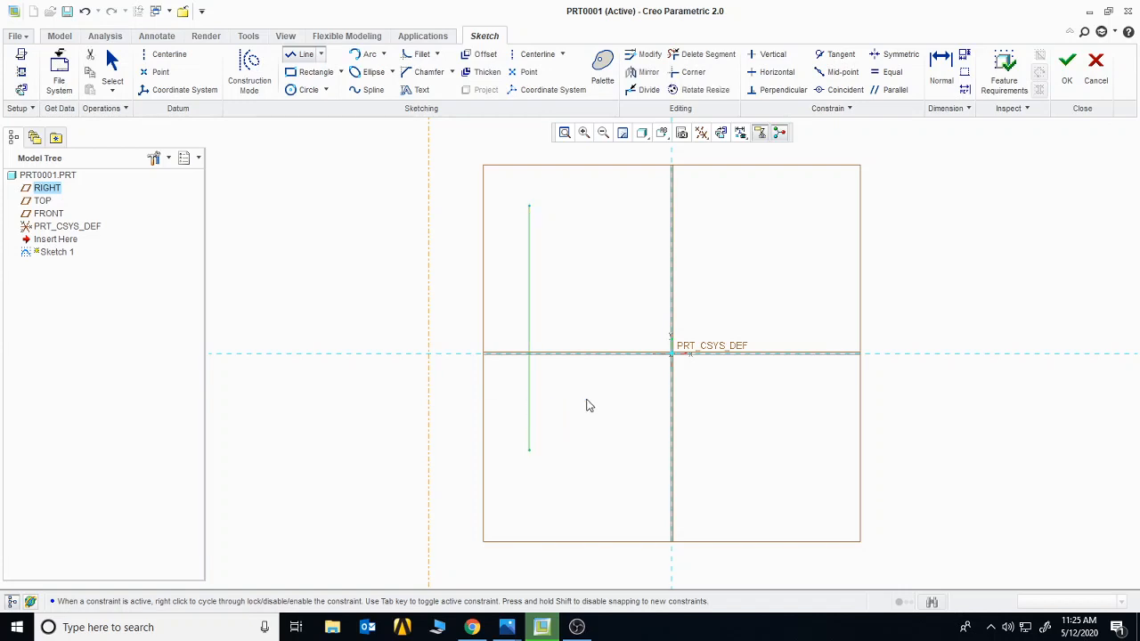
middle_click(585, 406)
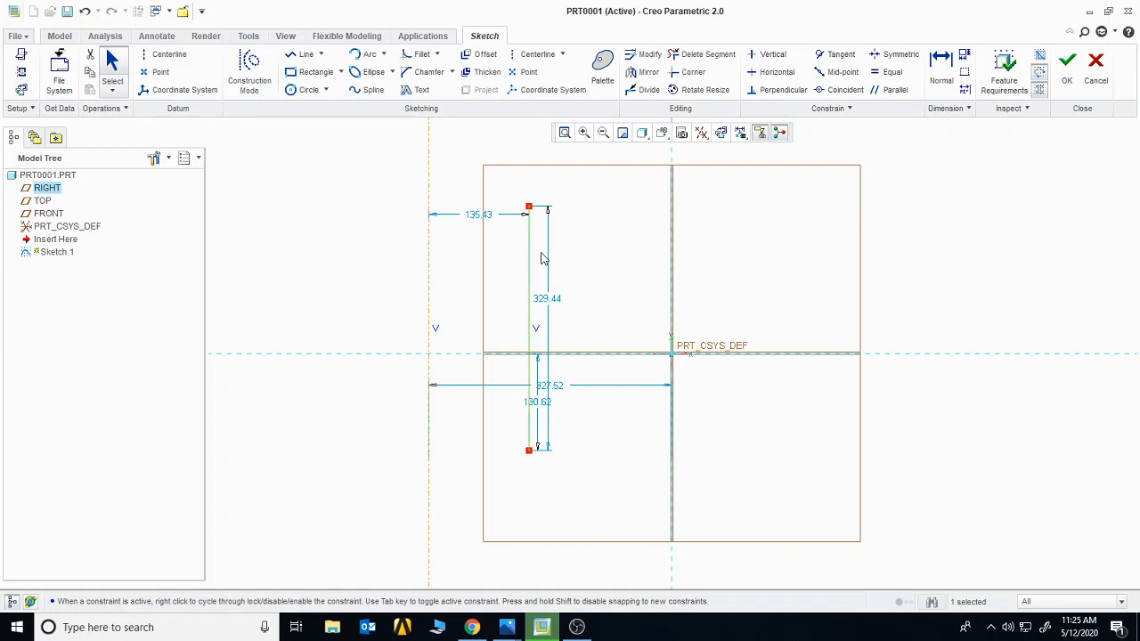
Set the distance between the centerline and the vertical line to 110 and finish the sketch
double_click(477, 217)
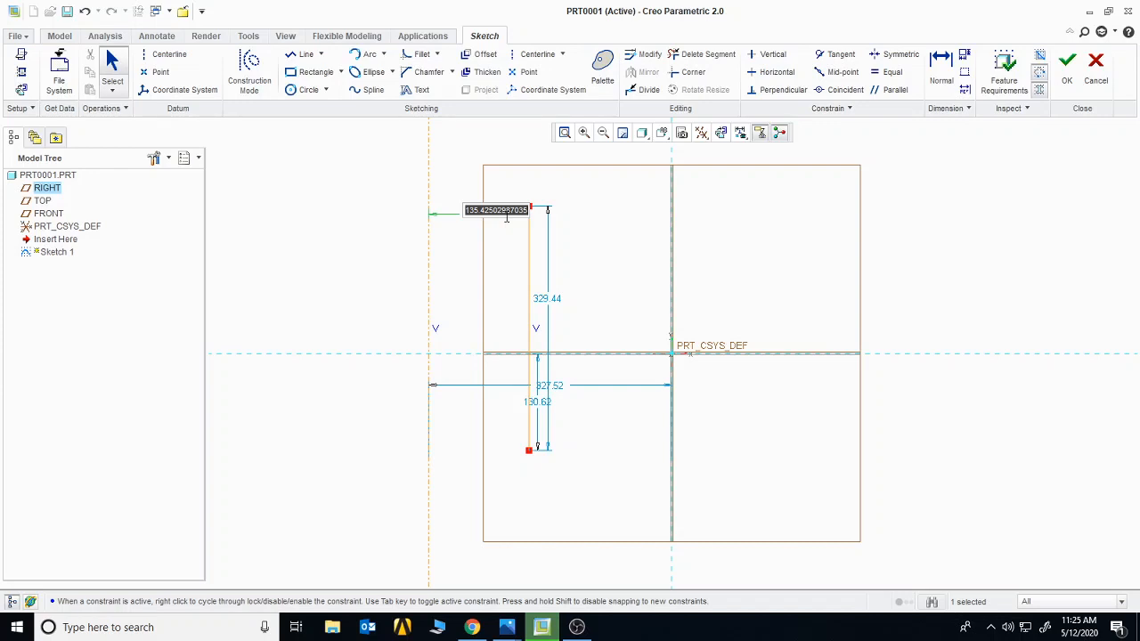
key("BackSpace")
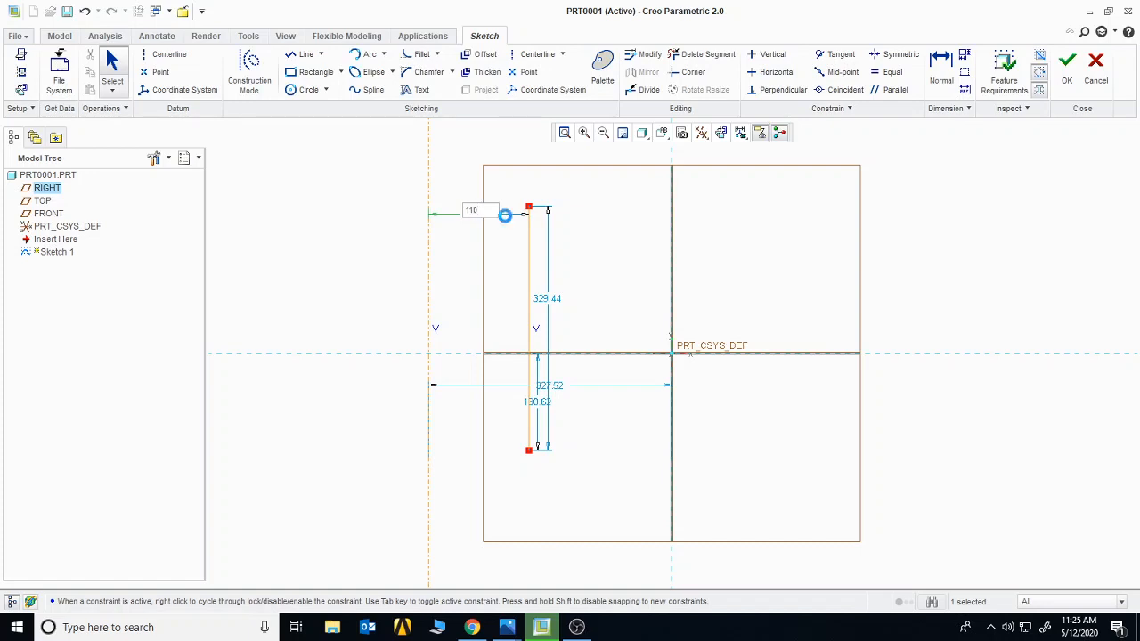
key("Return")
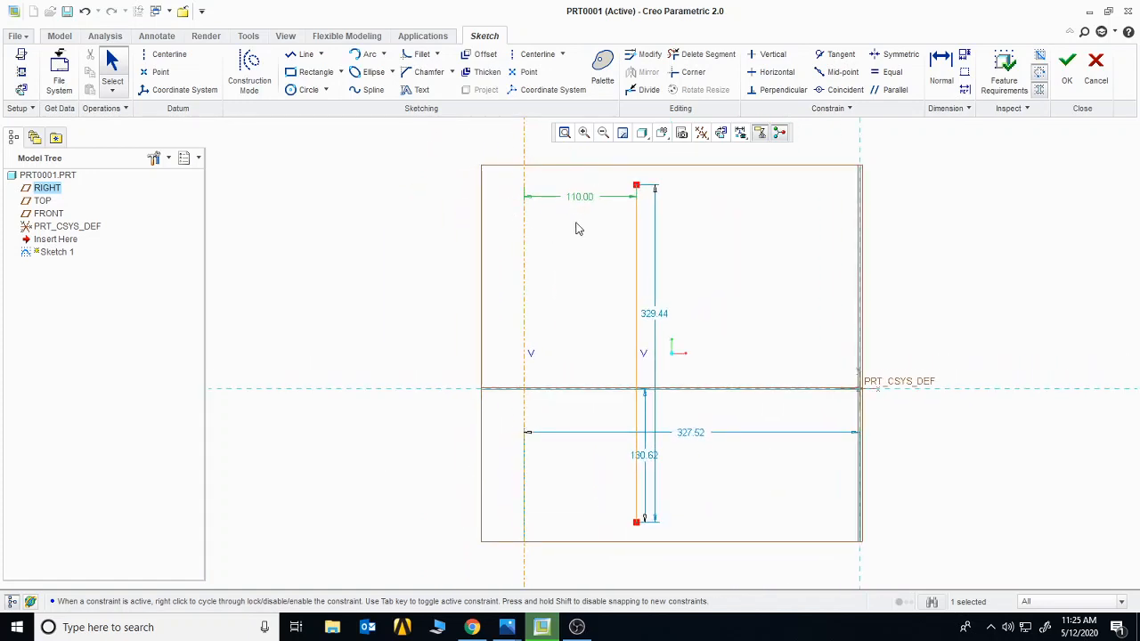
left_click(1066, 82)
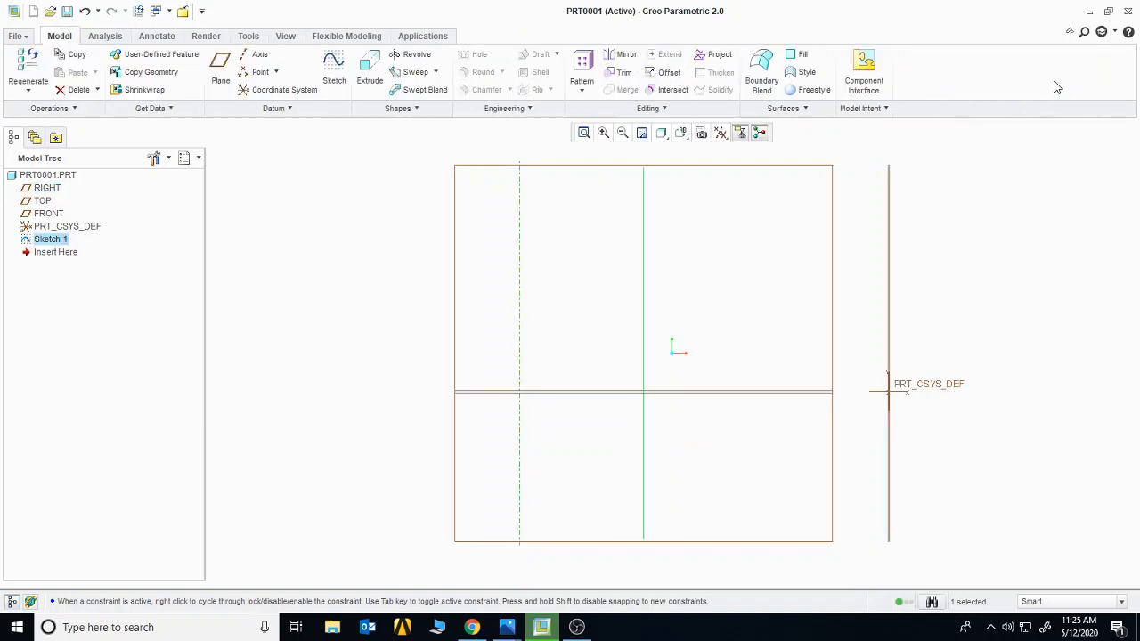
Start a Helical Sweep from the line sketch and draw a circular section about 27 in diameter centred on the profile line's upper end
left_click(436, 73)
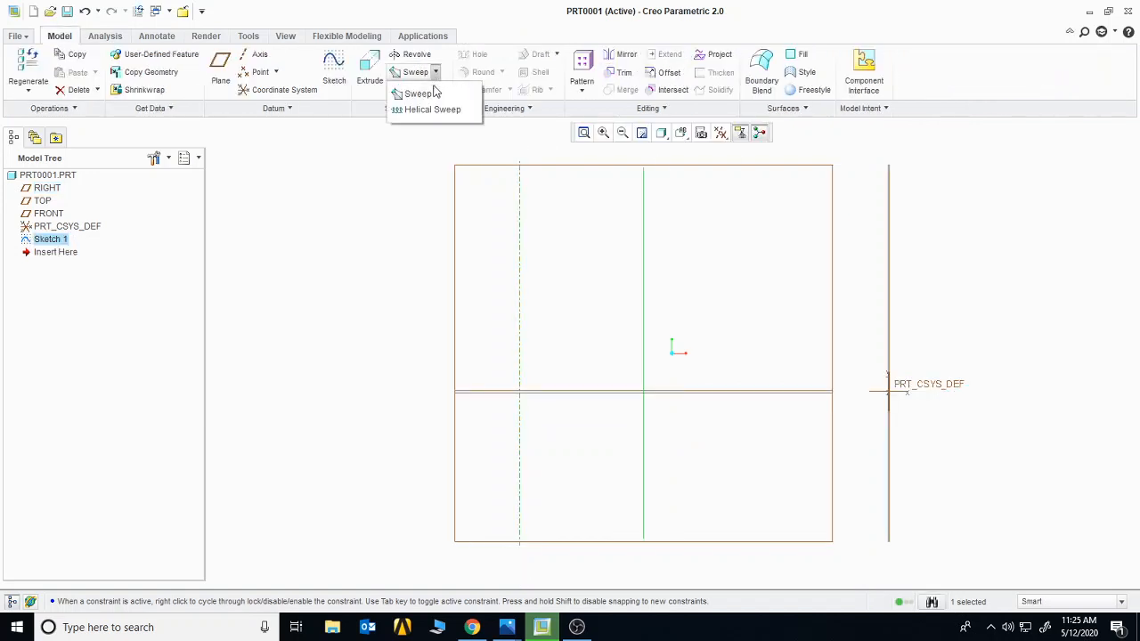
left_click(433, 109)
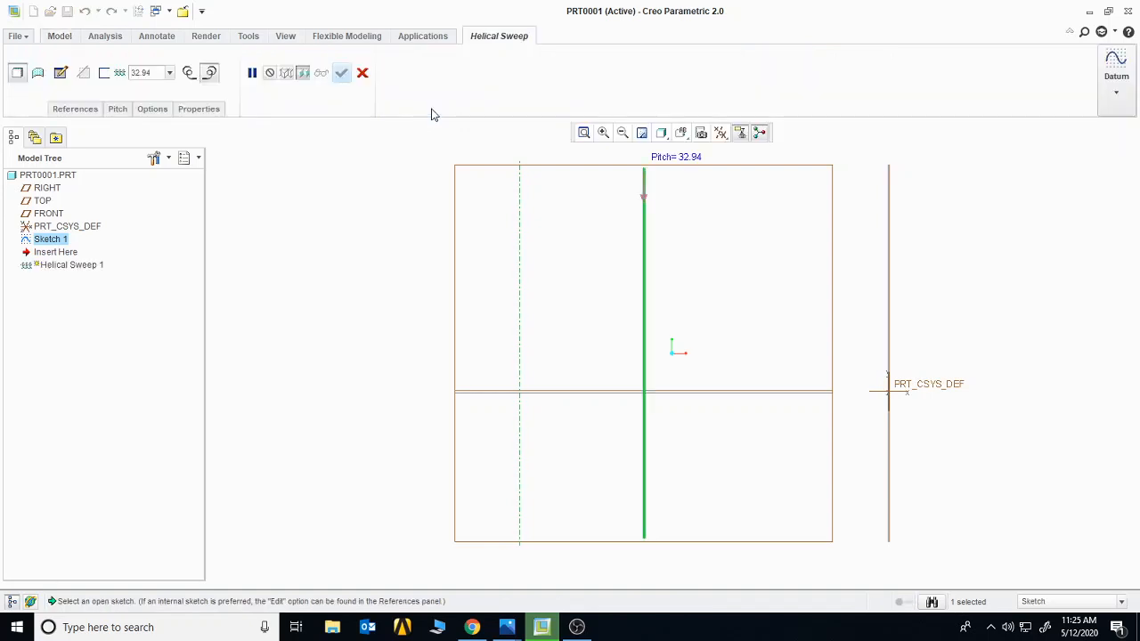
left_click(61, 75)
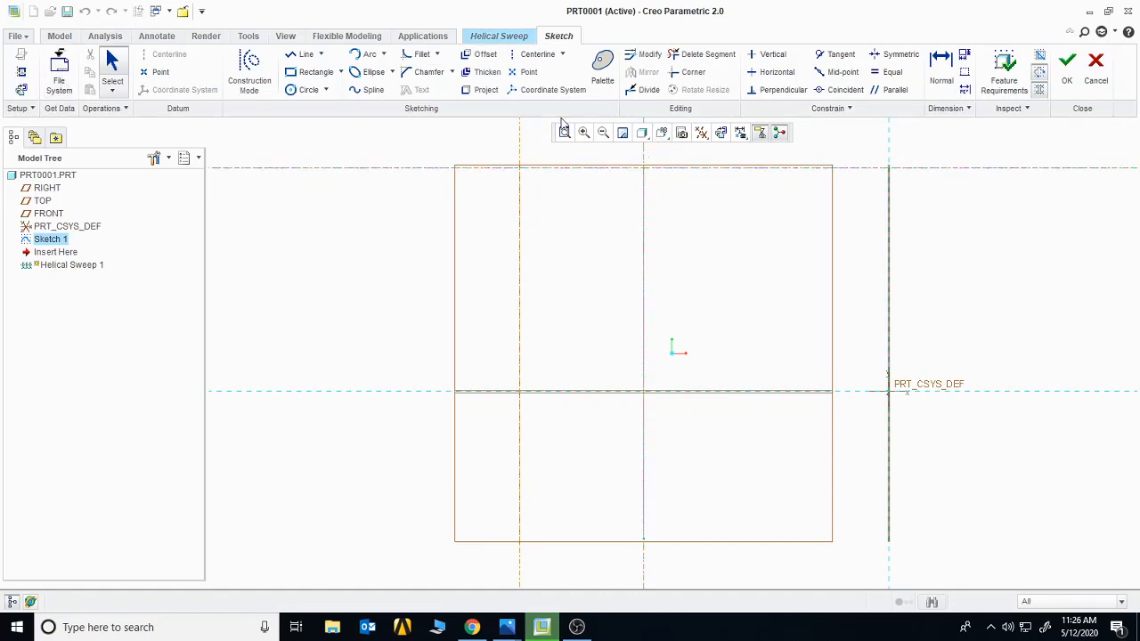
left_click(325, 90)
left_click(331, 110)
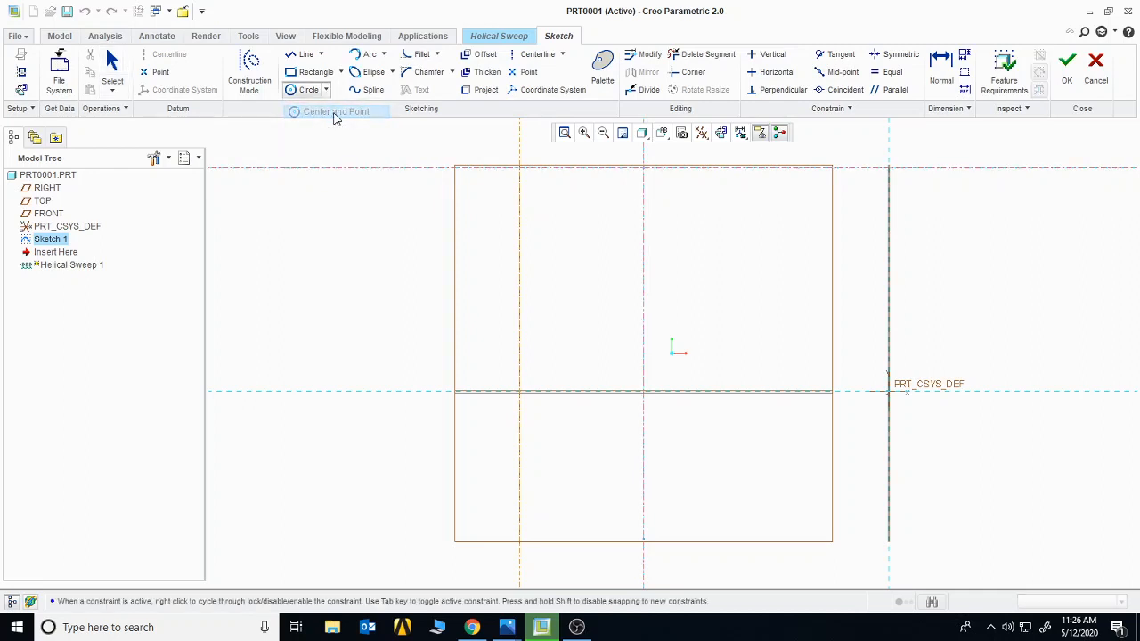
left_click(642, 167)
left_click(657, 169)
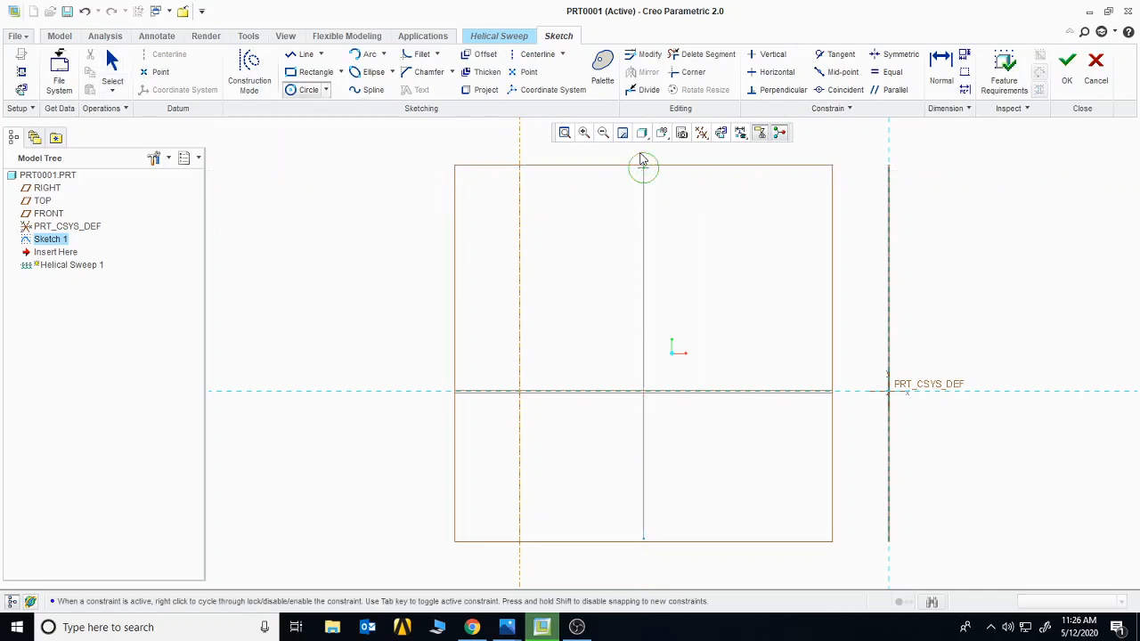
middle_click(777, 245)
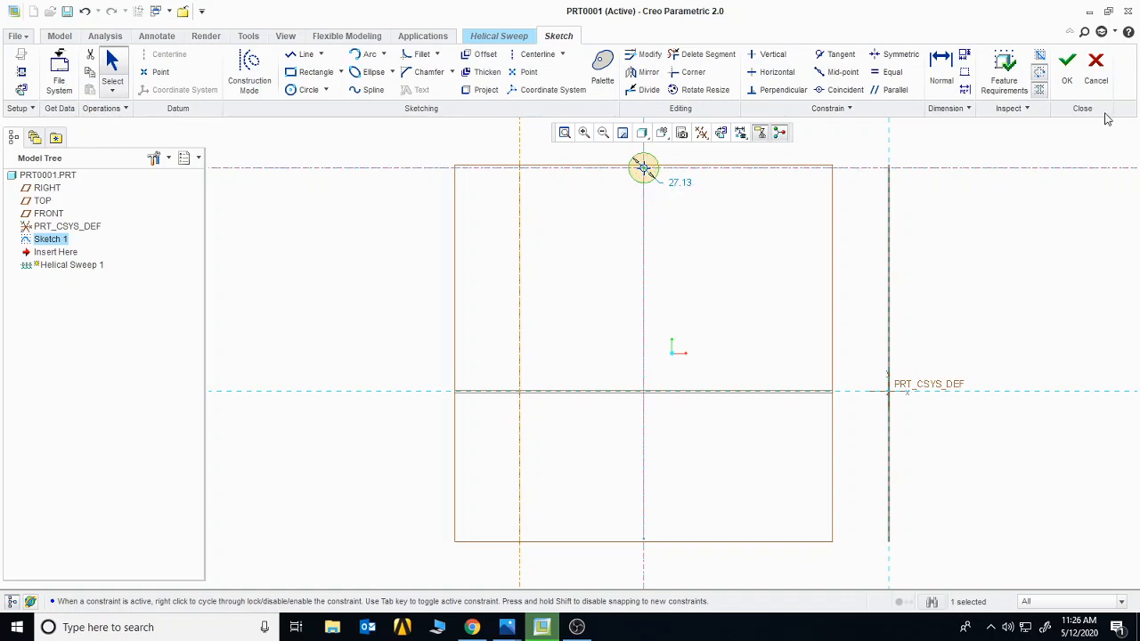
left_click(1066, 60)
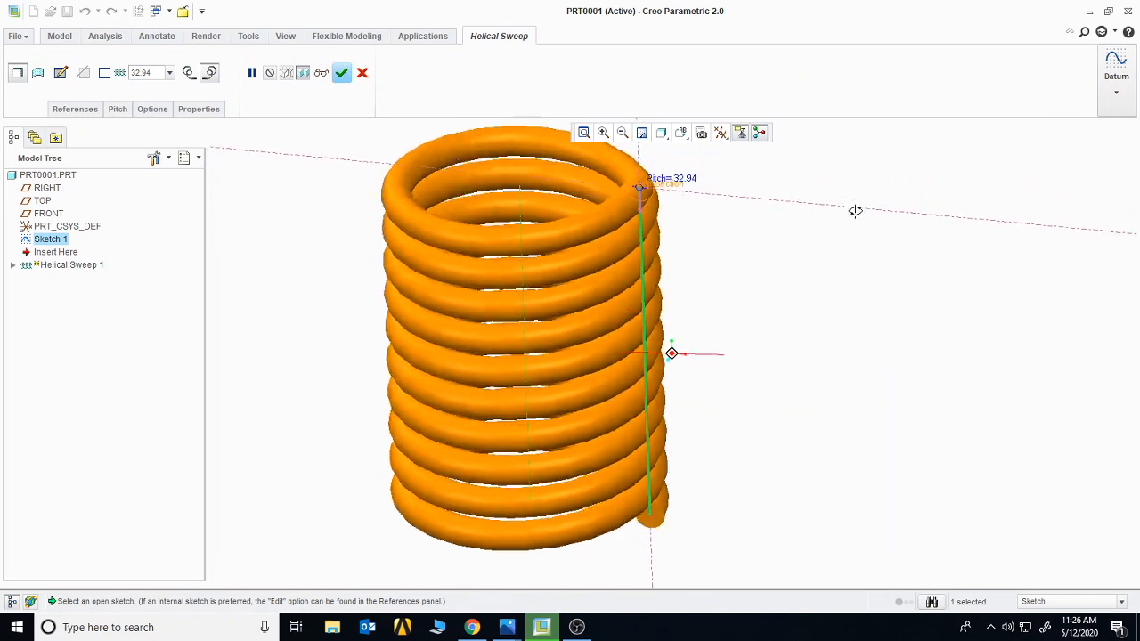
middle_click_drag(855, 211, 852, 229)
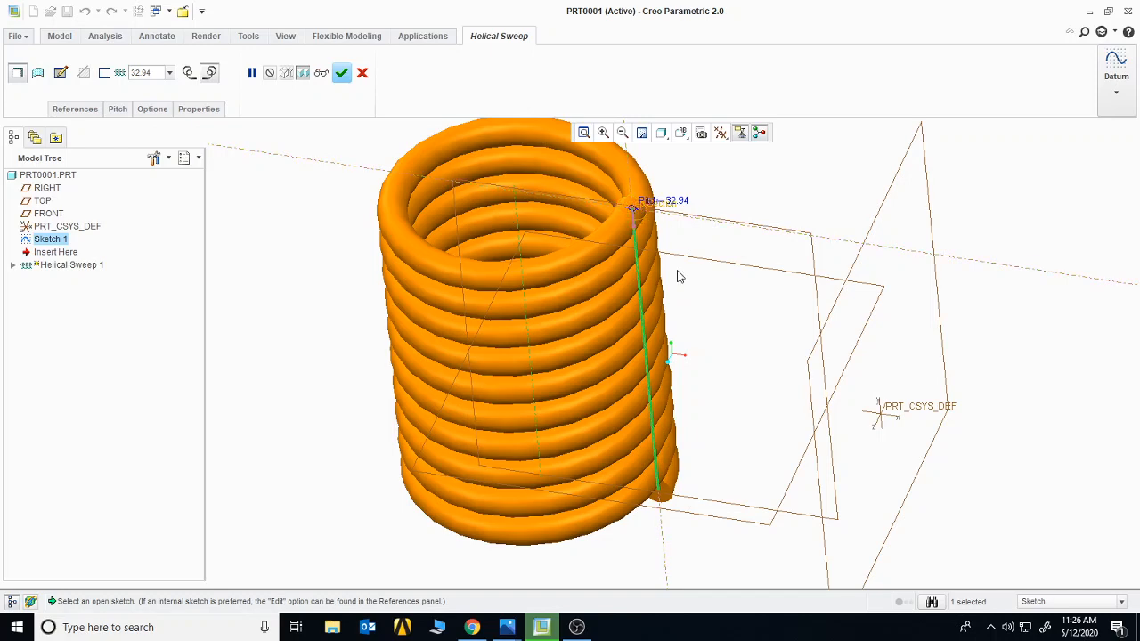
middle_click_drag(677, 275, 676, 217)
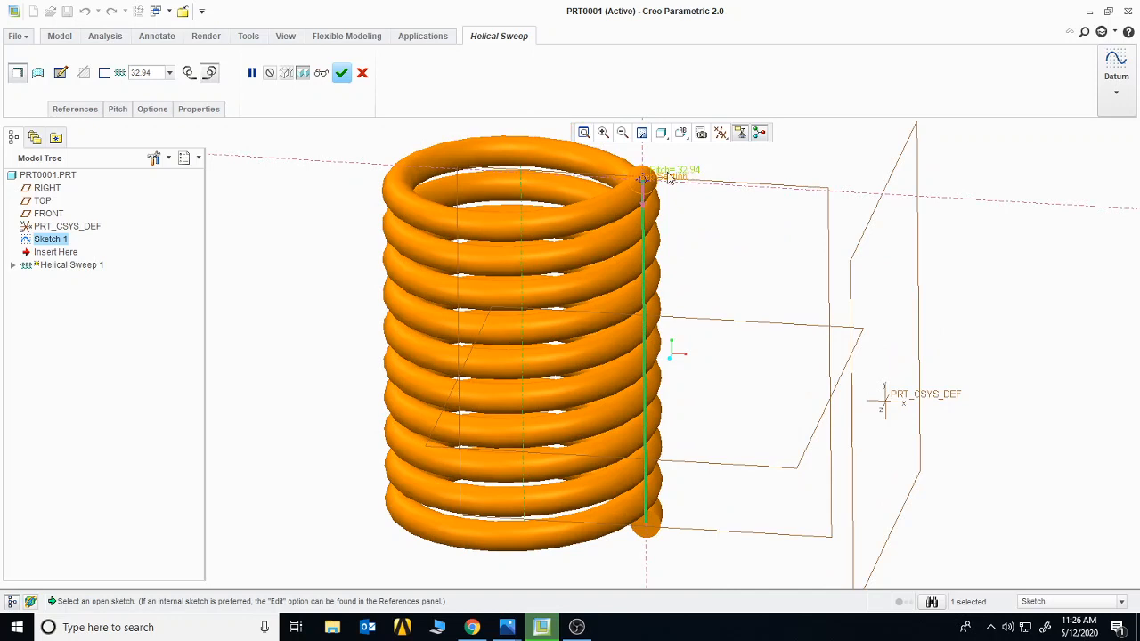
Try pitch values of 100, 75 and 50 for the helical sweep
left_click(169, 73)
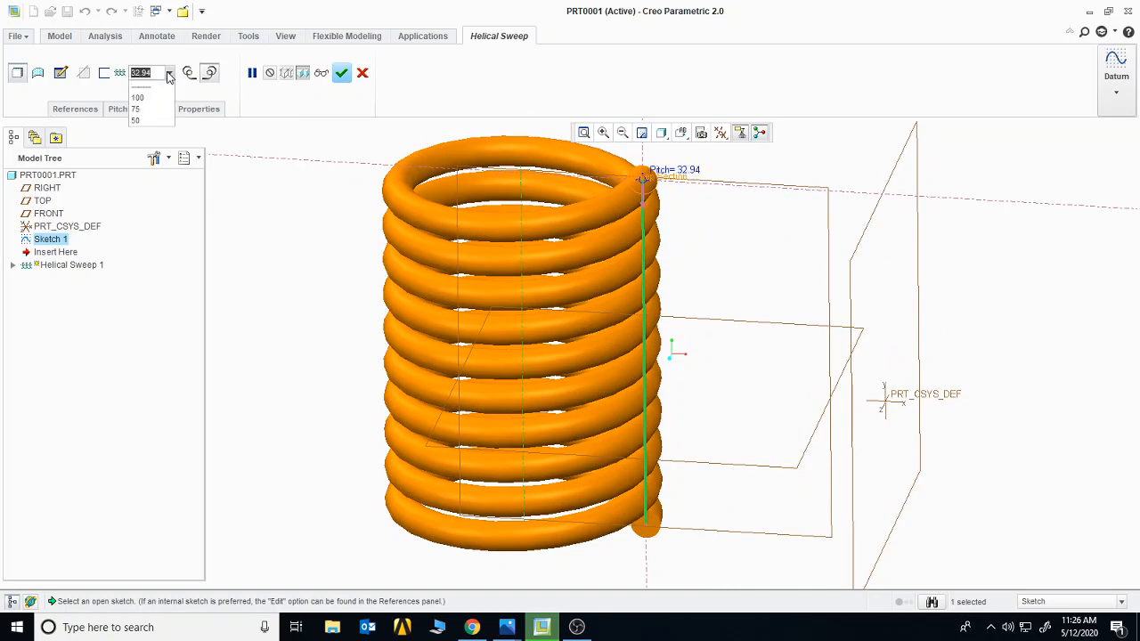
left_click(156, 103)
left_click(169, 73)
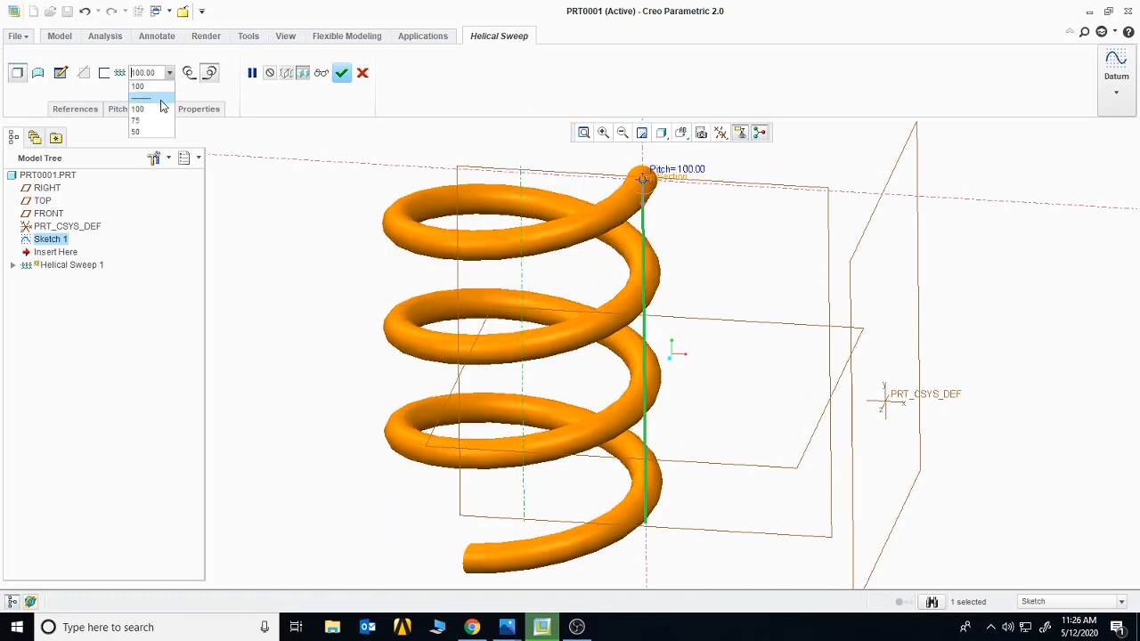
left_click(155, 120)
left_click(169, 73)
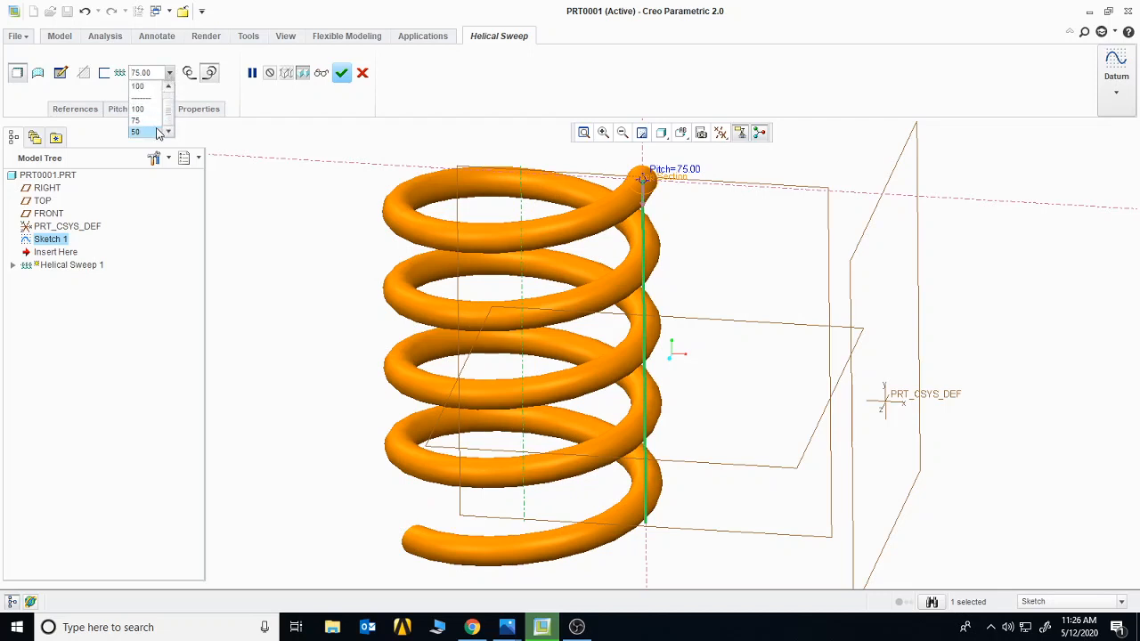
left_click(136, 132)
Set the helical sweep's pitch to 23
left_click_drag(165, 72, 125, 73)
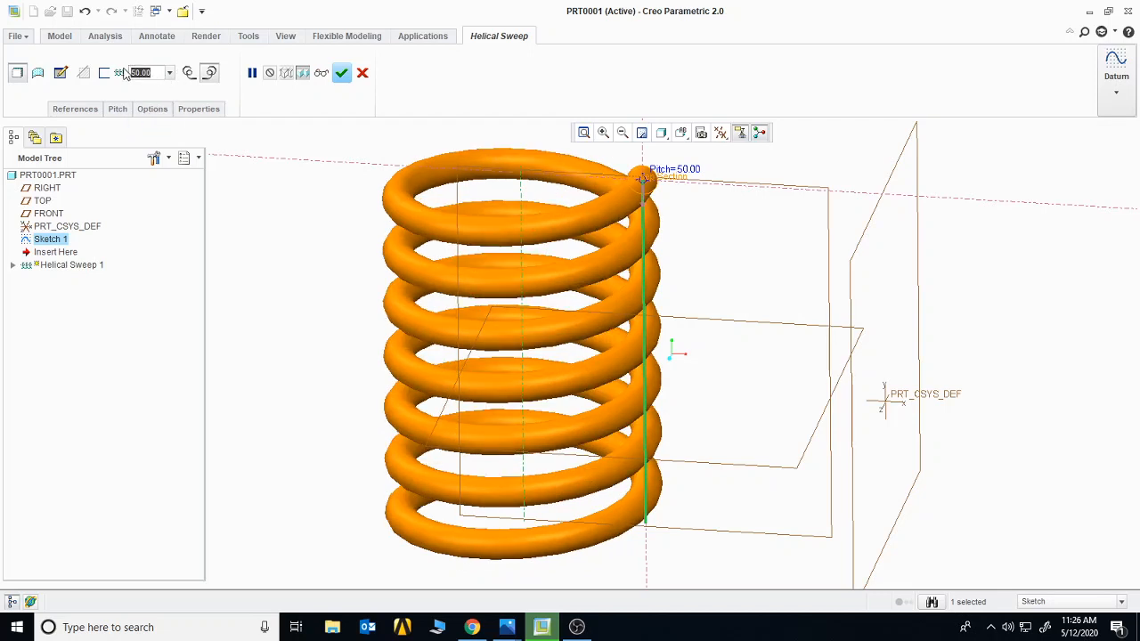
type("23")
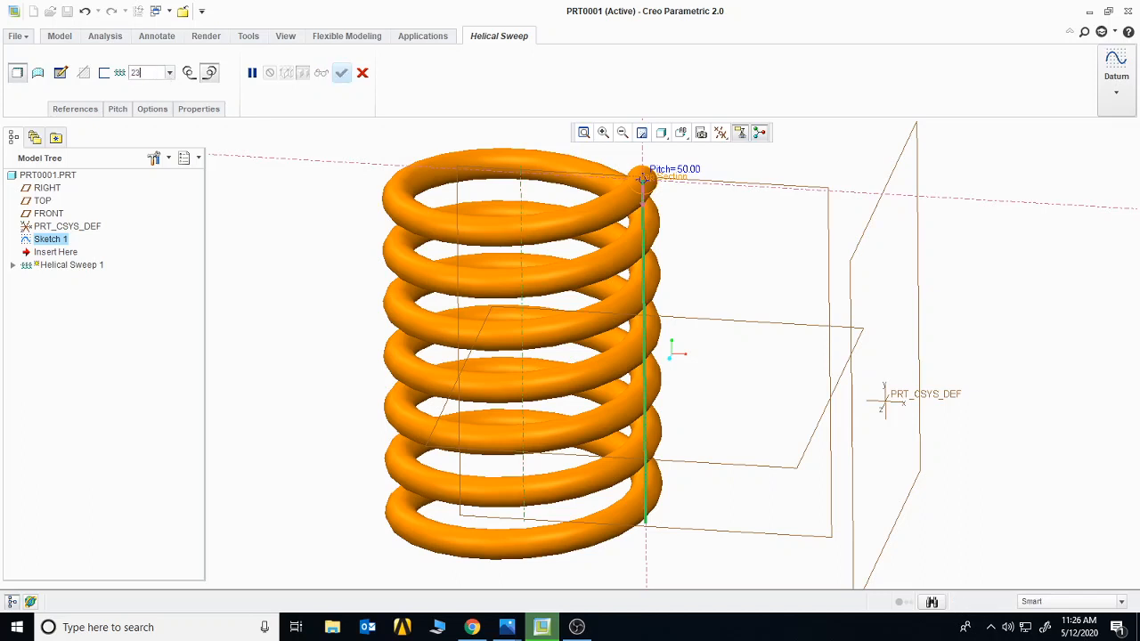
key("Return")
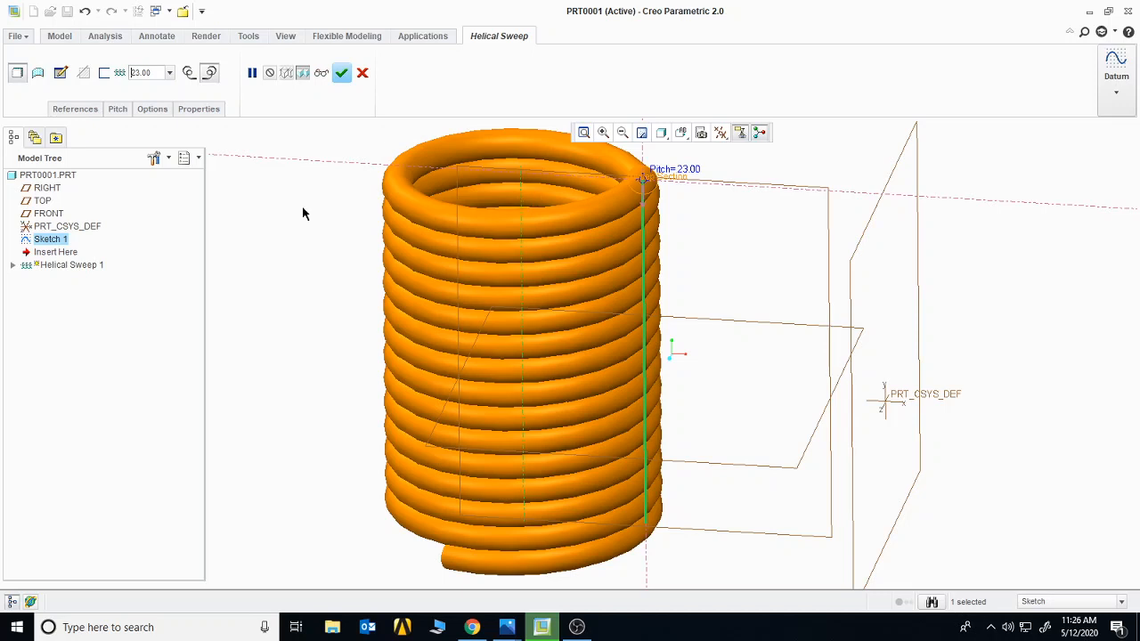
Try the left-handed winding, return the helical sweep to right-handed and complete the feature
left_click(187, 73)
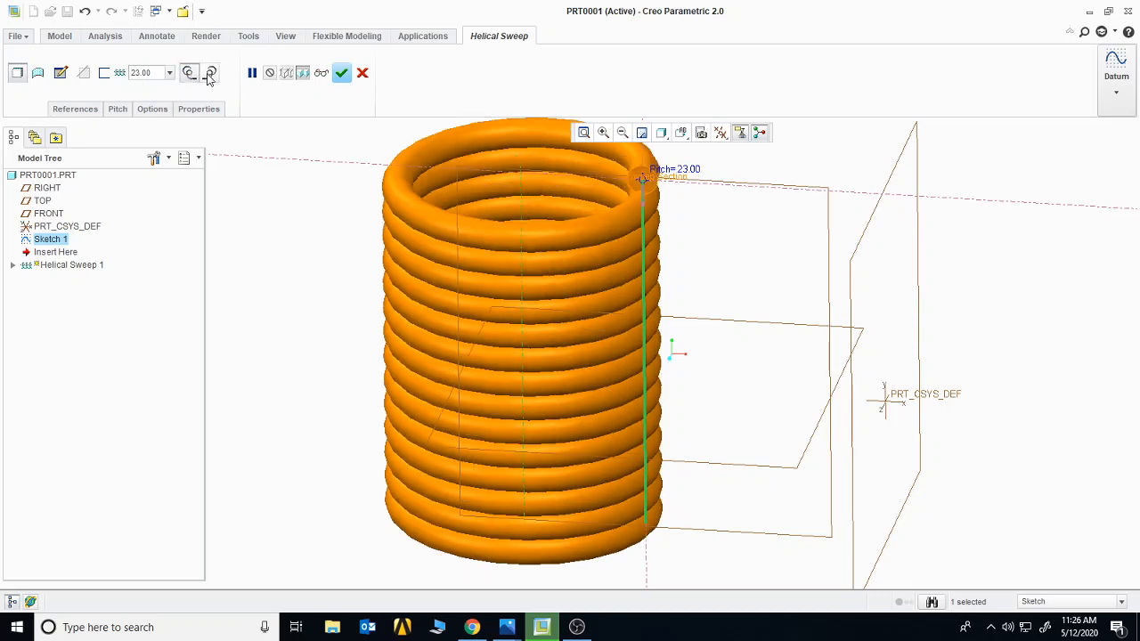
left_click(210, 73)
left_click(207, 75)
left_click(341, 75)
middle_click_drag(371, 193, 430, 265)
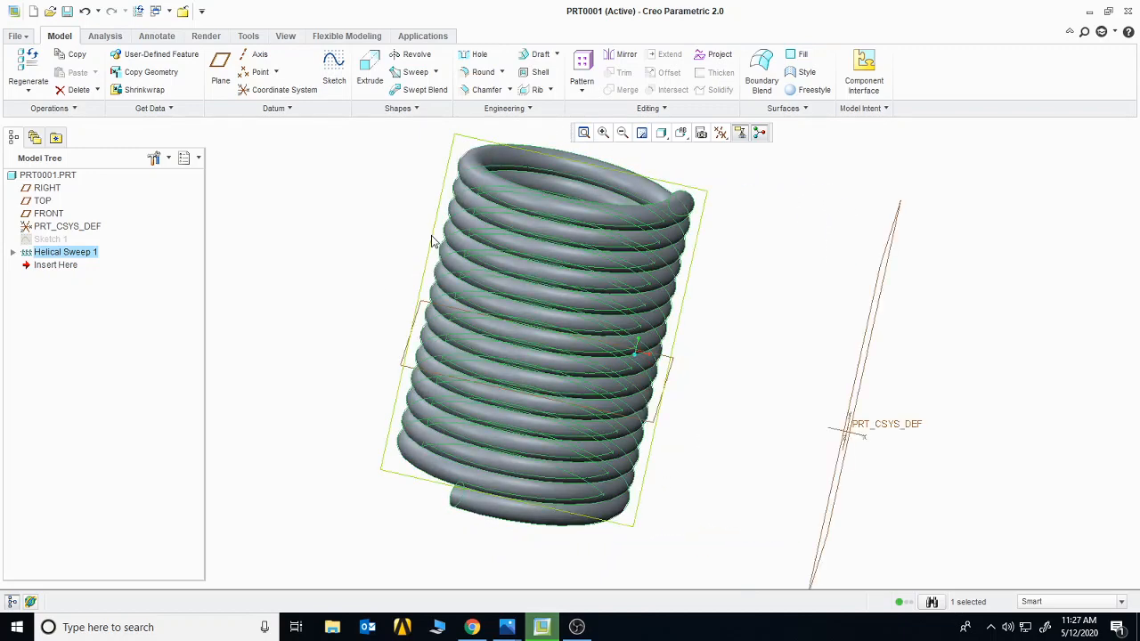
Delete the helical sweep feature from the model, keeping its profile sketch
right_click(67, 256)
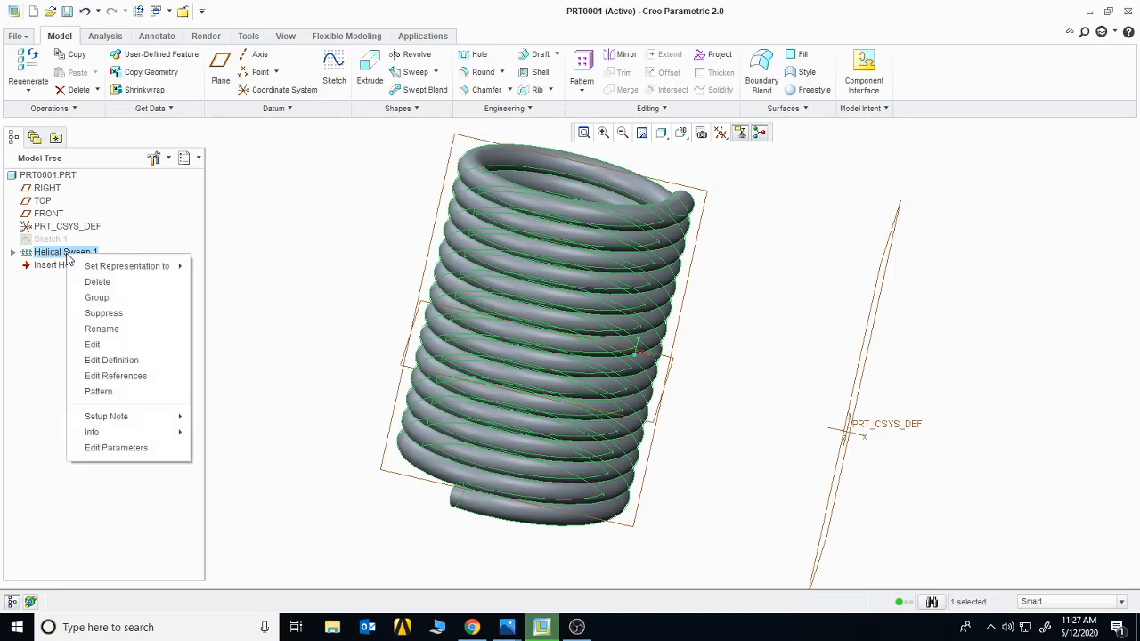
left_click(98, 282)
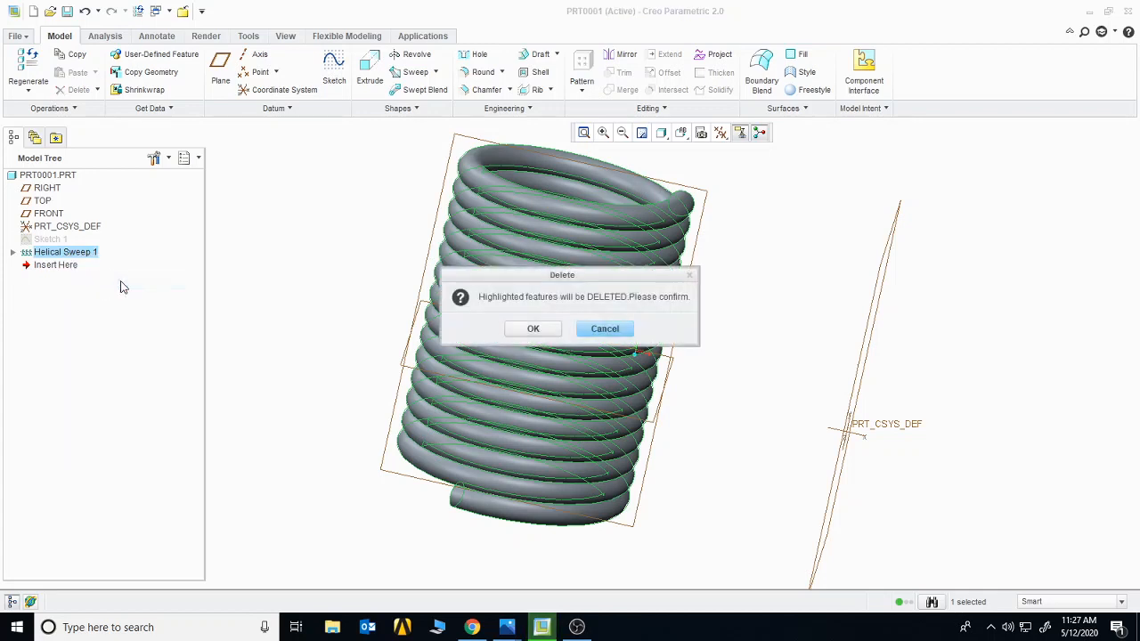
left_click(534, 329)
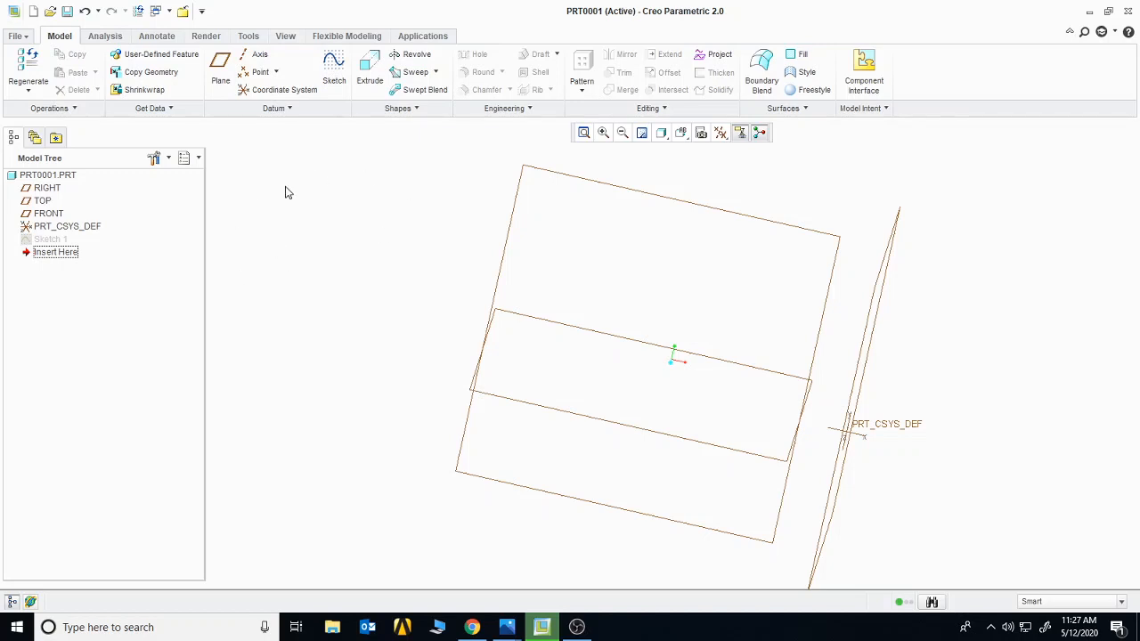
Start a sketch on the RIGHT datum plane and draw a four-point S-shaped spline about 296 tall, left of the vertical reference
left_click(334, 70)
left_click(49, 188)
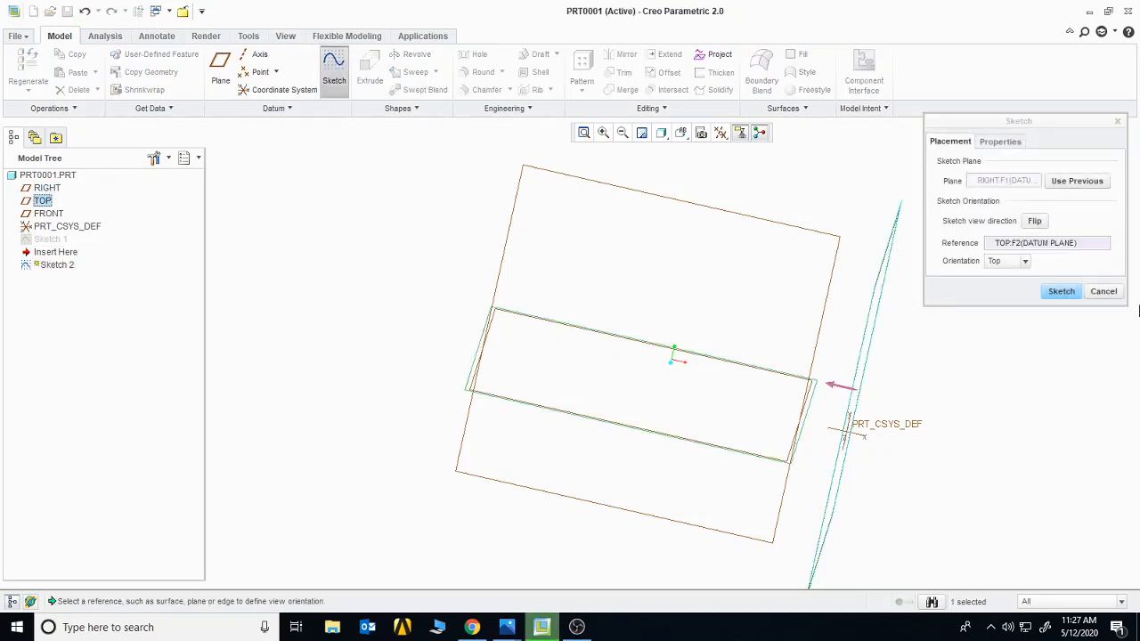
left_click(1064, 300)
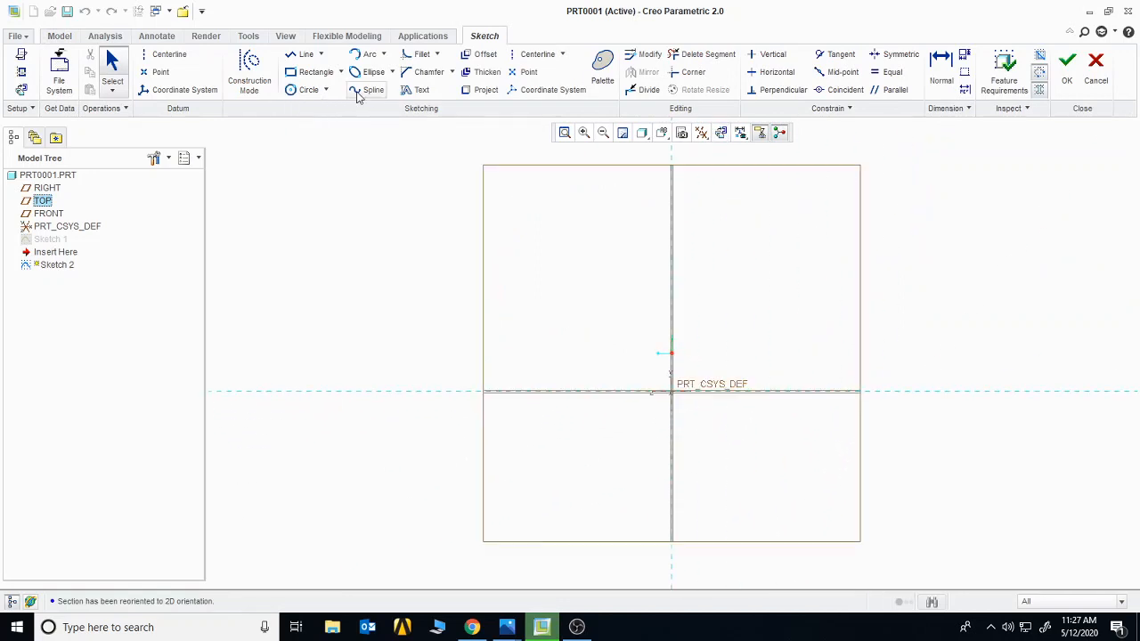
left_click(438, 183)
left_click(544, 283)
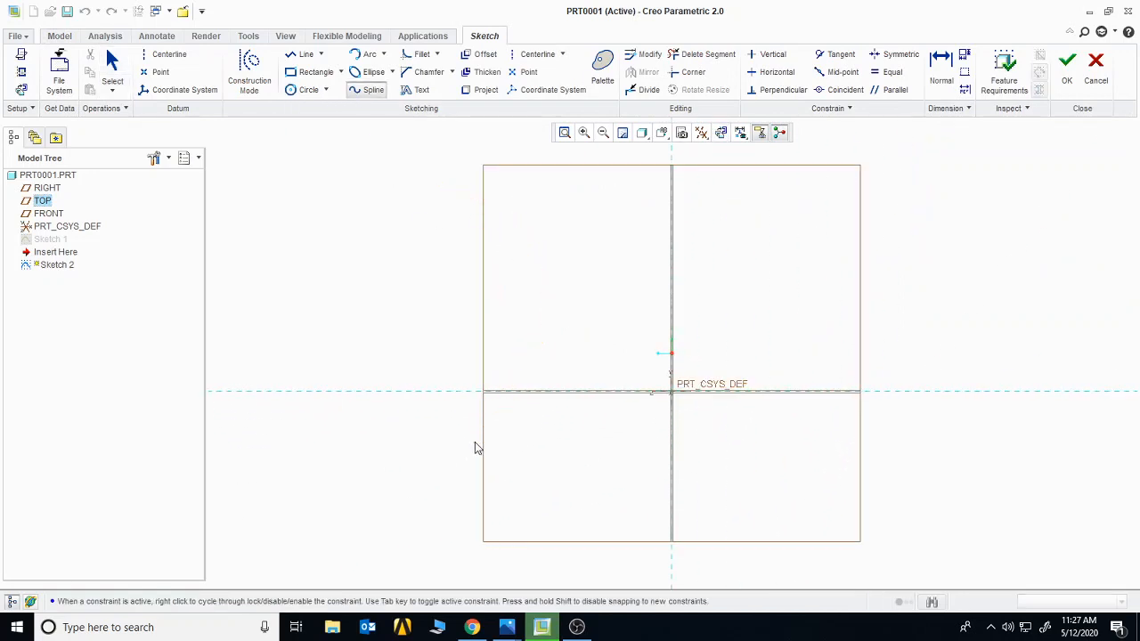
left_click(474, 442)
left_click(502, 518)
middle_click(583, 512)
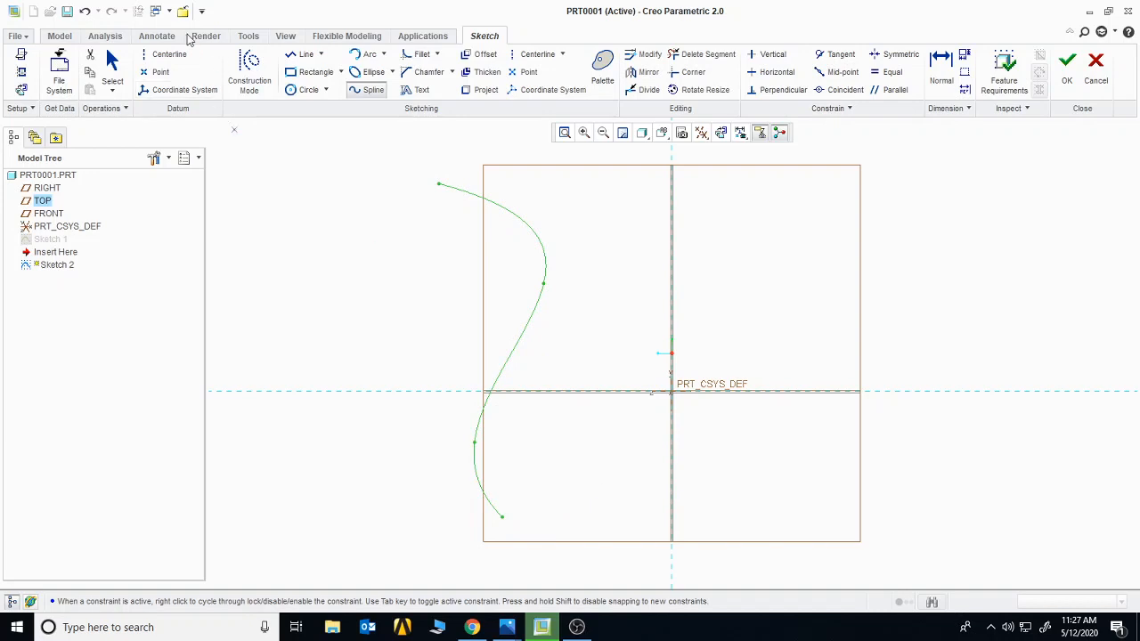
Place a vertical datum centerline about 110 to the left of the spline's upper endpoint and finish the sketch
left_click(169, 54)
left_click(315, 158)
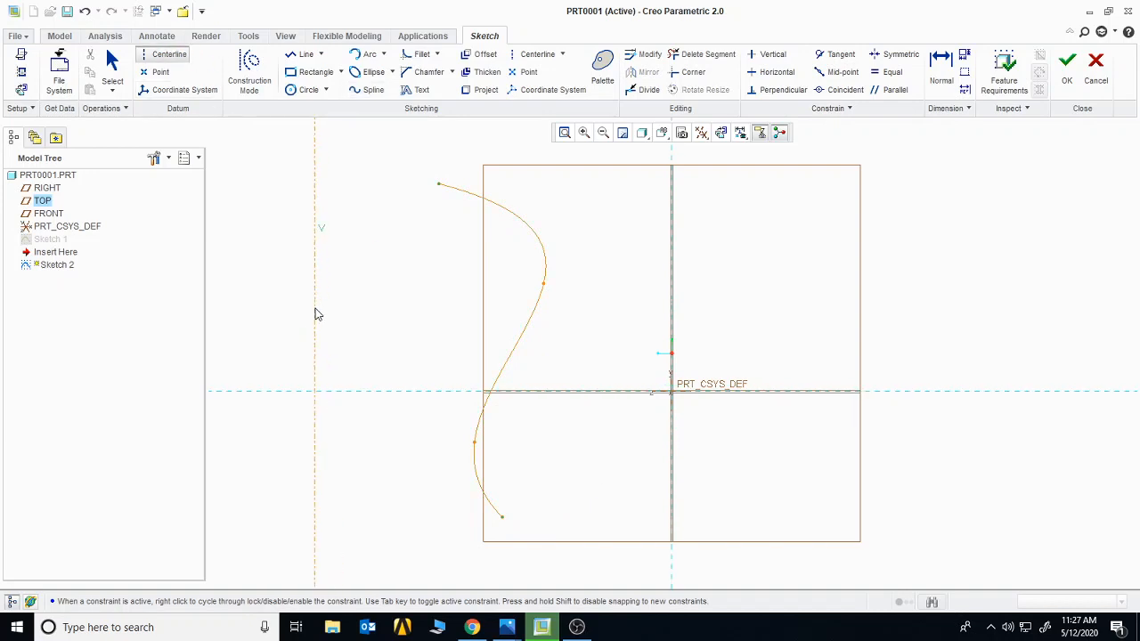
left_click(315, 311)
middle_click(372, 290)
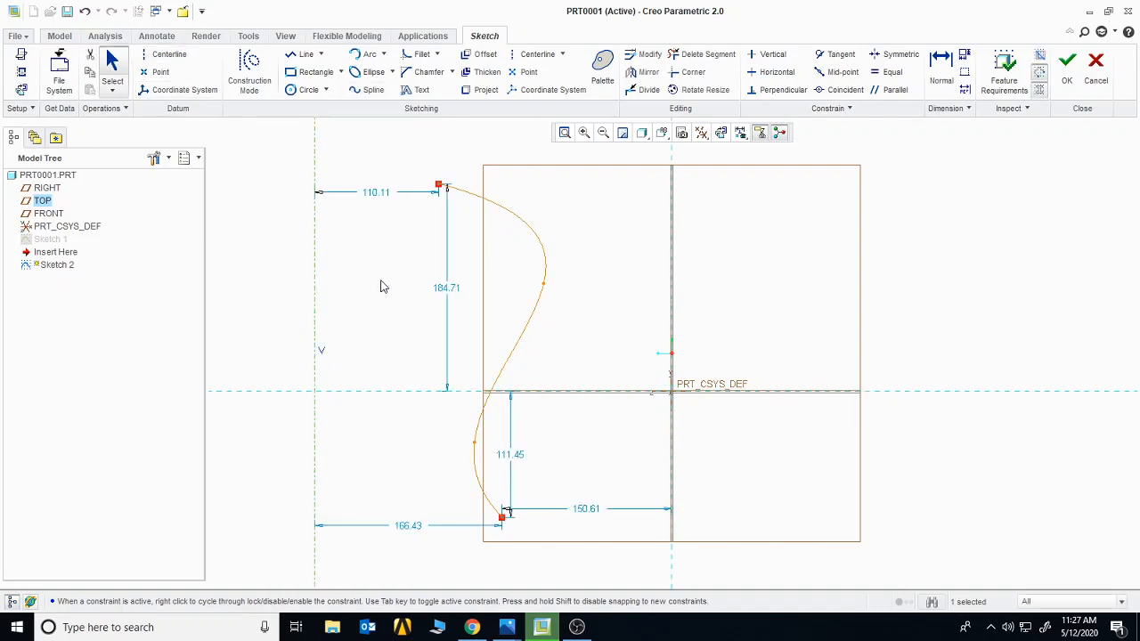
left_click(1066, 65)
Create a helical sweep along the S-shaped spline with a small circular section centred on the spline's upper end
left_click(435, 72)
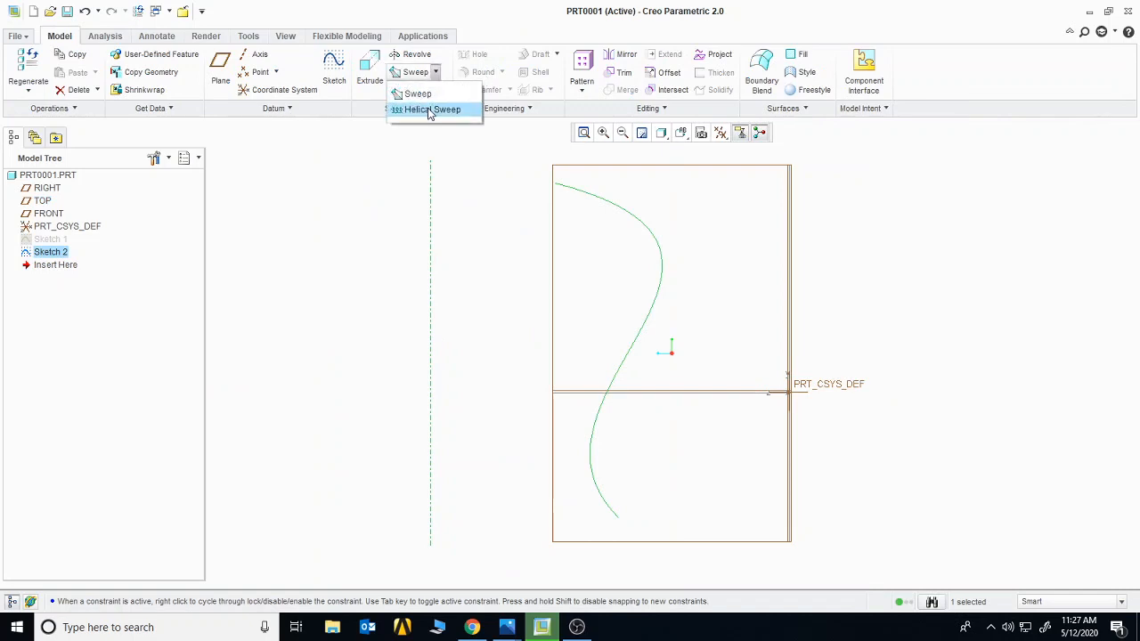
left_click(428, 109)
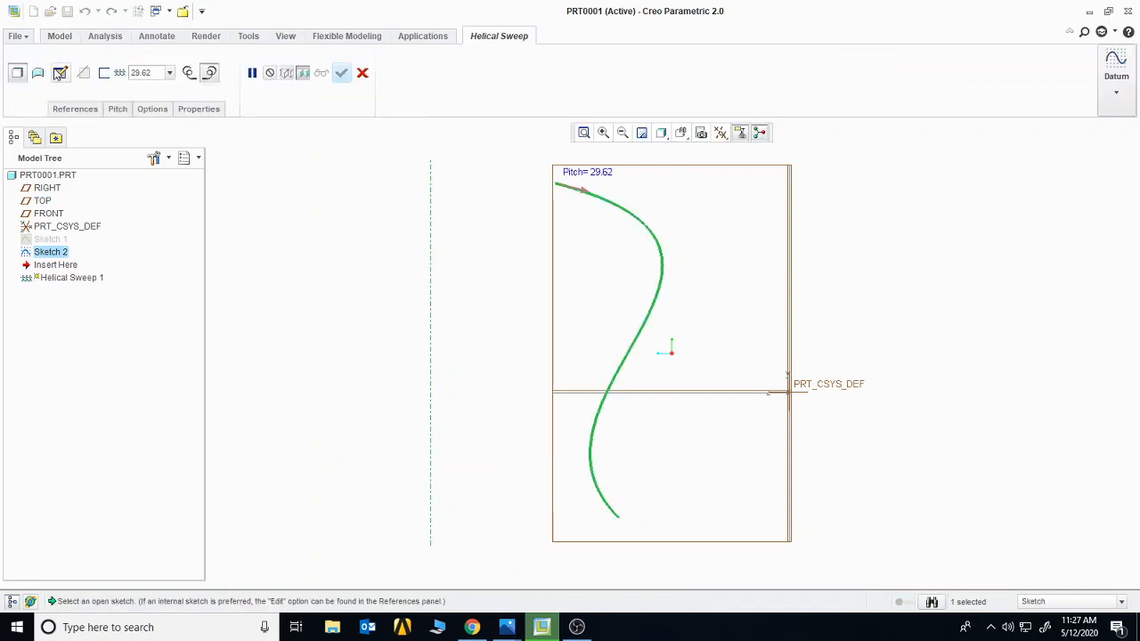
left_click(60, 73)
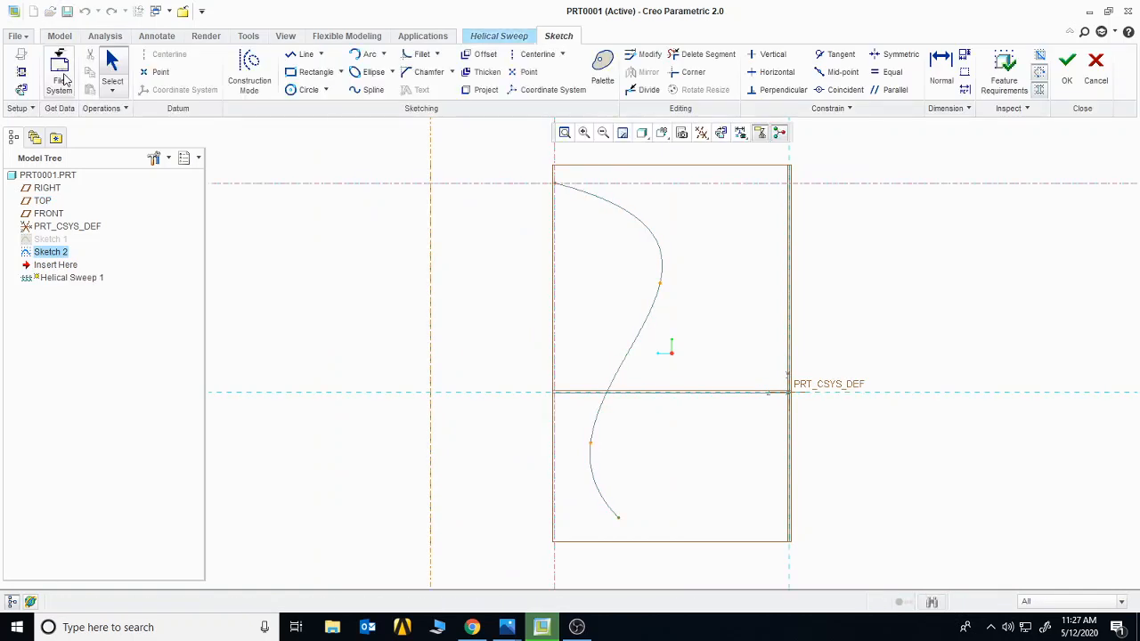
left_click(325, 90)
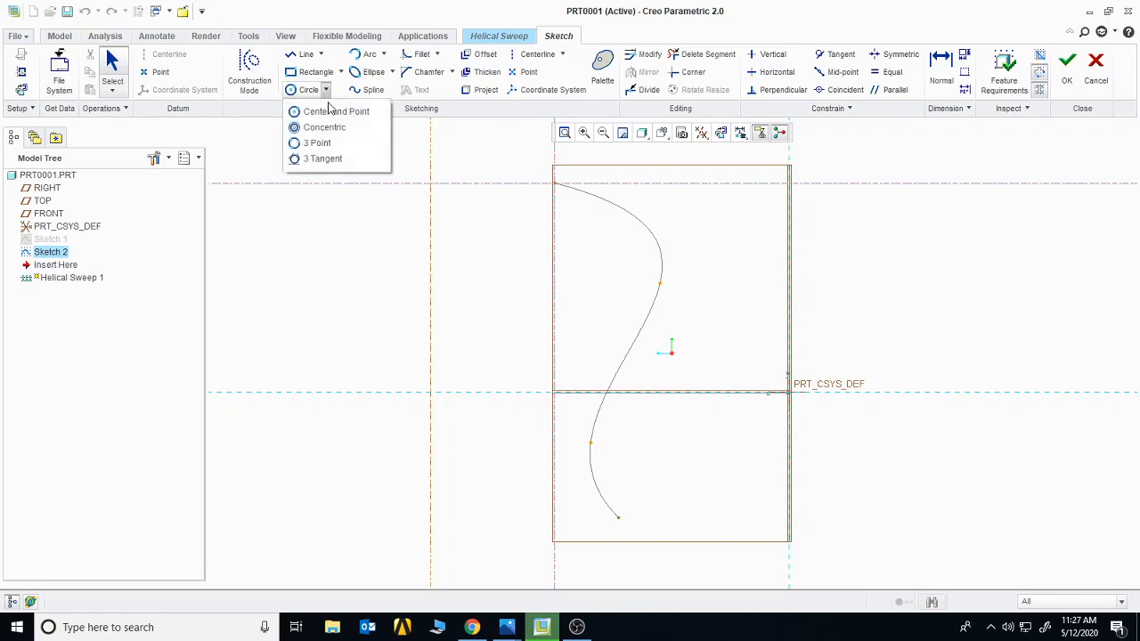
left_click(328, 111)
left_click(554, 183)
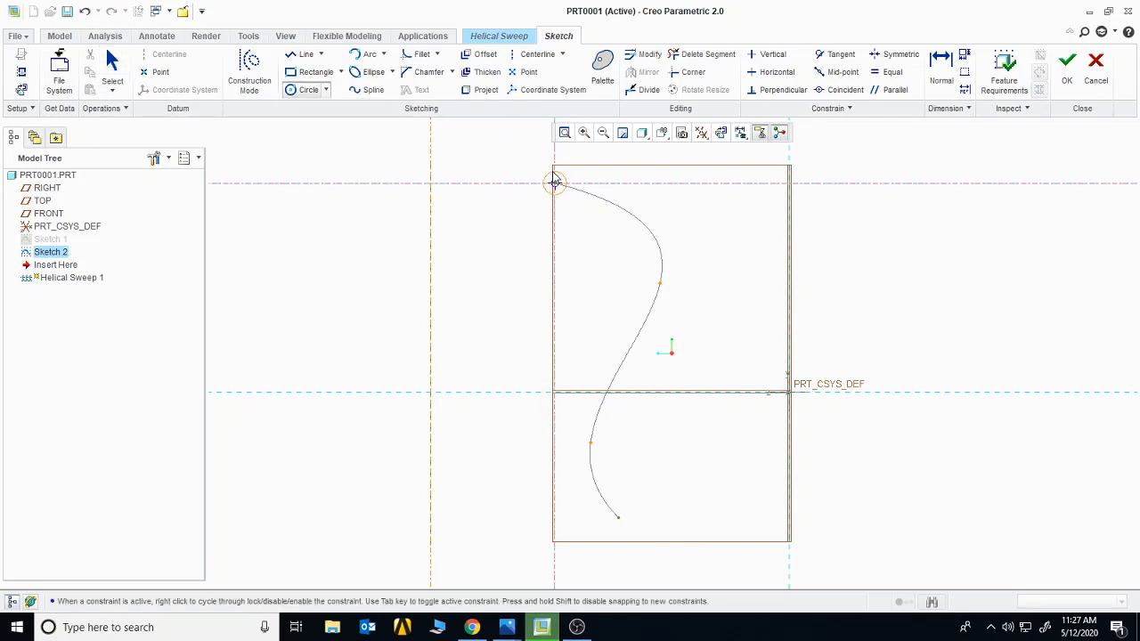
left_click(564, 179)
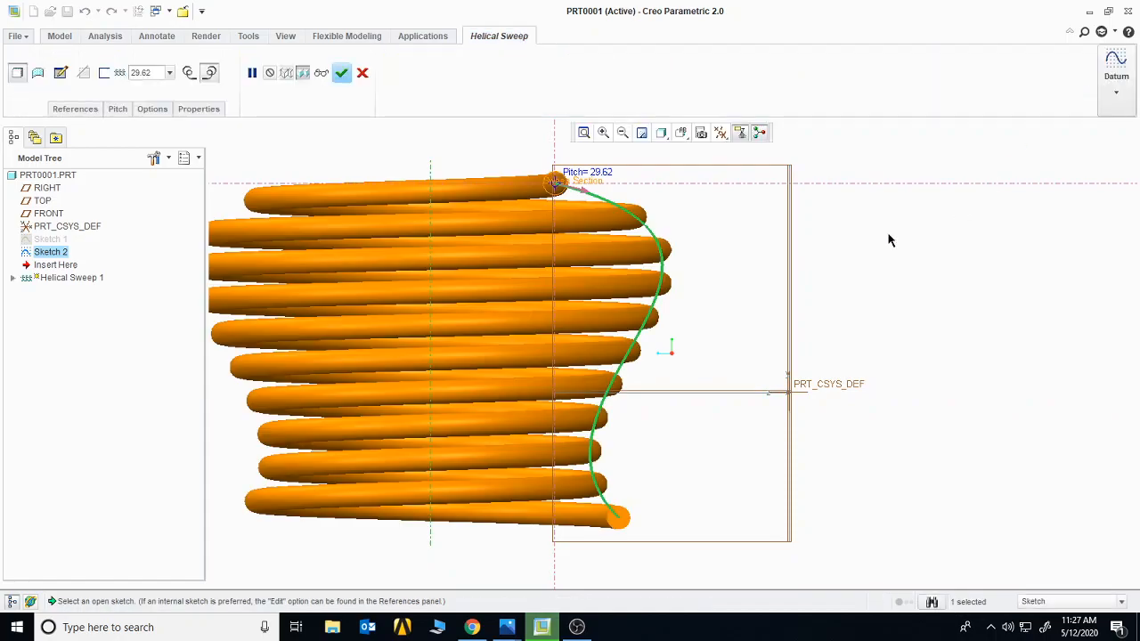
mouse_move(888, 240)
middle_mouse_down()
mouse_move(862, 290)
mouse_move(870, 252)
mouse_move(926, 234)
mouse_move(899, 233)
middle_mouse_up()
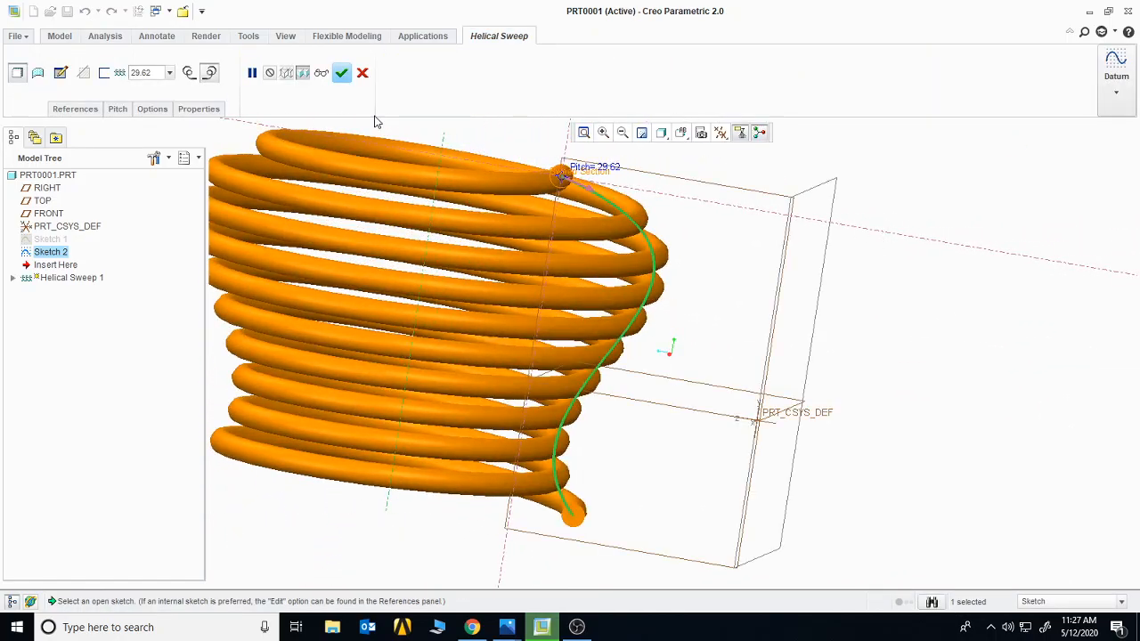
left_click(341, 73)
left_click(849, 312)
middle_click_drag(809, 265, 814, 290)
Delete the helical sweep, the spline sketch and the earlier line sketch, leaving only the default datums
right_click(69, 266)
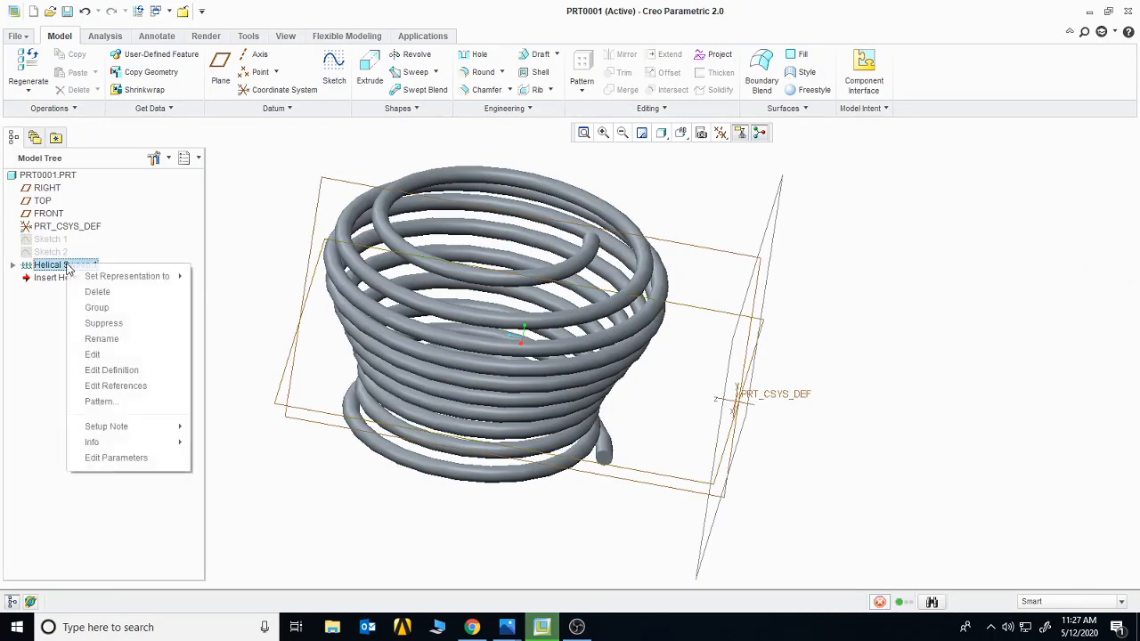
left_click(98, 292)
left_click(536, 329)
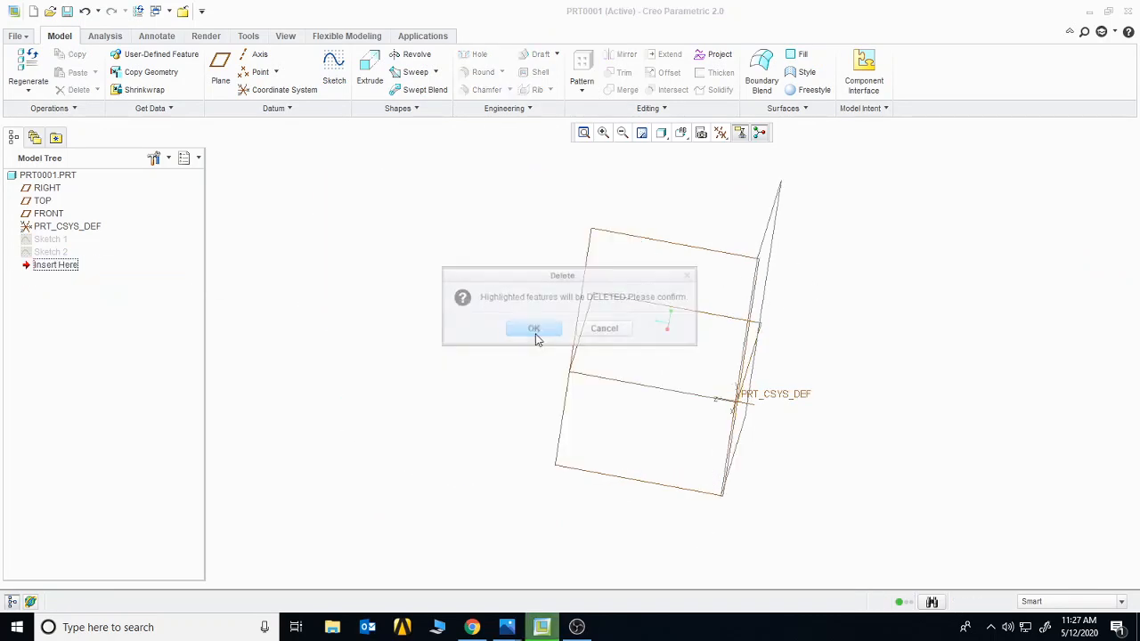
right_click(50, 254)
left_click(76, 280)
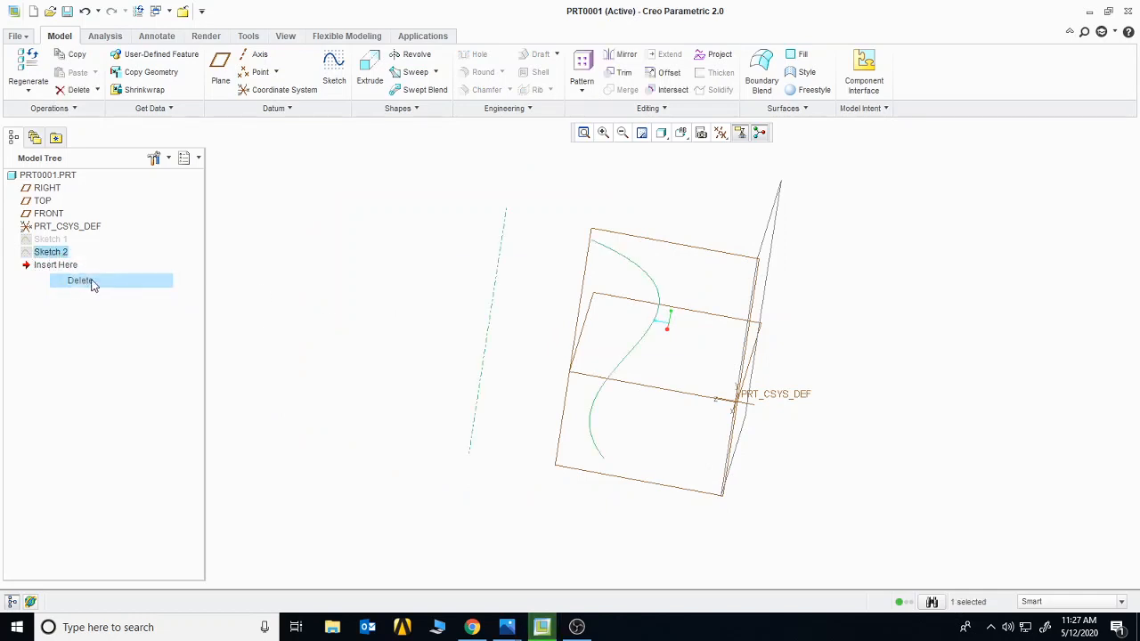
left_click(534, 329)
left_click(50, 239)
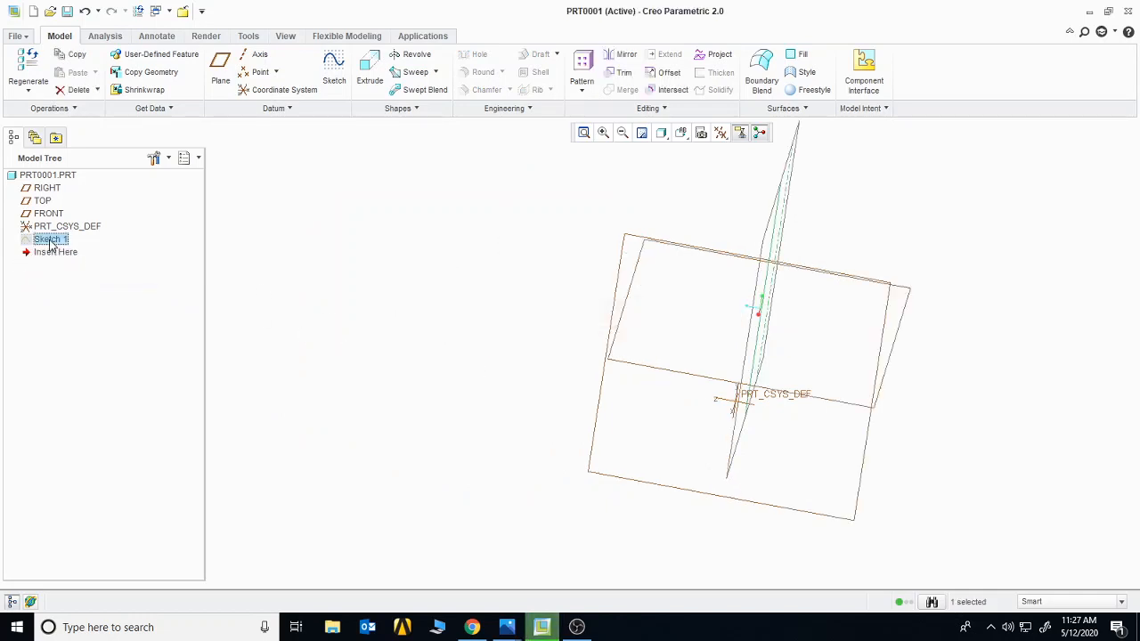
right_click(50, 239)
left_click(89, 270)
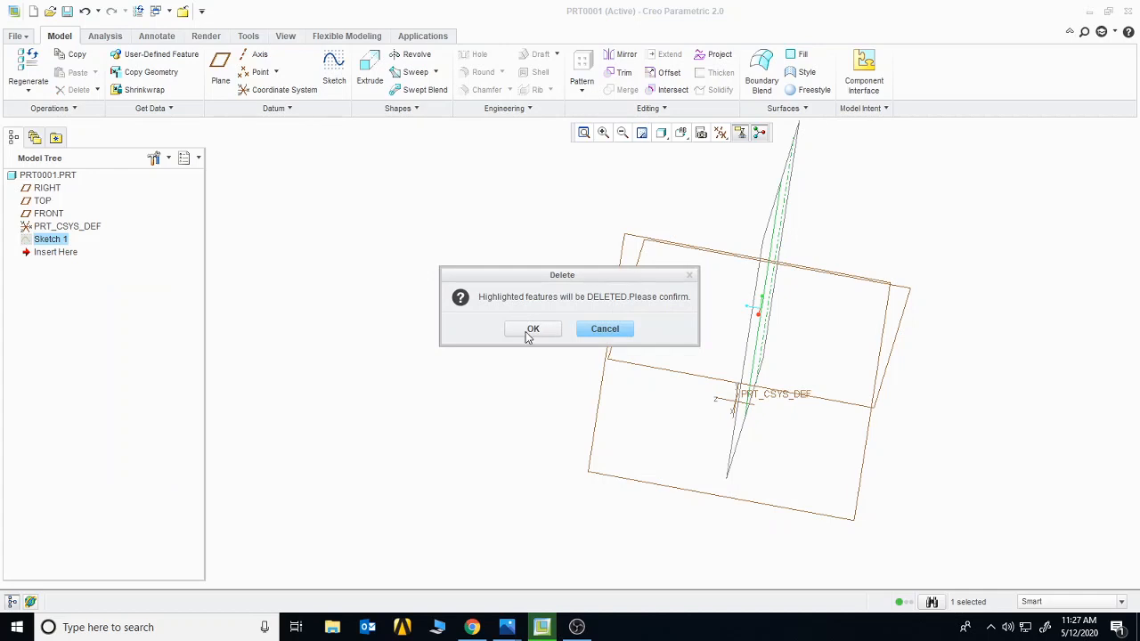
left_click(530, 329)
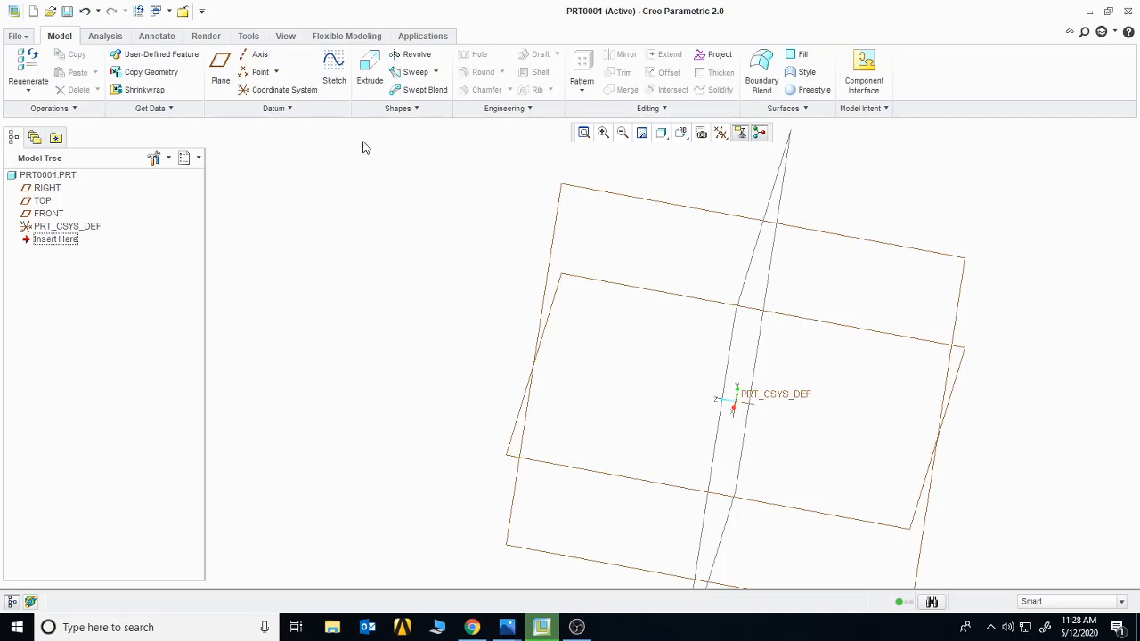
Start a sketch on the RIGHT datum plane, viewed square-on, and draw a five-point wavy open spline crossing both reference axes
left_click(334, 67)
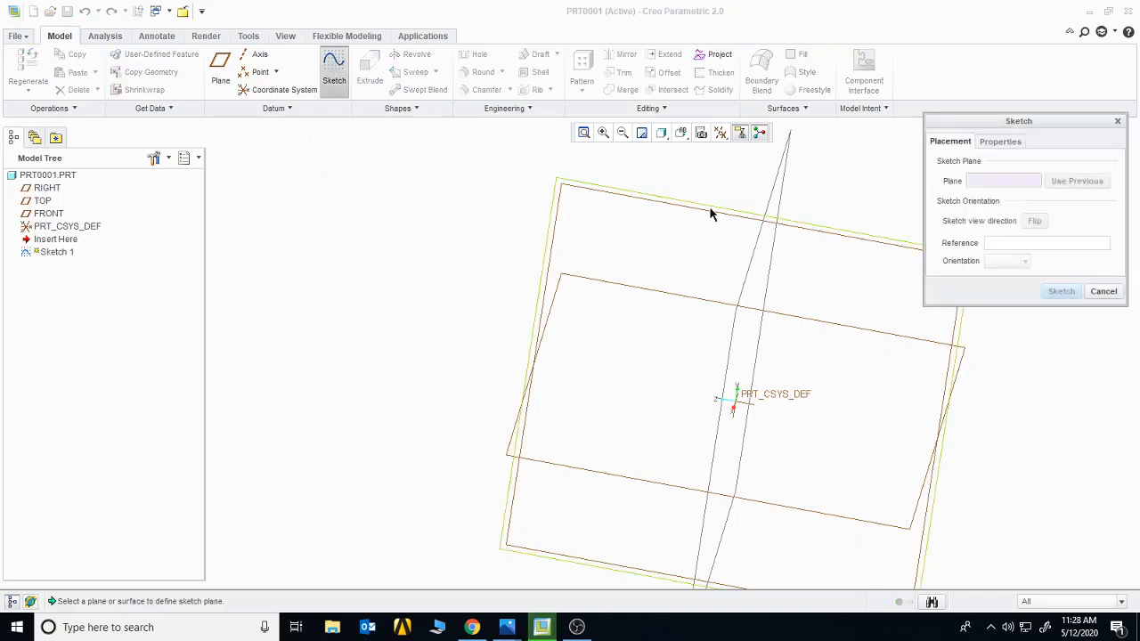
left_click(710, 213)
left_click(1062, 291)
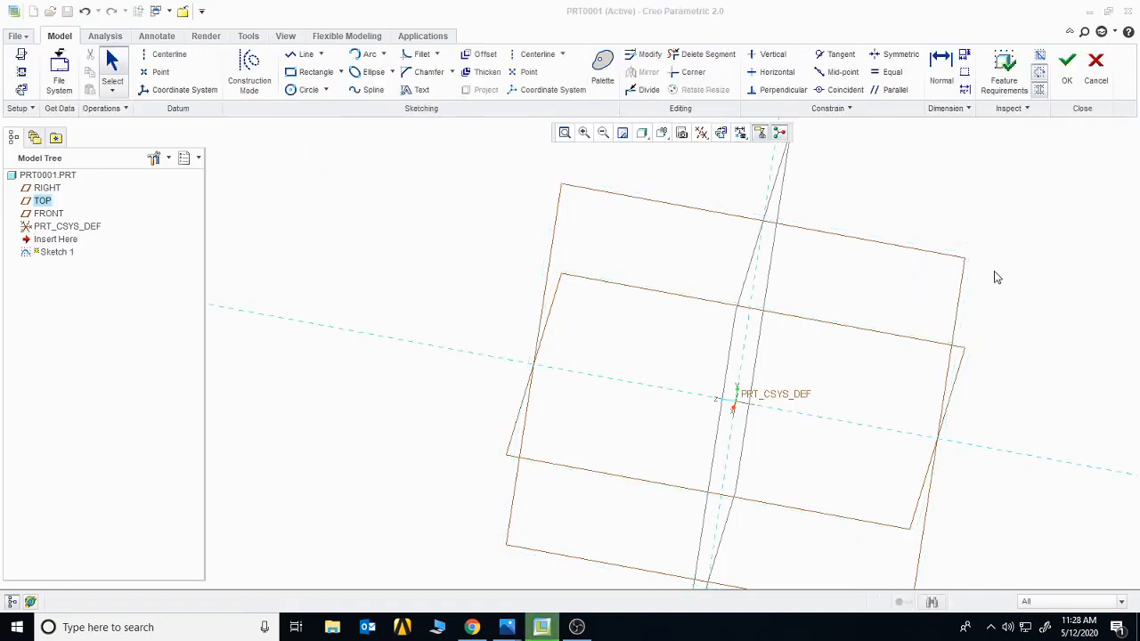
left_click(720, 132)
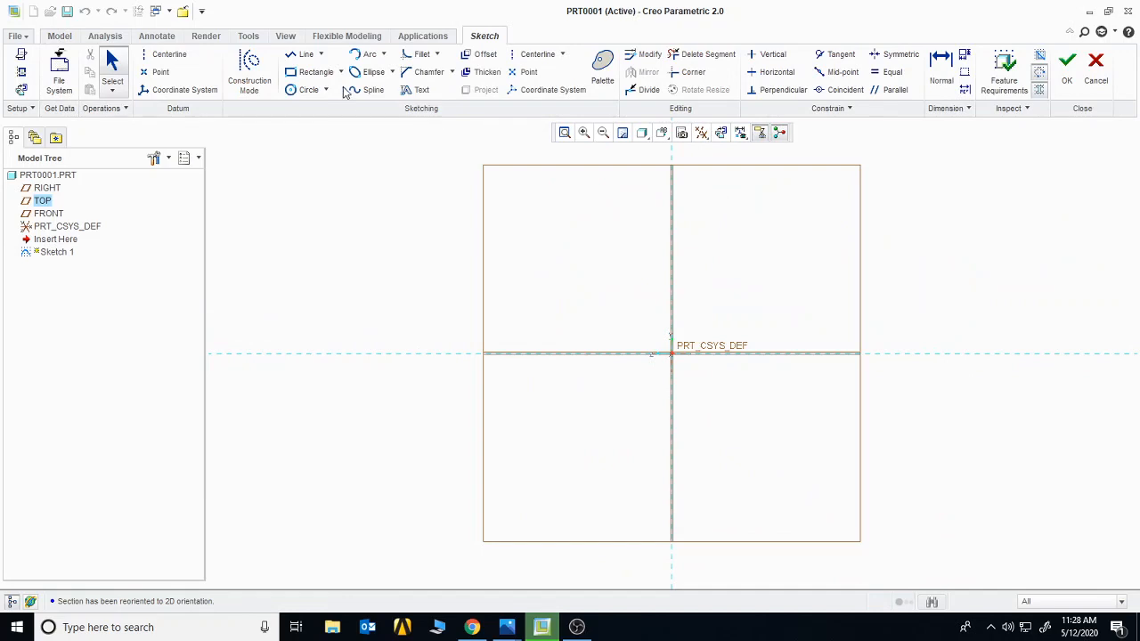
left_click(369, 89)
left_click(337, 203)
left_click(479, 175)
left_click(558, 392)
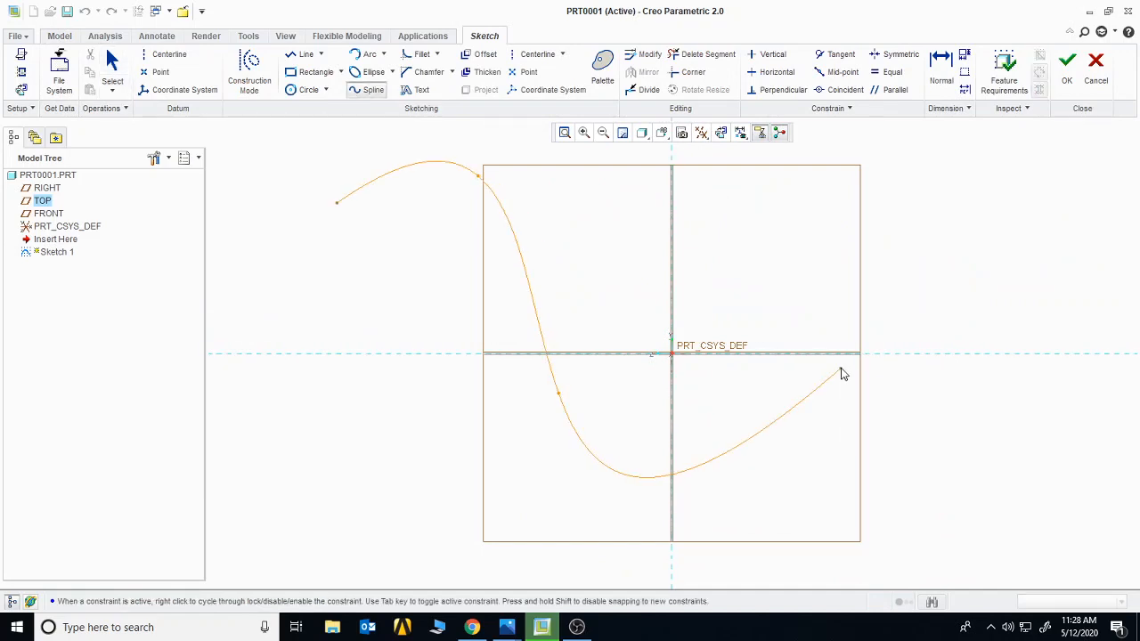
left_click(840, 368)
left_click(969, 322)
middle_click(991, 333)
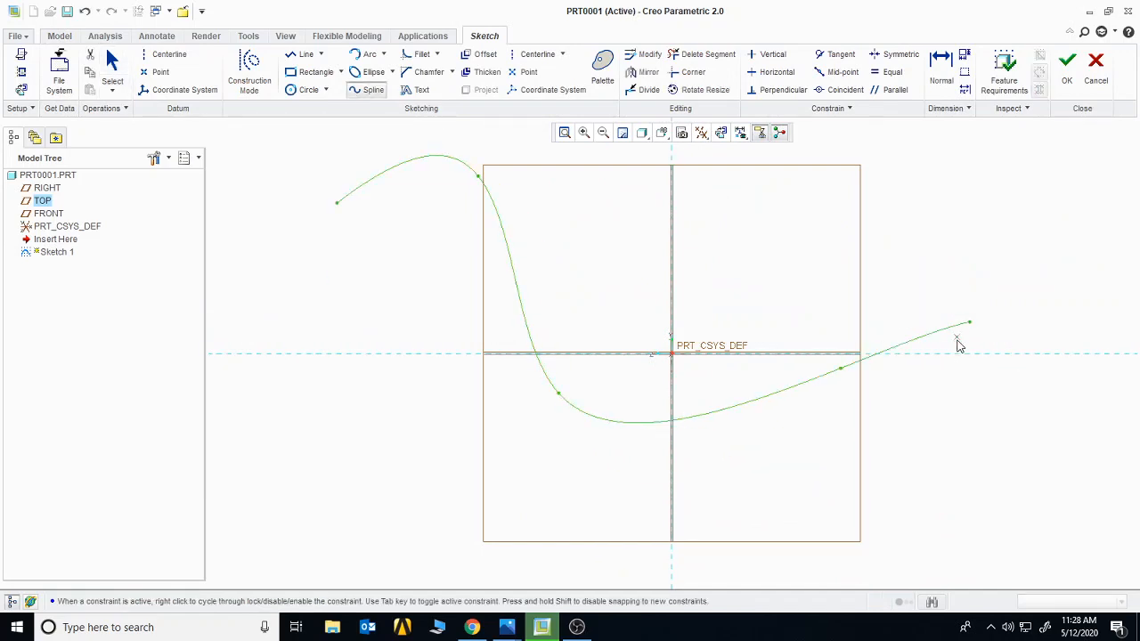
Finish the spline sketch, start a solid Swept Blend along it, and open its start section for sketching
left_click(1065, 73)
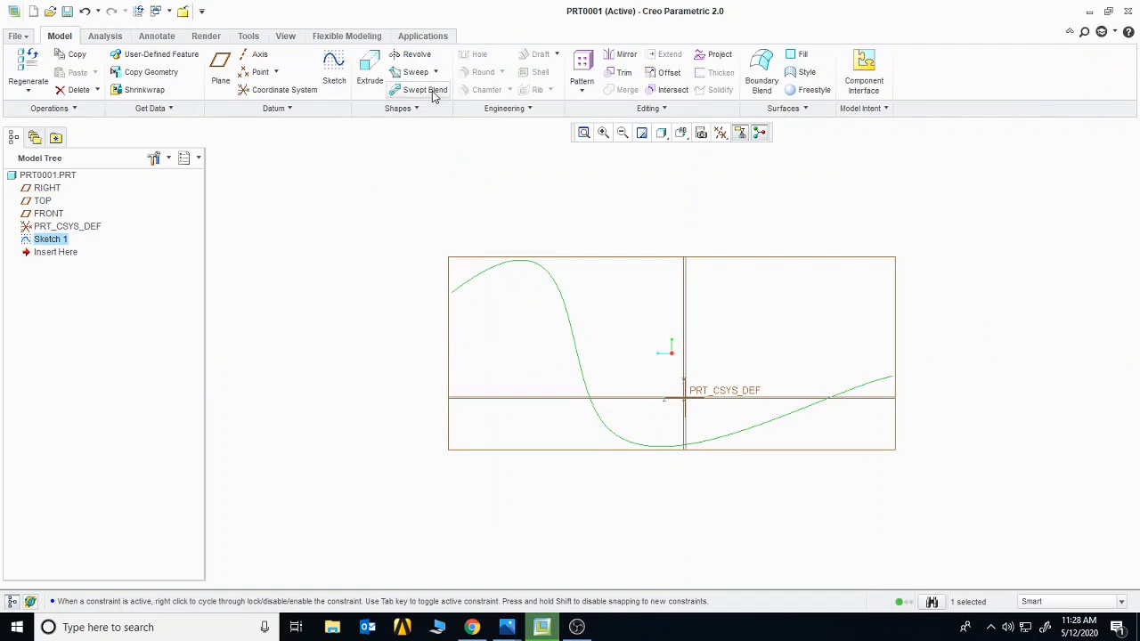
left_click(433, 93)
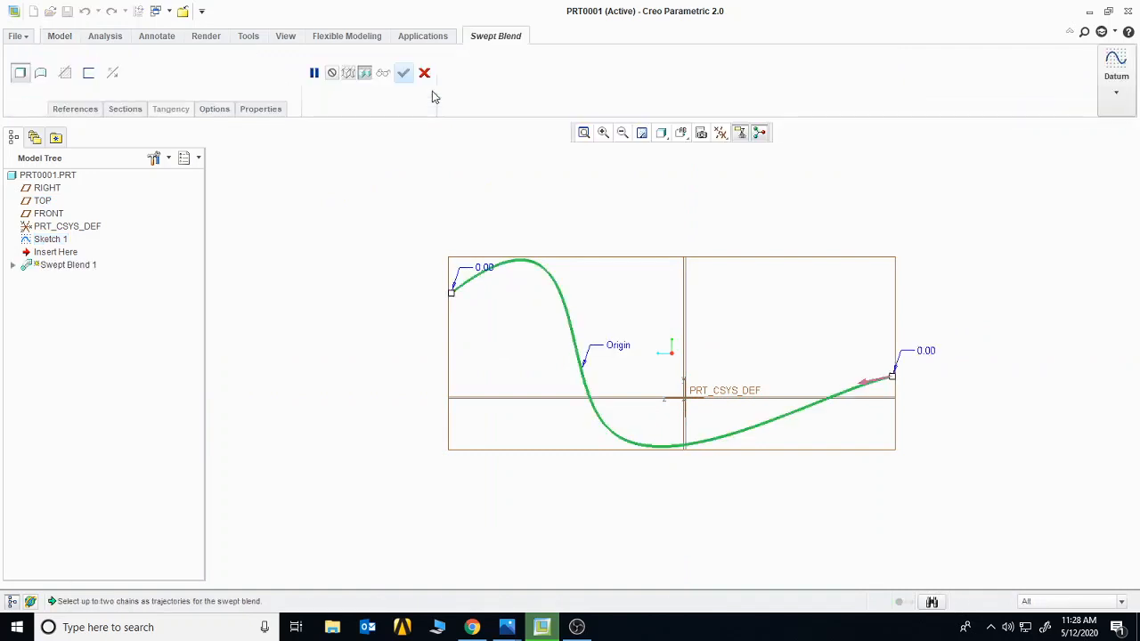
left_click(92, 112)
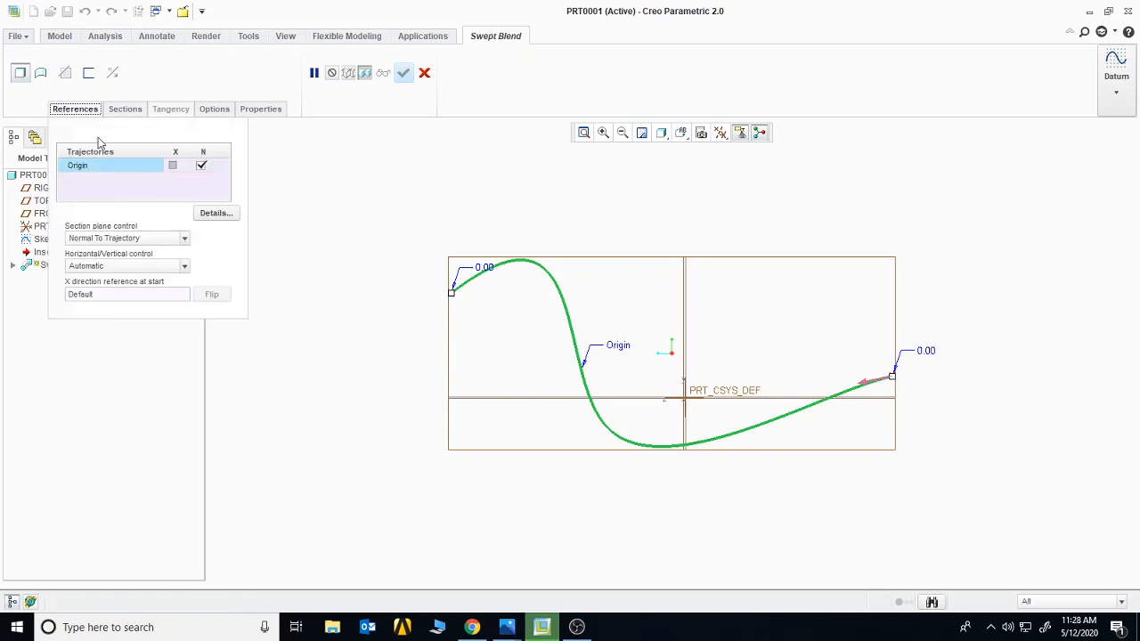
left_click(126, 108)
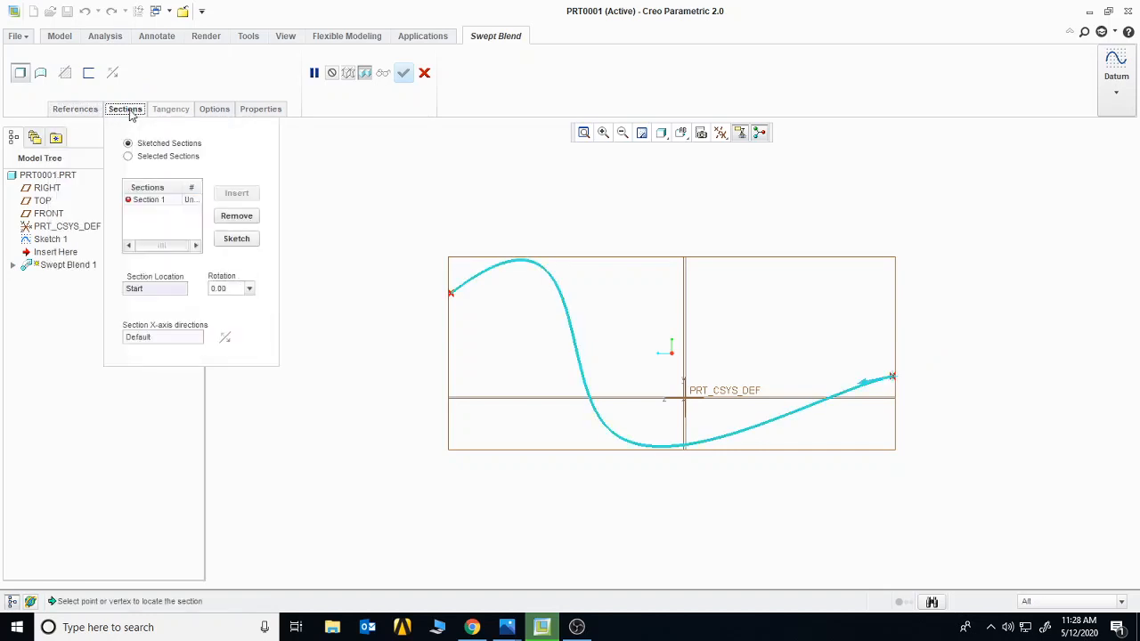
left_click(166, 199)
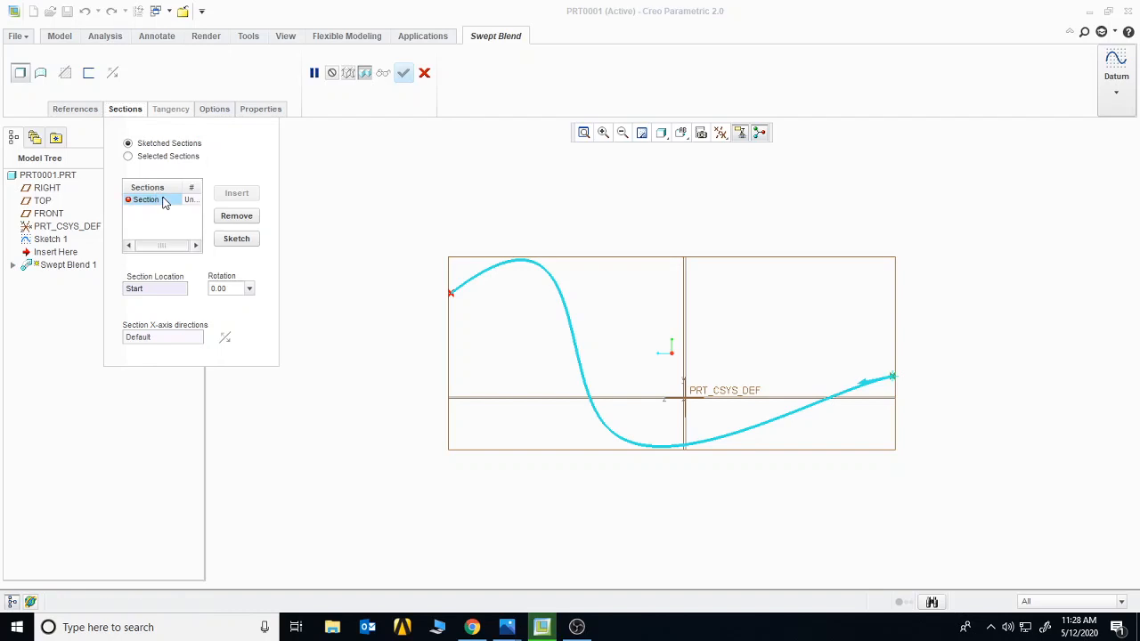
left_click(236, 240)
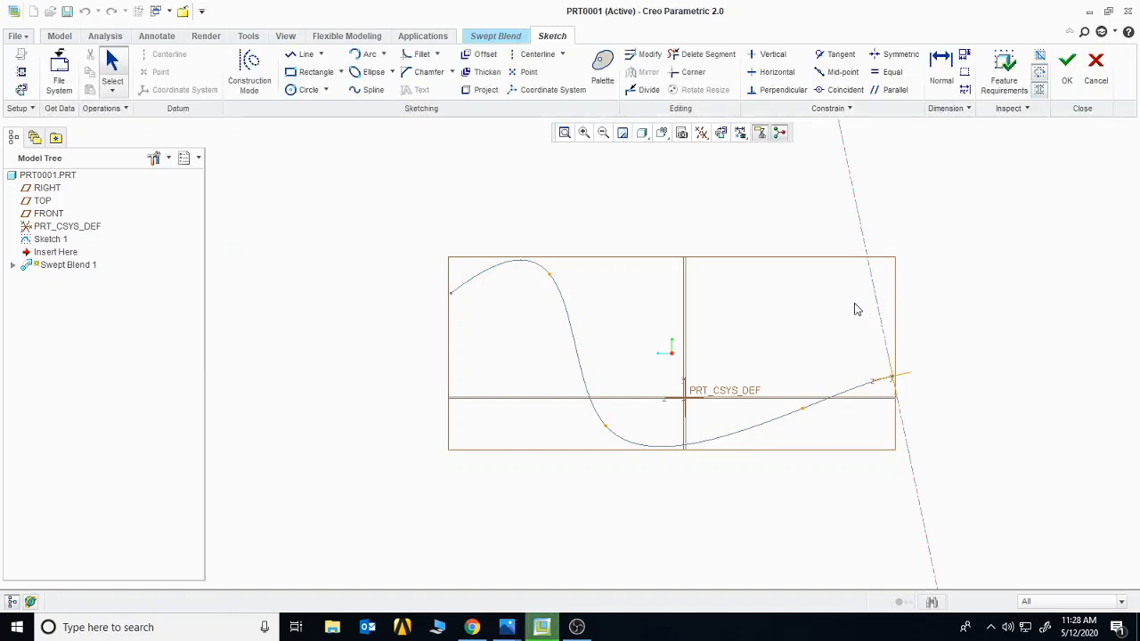
View the start section square-on, sketch a circle centred on the trajectory's start point, and finish the section
left_click(722, 136)
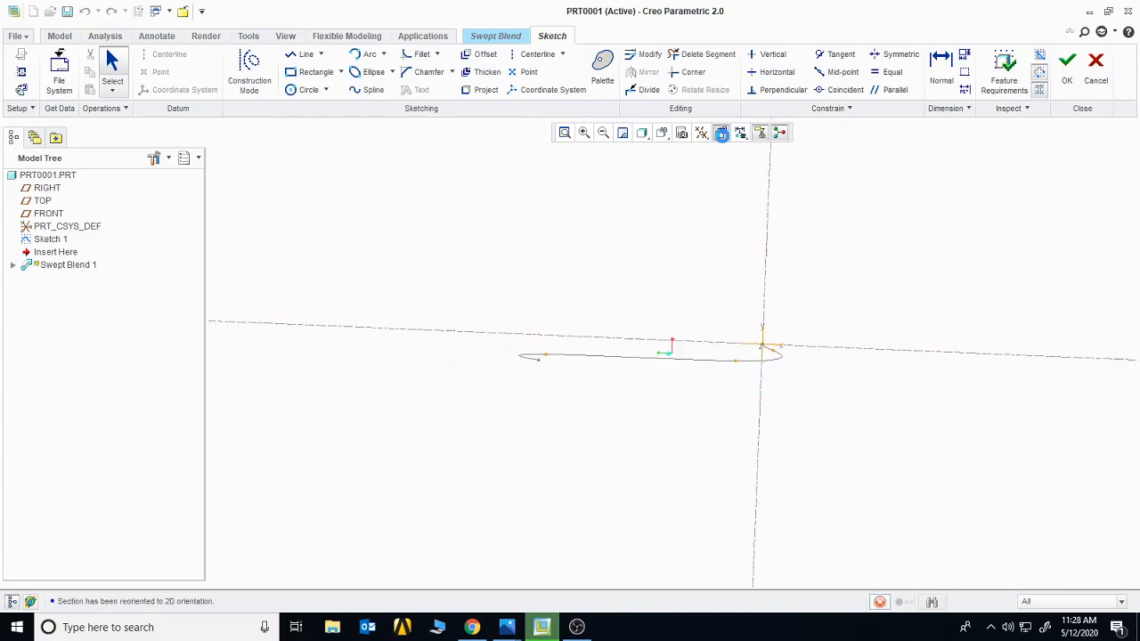
left_click(326, 90)
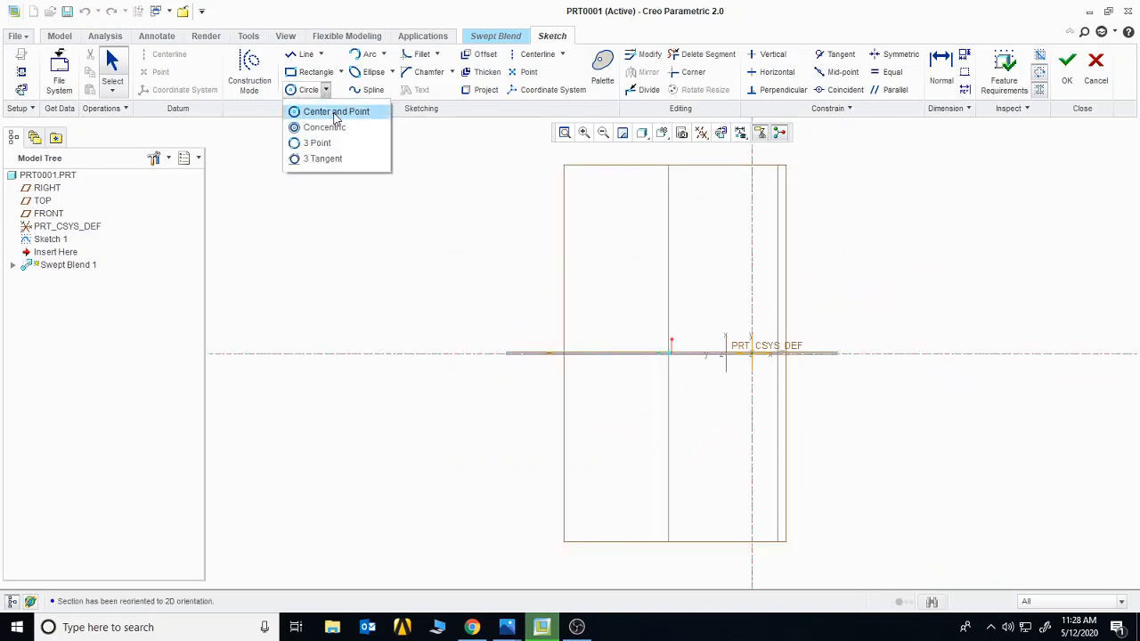
left_click(329, 110)
left_click(752, 352)
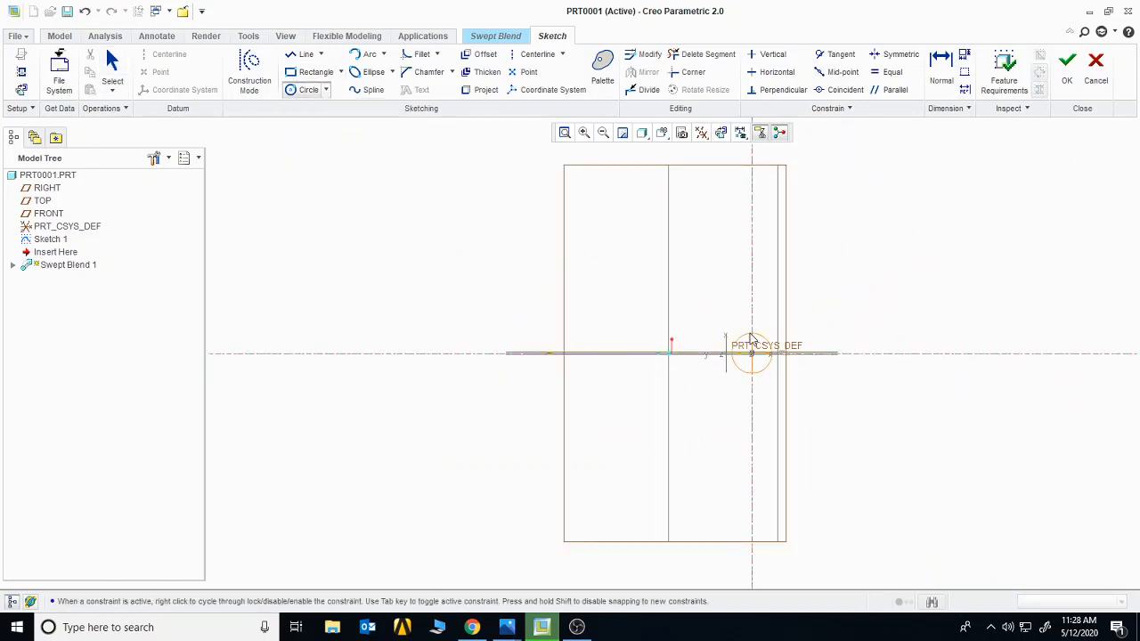
left_click(751, 334)
left_click(1066, 67)
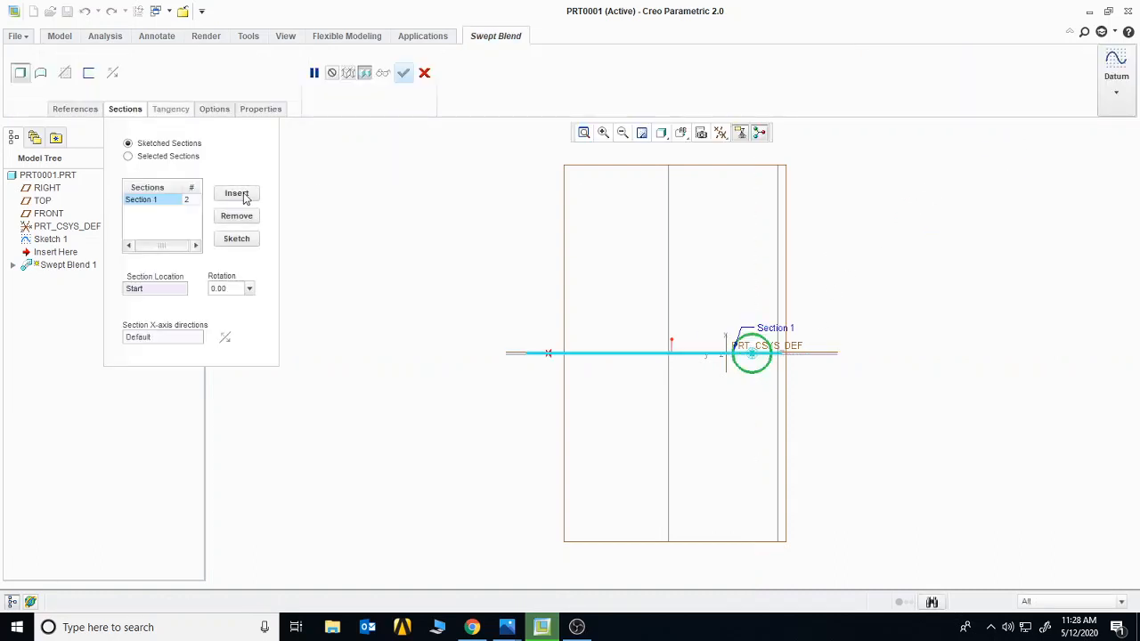
Insert a second section at the trajectory's end, containing a smaller circle centred on the endpoint
left_click(237, 194)
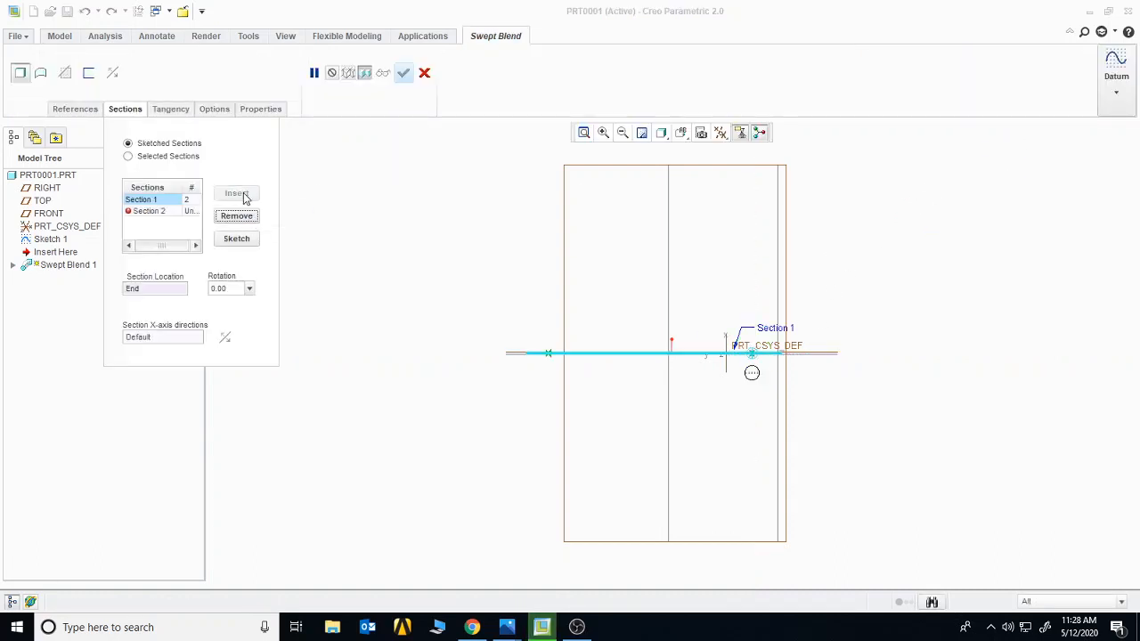
left_click(150, 211)
left_click(237, 238)
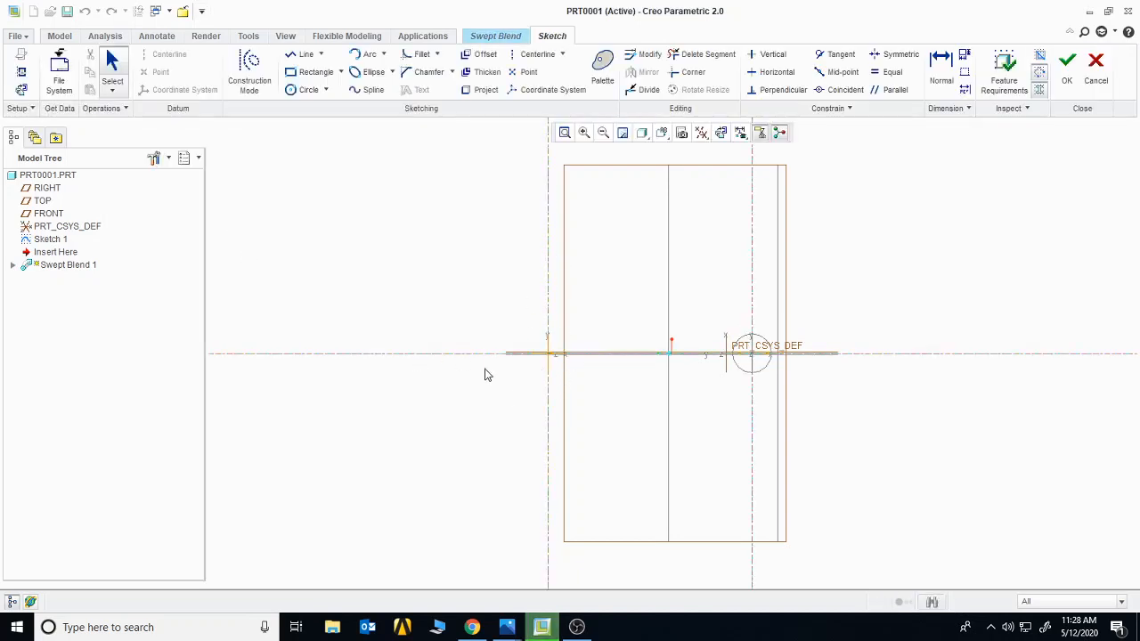
left_click(326, 90)
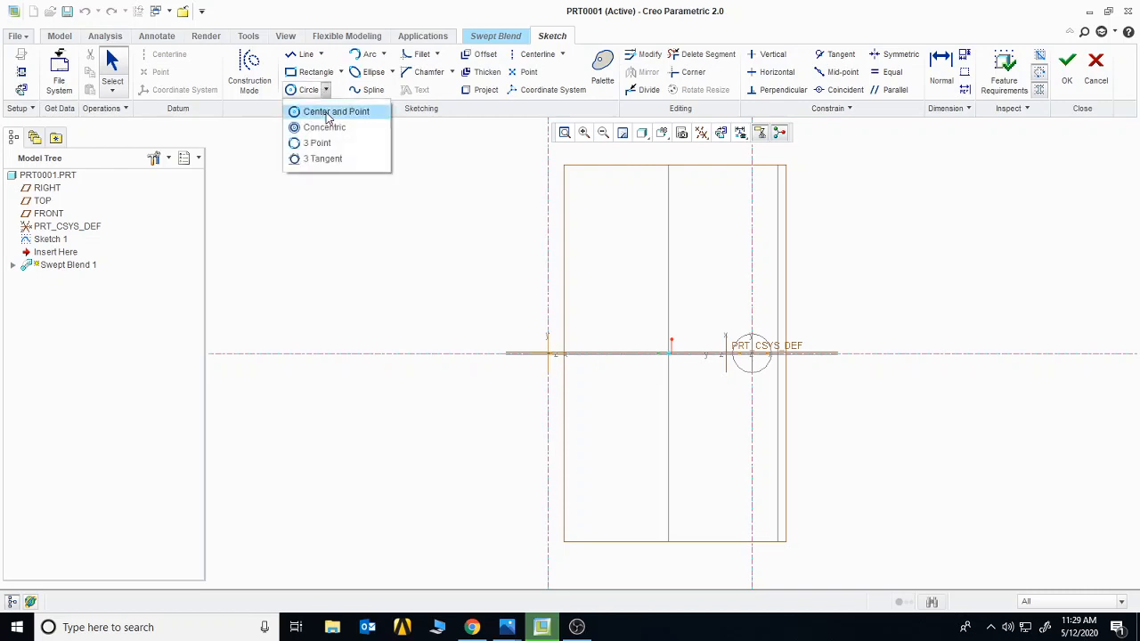
left_click(328, 113)
left_click(548, 353)
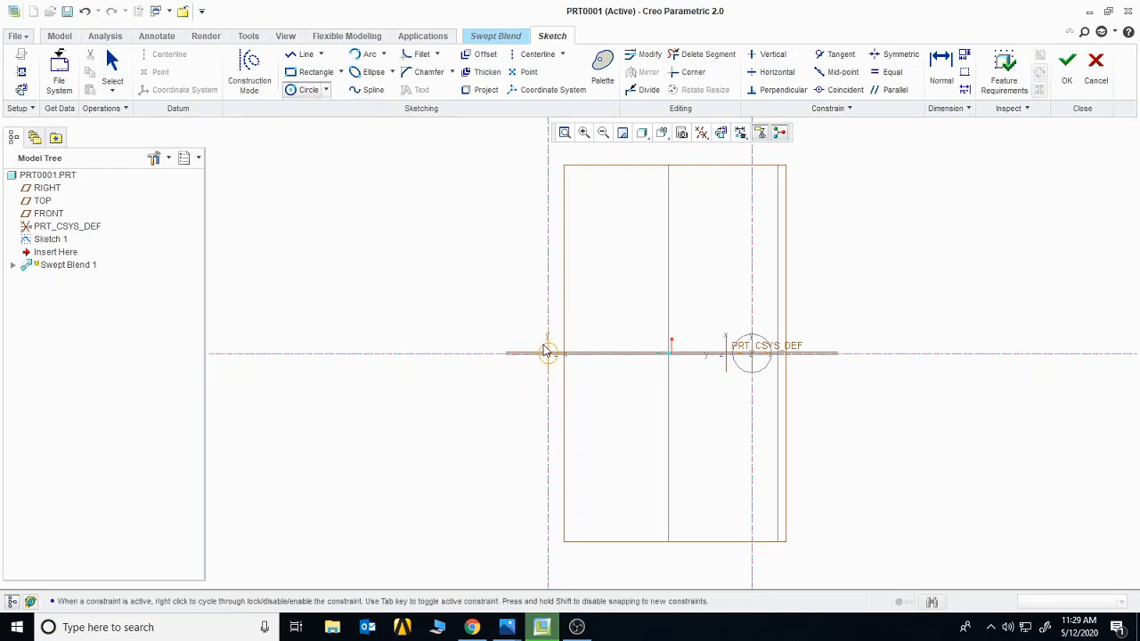
left_click(547, 352)
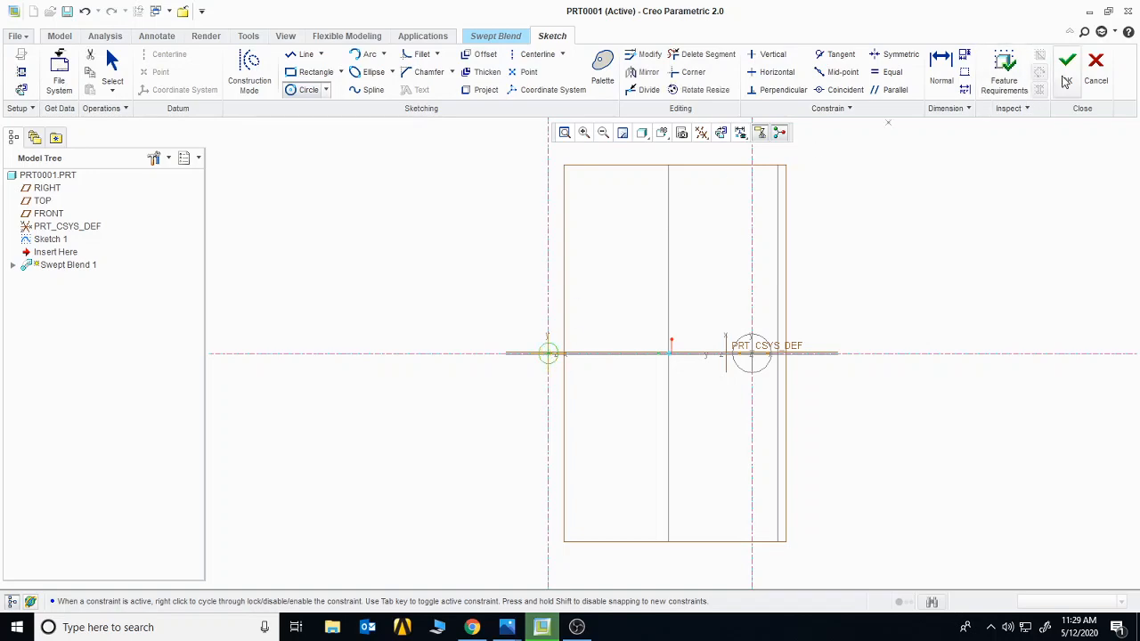
left_click(1067, 59)
Complete the circle-to-circle swept blend and fit the tapered tube in the view
middle_click_drag(956, 199, 865, 199)
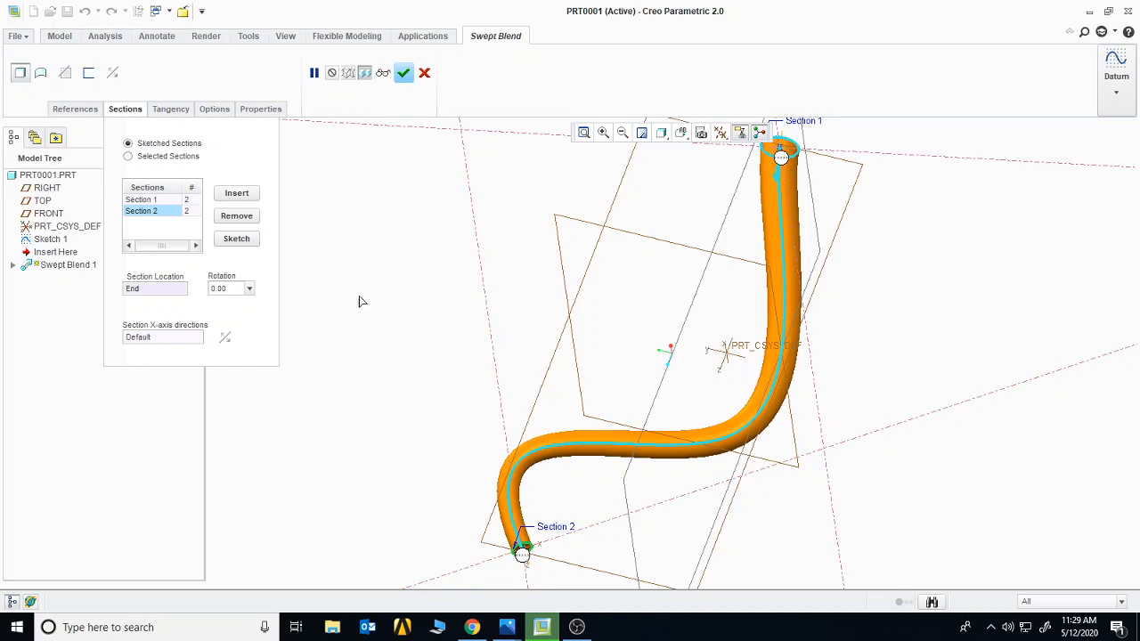
left_click(403, 73)
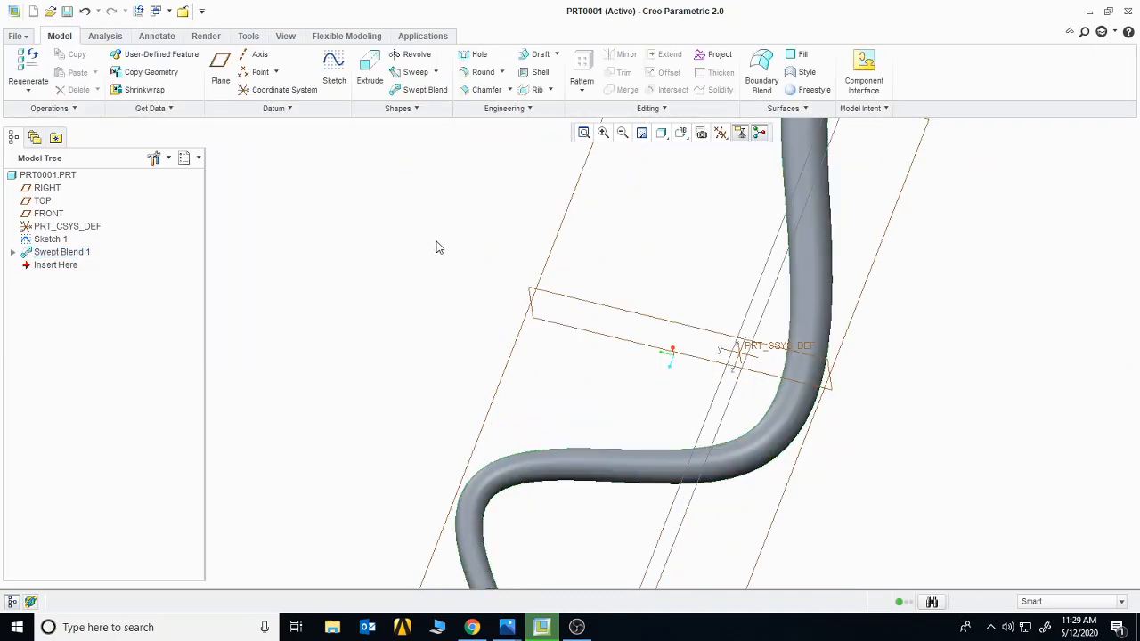
left_click(584, 132)
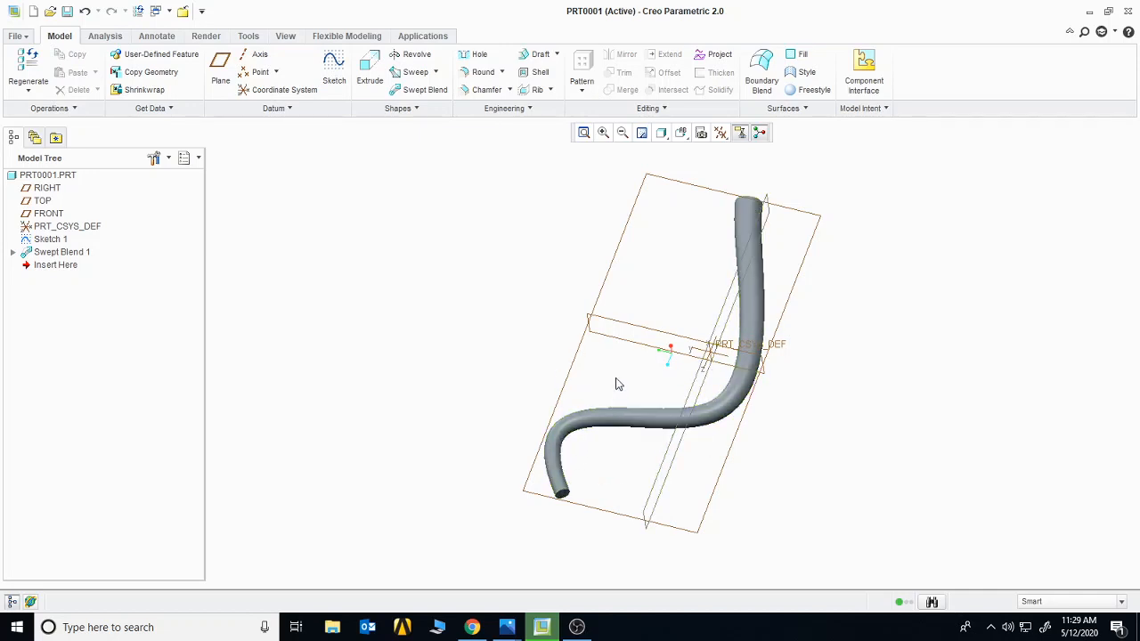
Delete the circle-to-circle swept blend while keeping the spline sketch
left_click(55, 254)
right_click(56, 255)
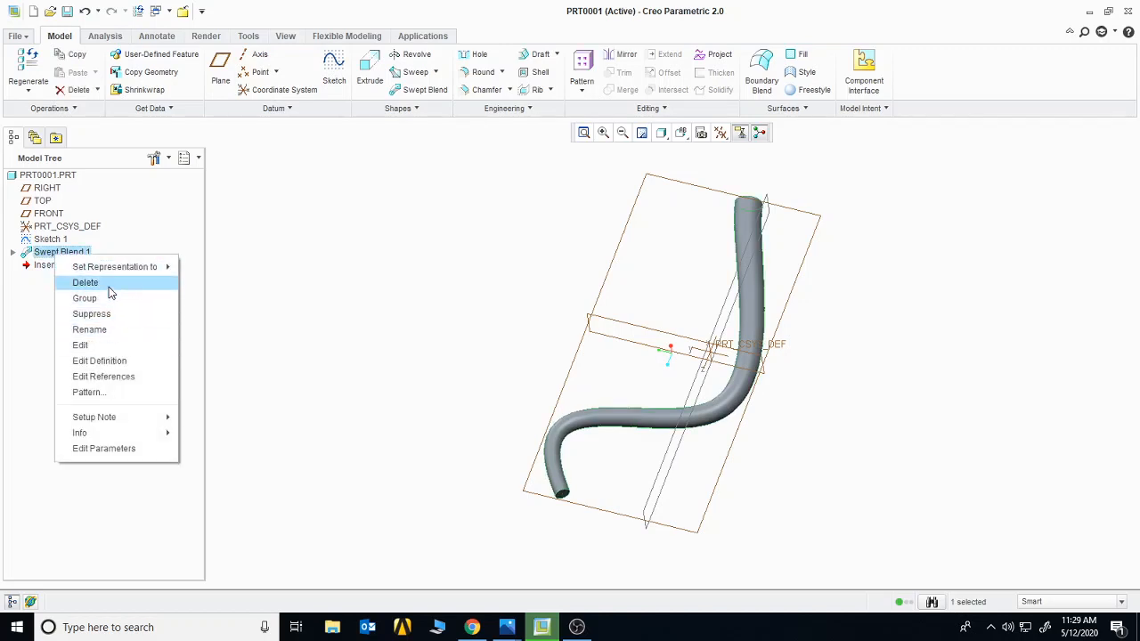
left_click(85, 282)
left_click(534, 327)
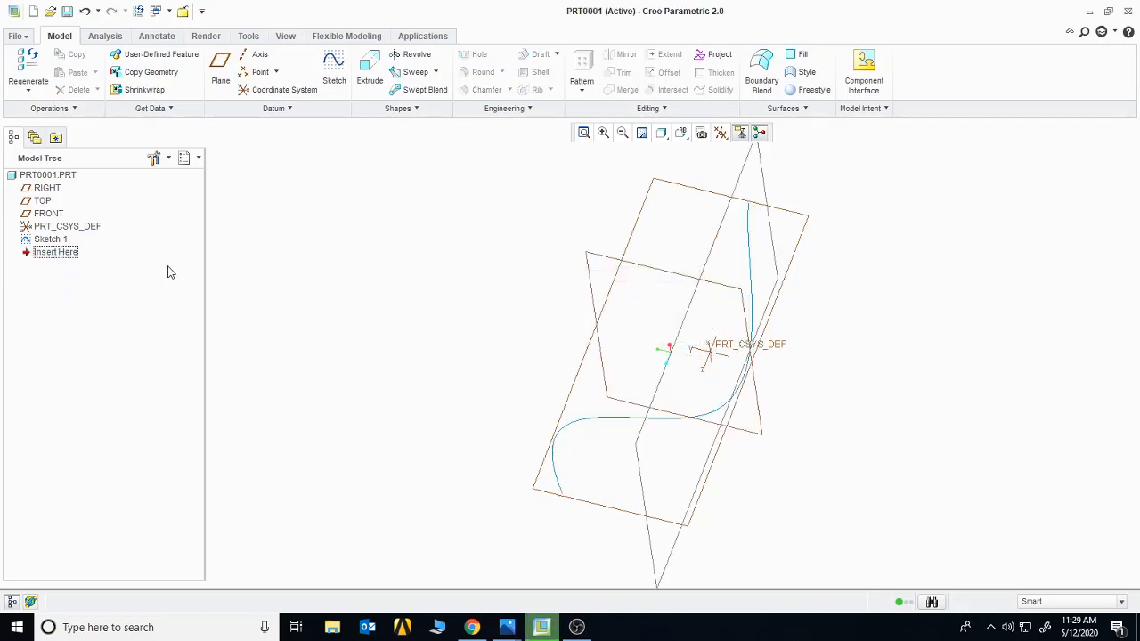
Start a new Swept Blend using the existing spline as trajectory and open its start section for sketching
left_click(55, 240)
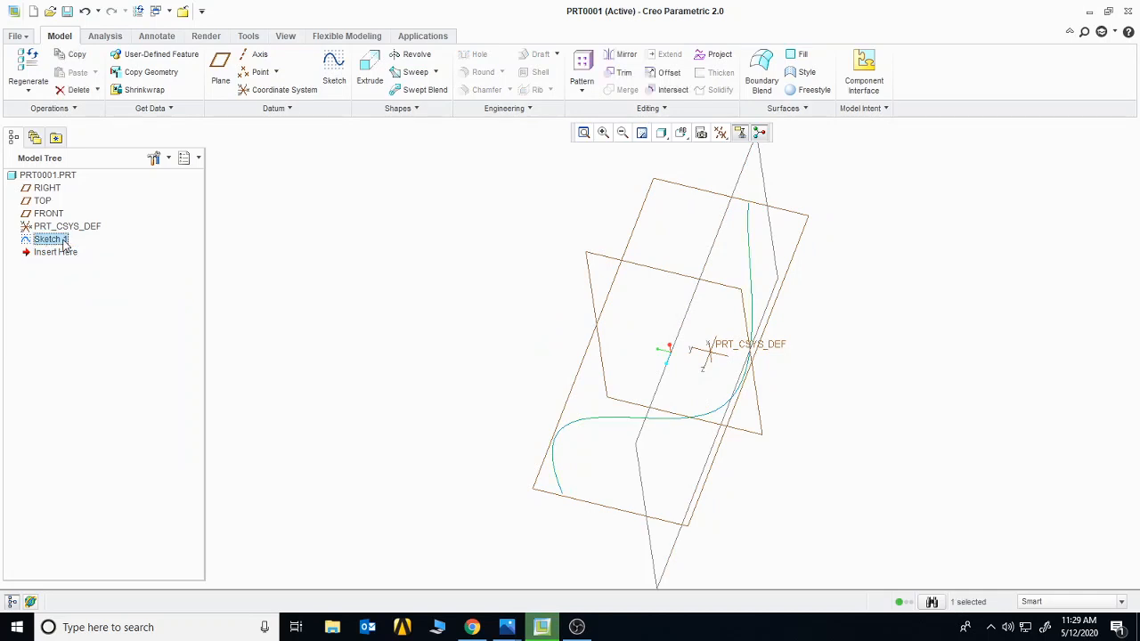
left_click(718, 419)
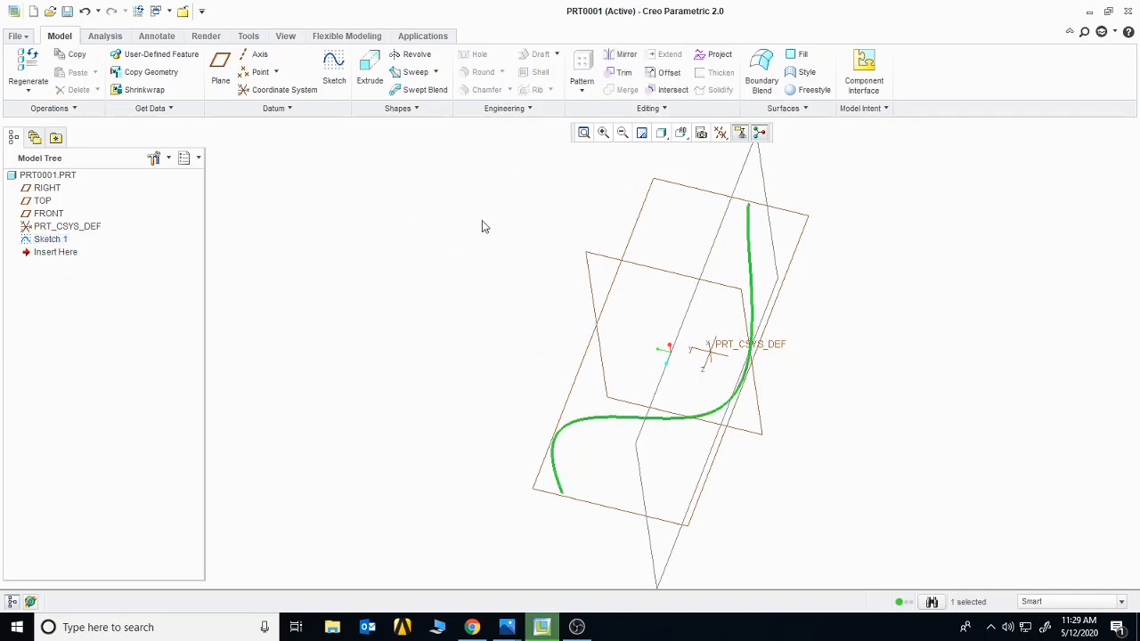
left_click(432, 93)
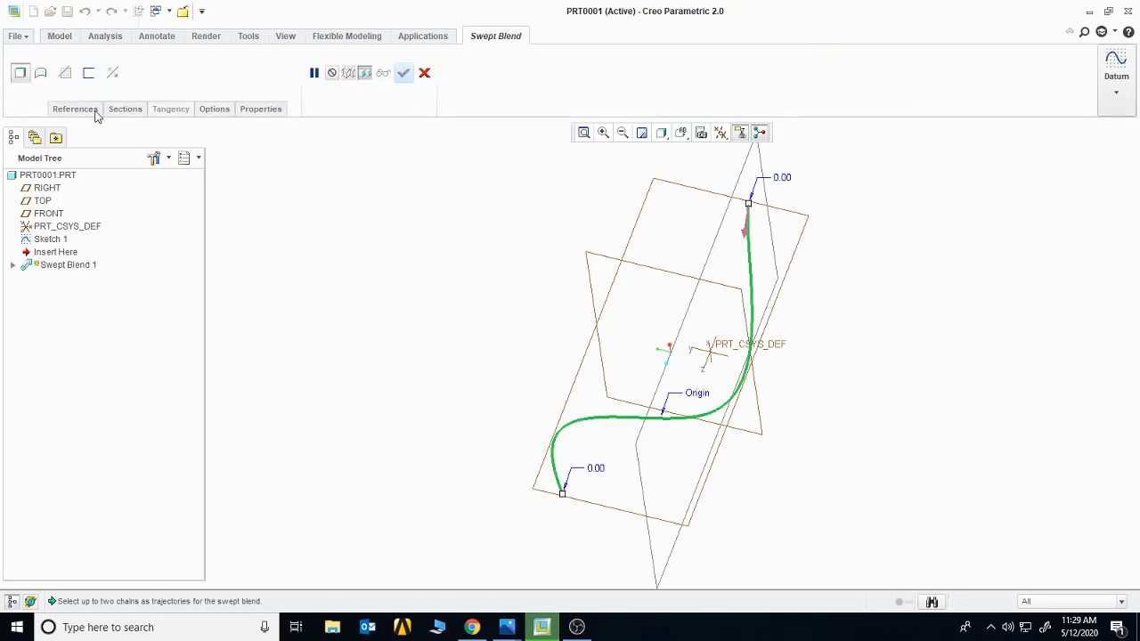
left_click(123, 110)
left_click(165, 201)
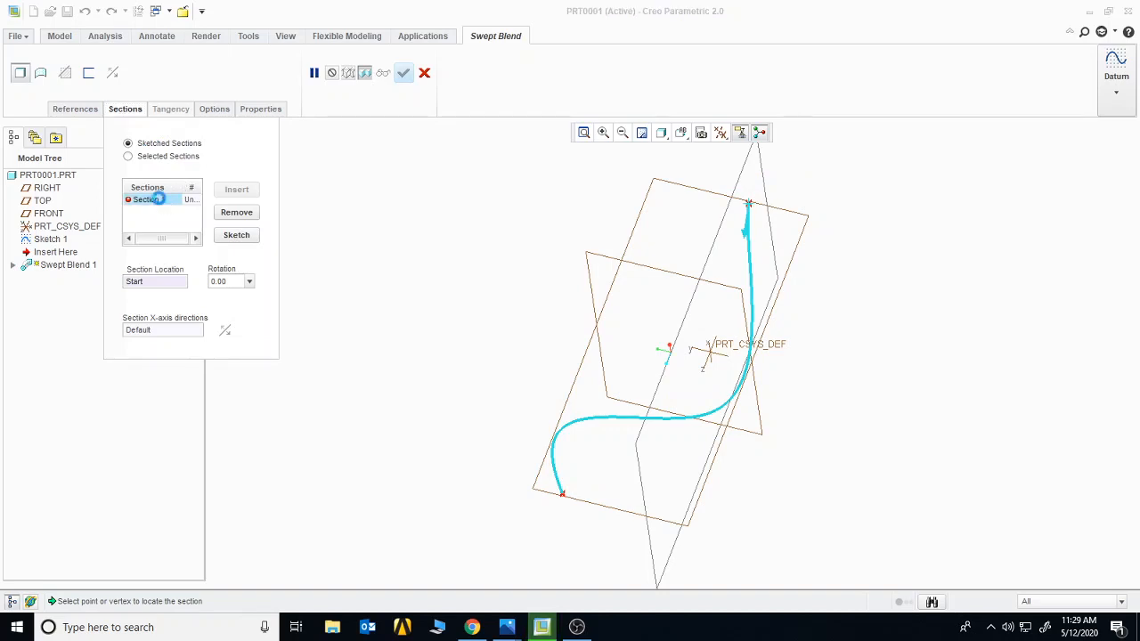
left_click(236, 236)
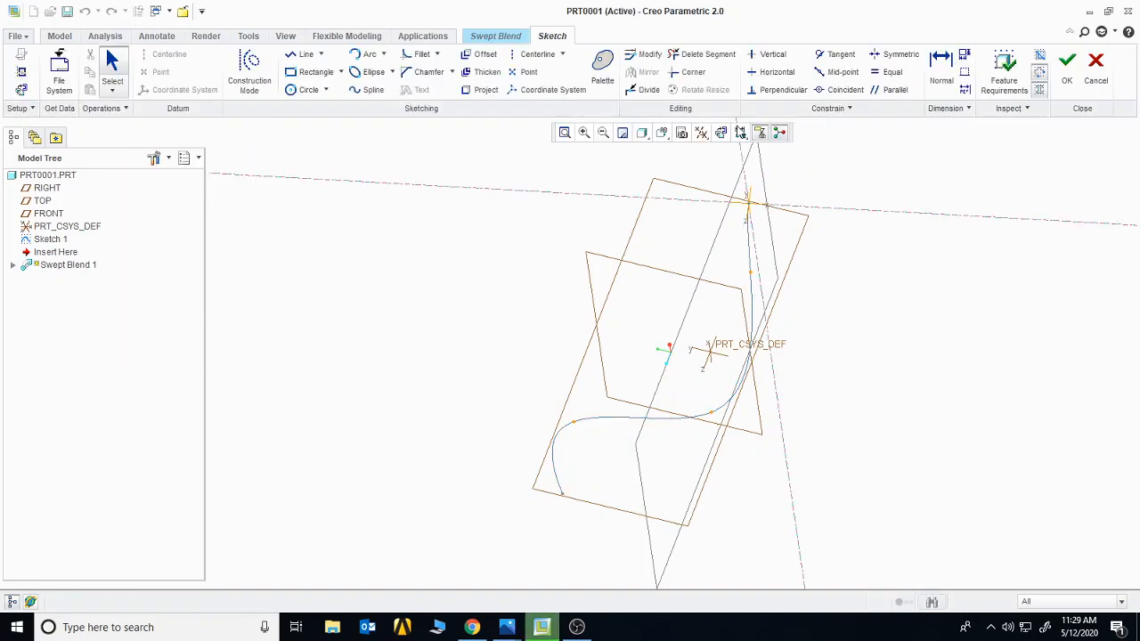
Sketch a small rectangle around the trajectory's start point, viewed square-on, and finish the start section
left_click(721, 133)
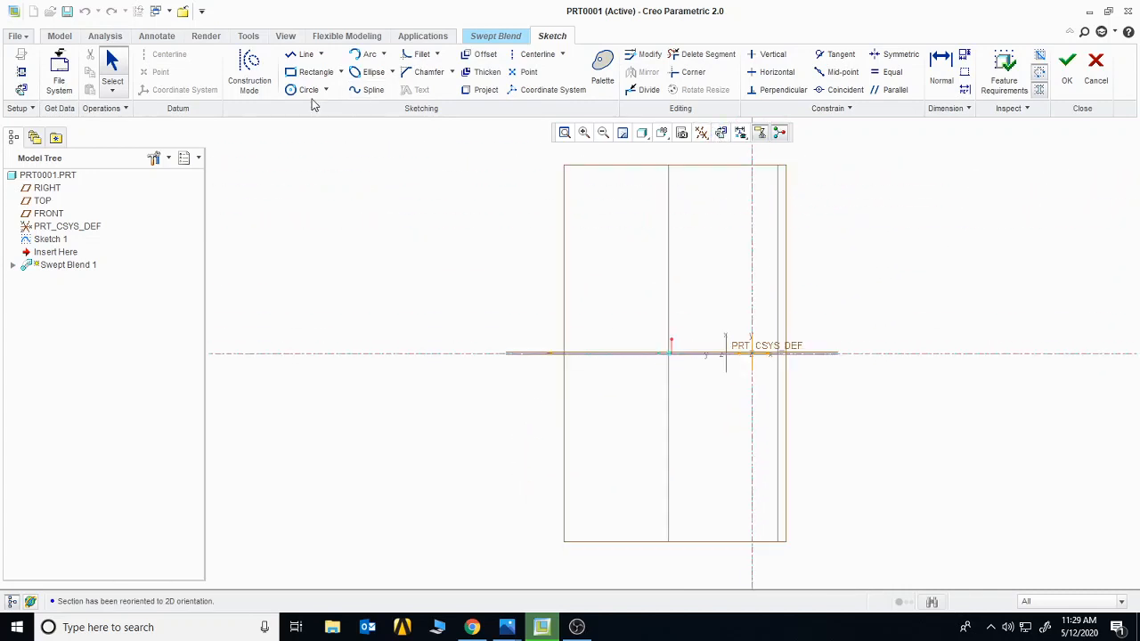
left_click(310, 75)
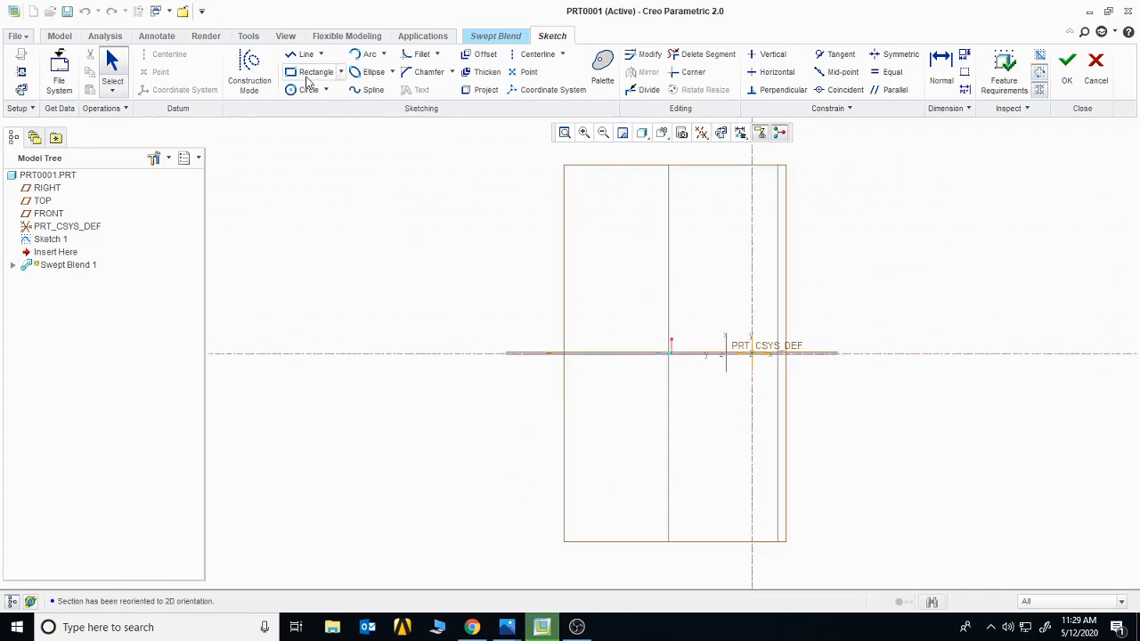
left_click(730, 336)
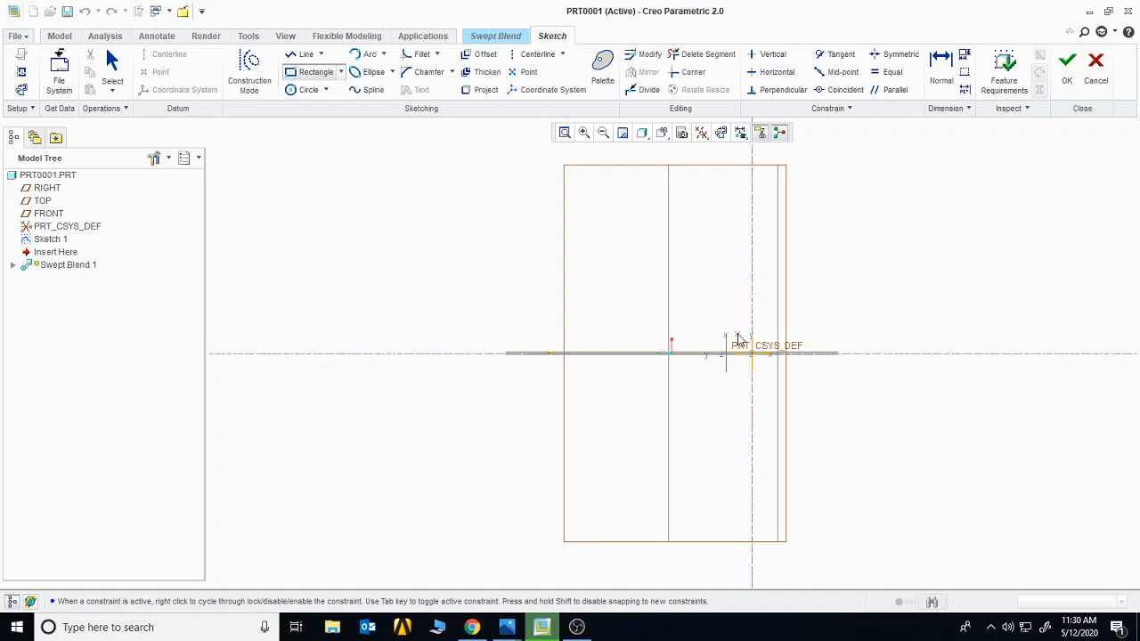
left_click(766, 363)
left_click(1066, 64)
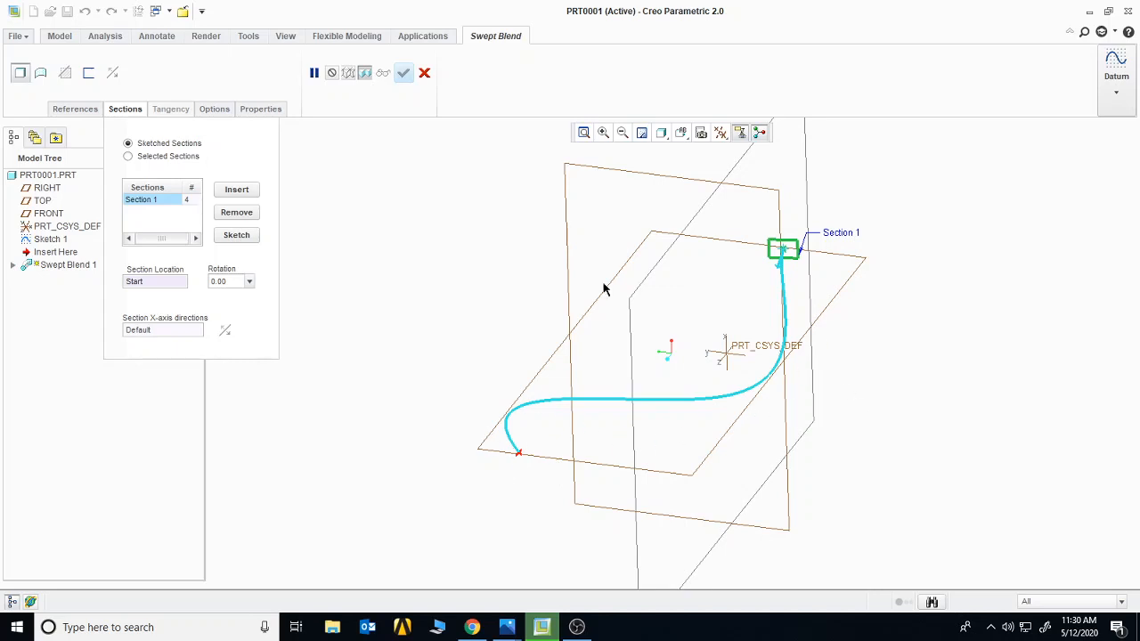
Insert a second section at the trajectory's end and sketch a circle about 93 in diameter centred on the endpoint
left_click(237, 189)
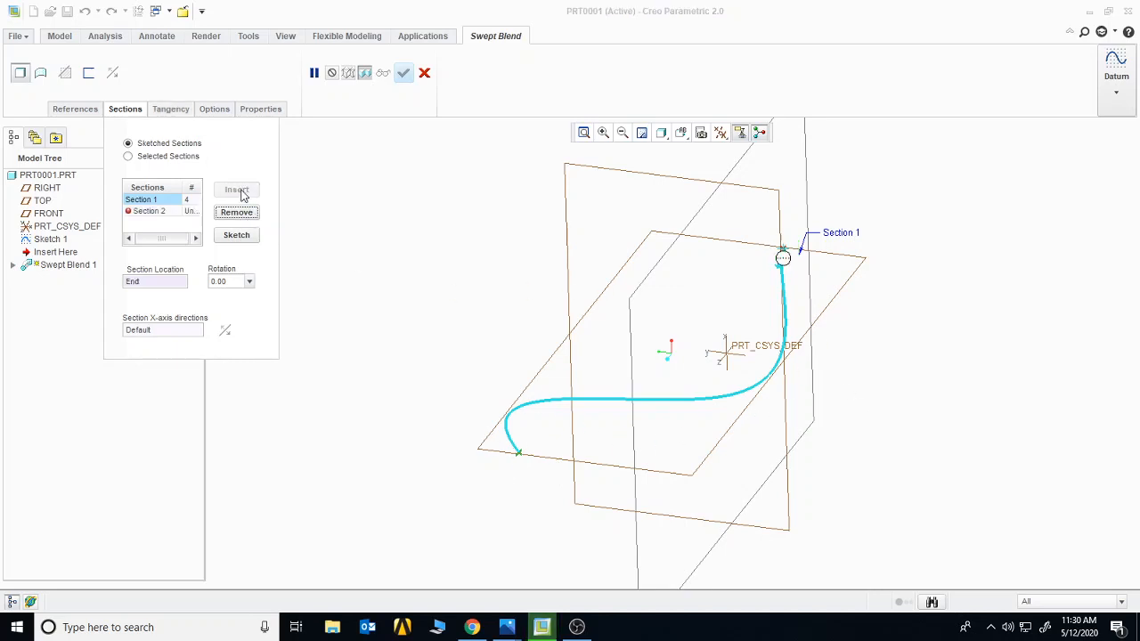
left_click(228, 235)
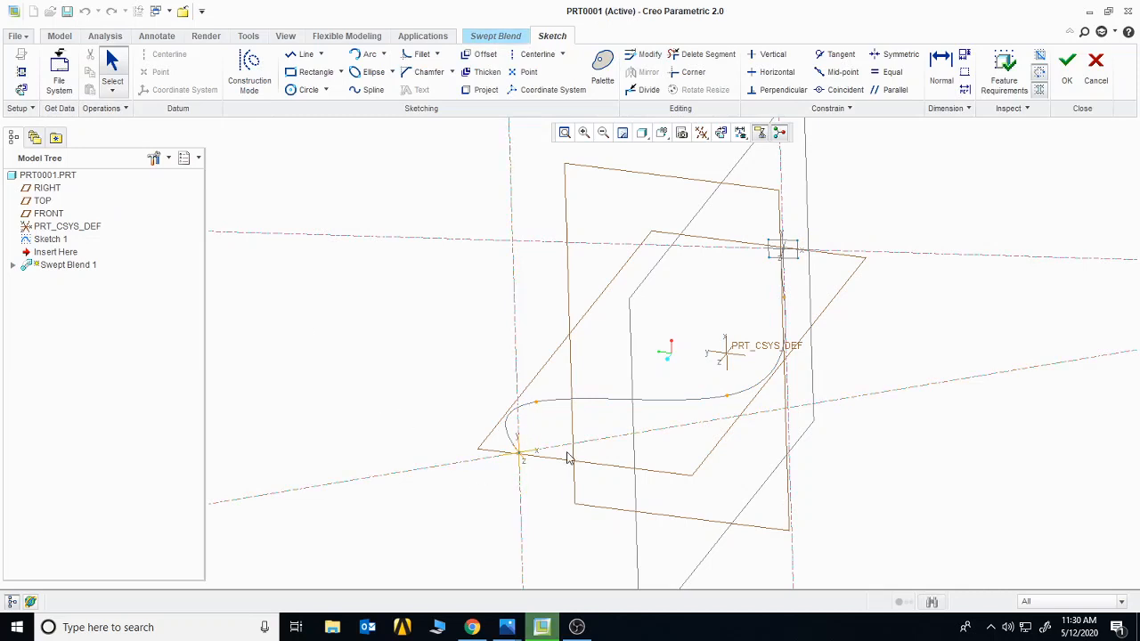
left_click(720, 133)
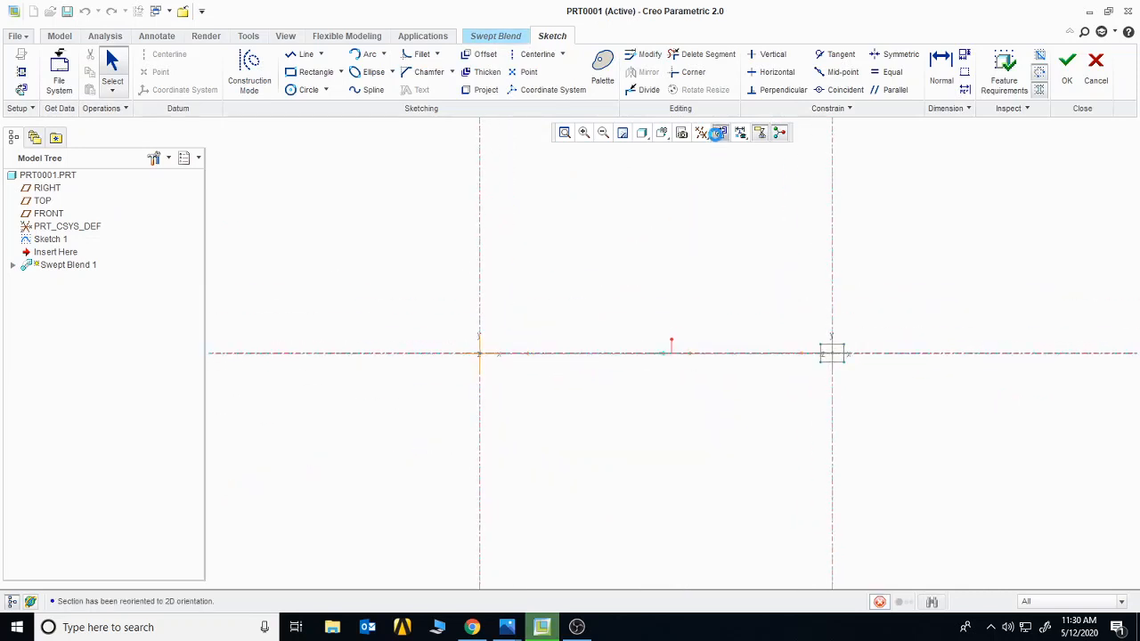
left_click(305, 90)
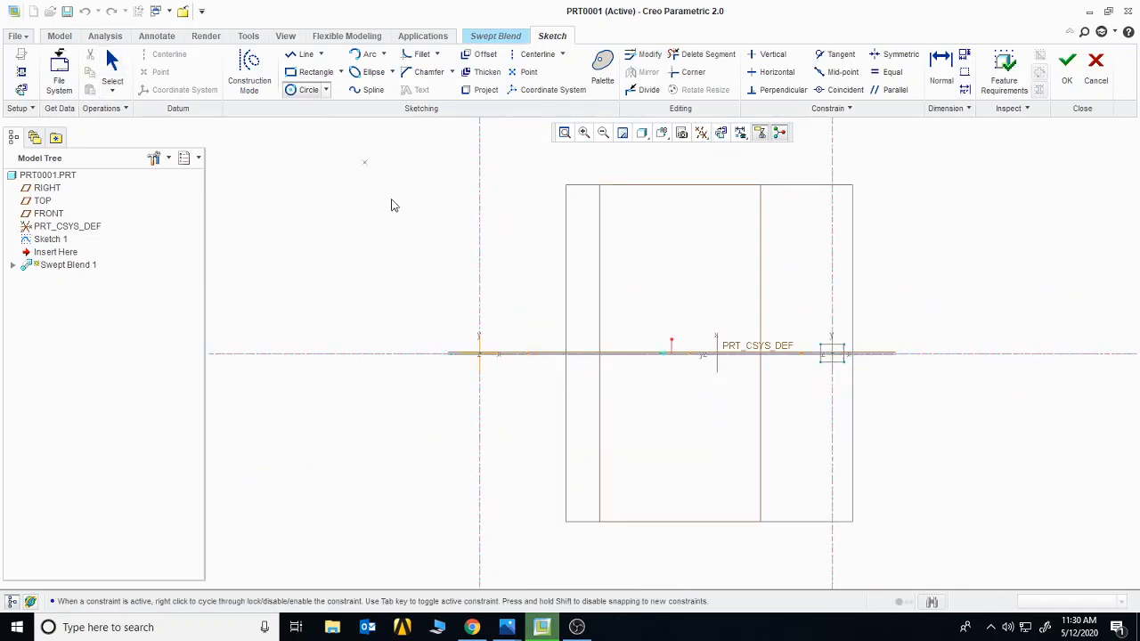
left_click(480, 353)
left_click(470, 331)
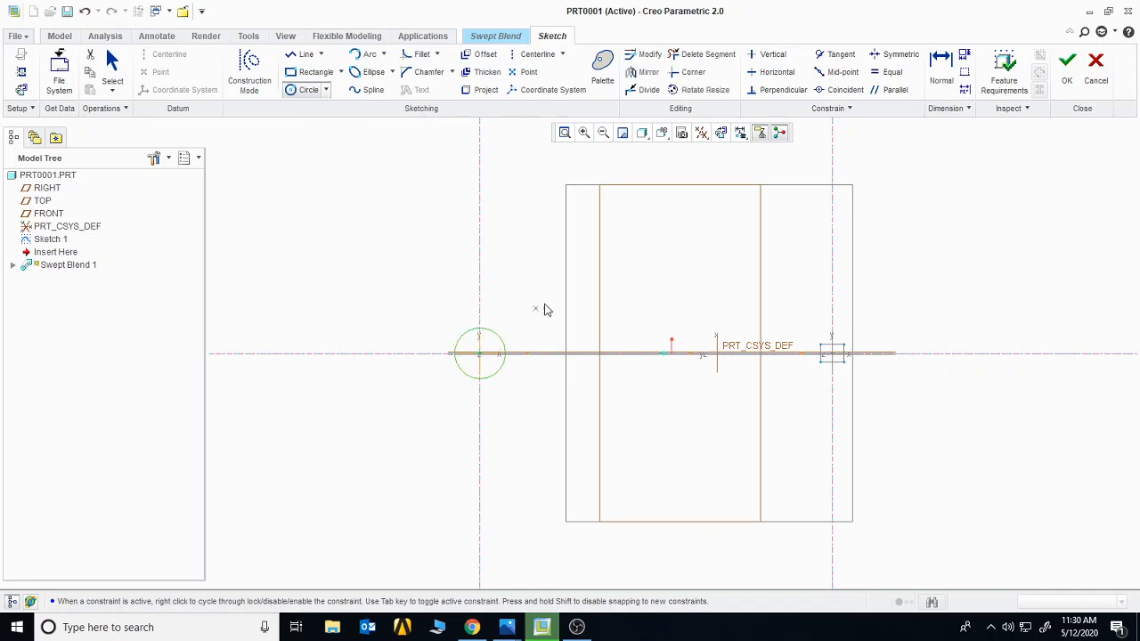
middle_click(550, 307)
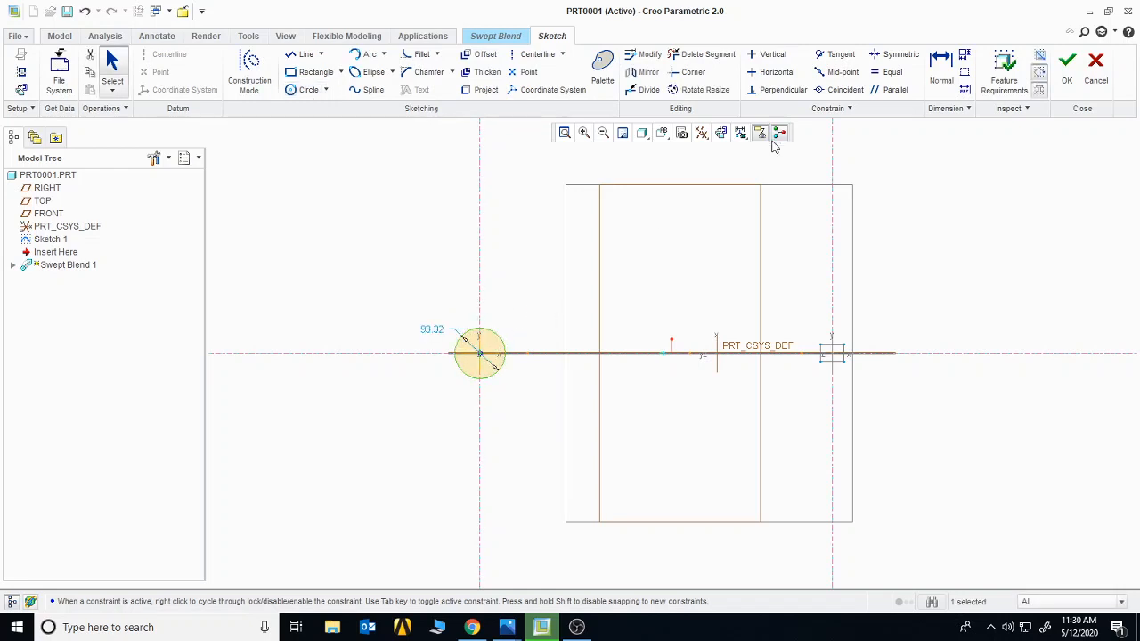
Divide the end section's circle into four arcs and complete the rectangle-to-circle swept blend
left_click(652, 92)
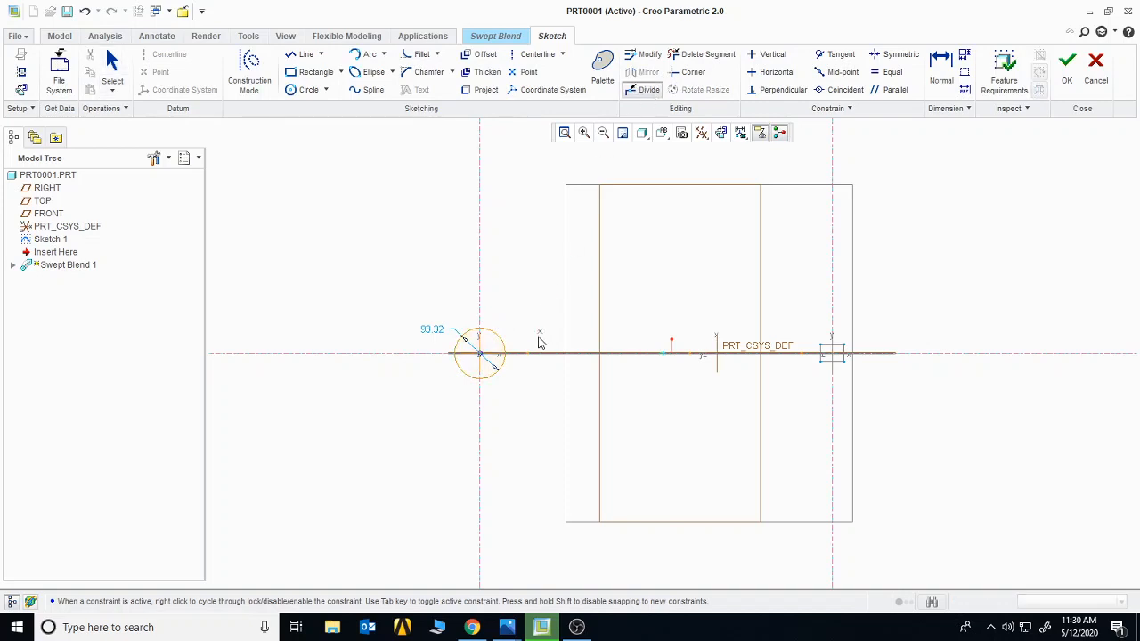
left_click(461, 337)
left_click(460, 368)
left_click(499, 368)
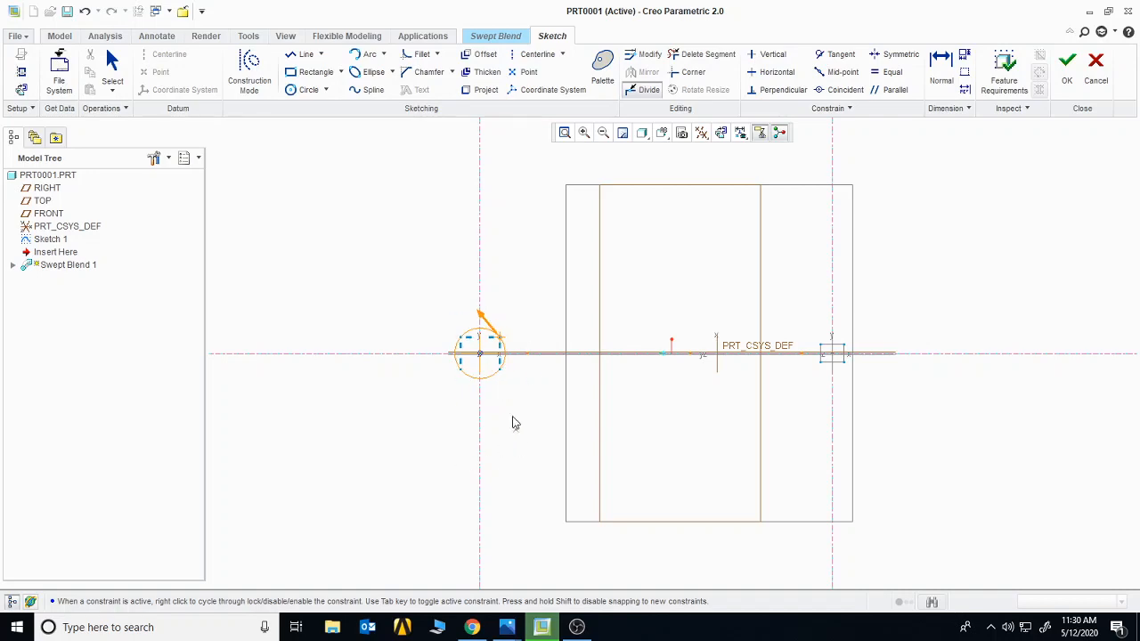
left_click(1067, 80)
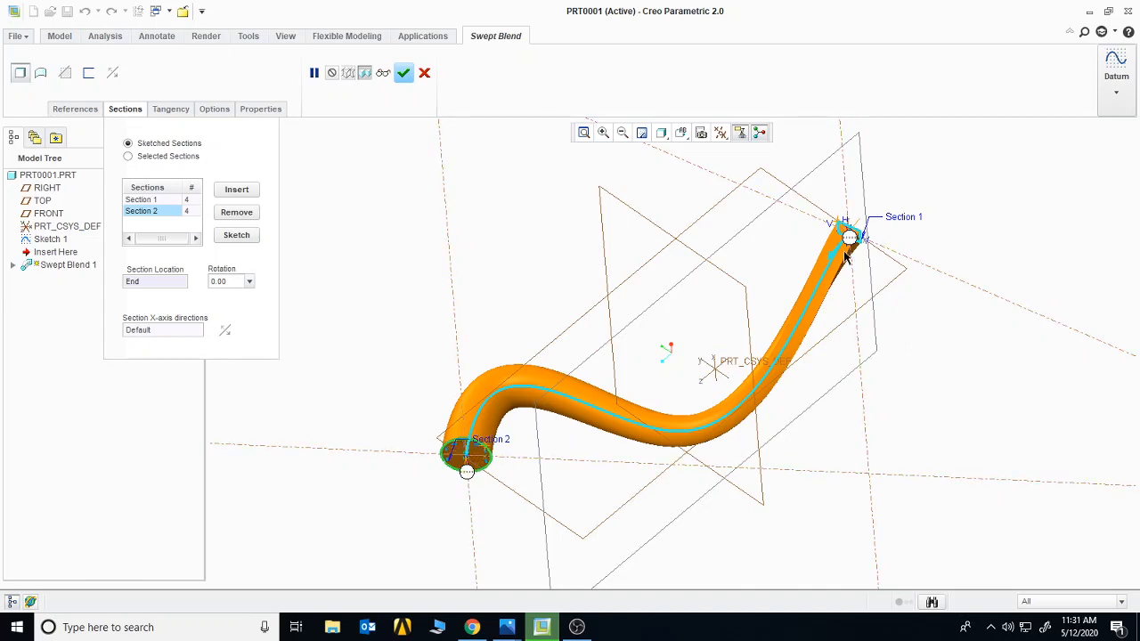
left_click(402, 74)
middle_click_drag(410, 267, 561, 231)
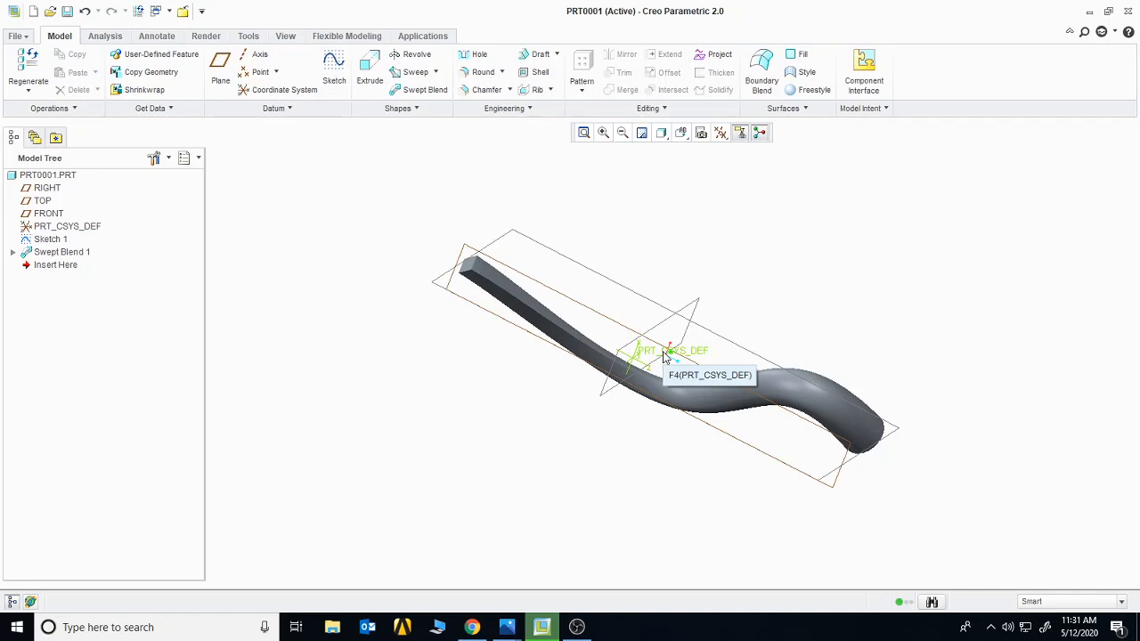
Delete the swept blend and its spline trajectory sketch, leaving only the default datums
left_click(69, 252)
right_click(69, 254)
left_click(105, 282)
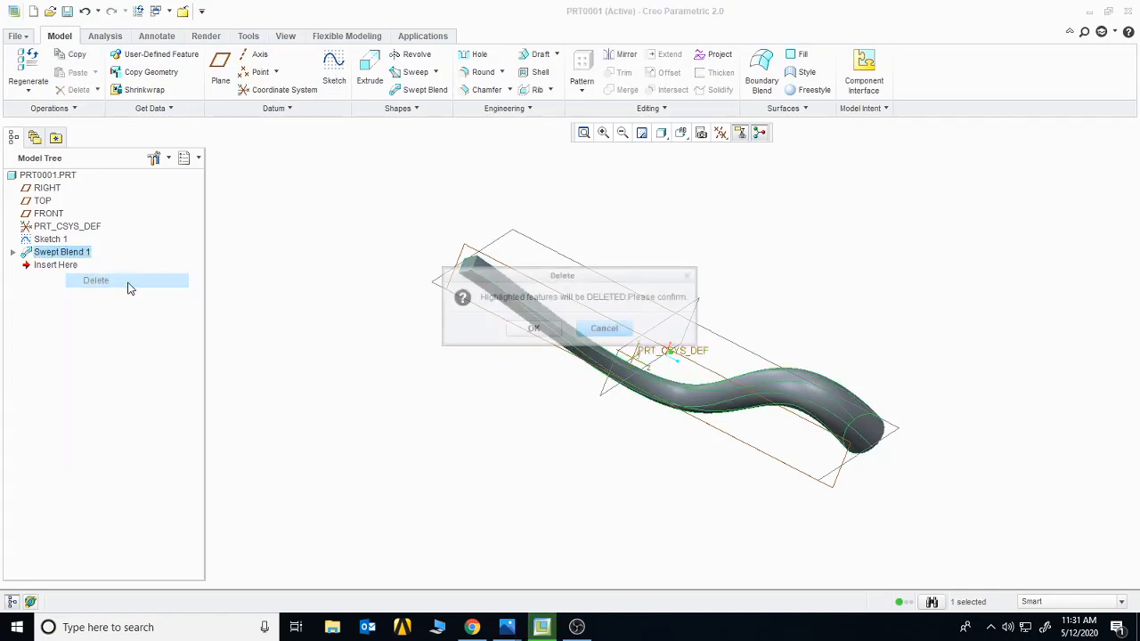
left_click(515, 331)
right_click(57, 241)
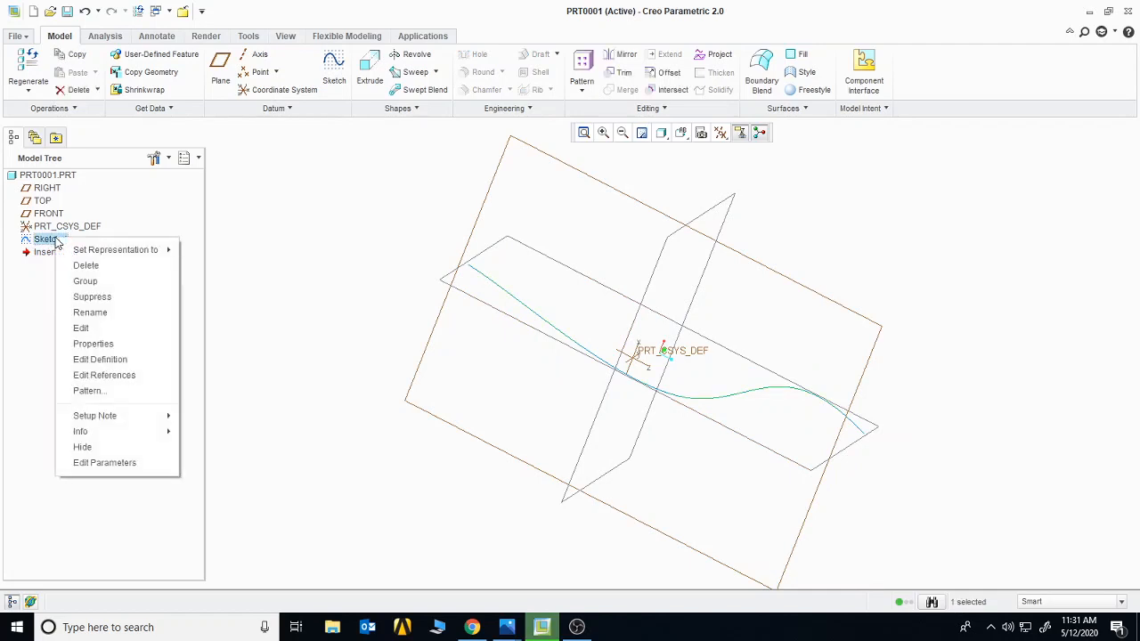
left_click(125, 267)
left_click(532, 330)
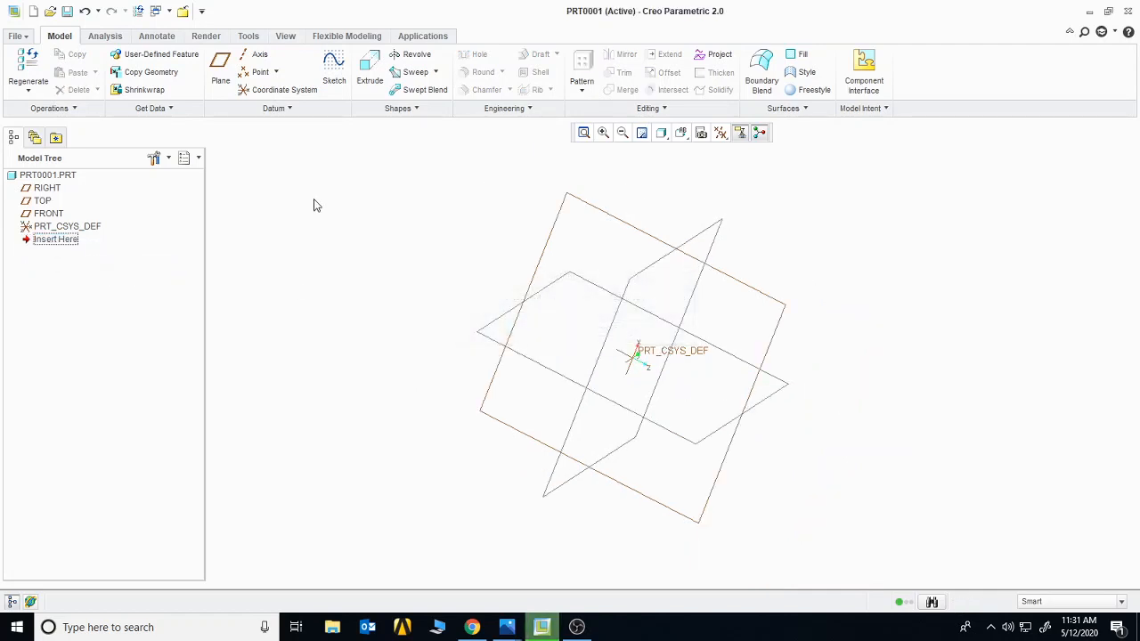
Start a Blend and define its first section's sketch on the TOP plane with RIGHT as the orientation reference
left_click(417, 109)
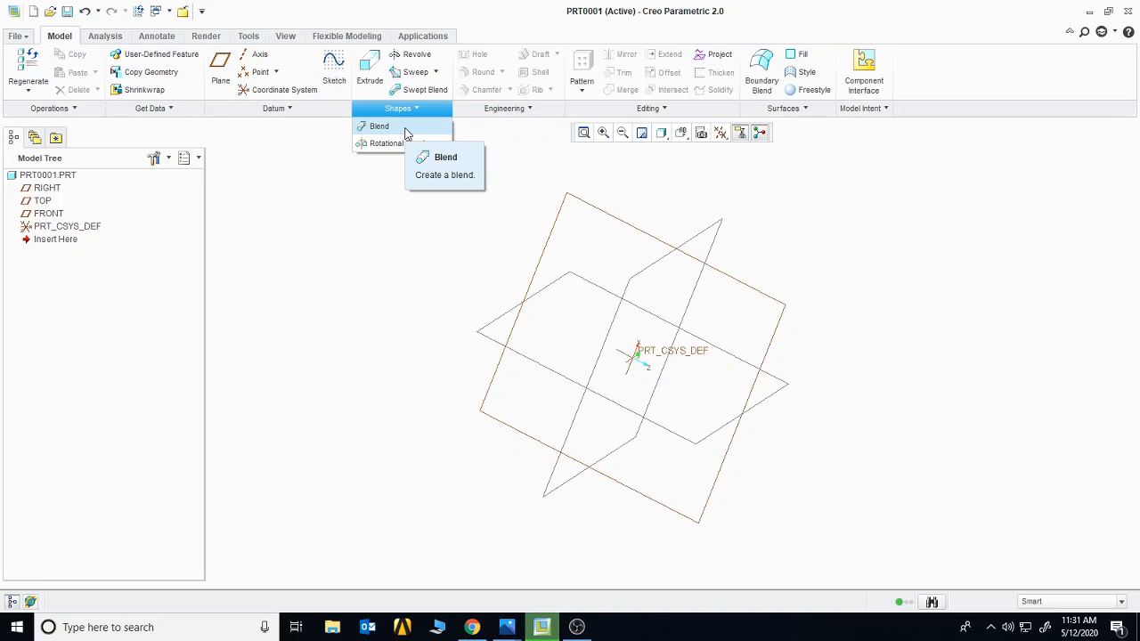
left_click(406, 132)
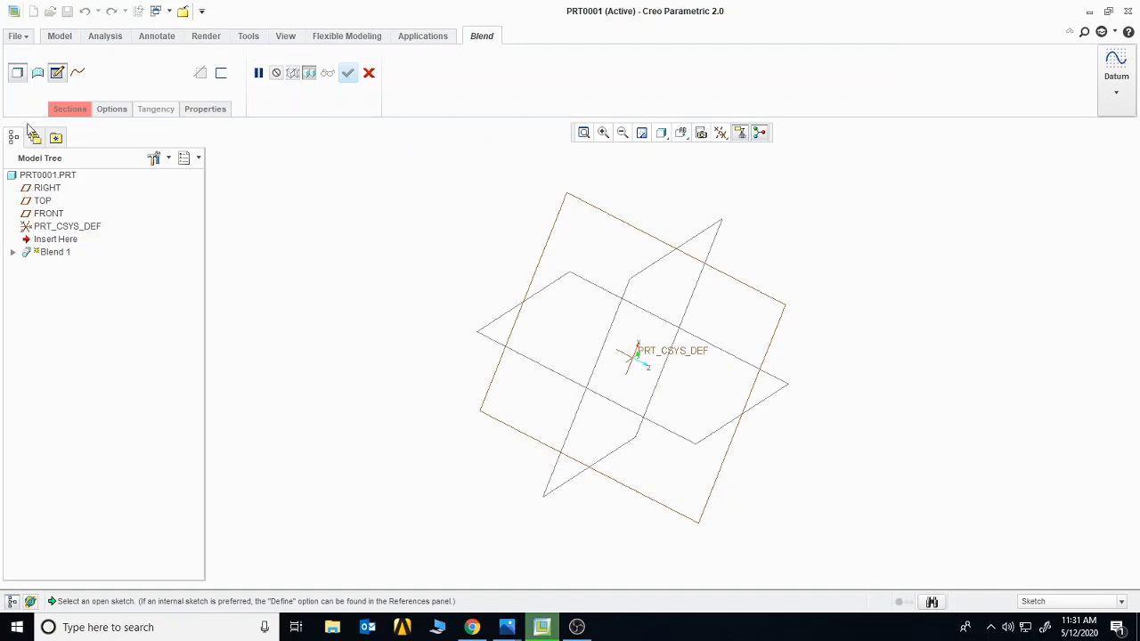
left_click(72, 111)
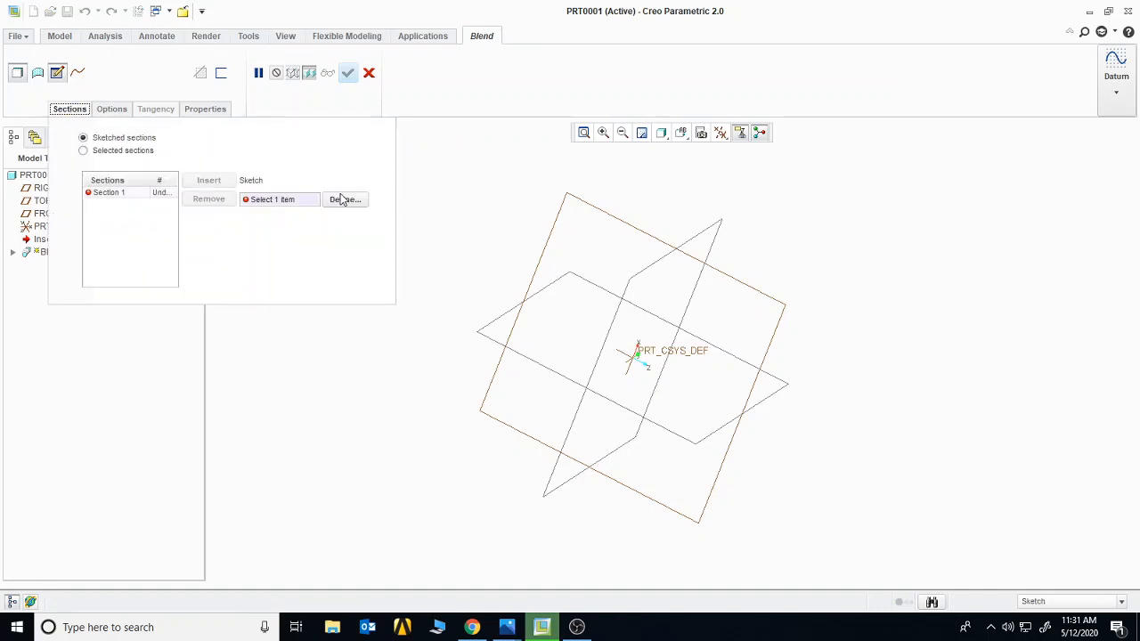
left_click(345, 200)
left_click(585, 208)
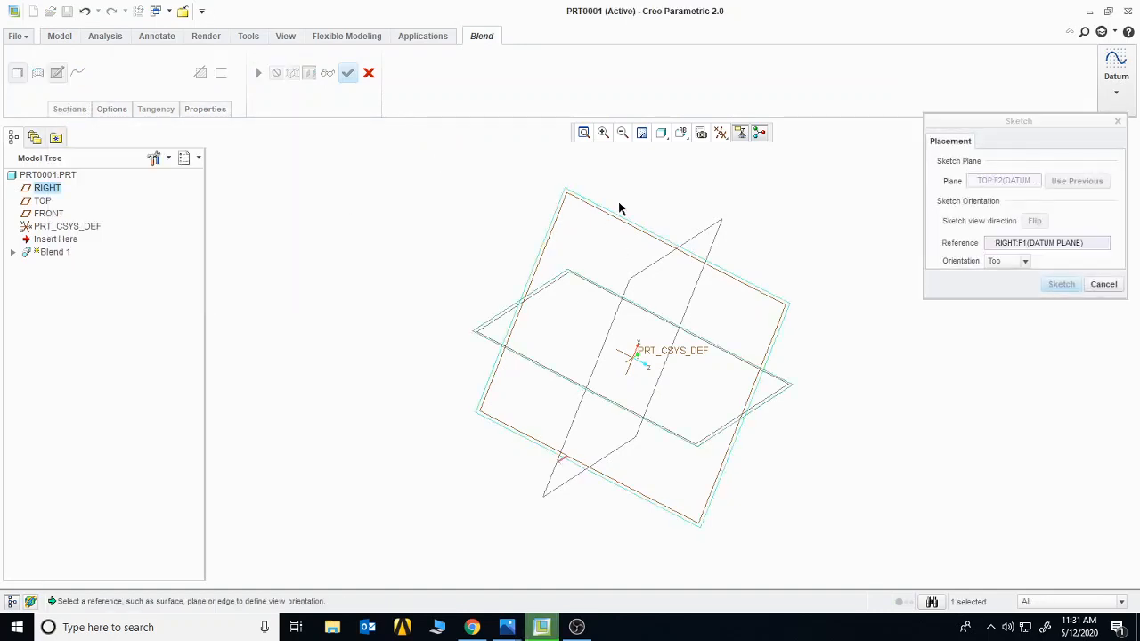
left_click(1060, 284)
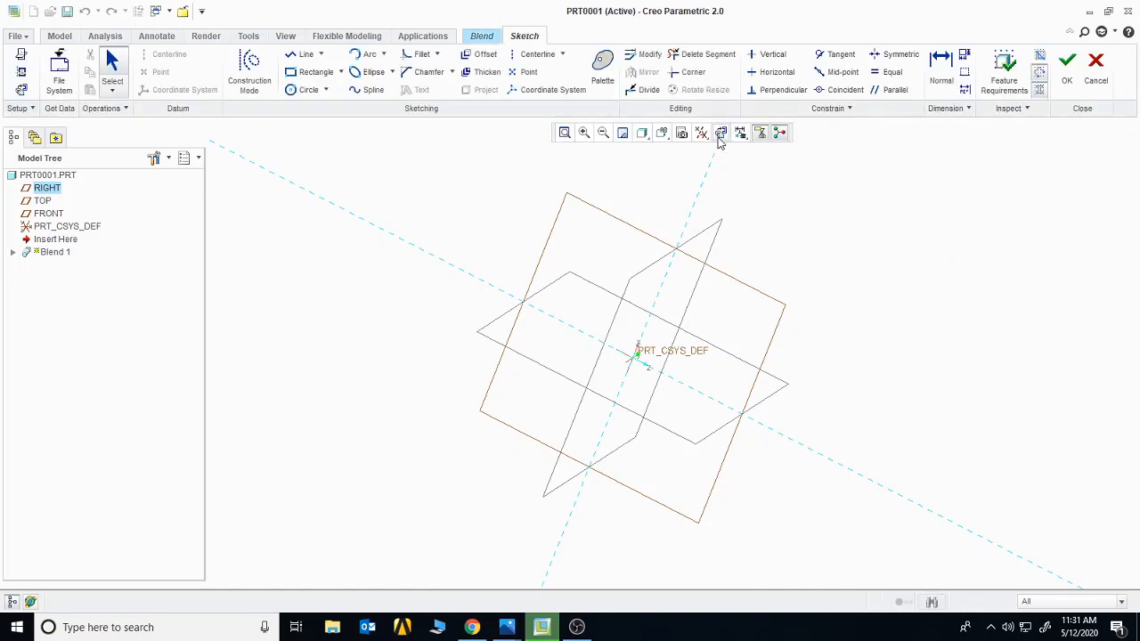
Sketch a rectangle around the origin, viewed square-on, and finish the first blend section
left_click(720, 133)
left_click(313, 71)
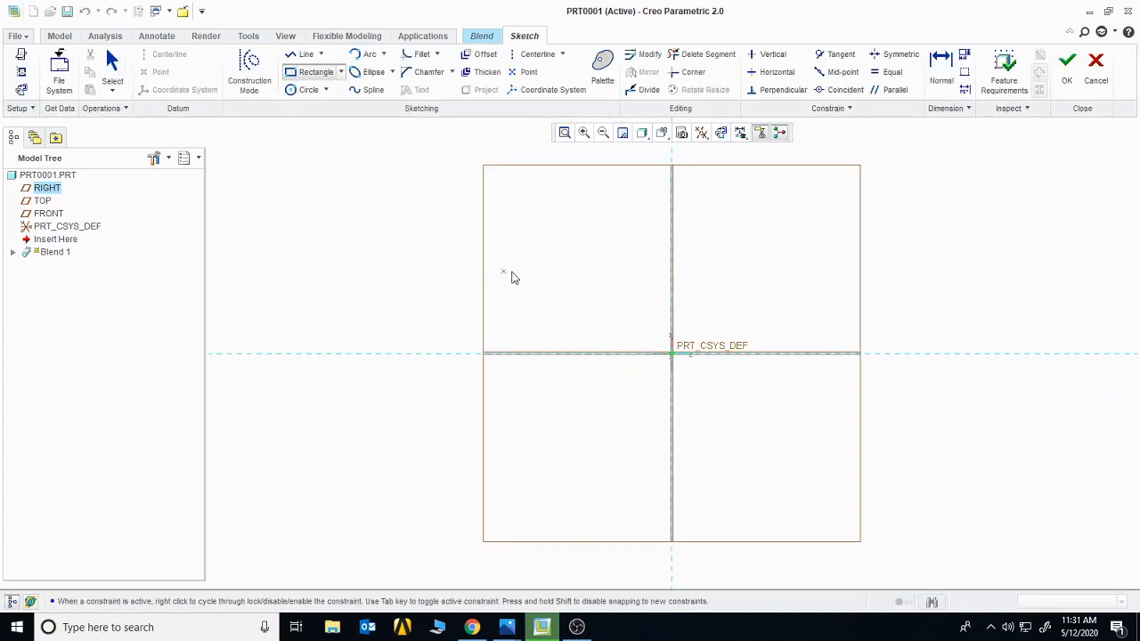
left_click(575, 289)
left_click(746, 423)
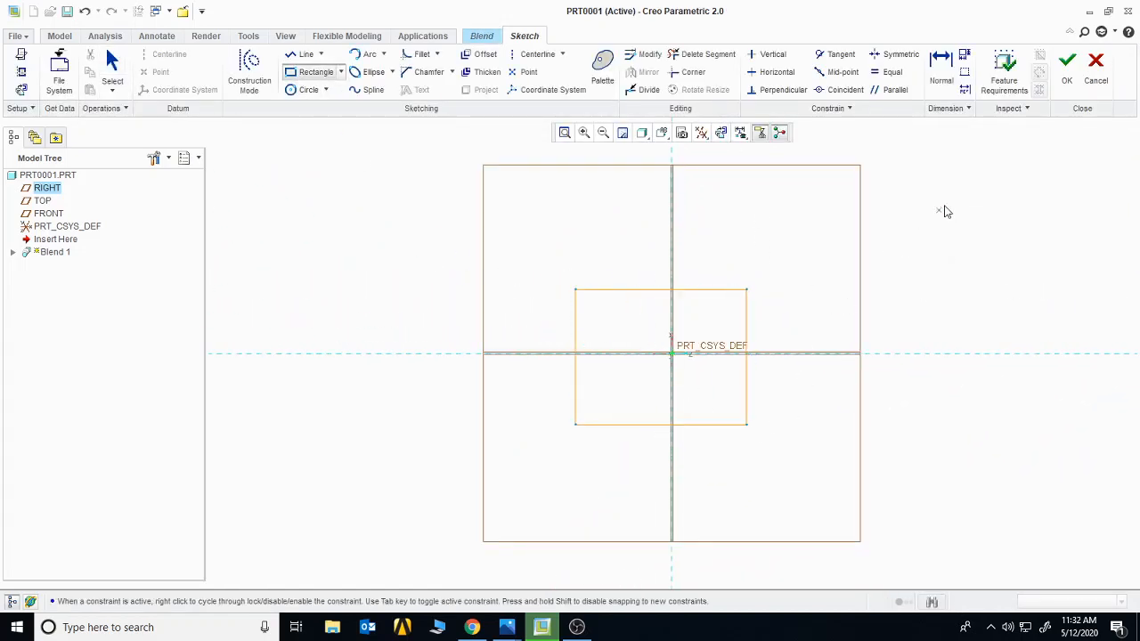
left_click(1075, 73)
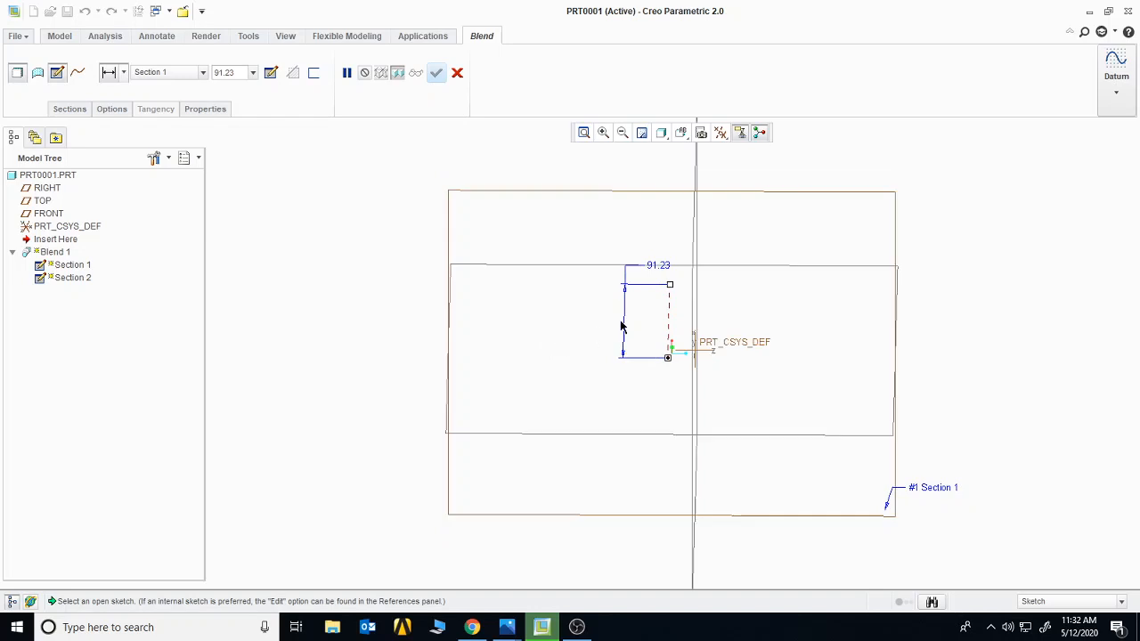
Set the second section's offset from Section 1 to 50 and open it for sketching
left_click_drag(669, 290, 669, 321)
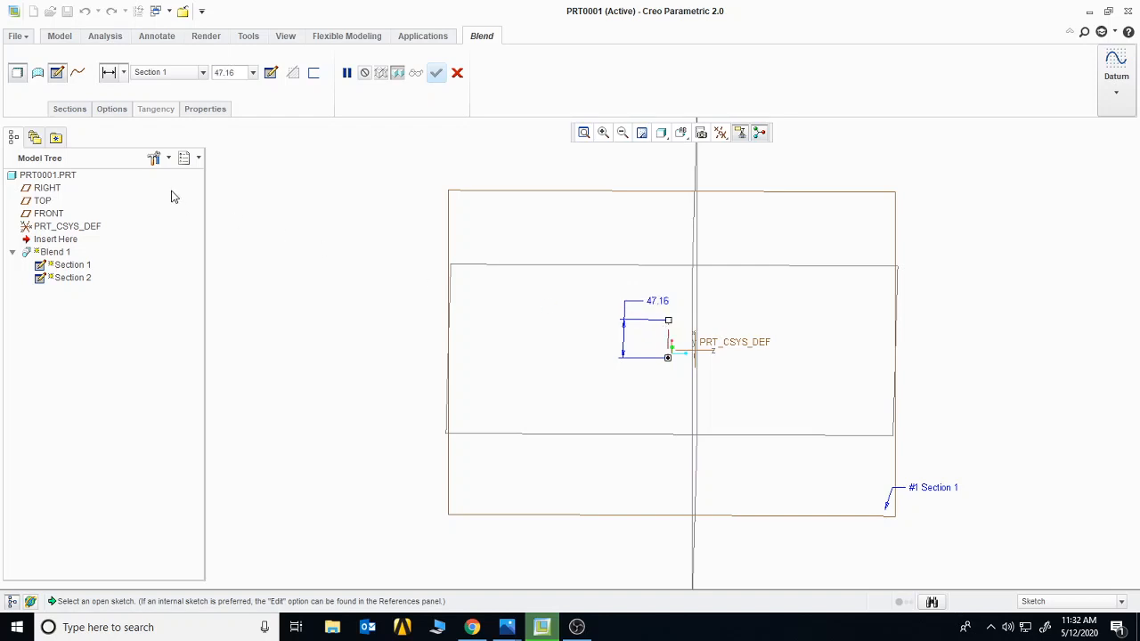
left_click(71, 109)
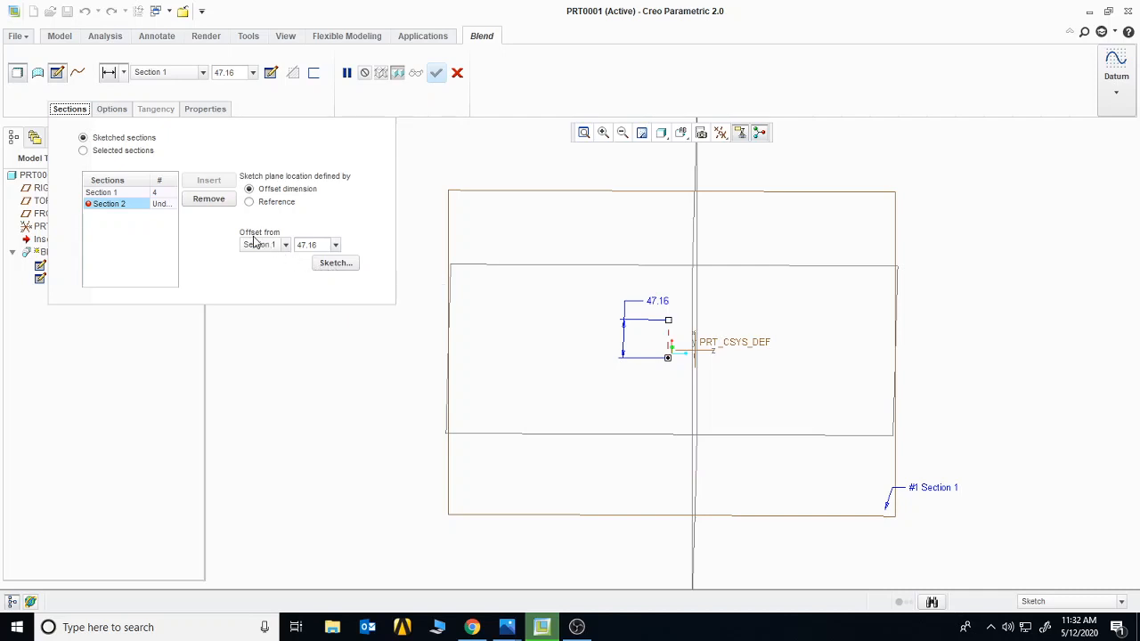
left_click_drag(669, 322, 669, 332)
left_click(334, 244)
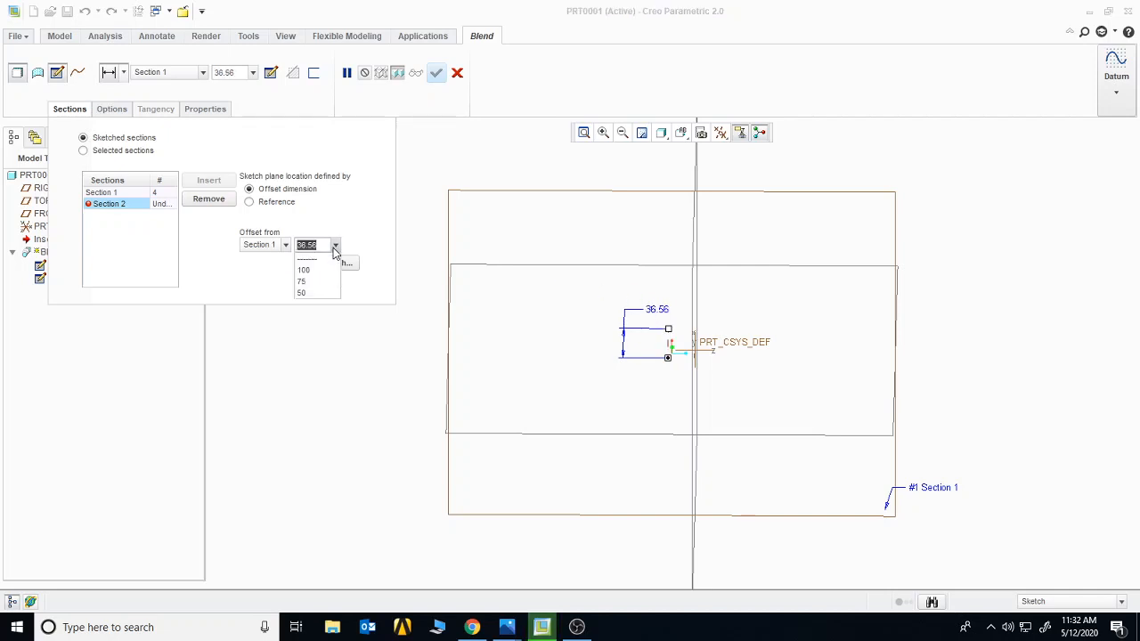
left_click(320, 295)
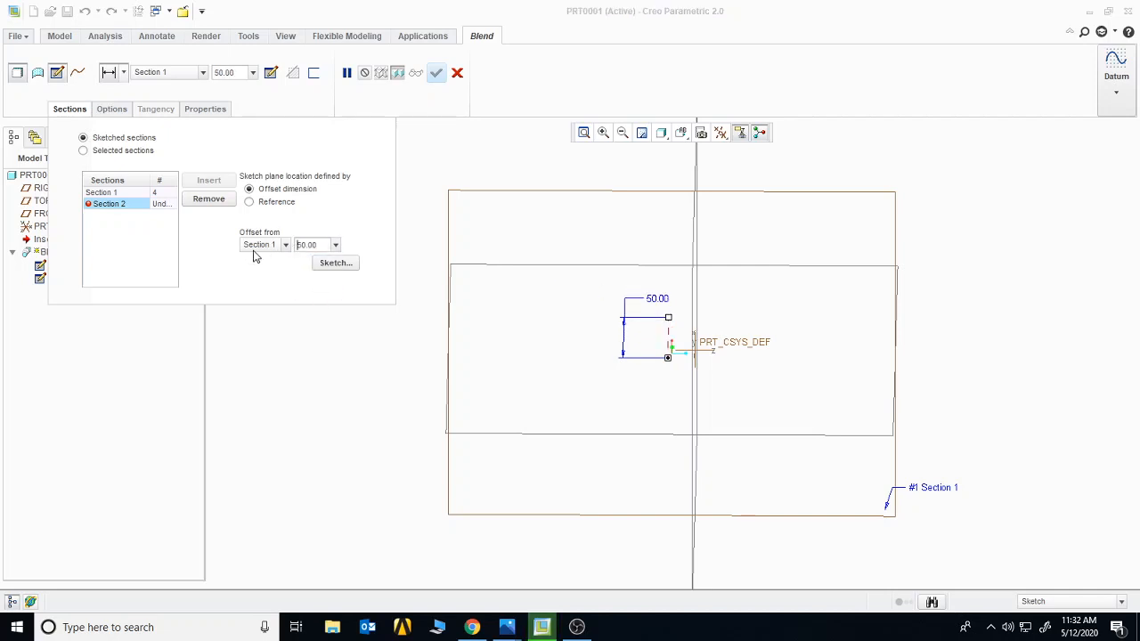
left_click(334, 263)
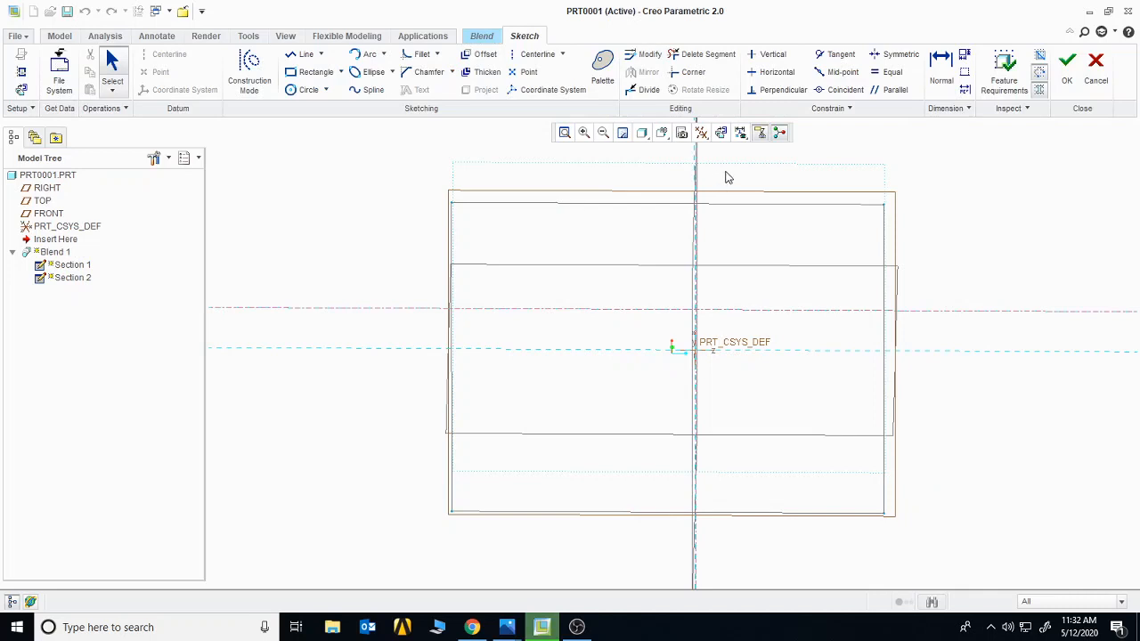
Sketch a smaller rectangle inside the first section's outline, viewed square-on, and finish the second section
left_click(722, 132)
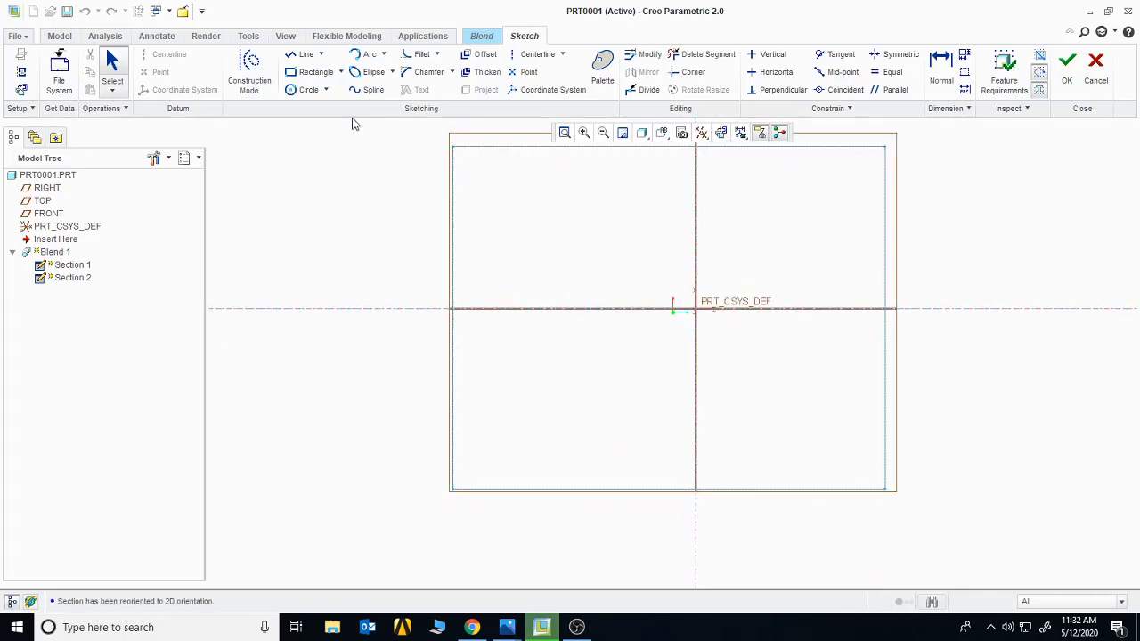
left_click(314, 71)
left_click(540, 239)
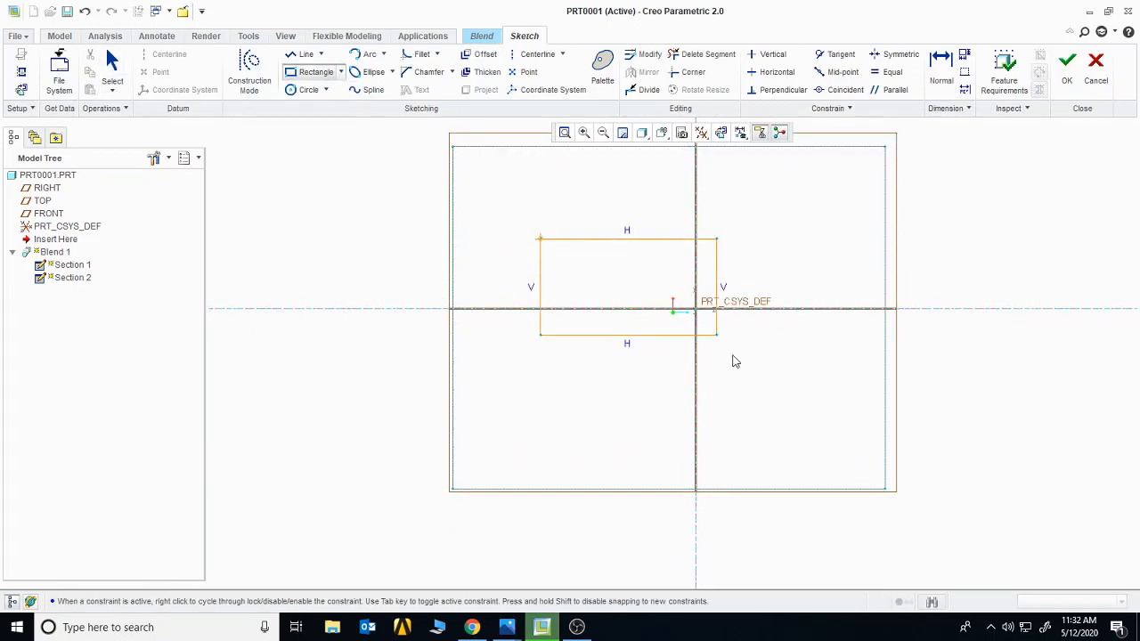
left_click(791, 397)
left_click(1067, 62)
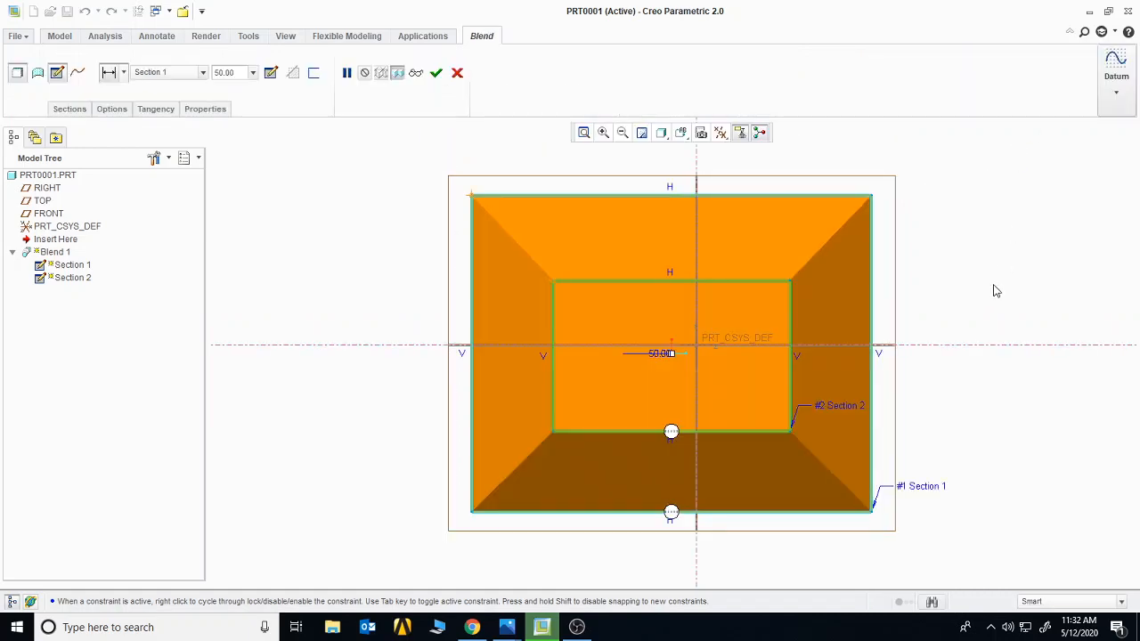
mouse_move(995, 291)
middle_mouse_down()
mouse_move(994, 235)
mouse_move(992, 250)
middle_mouse_up()
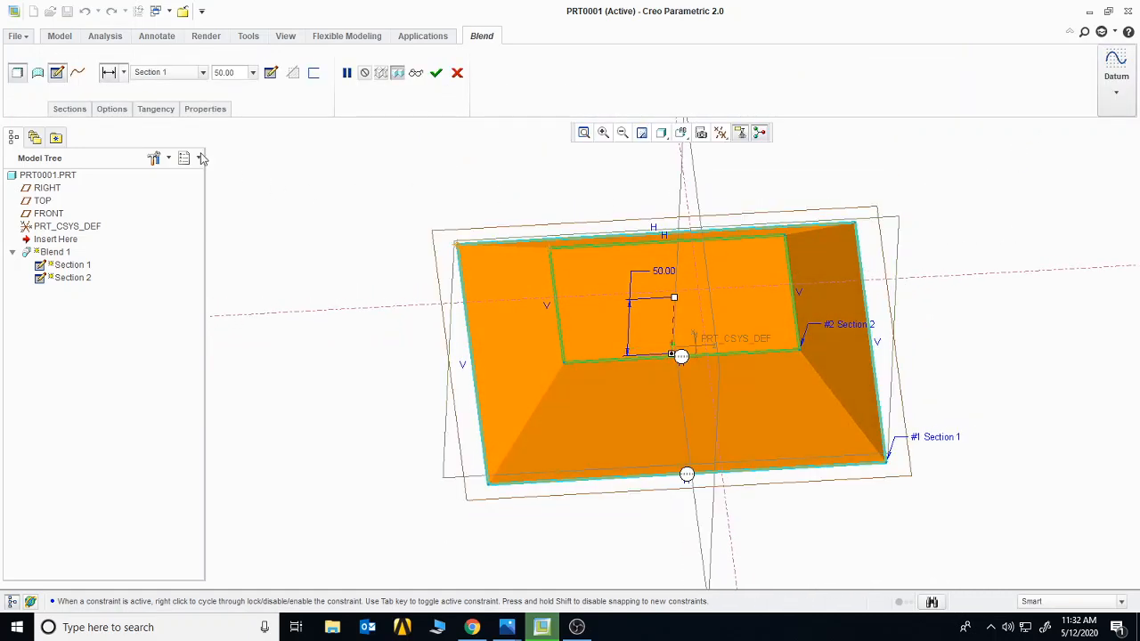
Insert a third section offset 50 from Section 2 and open it for sketching
left_click(67, 109)
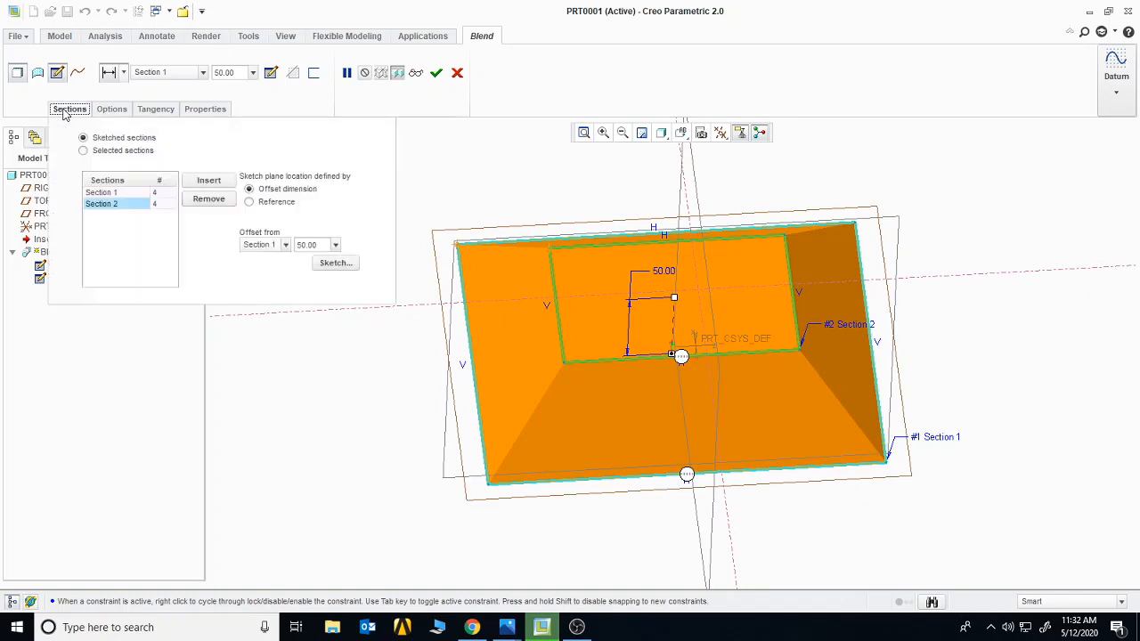
left_click(207, 182)
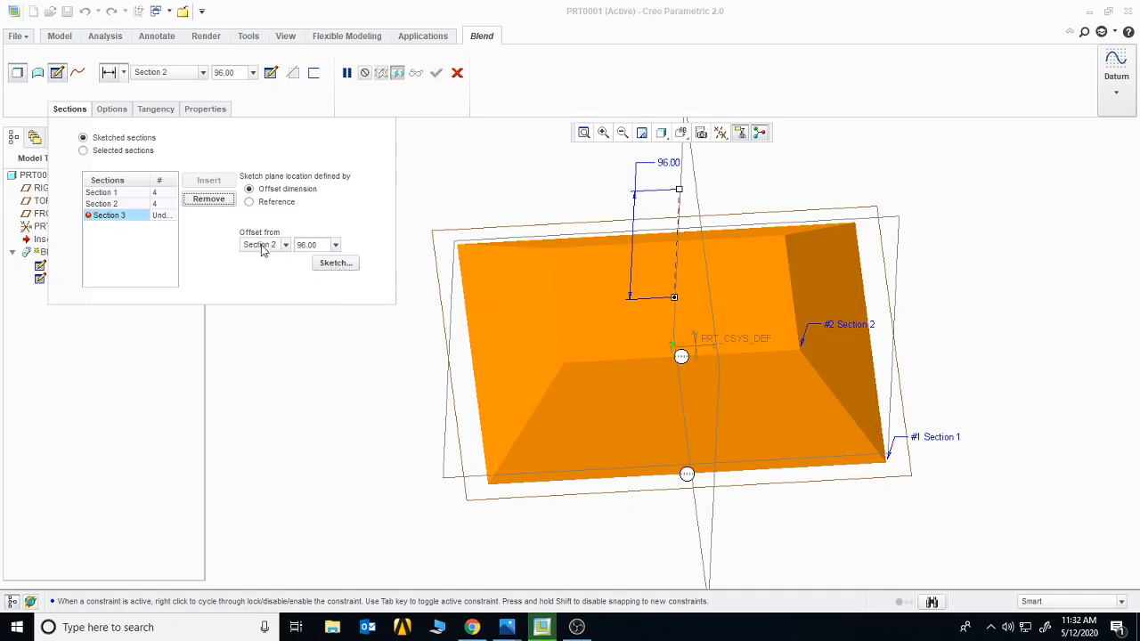
left_click(336, 246)
left_click(329, 258)
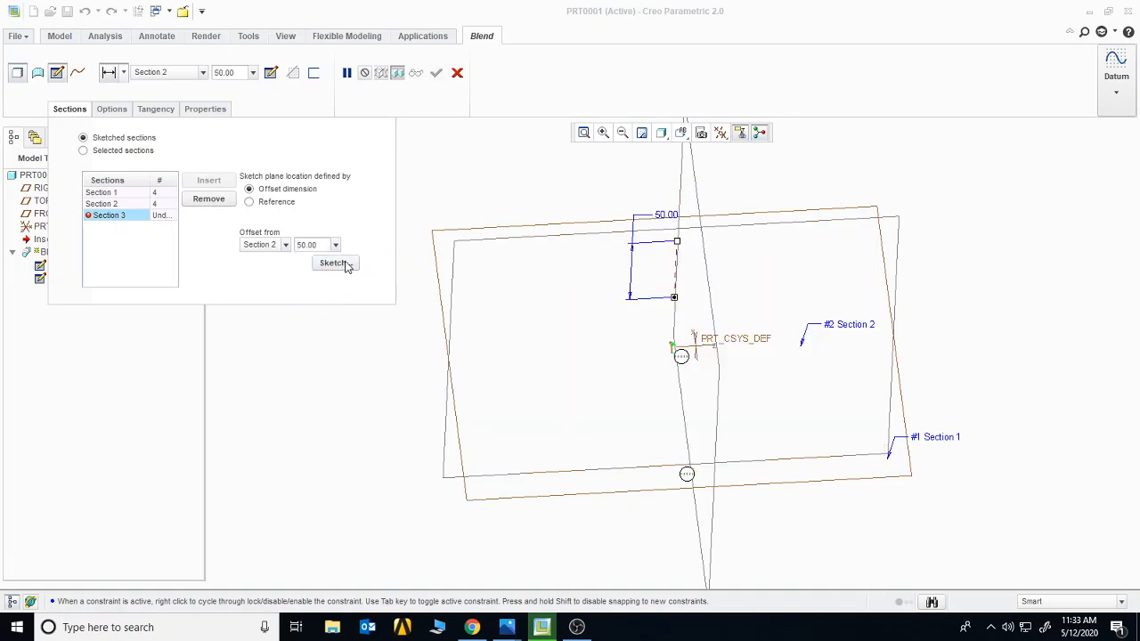
left_click(336, 264)
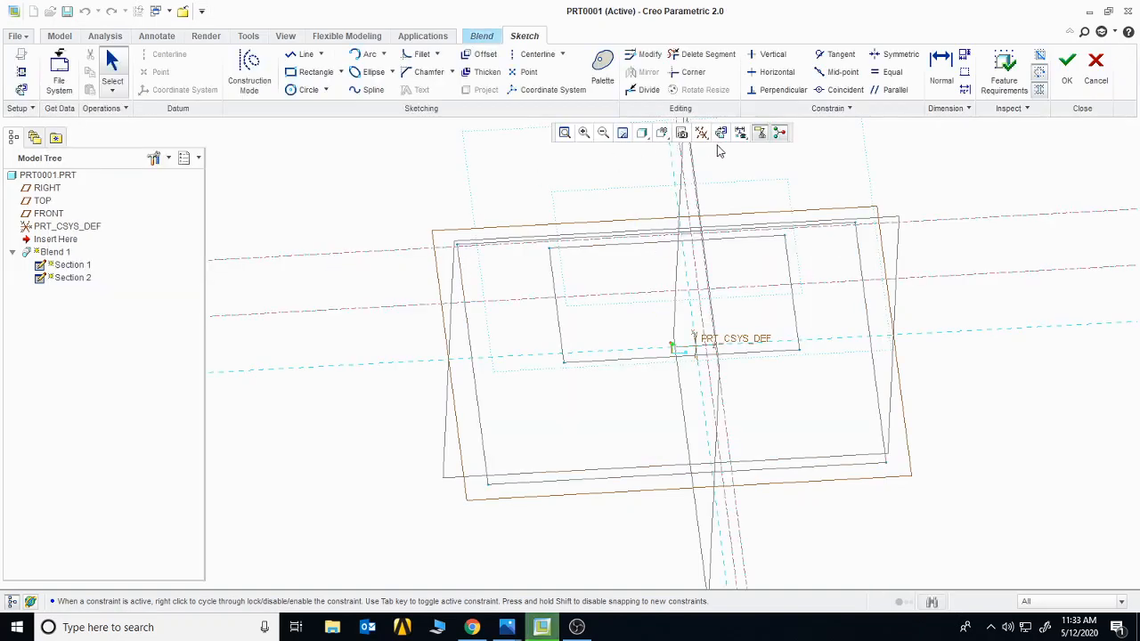
Sketch a circle about 113 in diameter centred within the rectangles, viewed square-on
left_click(720, 132)
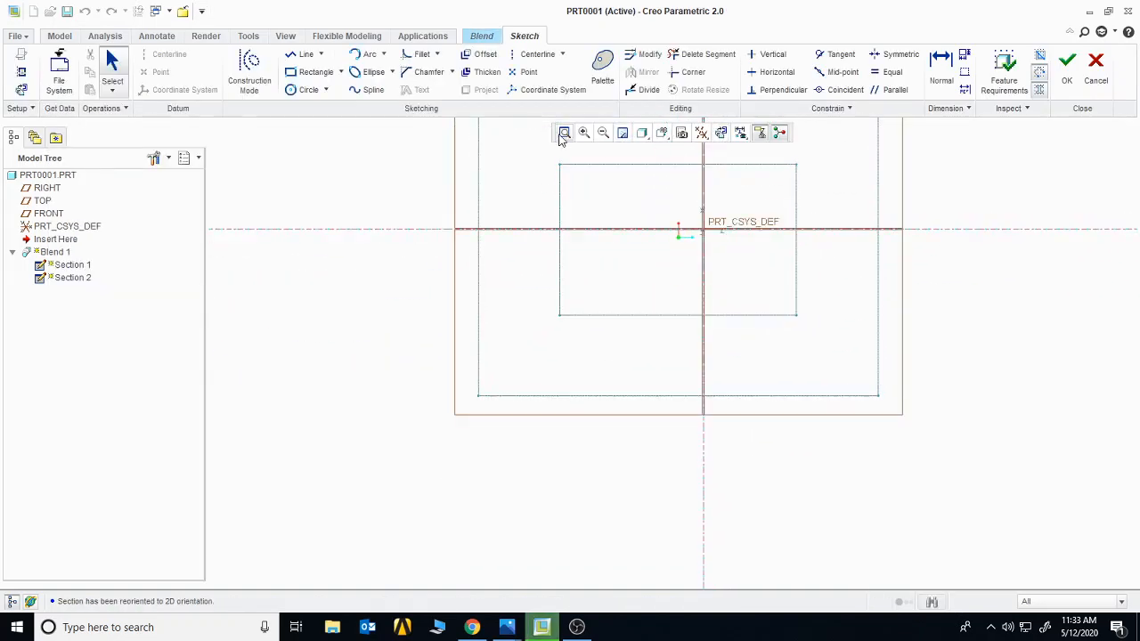
left_click(565, 133)
left_click(303, 90)
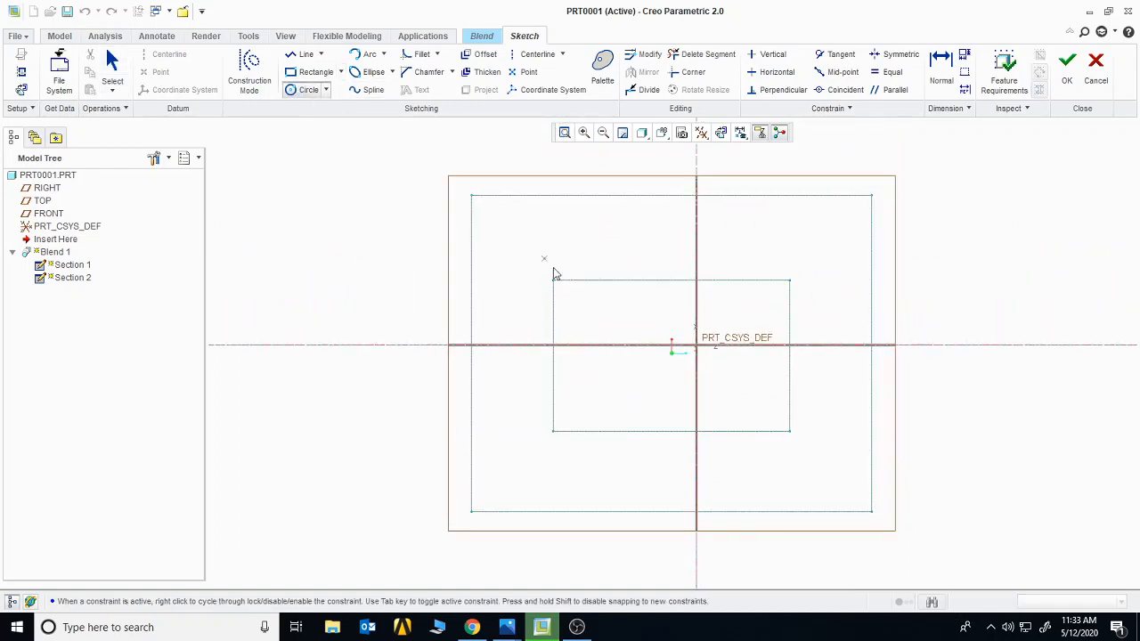
left_click(672, 354)
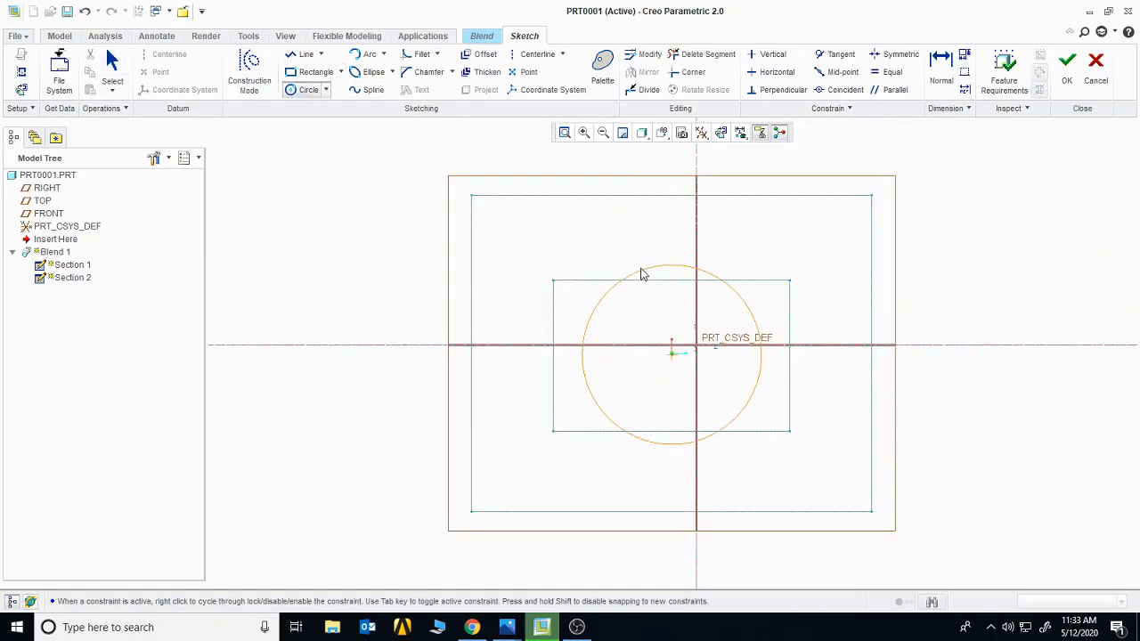
left_click(639, 265)
middle_click(648, 332)
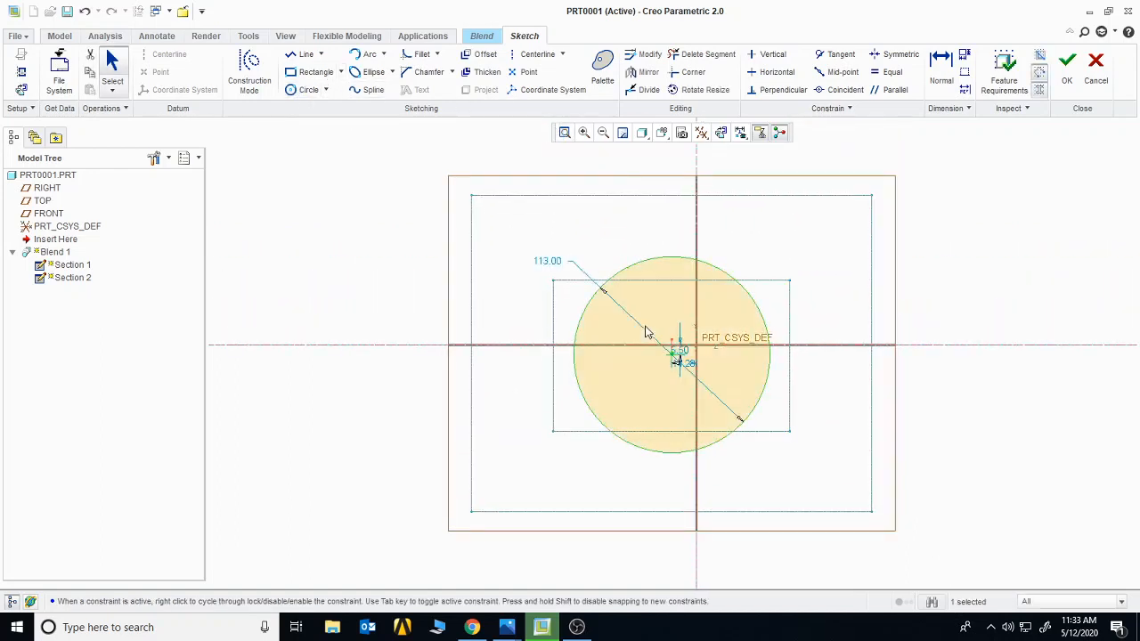
Divide the third section's circle at four points near the inner rectangle's corners
left_click(641, 90)
left_click(611, 285)
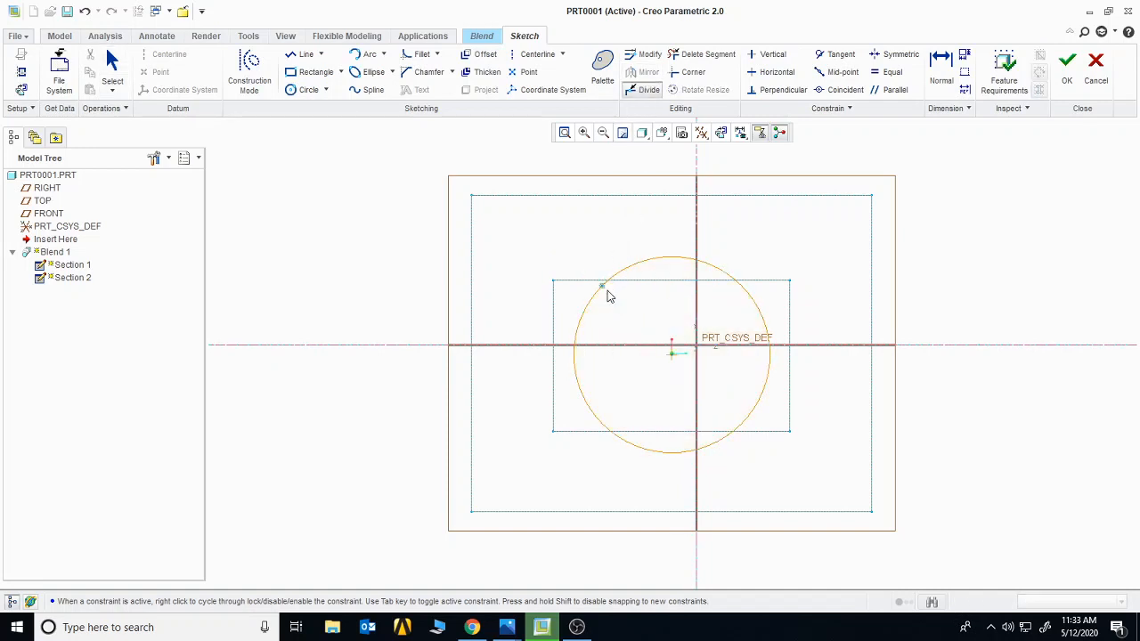
left_click(738, 288)
left_click(752, 412)
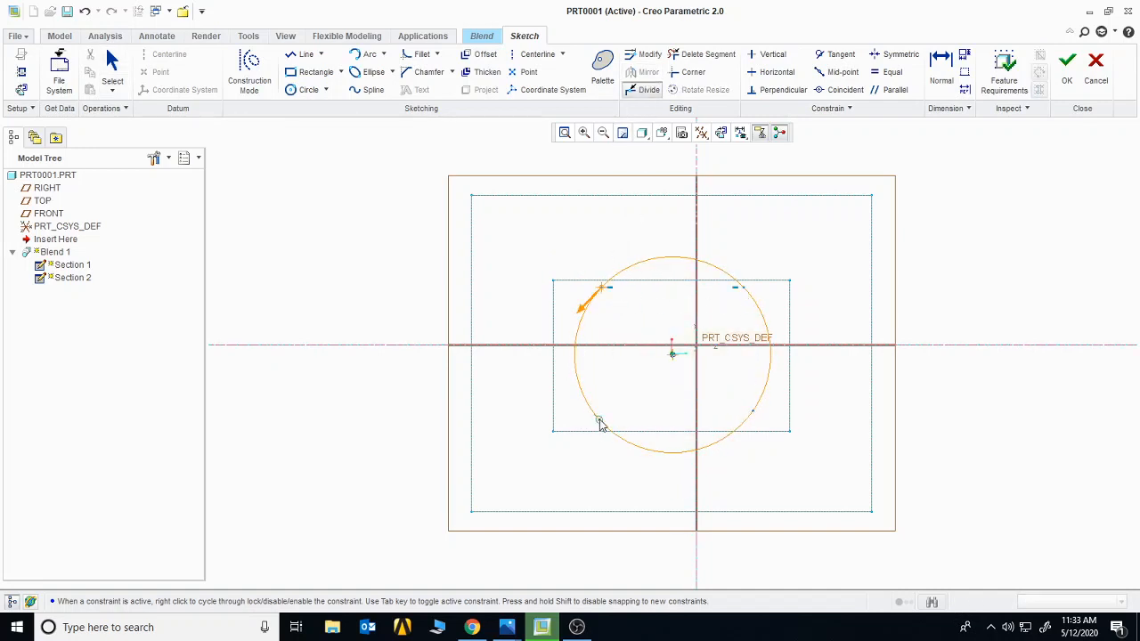
left_click(599, 415)
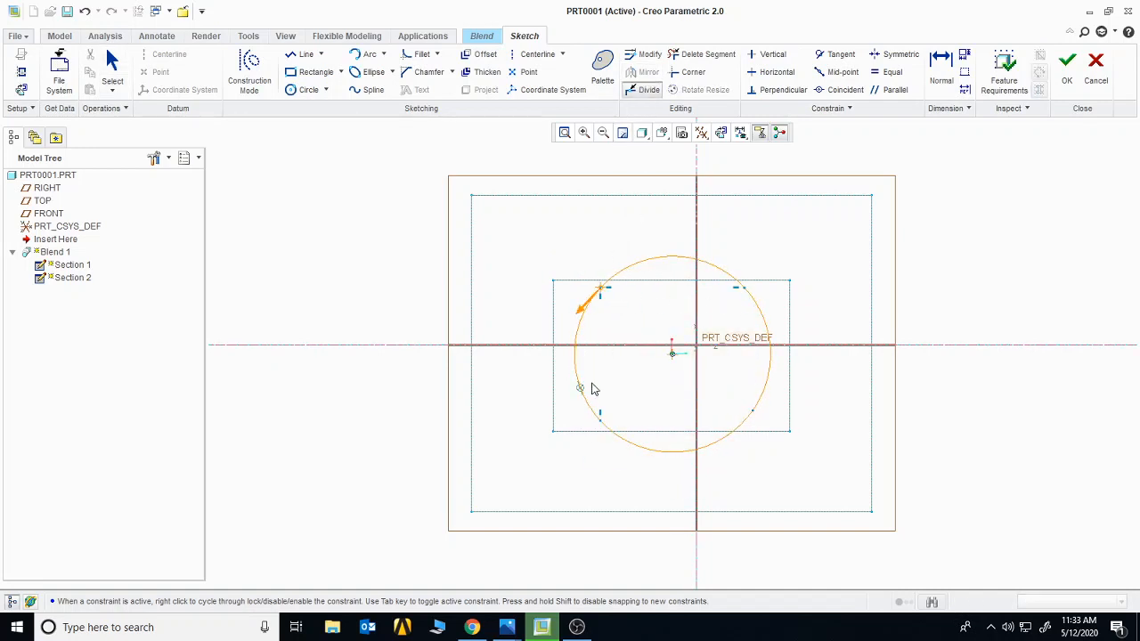
Finish the circular third section and increase its offset from Section 2 to about 68.53
left_click(1068, 64)
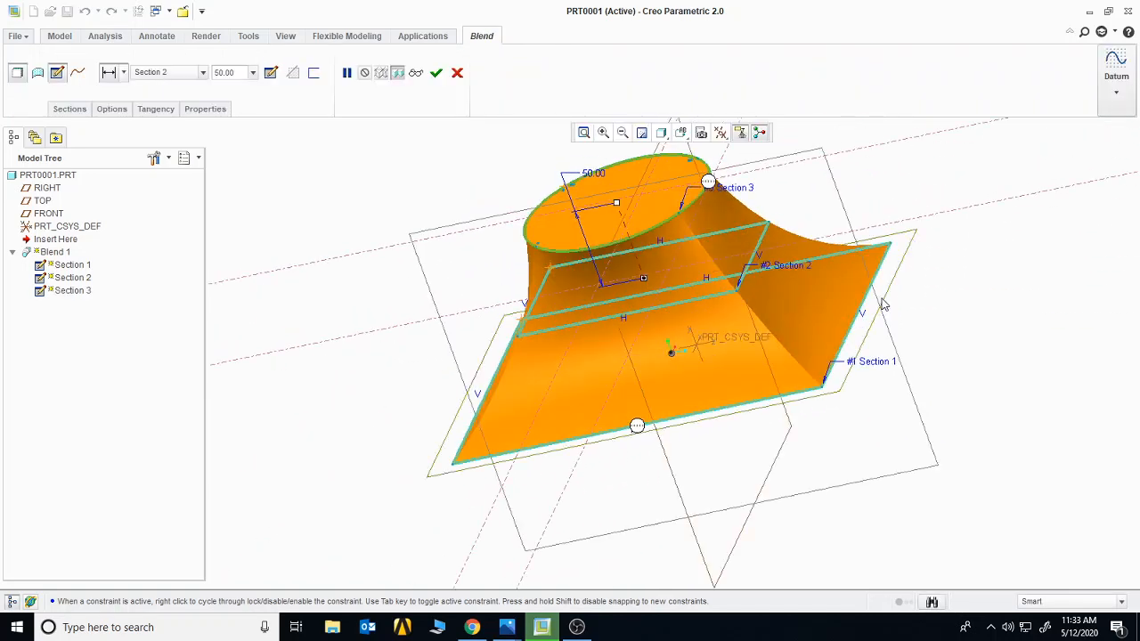
left_click_drag(616, 203, 606, 174)
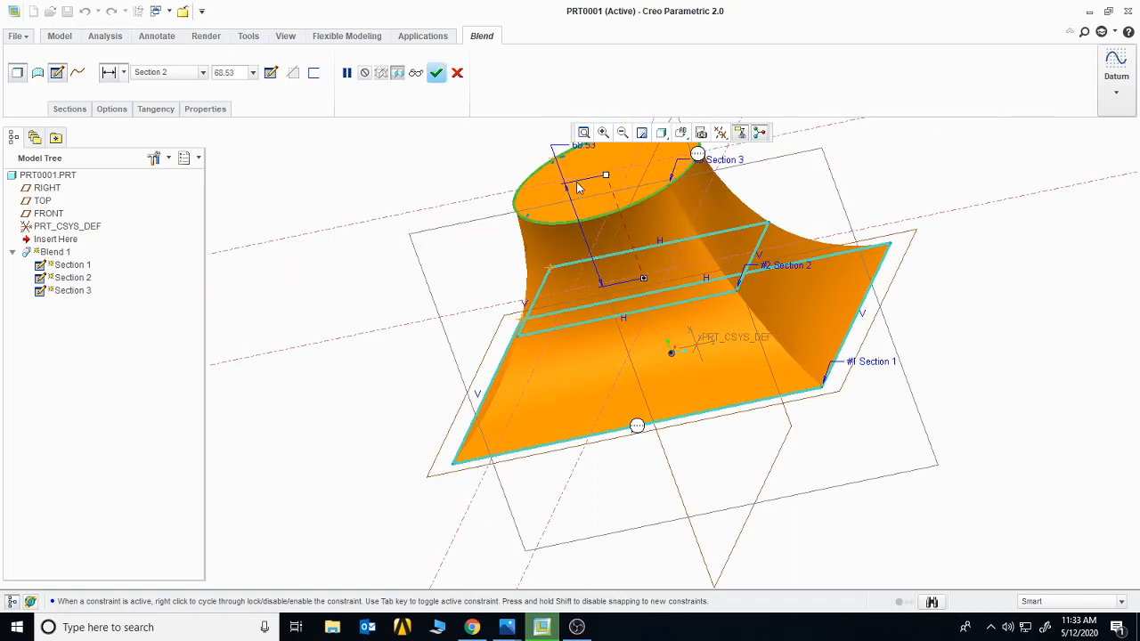
Insert a fourth section offset 50 from Section 3 and open it for sketching
left_click(69, 108)
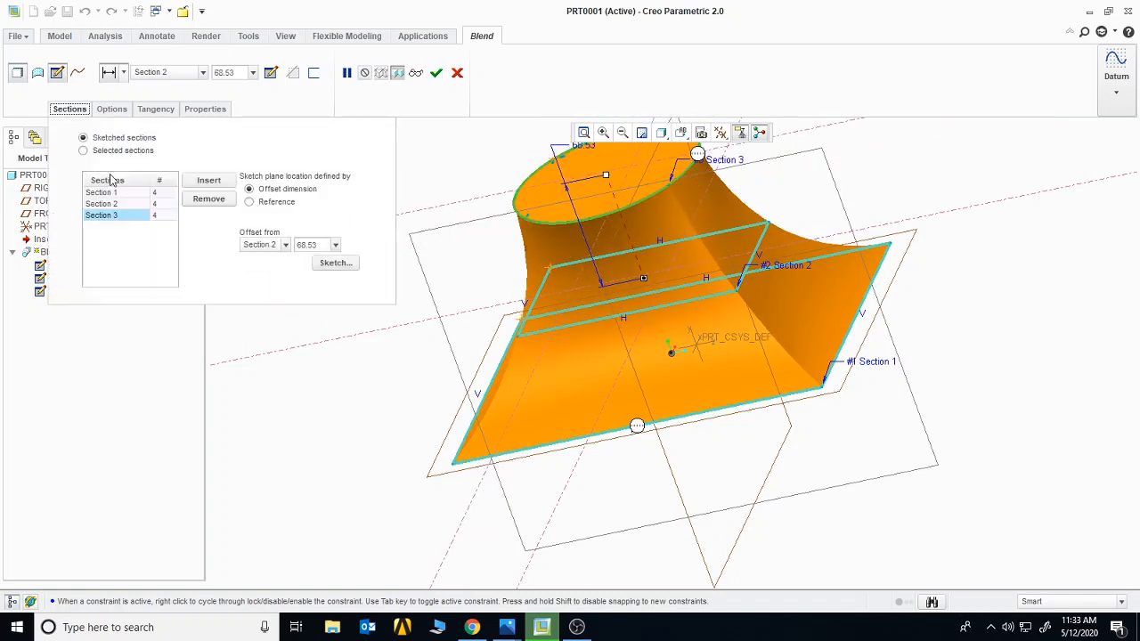
left_click(199, 181)
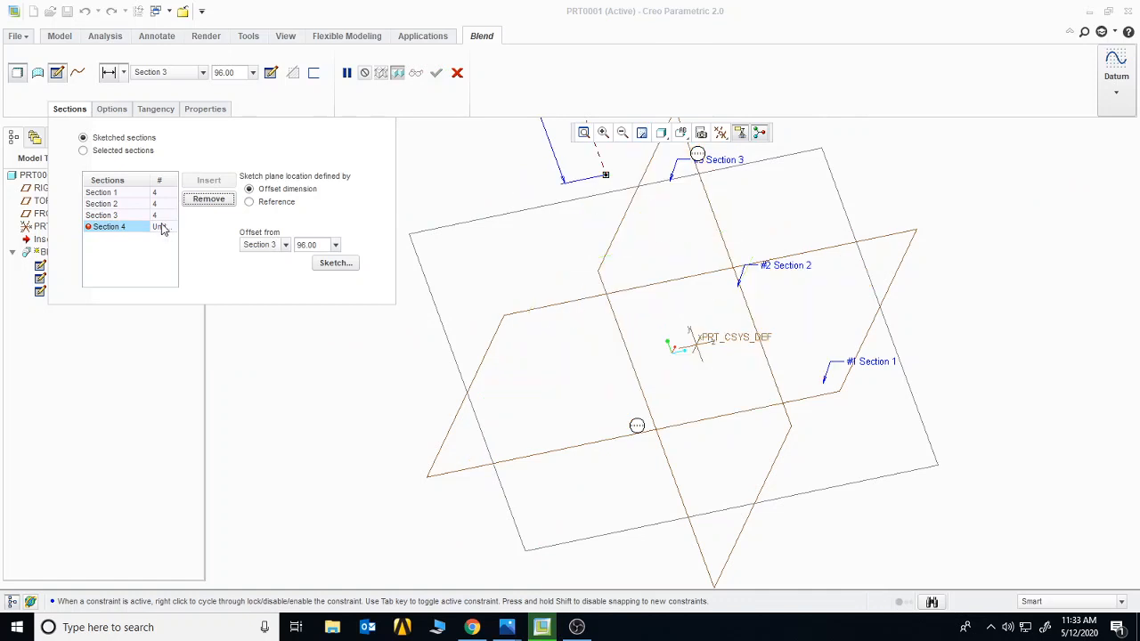
left_click(336, 245)
left_click(303, 259)
left_click(336, 263)
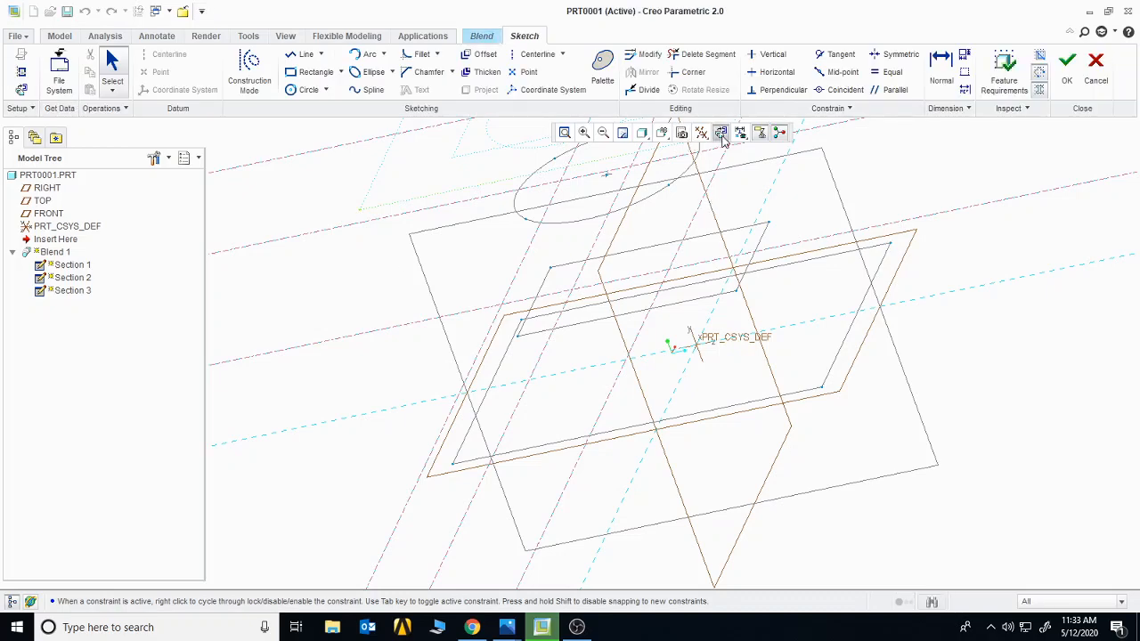
Sketch a small rectangle inside the circular section, viewed square-on, and finish the fourth section
left_click(721, 132)
left_click(565, 133)
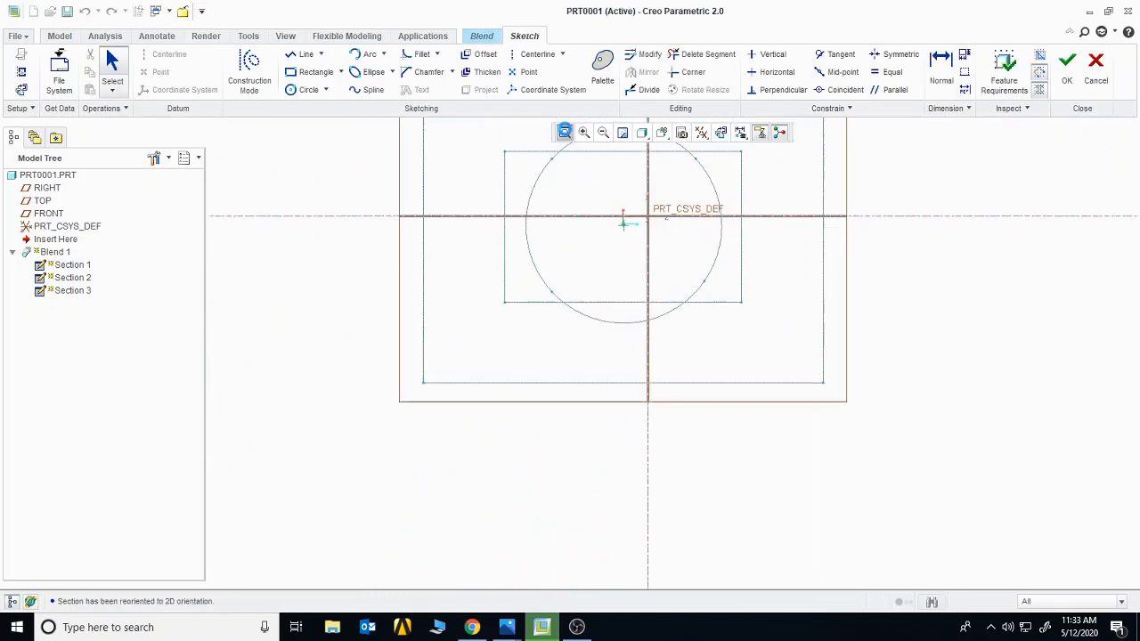
left_click(313, 71)
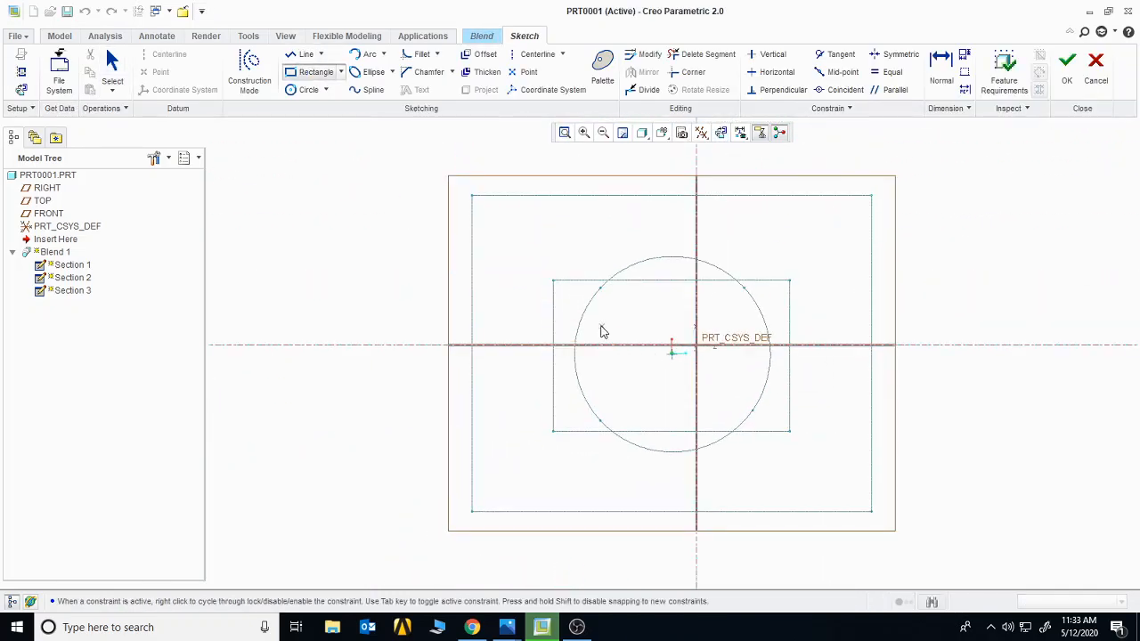
left_click(618, 313)
left_click(725, 398)
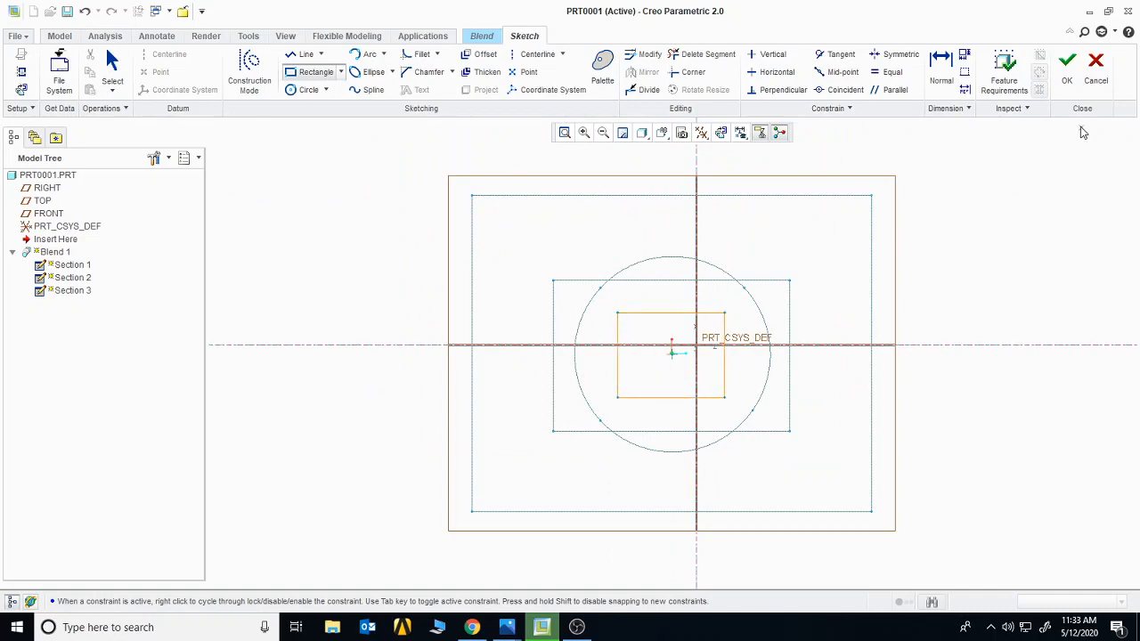
left_click(1067, 64)
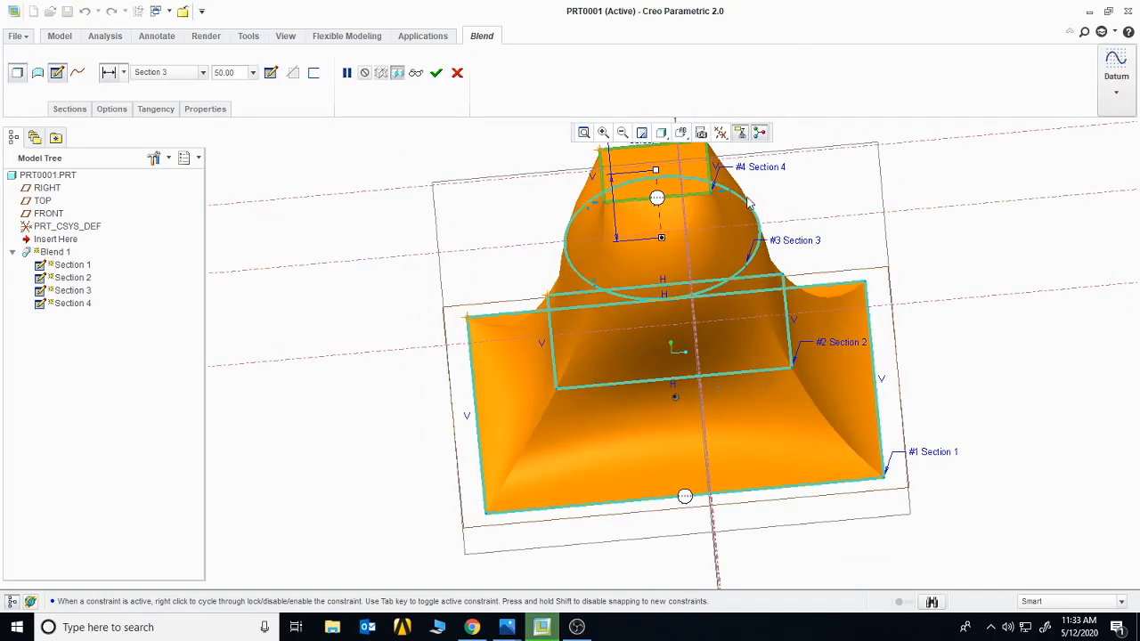
Increase the fourth section's offset from Section 3 to about 88.94 and complete the blend
left_click_drag(656, 196, 641, 124)
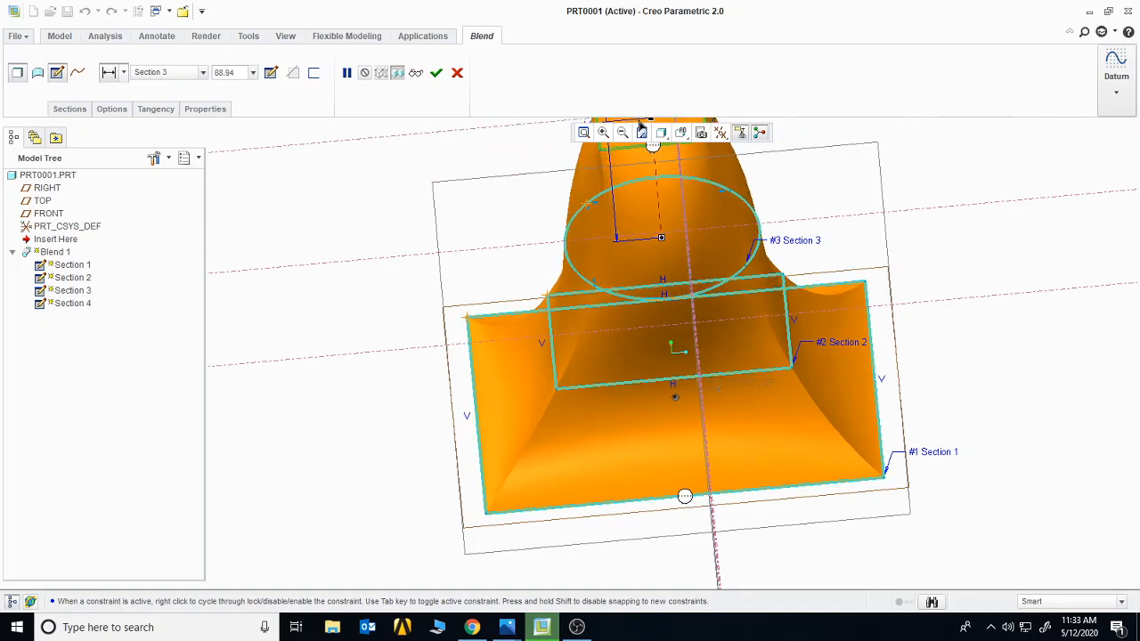
left_click(436, 73)
middle_click_drag(365, 309, 807, 211)
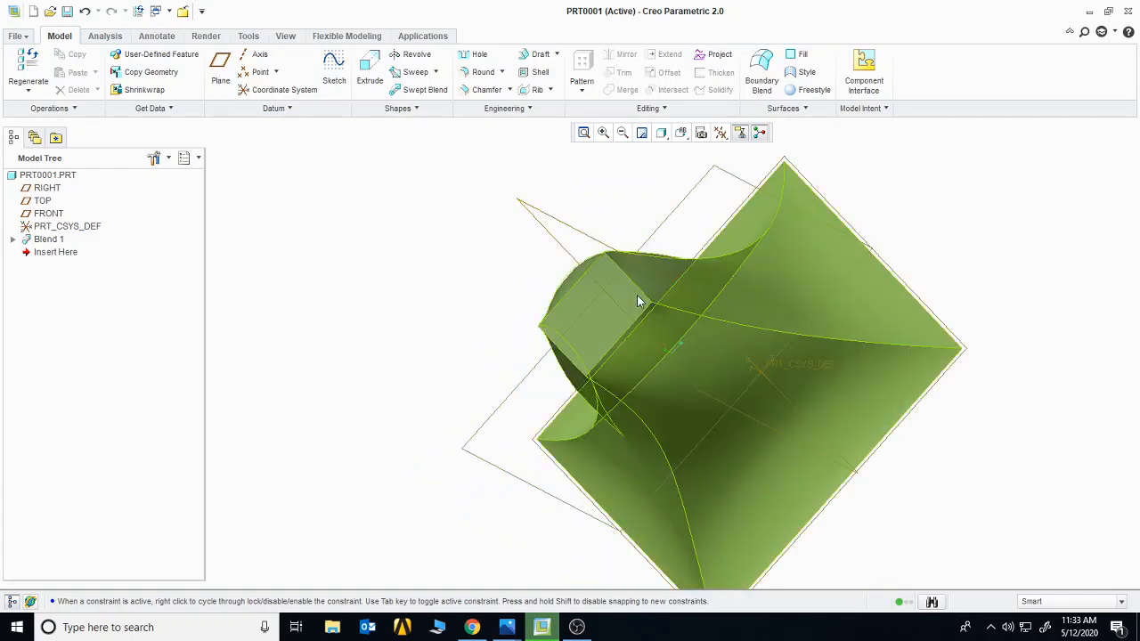
Reopen the blend's definition to review its sections and accept it without edits
right_click(33, 240)
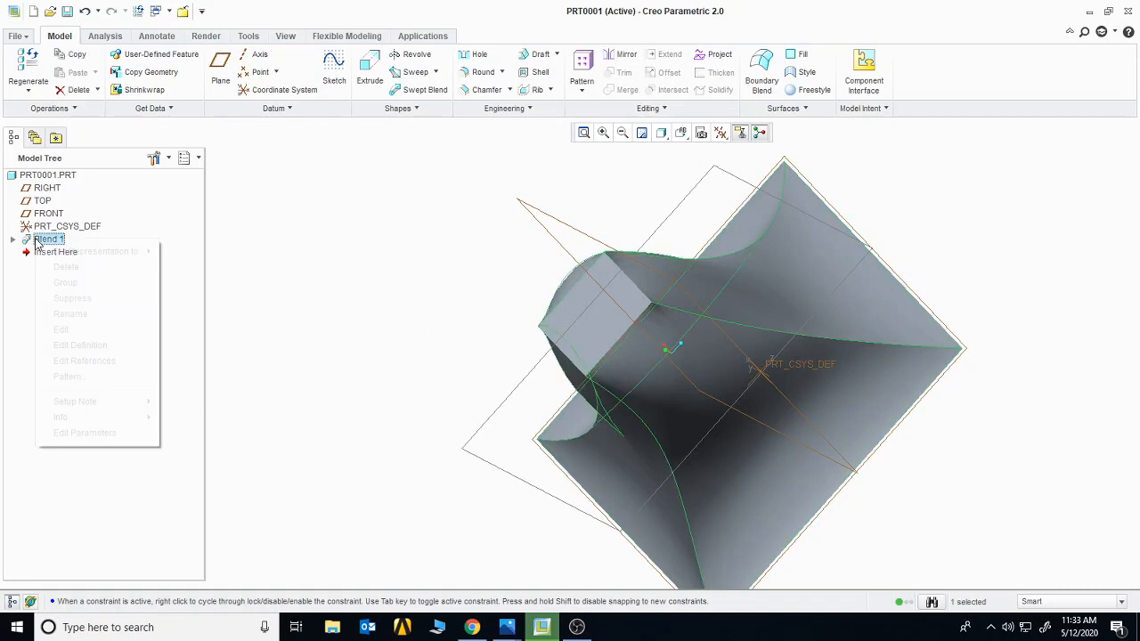
left_click(98, 345)
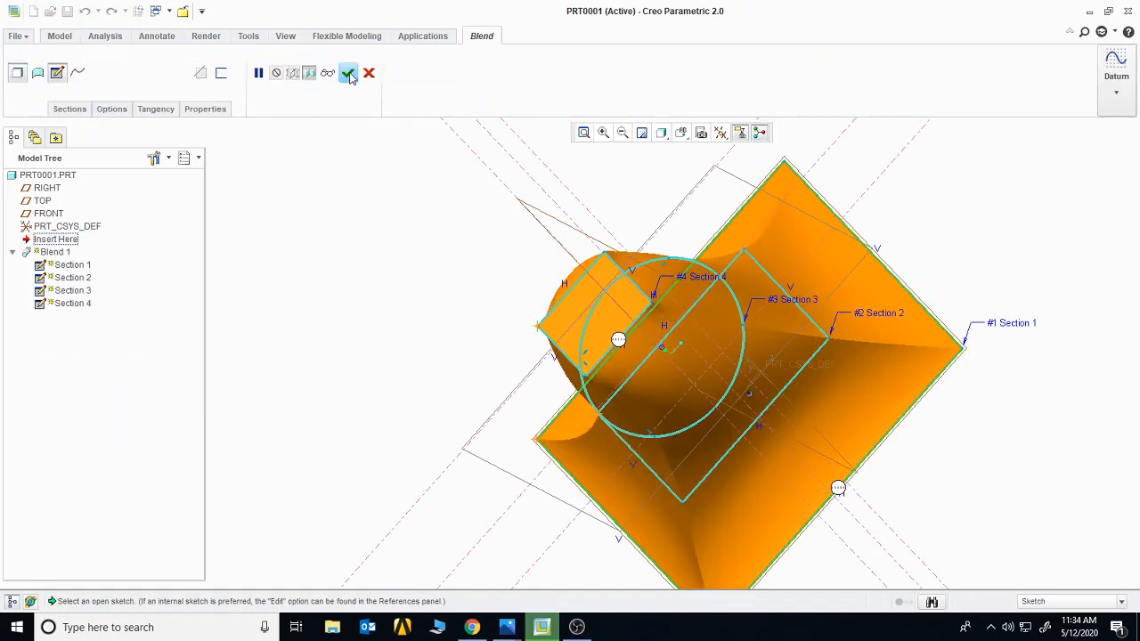
left_click(348, 74)
Delete the Blend 1 feature from the part
right_click(69, 242)
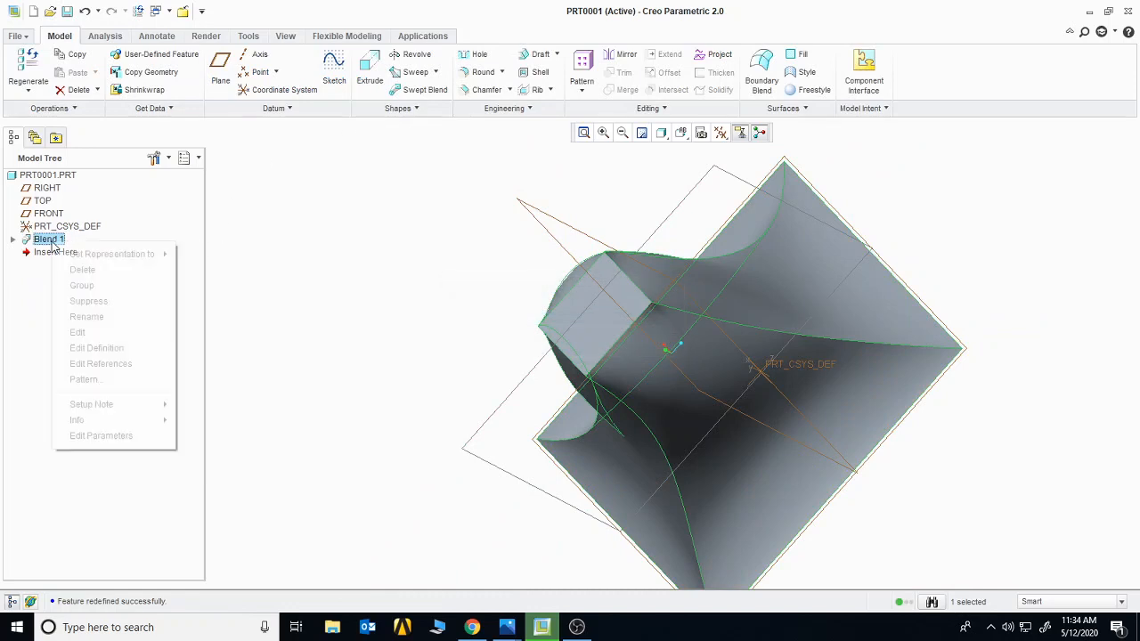
left_click(95, 267)
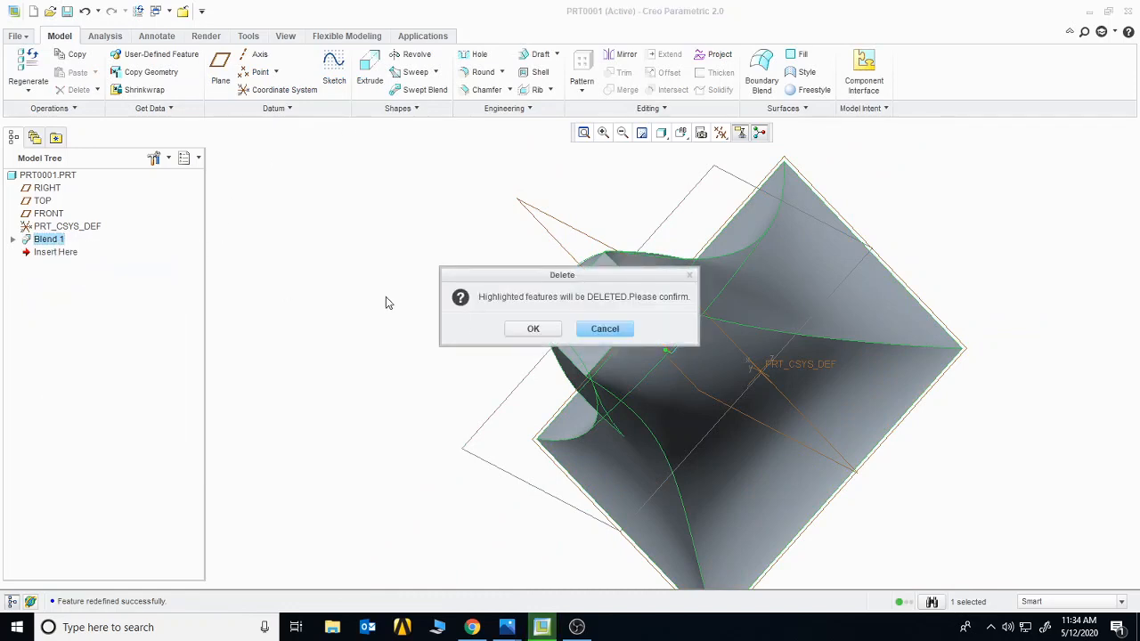
left_click(533, 328)
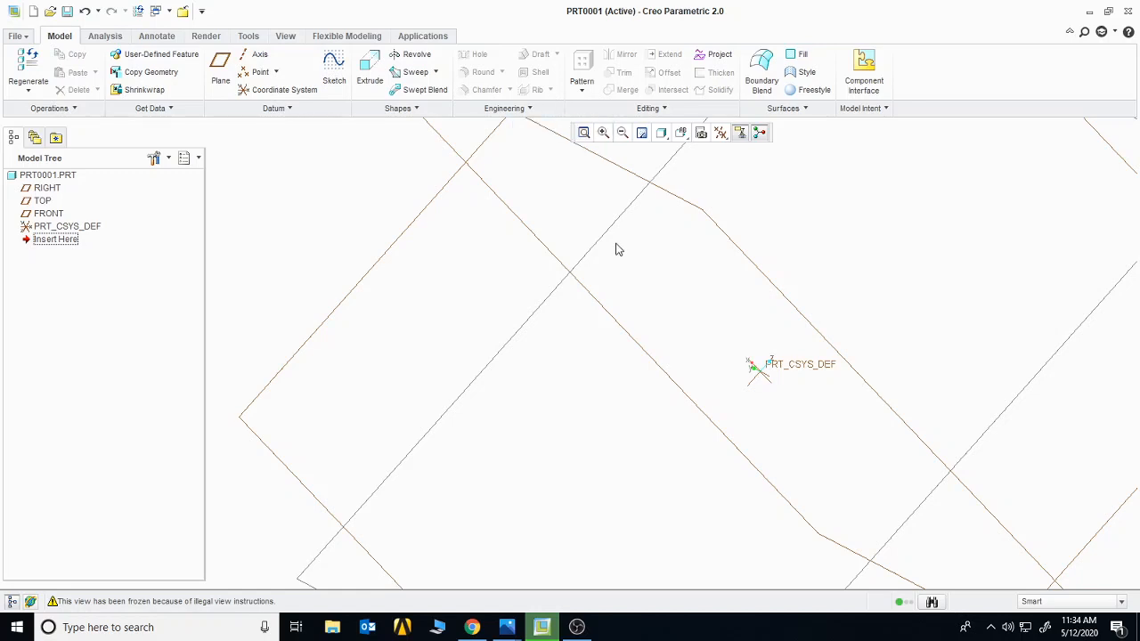
Sketch a wide rectangle around the origin on the RIGHT plane, viewed square-on, and finish the sketch
left_click(334, 71)
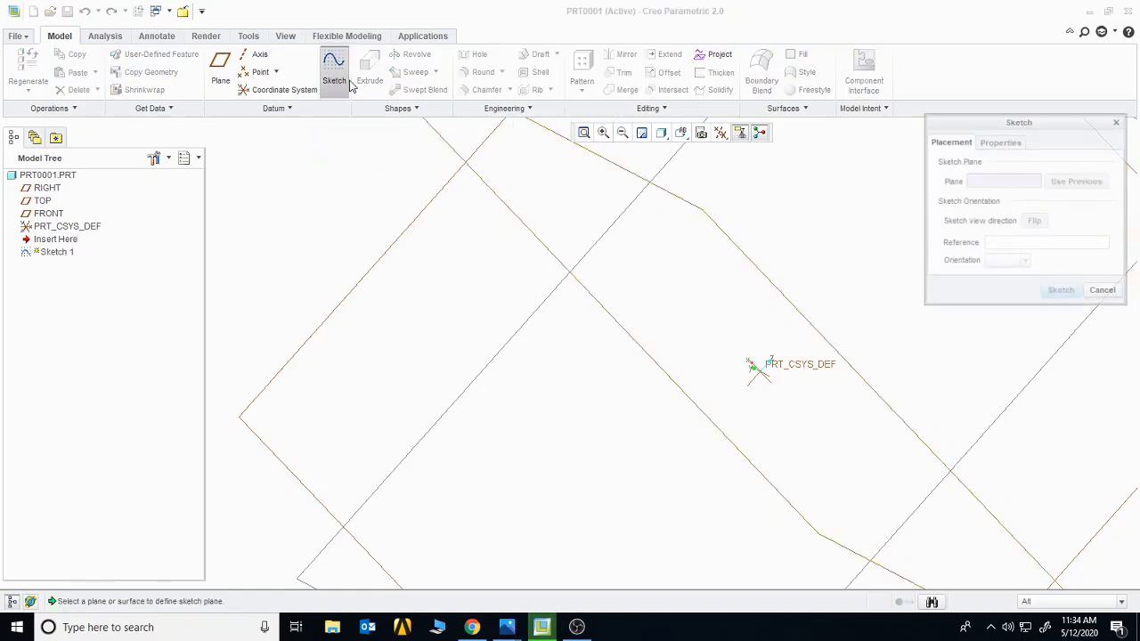
left_click(644, 181)
left_click(1061, 291)
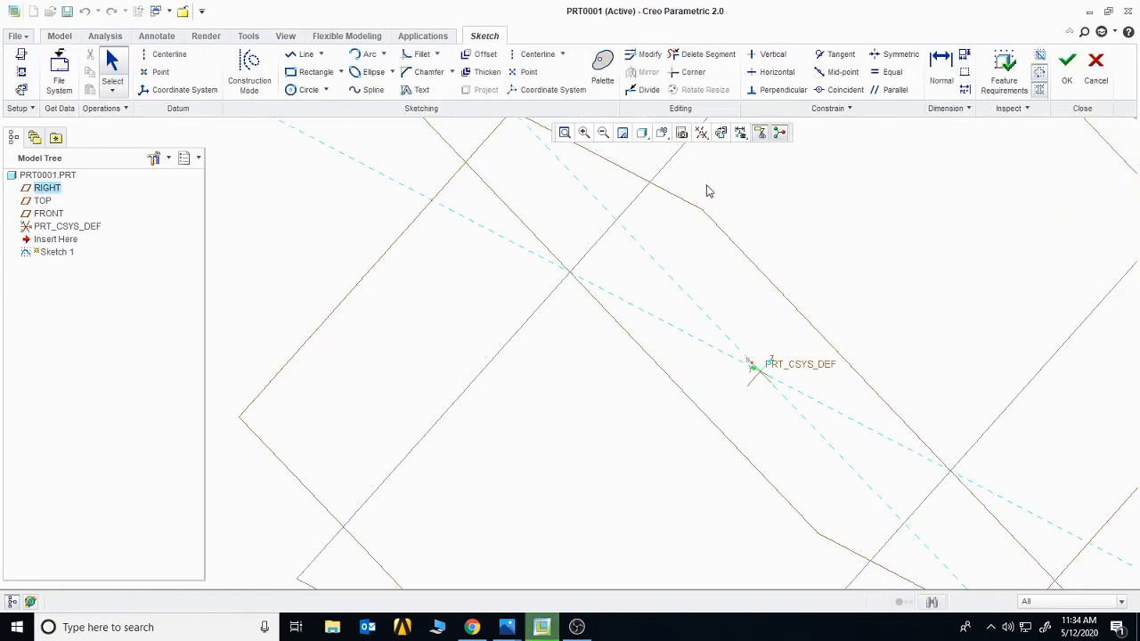
left_click(721, 133)
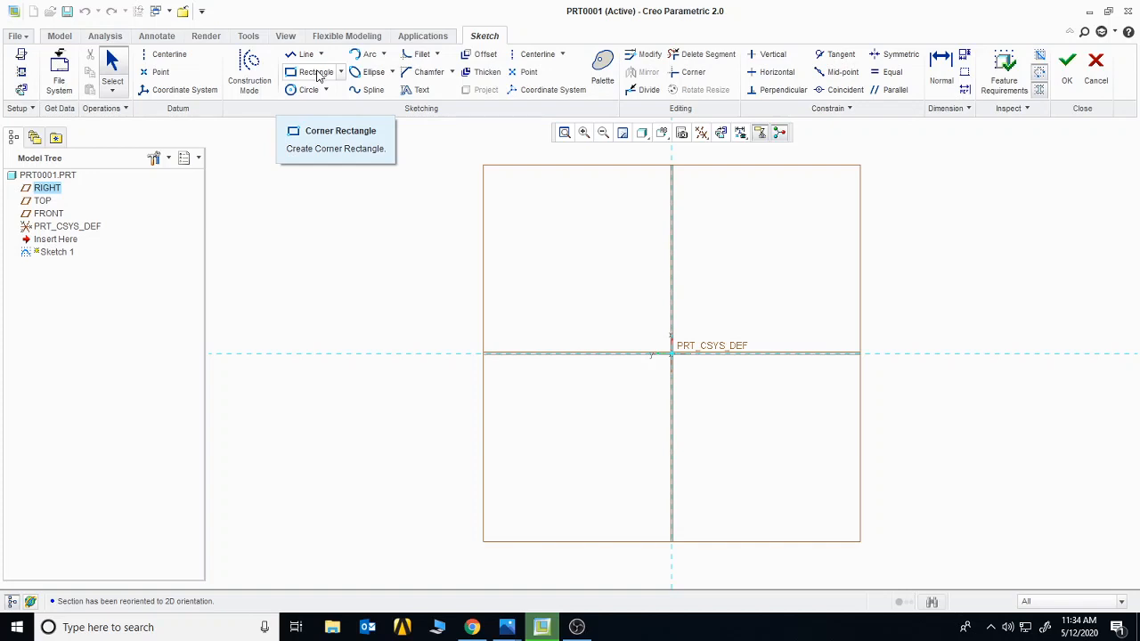
left_click(316, 72)
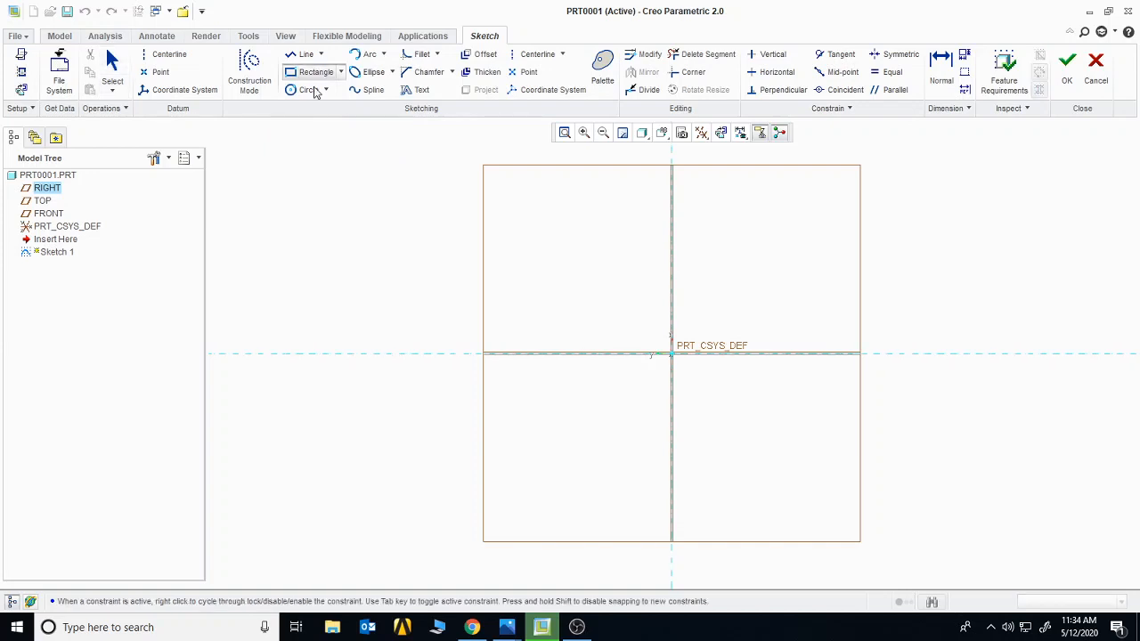
left_click(448, 250)
left_click(816, 456)
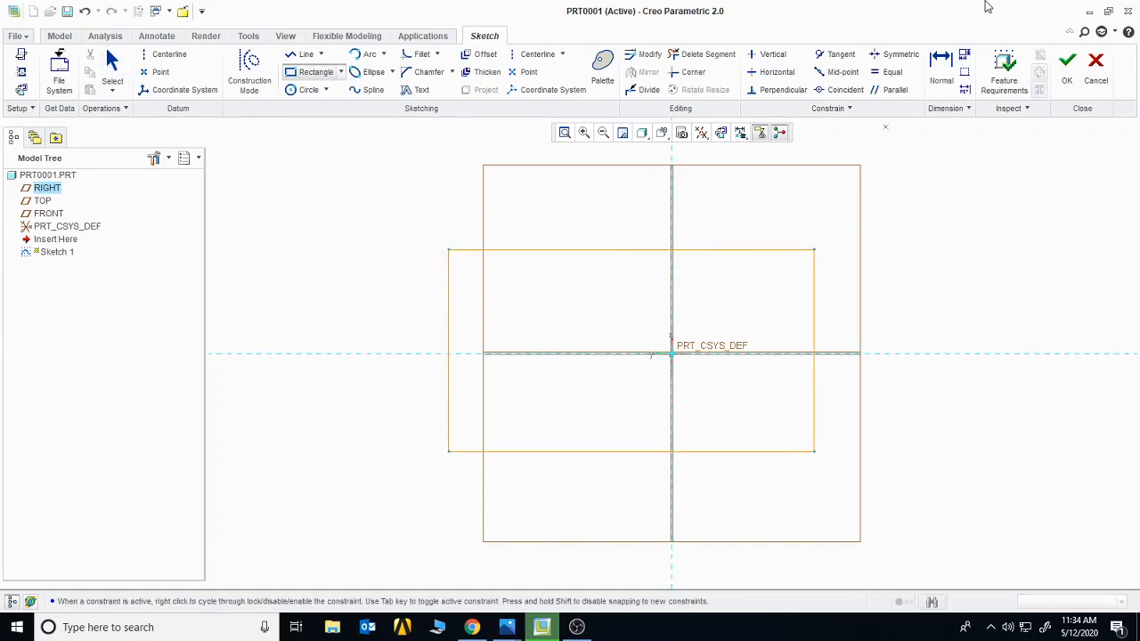
left_click(1066, 64)
Extrude the rectangle to a depth of about 80.38 to form a solid block
left_click(371, 62)
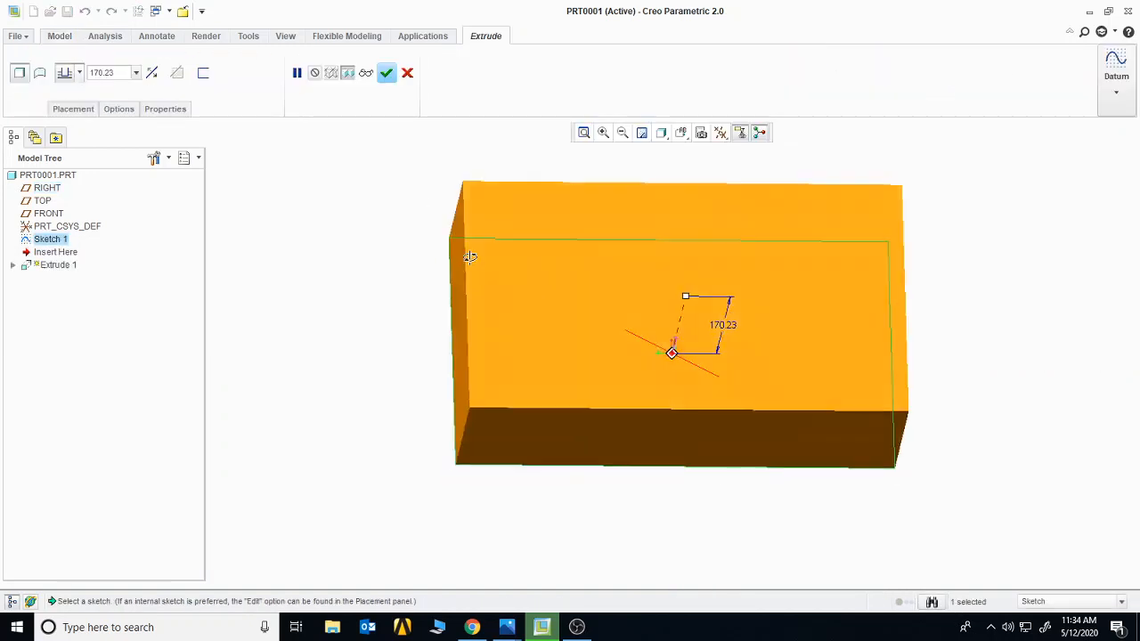
left_click_drag(709, 270, 686, 314)
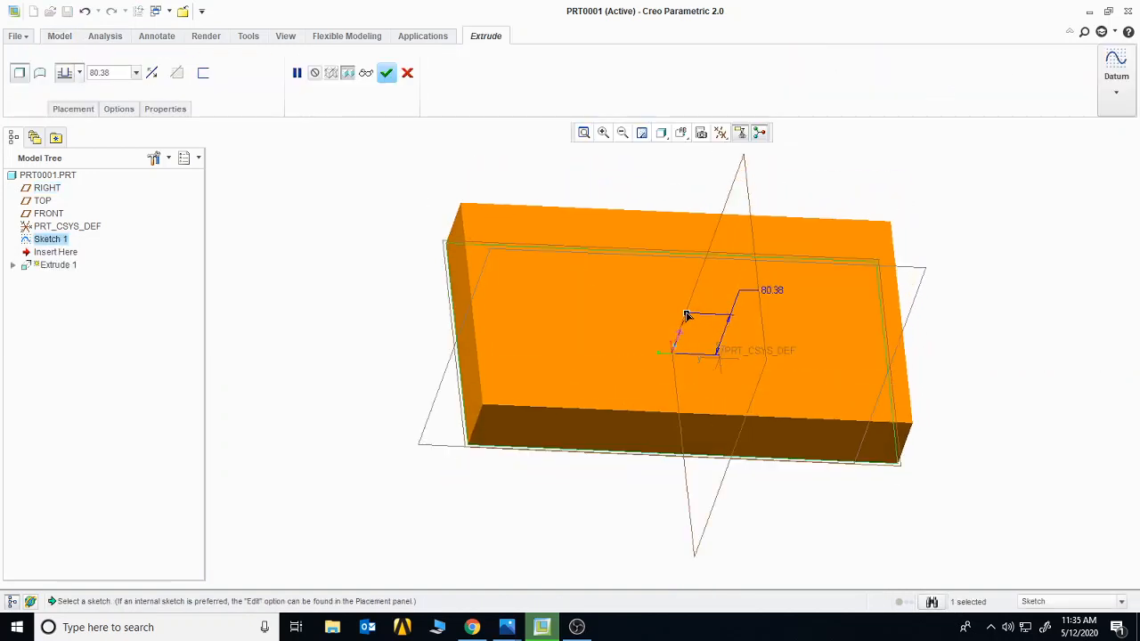
left_click(386, 72)
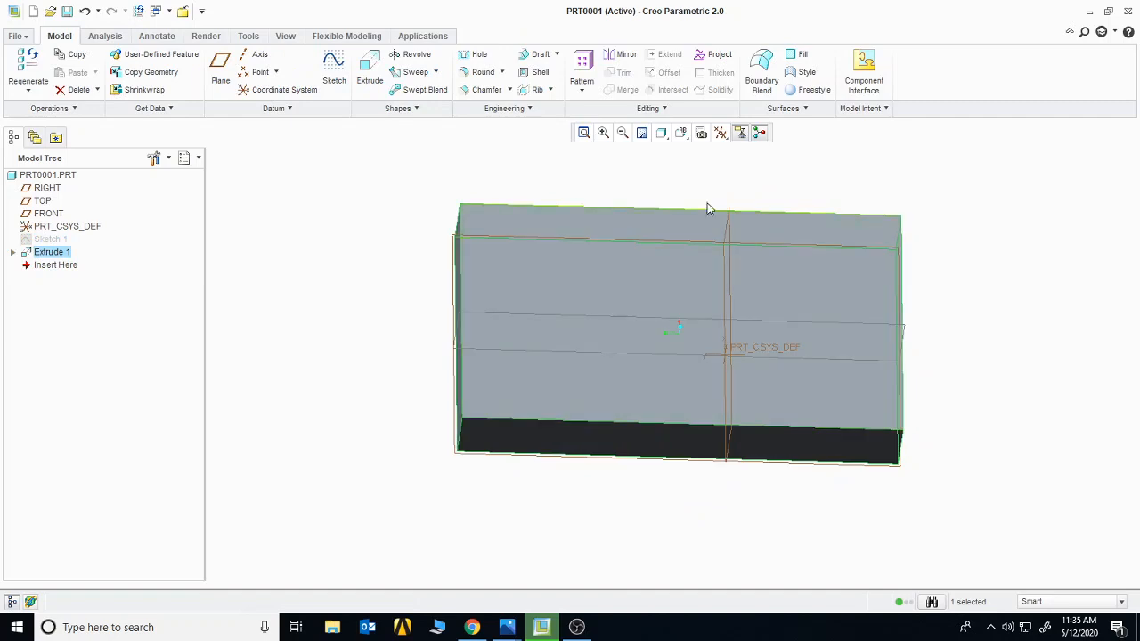
Open a new sketch on the block's large front face, viewed square-on
left_click(334, 67)
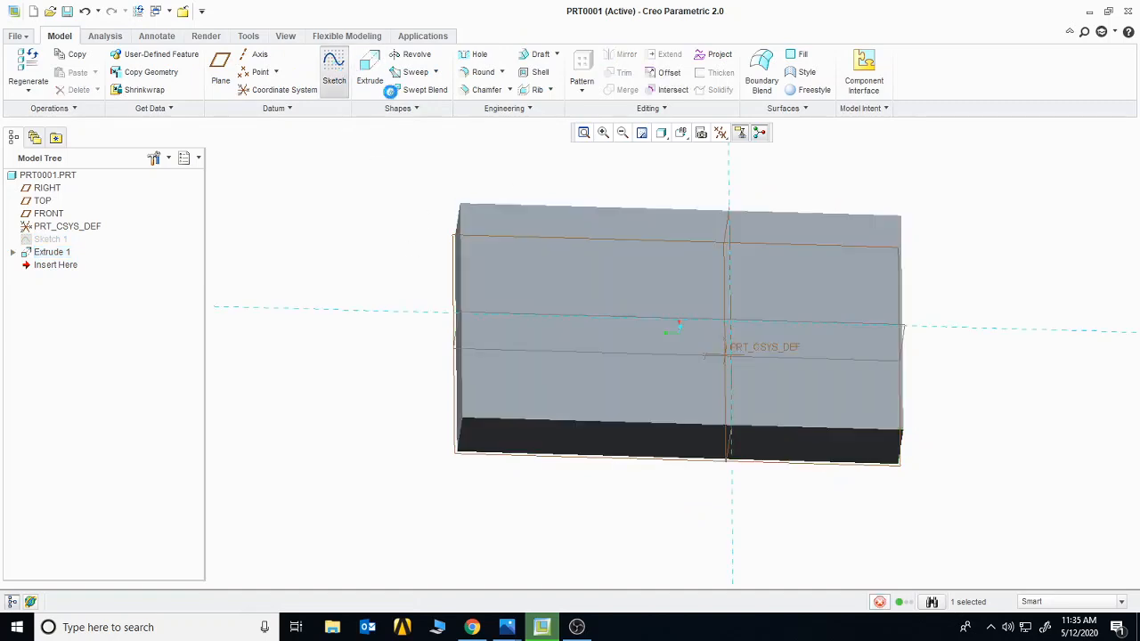
left_click(723, 137)
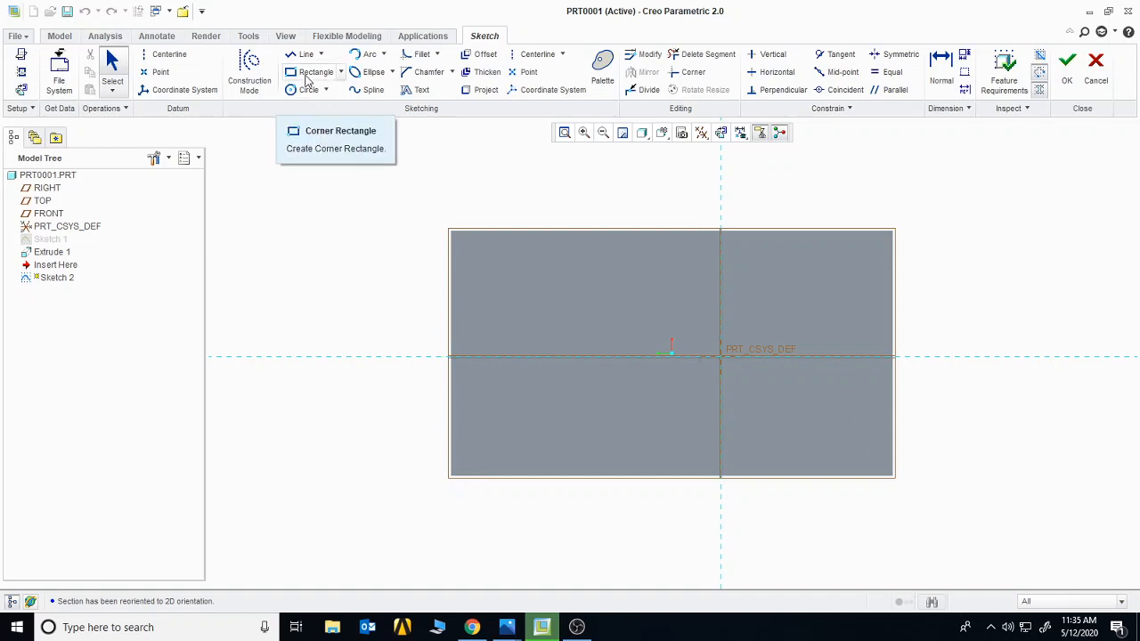
left_click(314, 73)
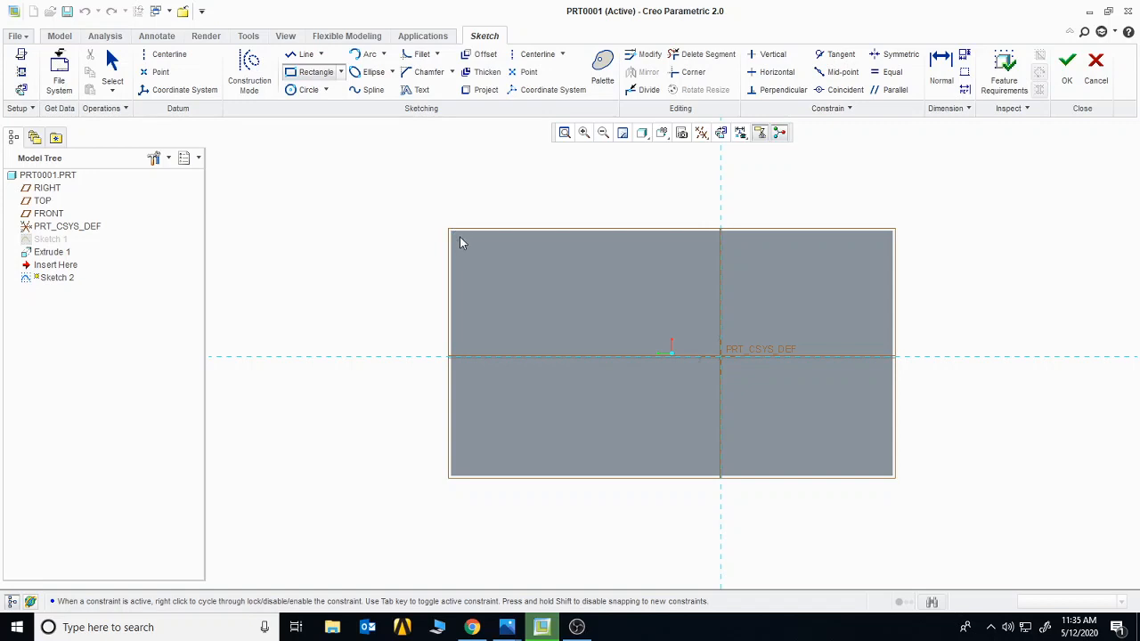
middle_click(460, 204)
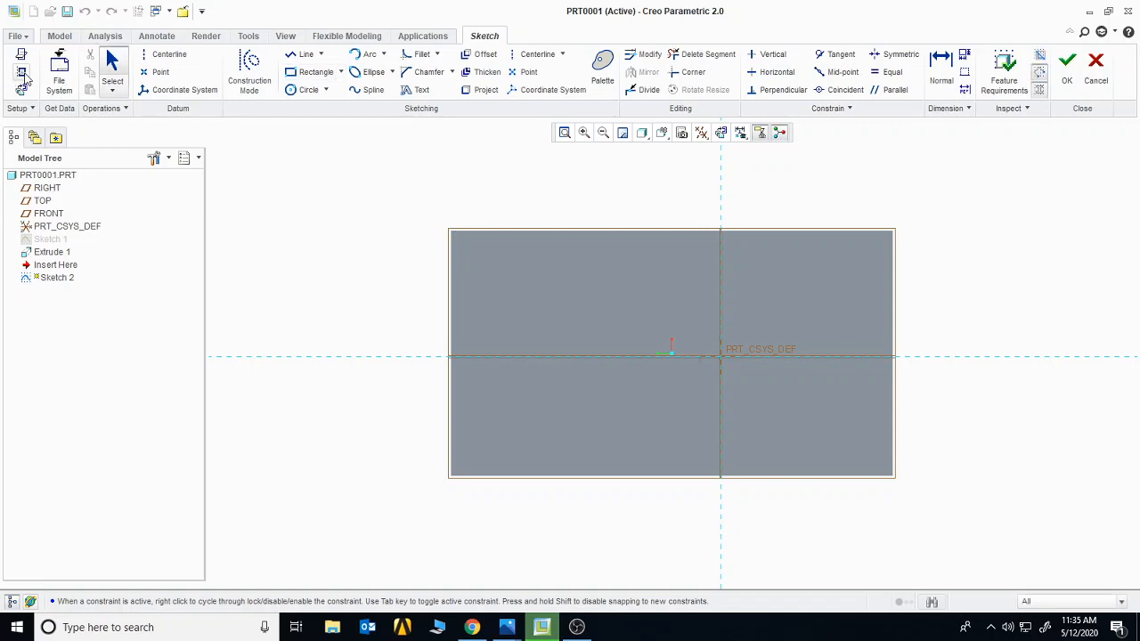
Add the block's left, top and bottom edges as sketch references
left_click(22, 74)
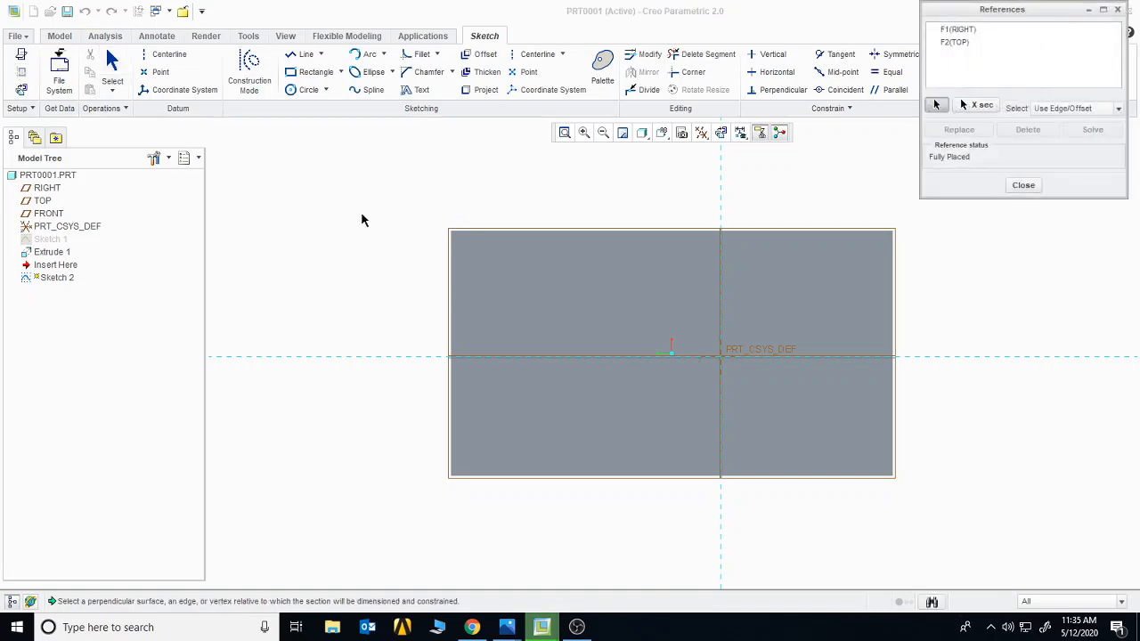
left_click(450, 288)
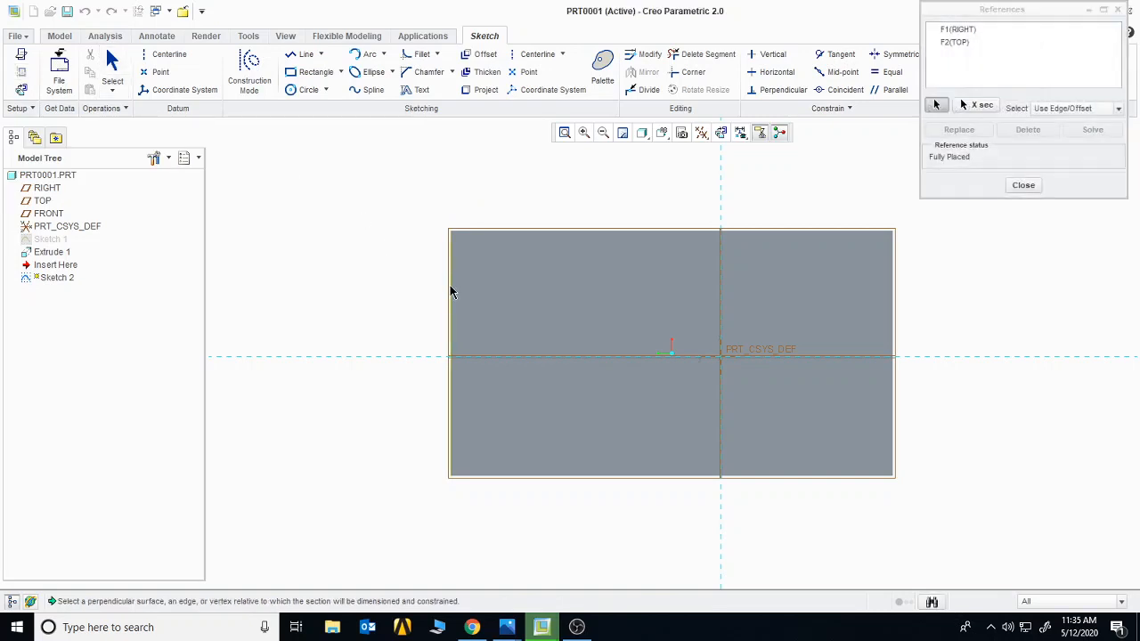
left_click(464, 233)
left_click(501, 477)
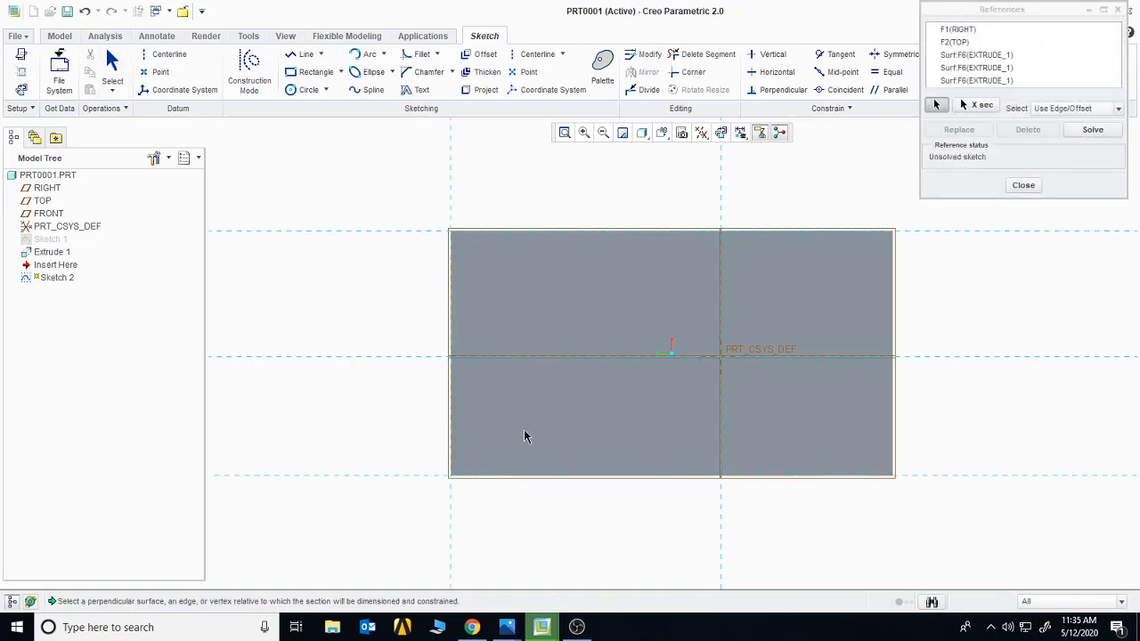
left_click(1023, 186)
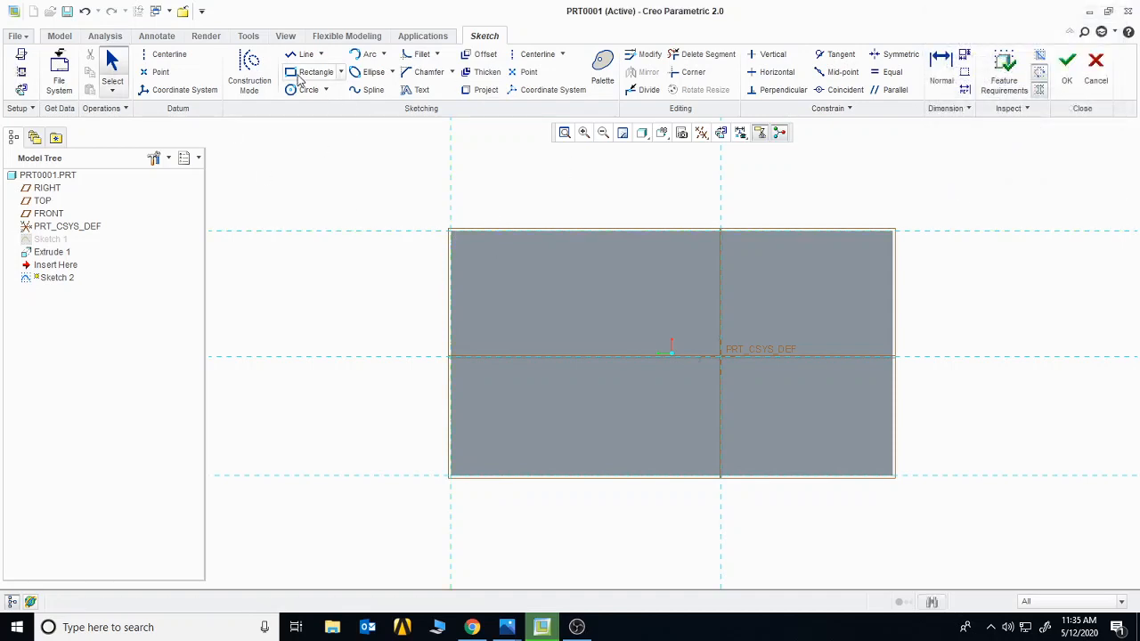
Sketch a narrow full-height rectangle along the block face's left edge and finish the sketch
left_click(304, 74)
left_click(451, 231)
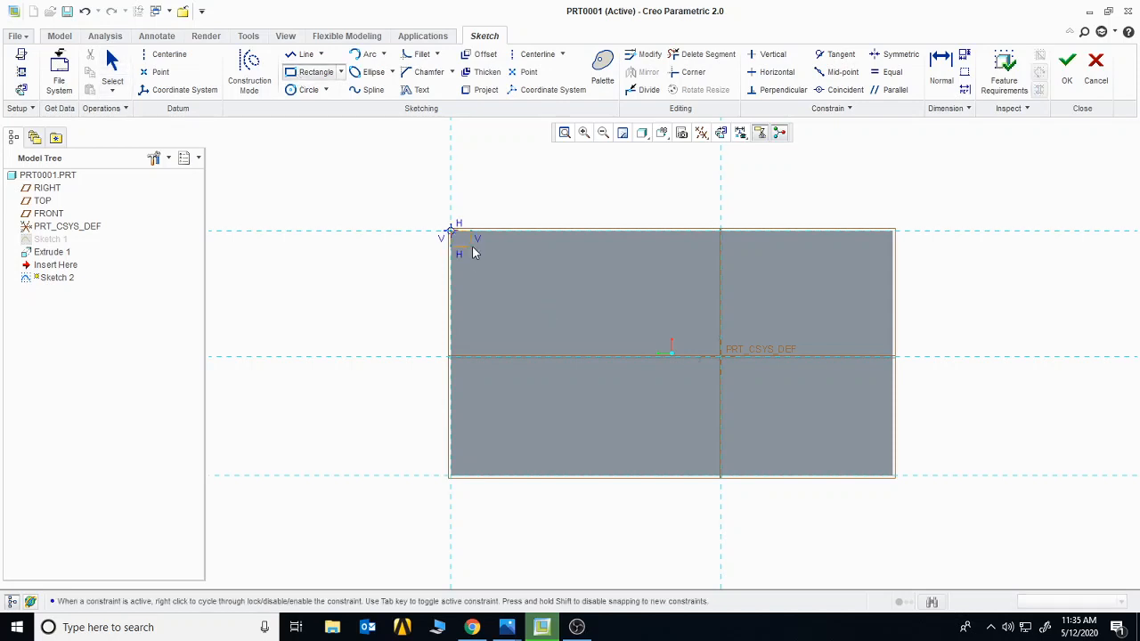
left_click(483, 476)
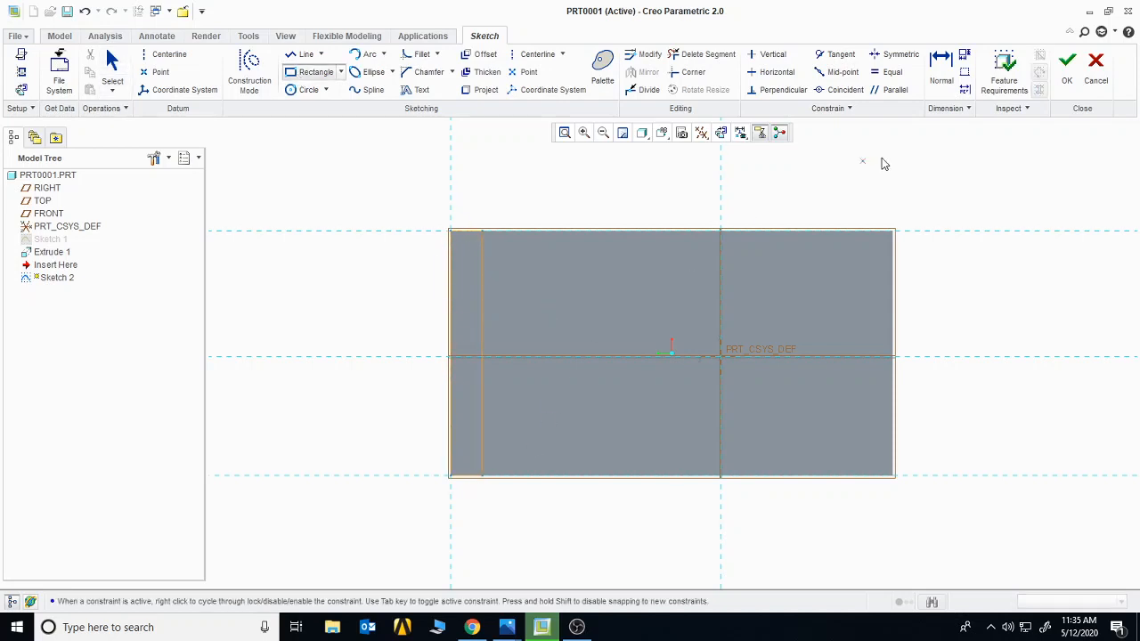
left_click(1066, 71)
Extrude the narrow rectangle away from the block's large face to form a tall upright end wall
left_click(369, 75)
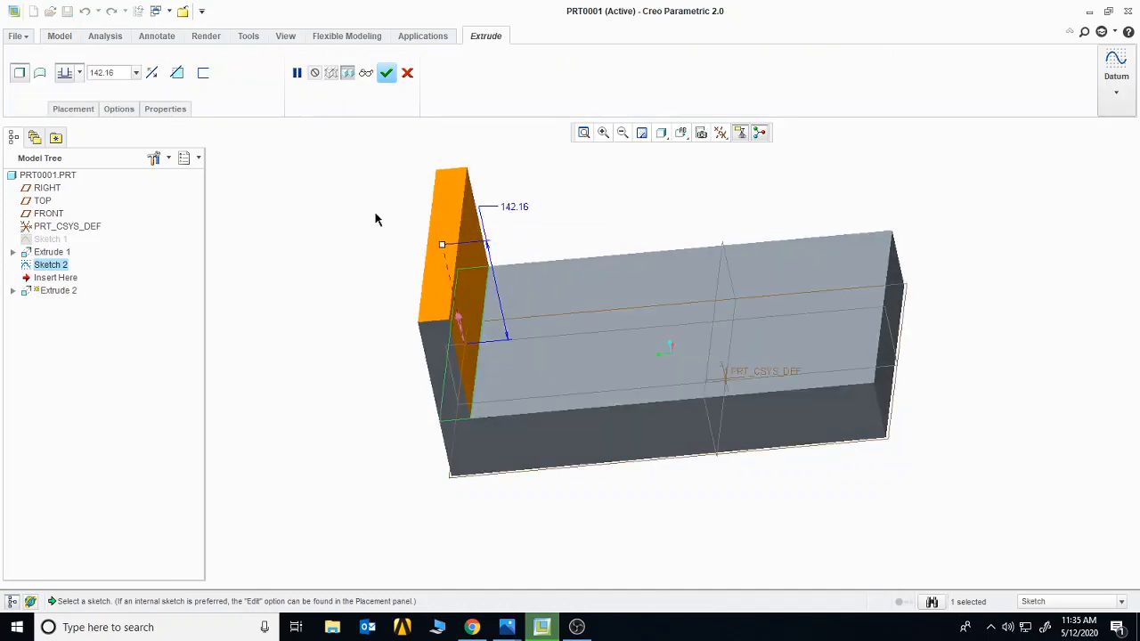
left_click_drag(442, 244, 427, 182)
left_click(387, 75)
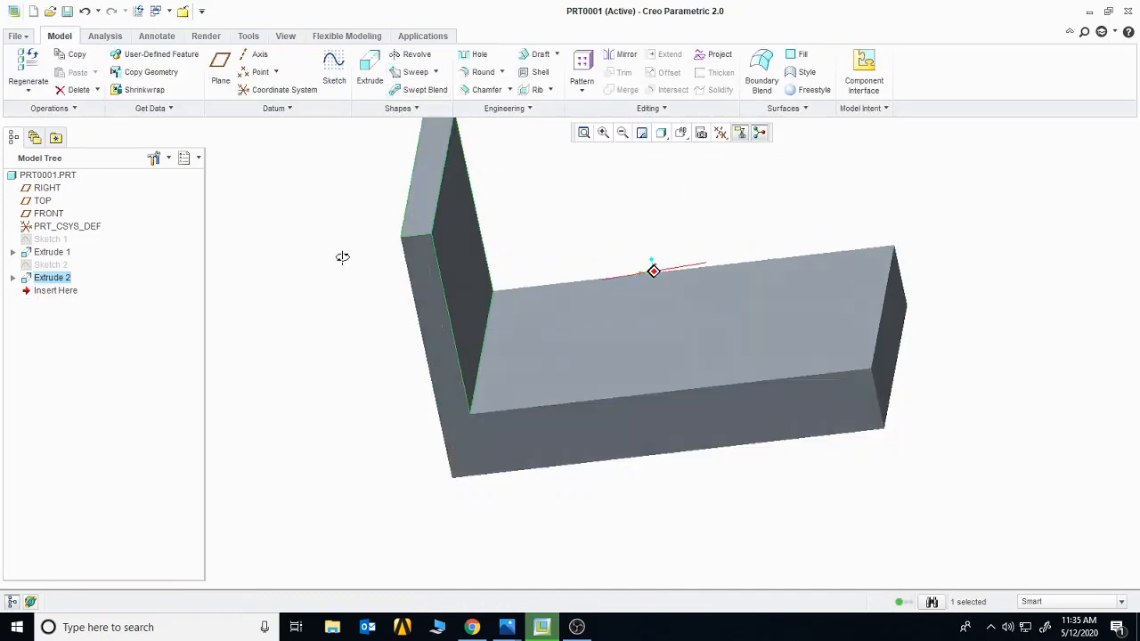
Start a Profile Rib on the RIGHT datum plane and orient its sketch view square-on
middle_click_drag(344, 257, 310, 279)
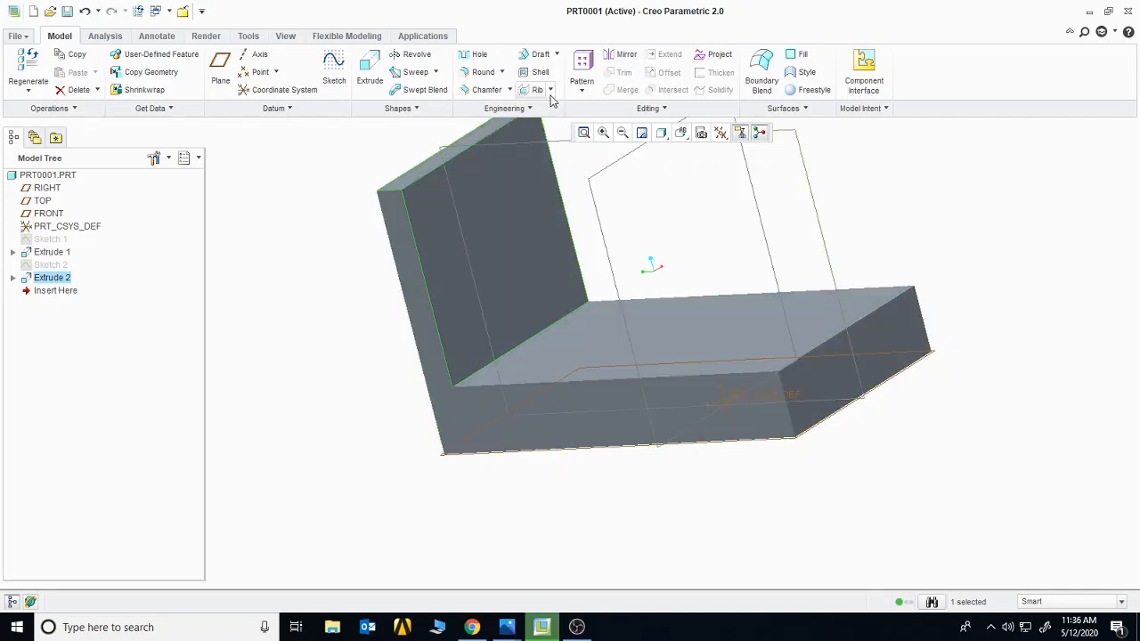
middle_click_drag(959, 188, 911, 223)
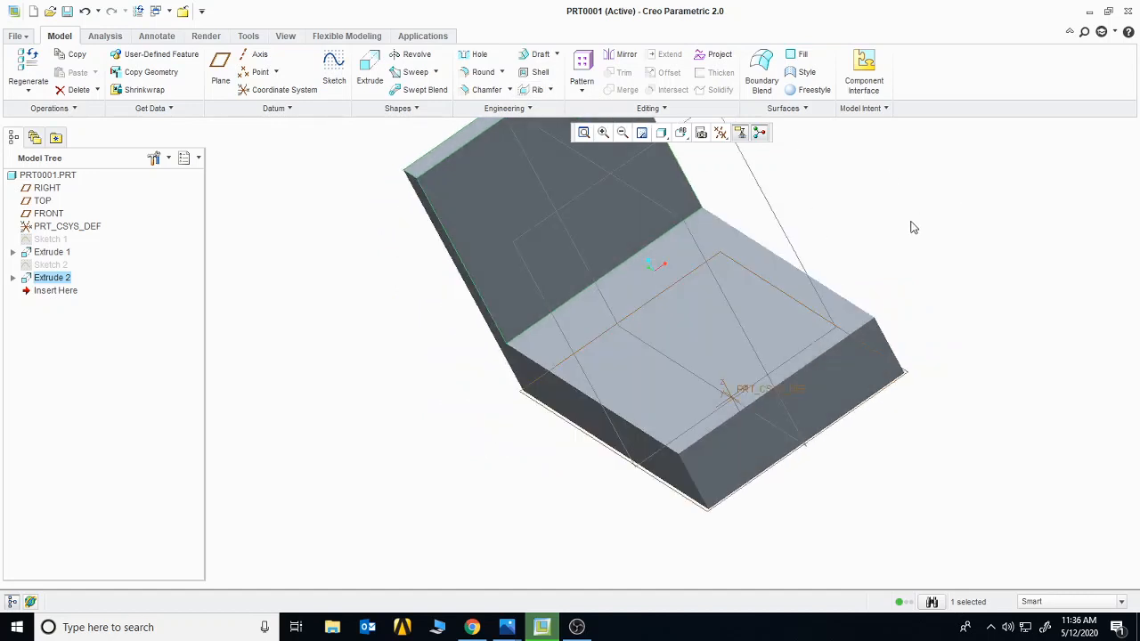
left_click(746, 337)
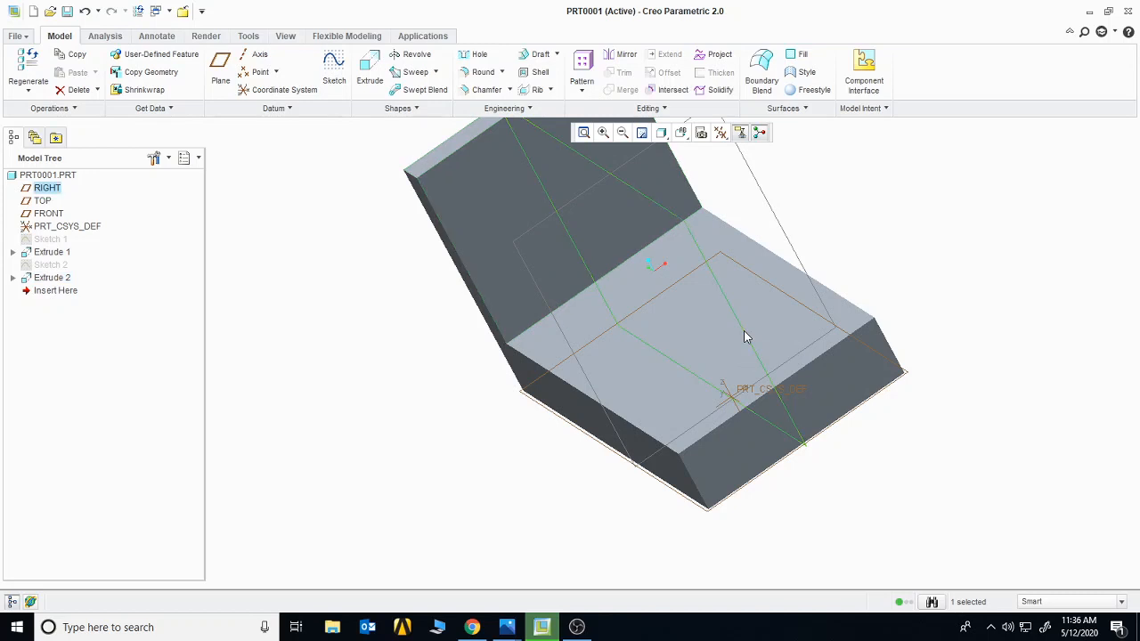
left_click(551, 91)
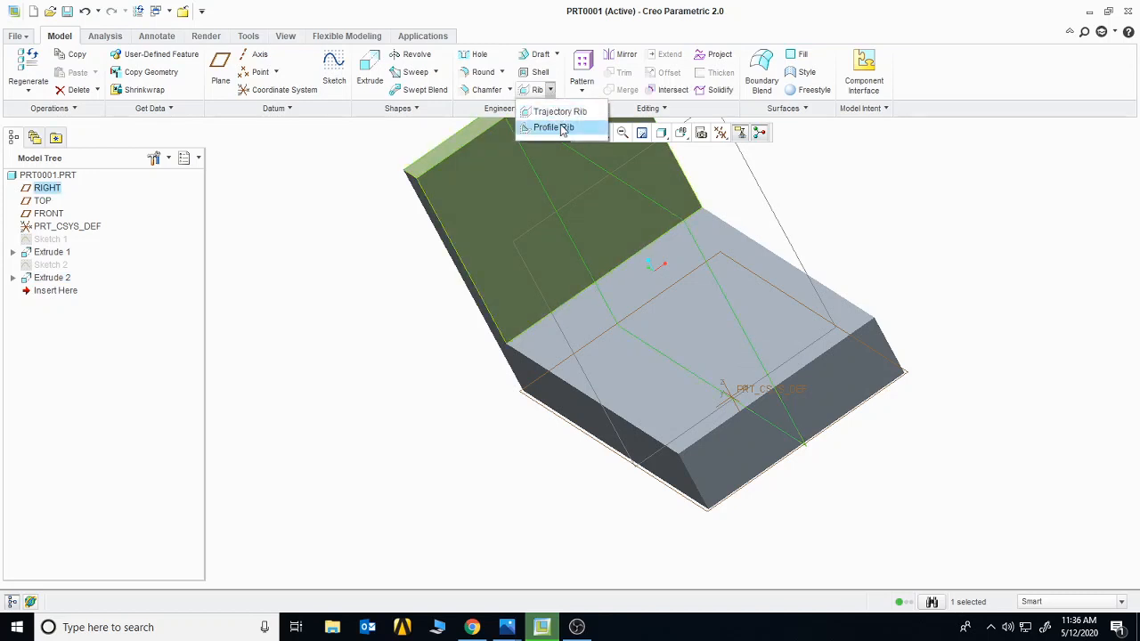
left_click(548, 127)
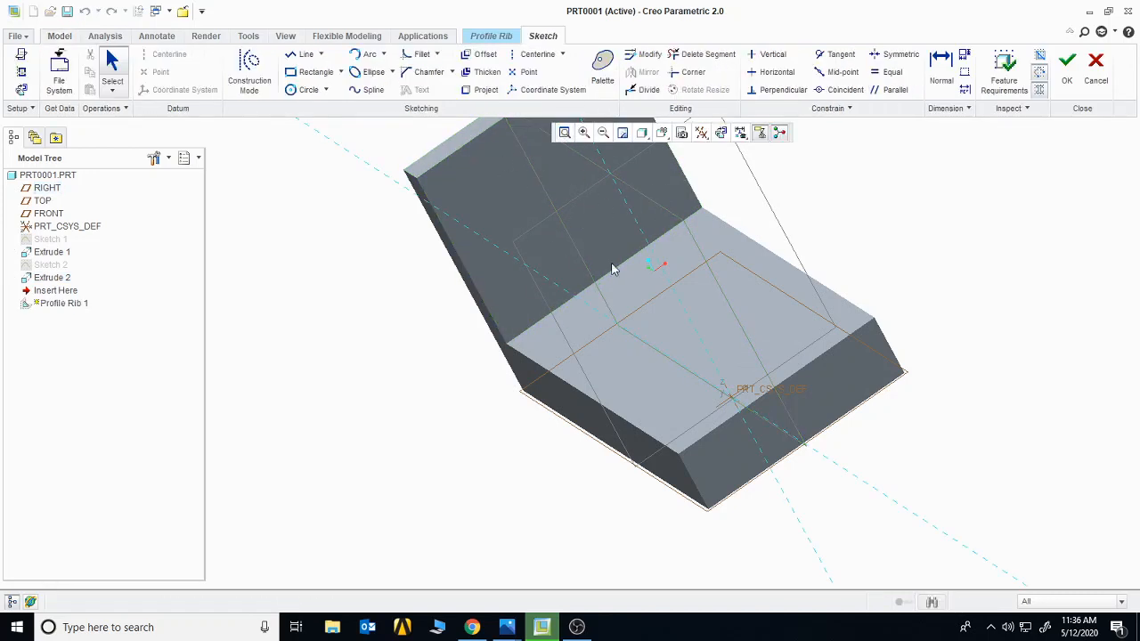
left_click(721, 133)
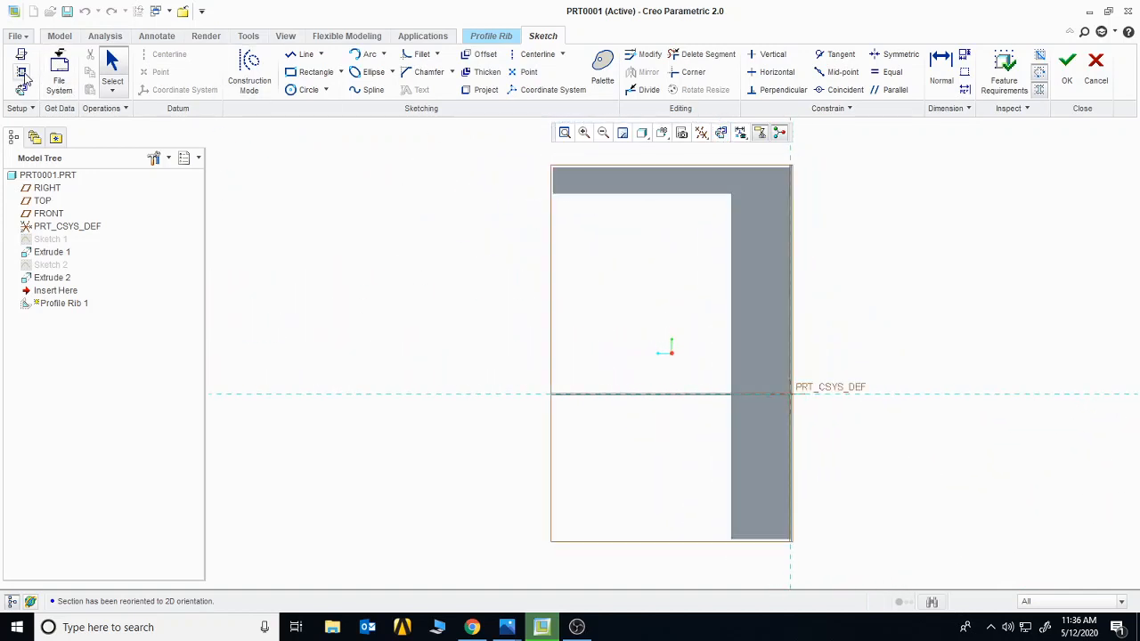
Add the inner edges of the upright wall and the base block as references for the rib sketch
left_click(22, 73)
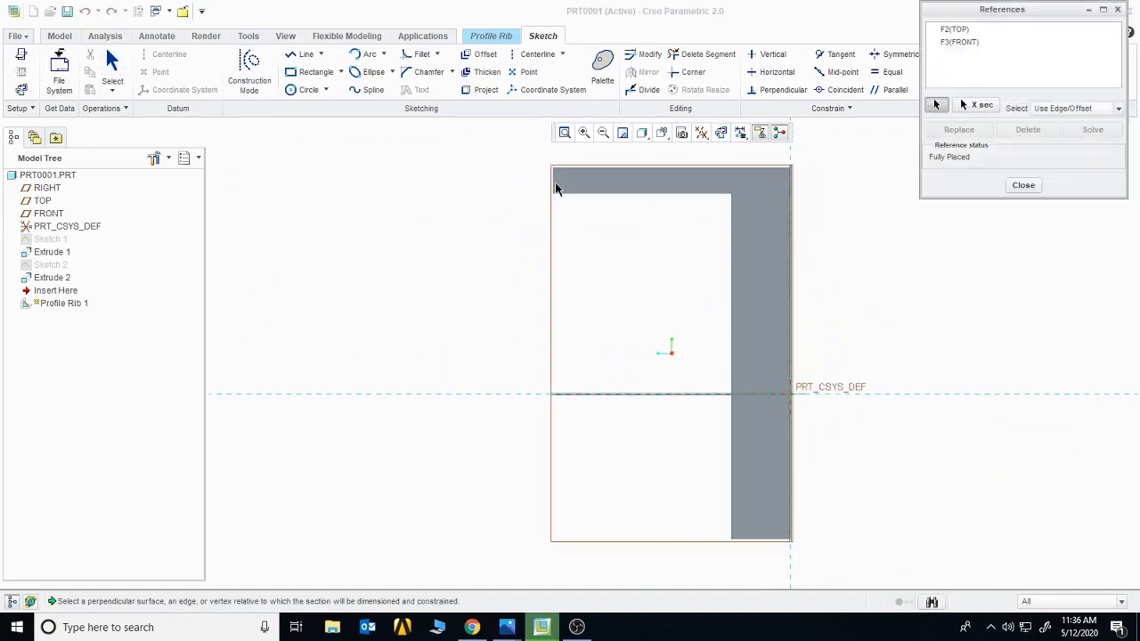
left_click(610, 195)
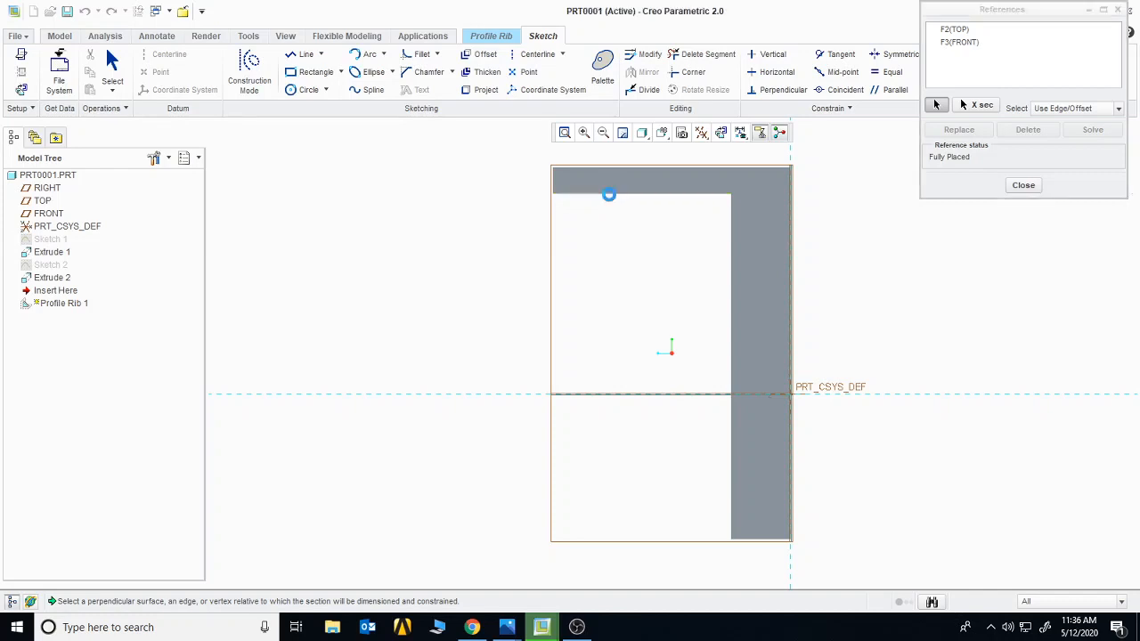
left_click(730, 263)
left_click(1022, 186)
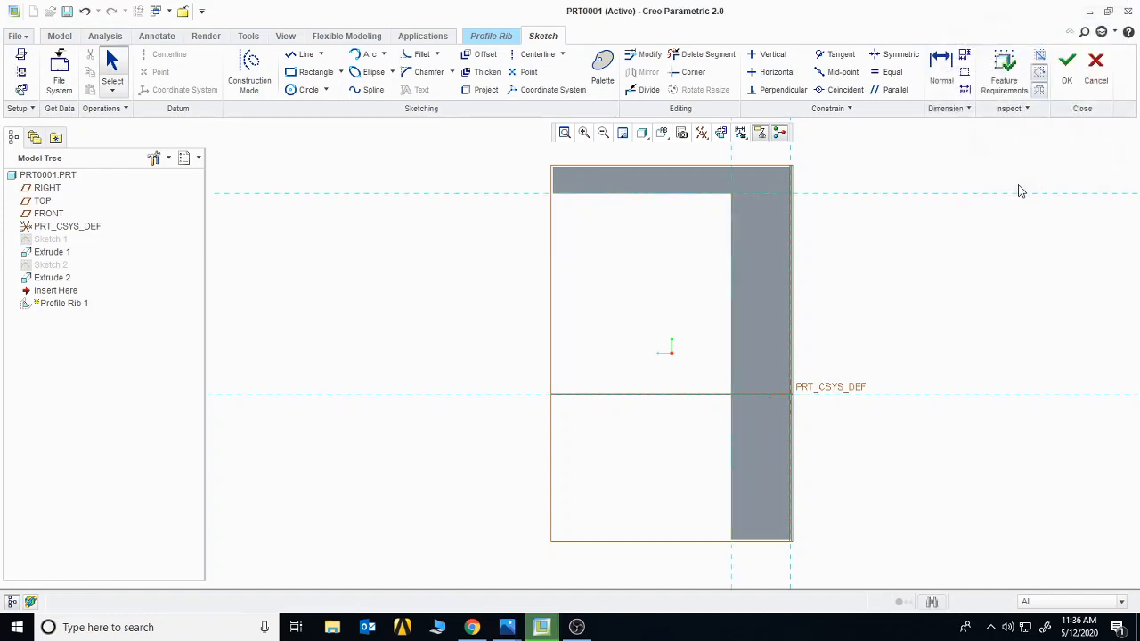
Sketch a diagonal line from the wall's inner edge to the block's inner edge and finish the rib sketch
left_click(607, 193)
left_click(730, 318)
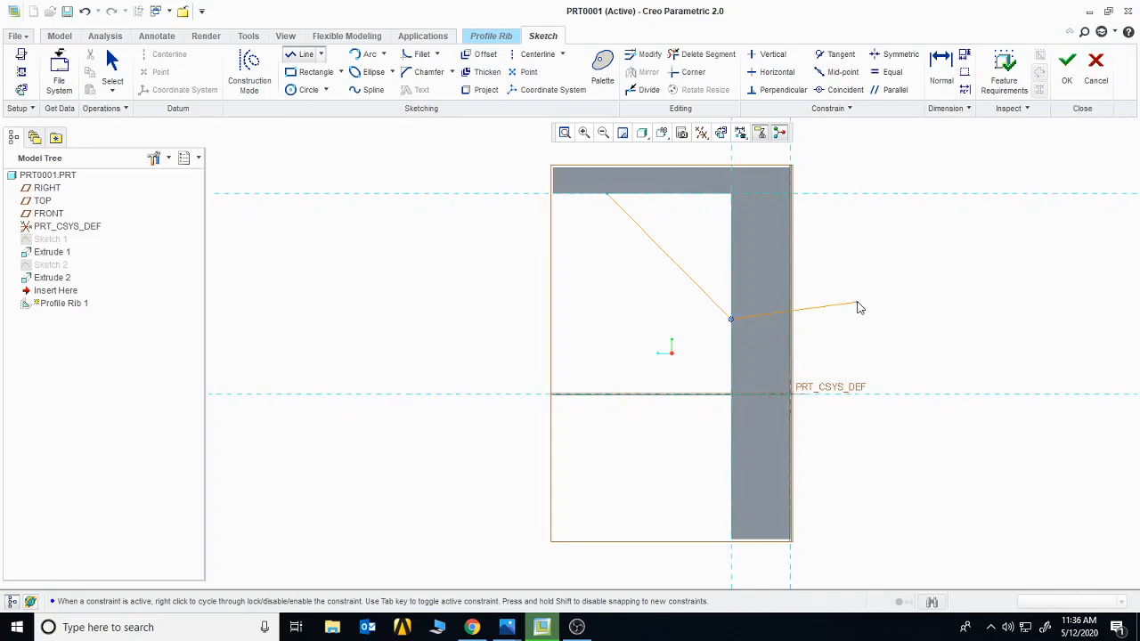
middle_click(1100, 125)
left_click(1067, 67)
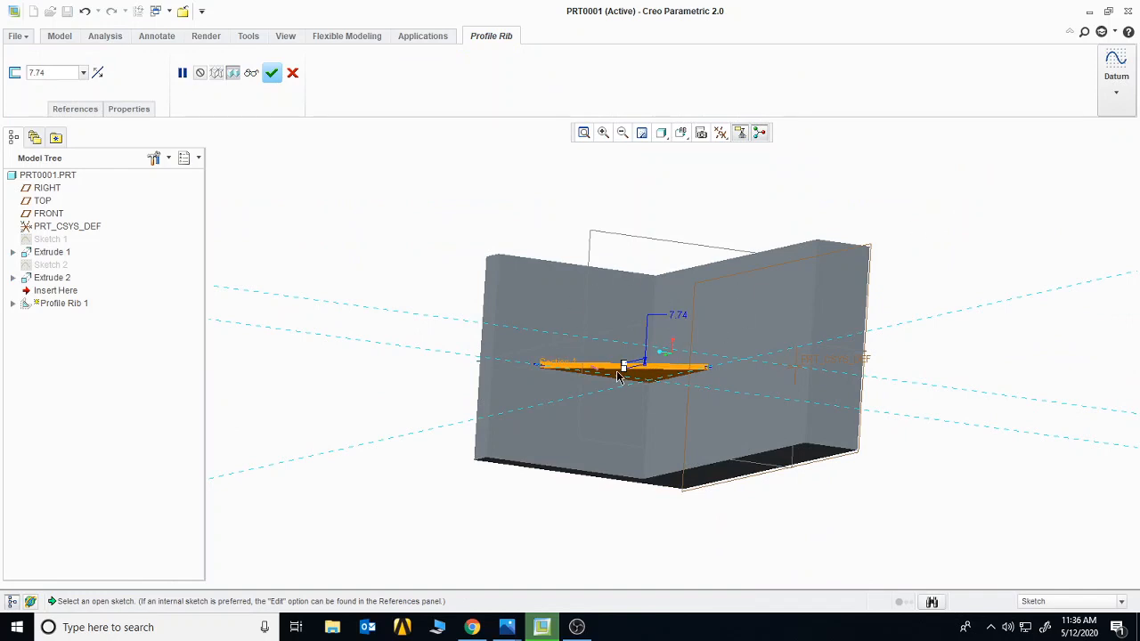
Try the rib thickness on each side of the sketch plane, ending with it centred on both sides at about 45.50
mouse_move(623, 372)
left_mouse_down()
mouse_move(621, 470)
mouse_move(626, 310)
mouse_move(626, 325)
left_mouse_up()
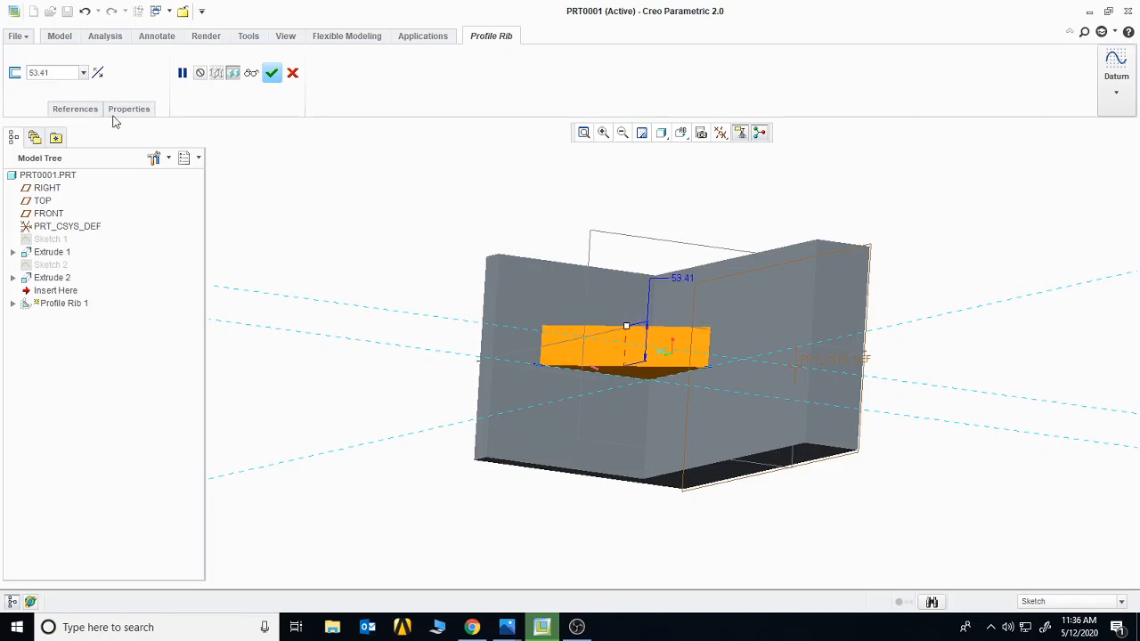
left_click(99, 73)
left_click_drag(622, 407, 620, 416)
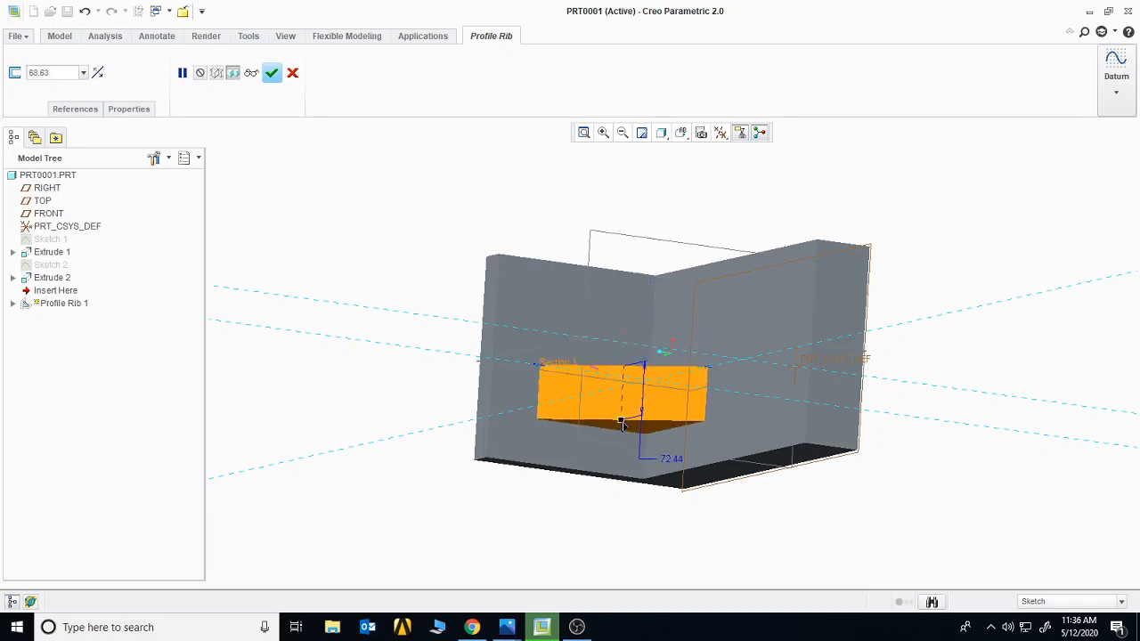
left_click(99, 73)
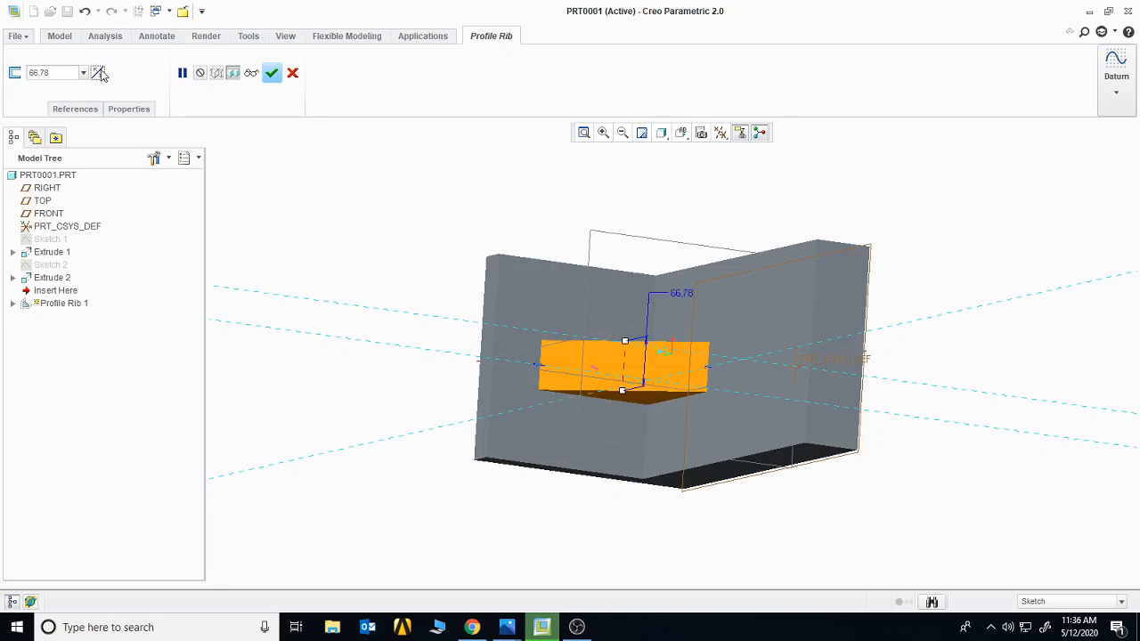
mouse_move(621, 390)
left_mouse_down()
mouse_move(621, 411)
mouse_move(622, 388)
left_mouse_up()
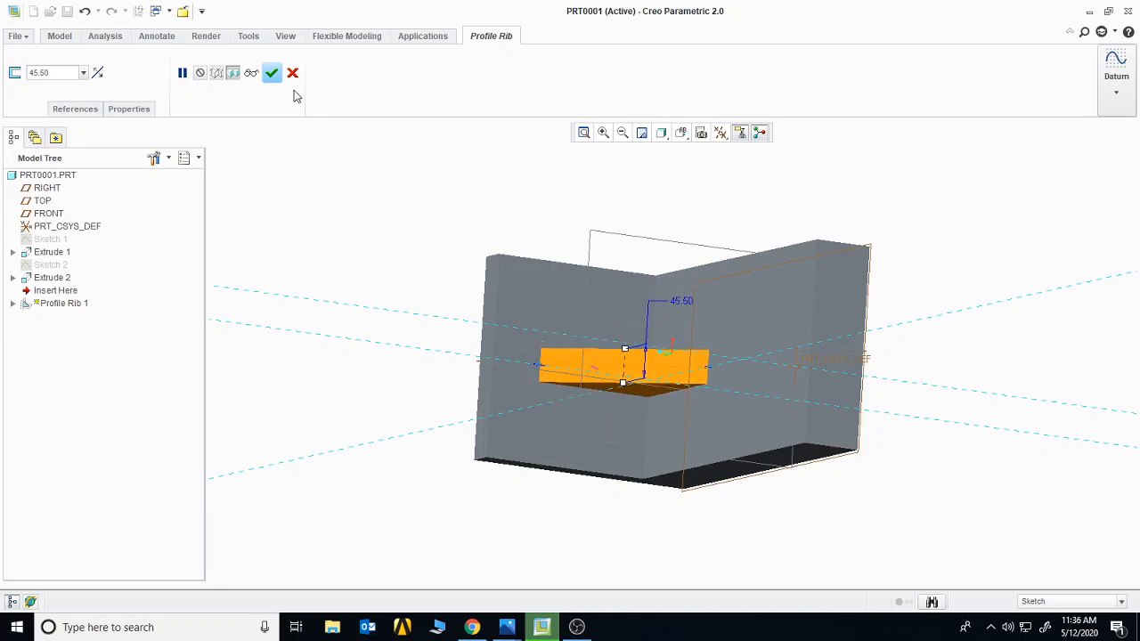
Complete the profile rib between the base block and the upright wall and examine it from several sides
left_click(272, 73)
middle_click_drag(420, 264, 609, 370)
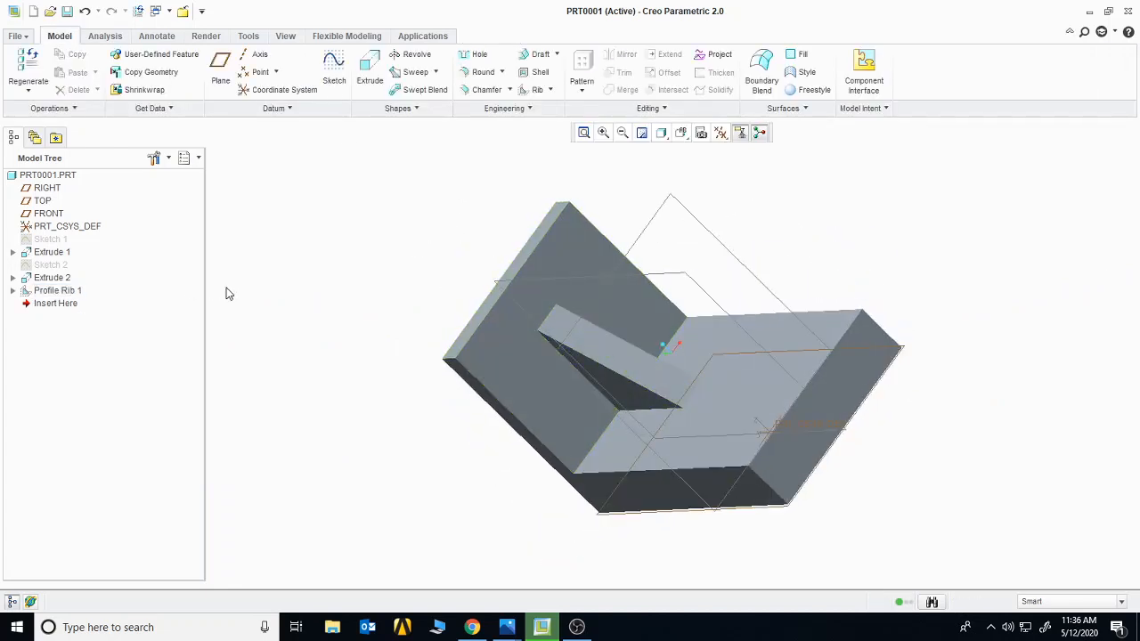
middle_click_drag(224, 293, 332, 361)
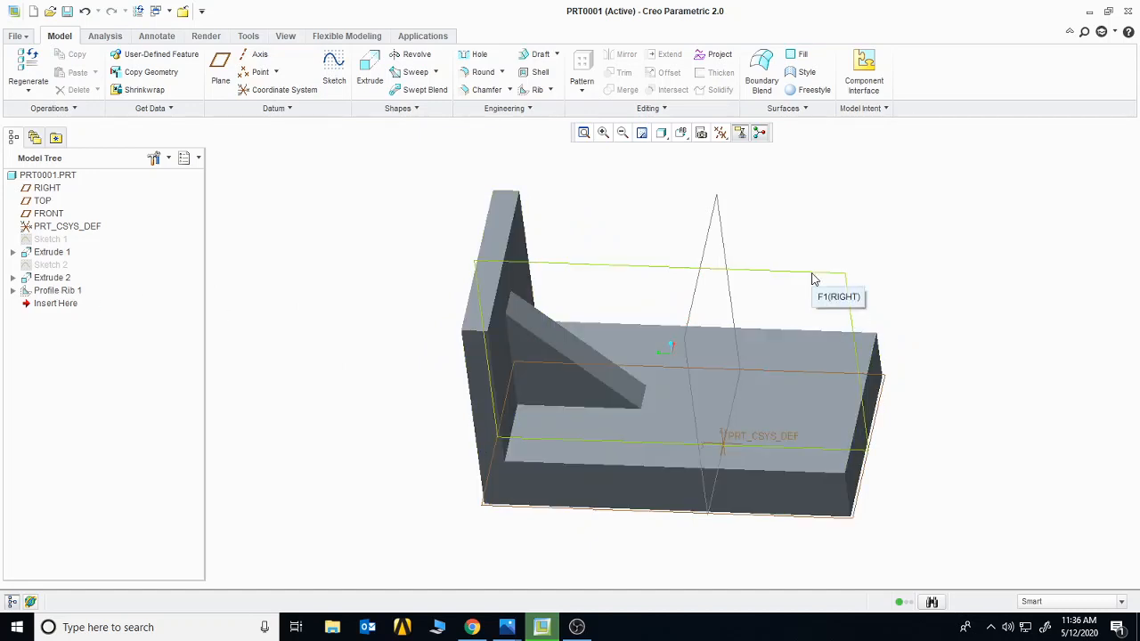
middle_click_drag(812, 279, 771, 376)
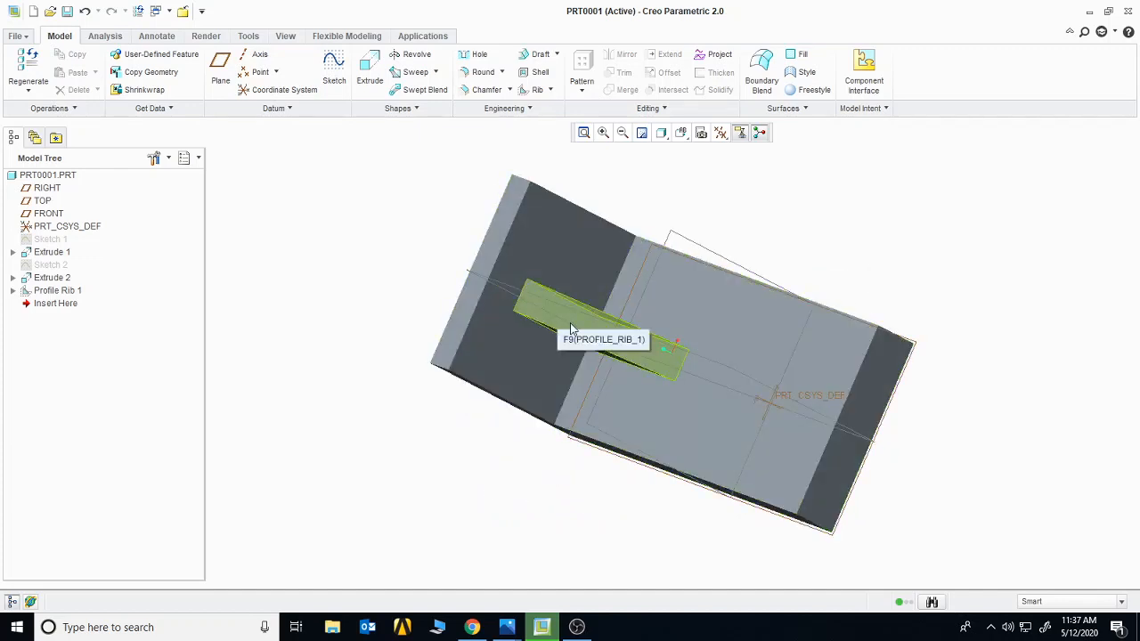
middle_click_drag(570, 329, 669, 227)
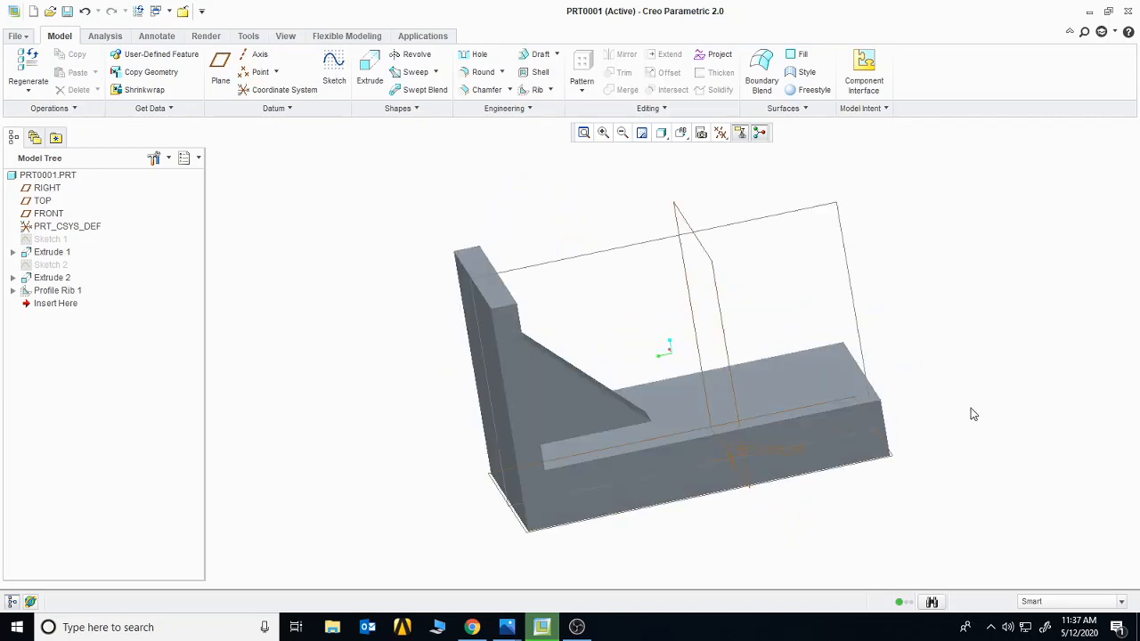
middle_click_drag(970, 412, 835, 470)
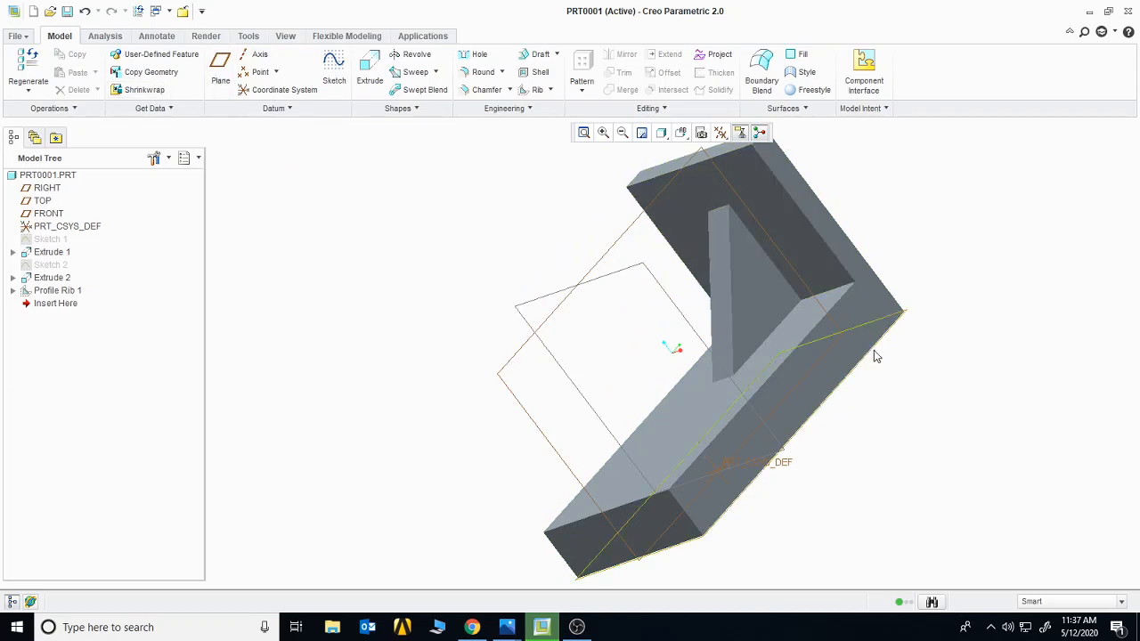
Create a datum plane offset about 62.8 inward from the side face of Extrude 1, between the rib and that face
left_click(858, 307)
left_click(857, 307)
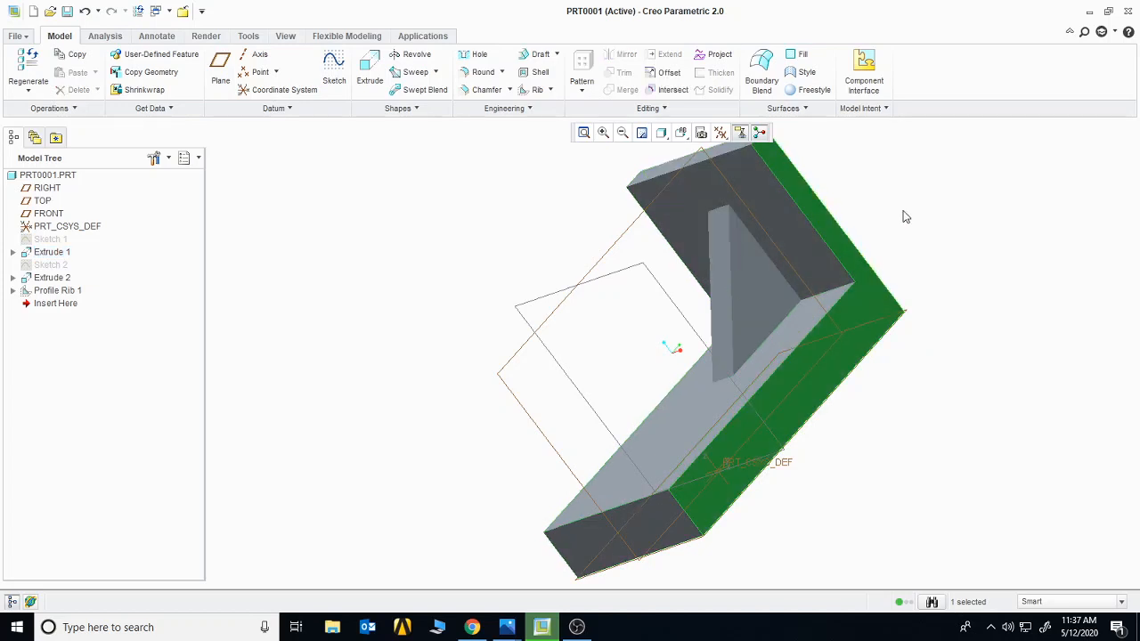
left_click(220, 71)
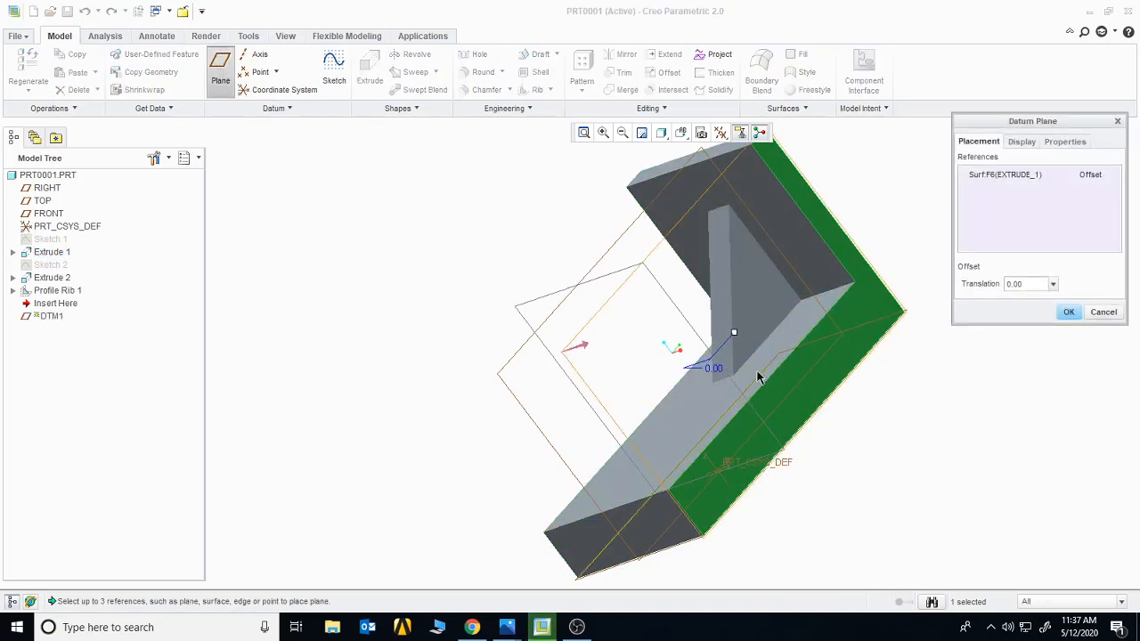
mouse_move(735, 334)
left_mouse_down()
mouse_move(864, 287)
mouse_move(668, 341)
mouse_move(504, 341)
mouse_move(784, 324)
mouse_move(618, 341)
mouse_move(674, 320)
mouse_move(605, 323)
mouse_move(683, 330)
mouse_move(669, 331)
left_mouse_up()
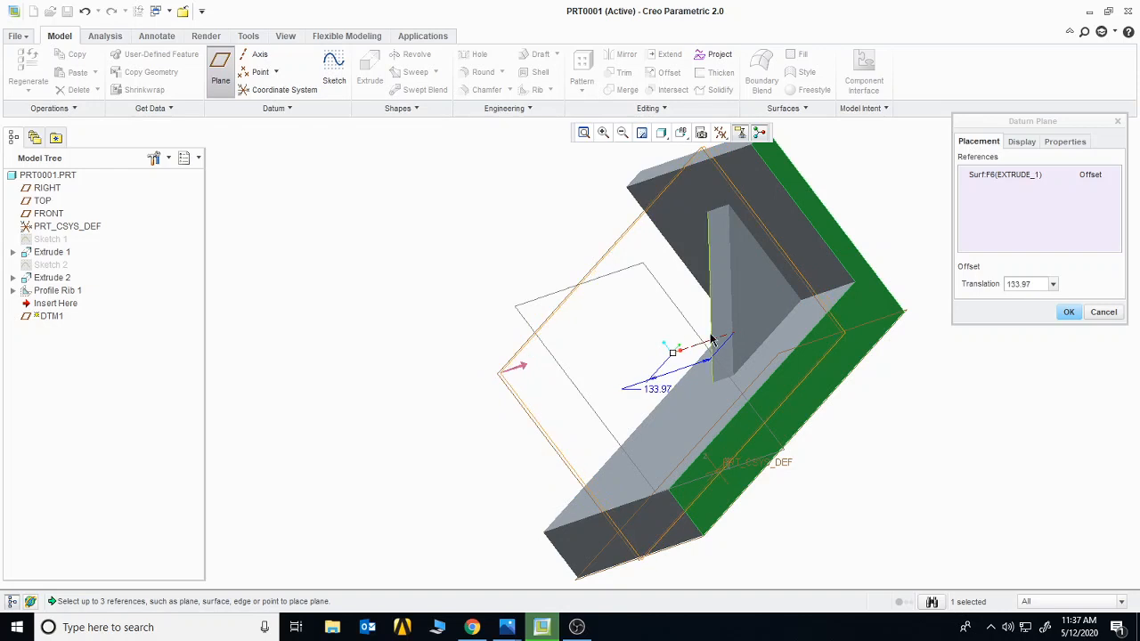
middle_click_drag(709, 337, 766, 322)
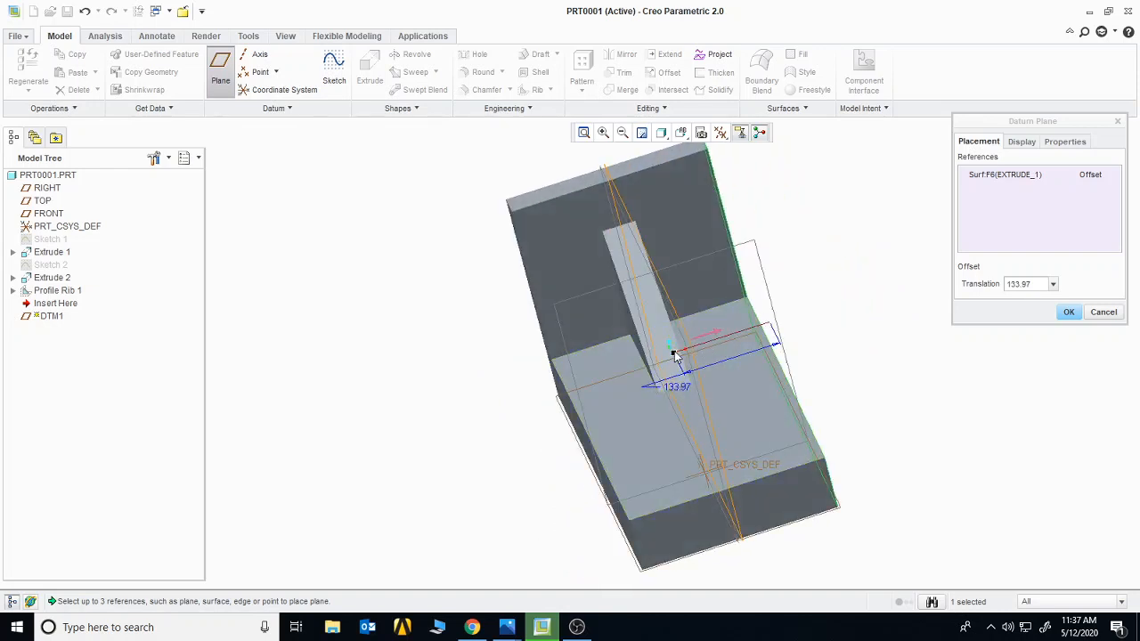
left_click_drag(674, 355, 734, 363)
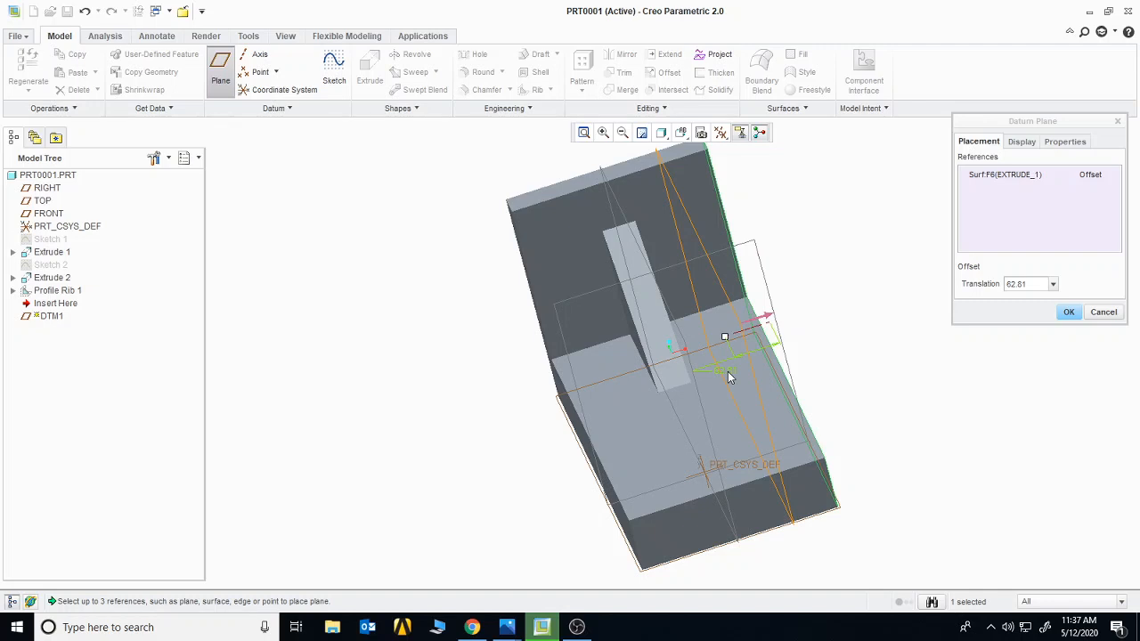
left_click(1068, 313)
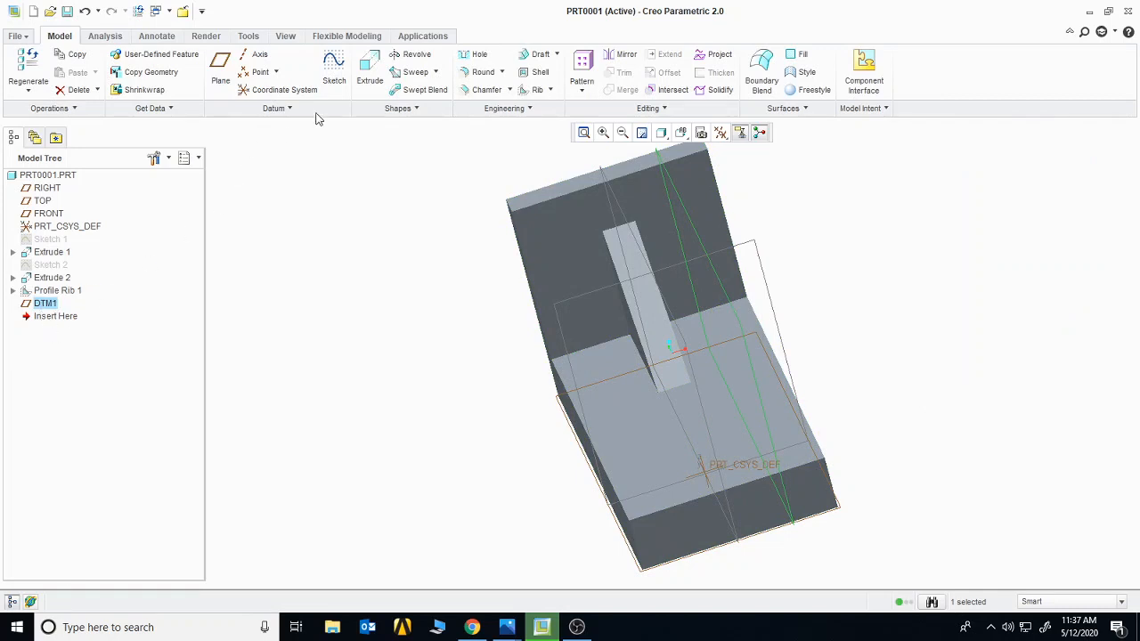
Start a profile rib sketch on the new datum plane and add the inner faces of the upright wall and base as references
left_click(550, 92)
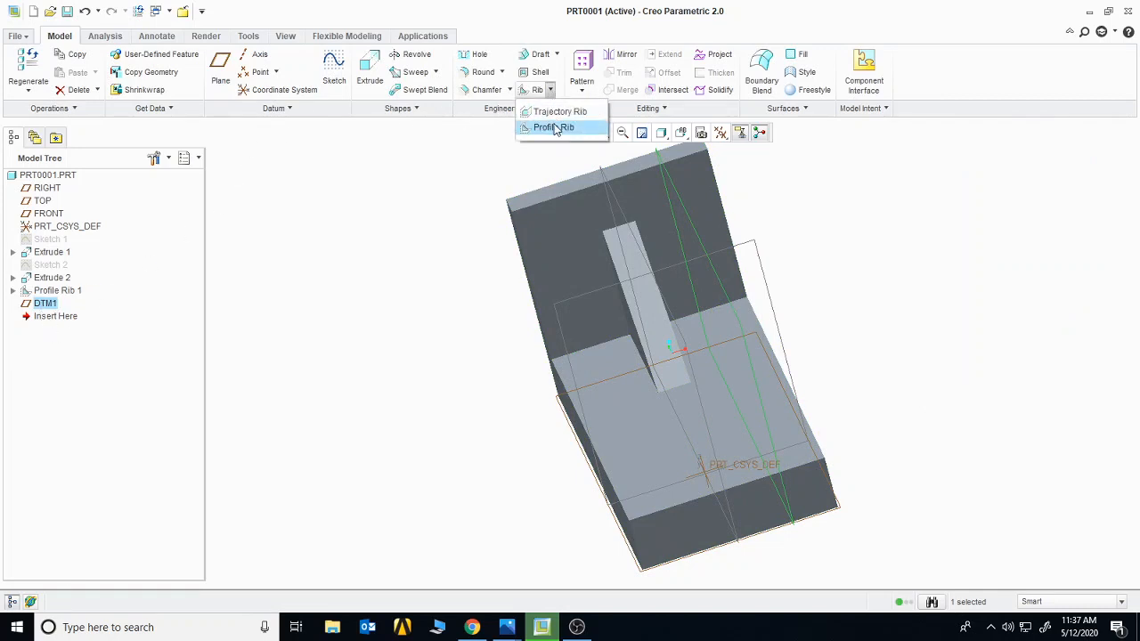
left_click(553, 127)
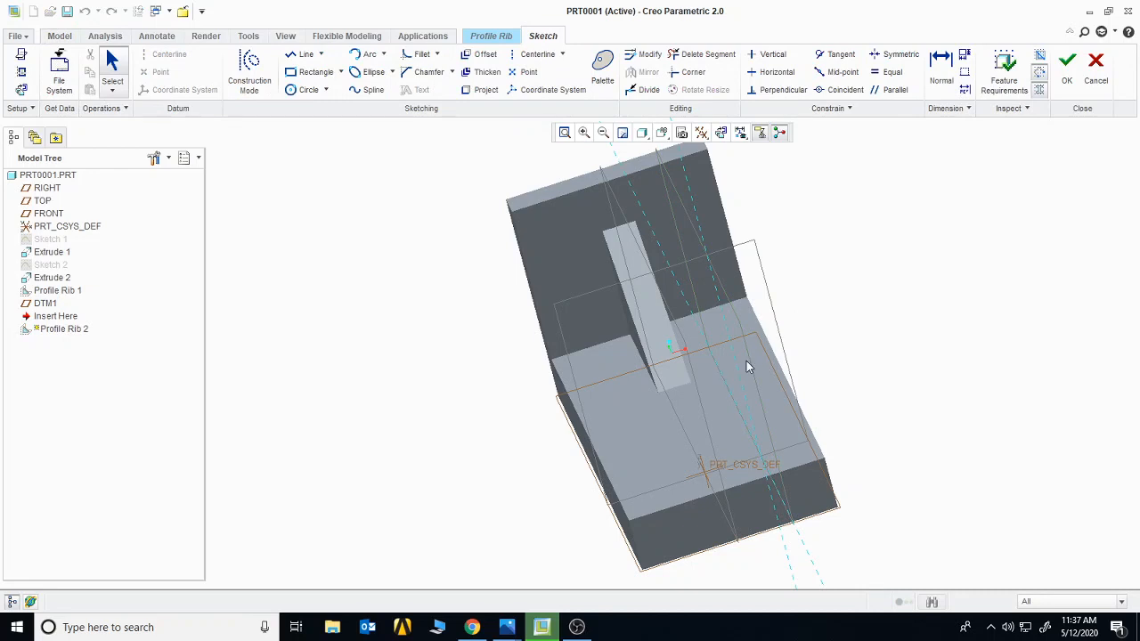
left_click(722, 135)
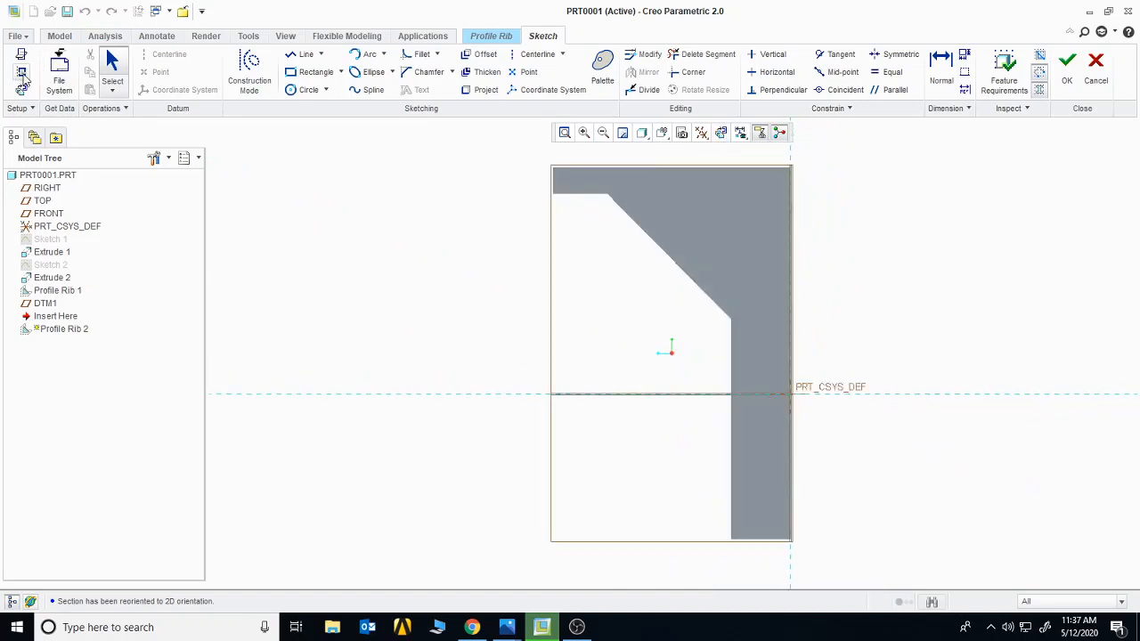
left_click(22, 72)
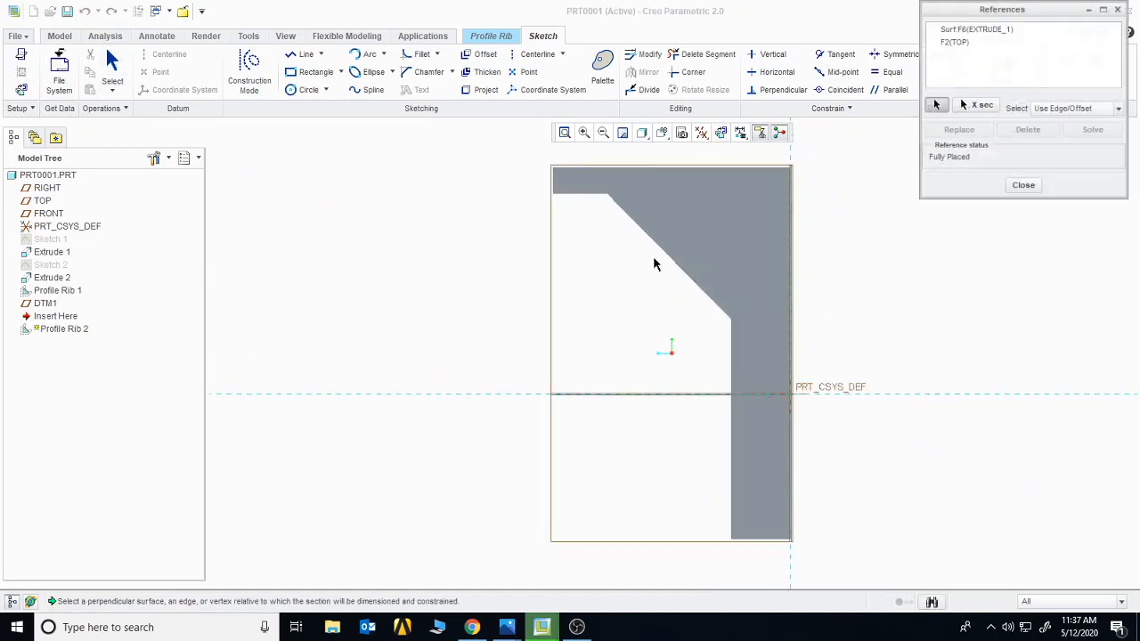
left_click(644, 196)
left_click(730, 263)
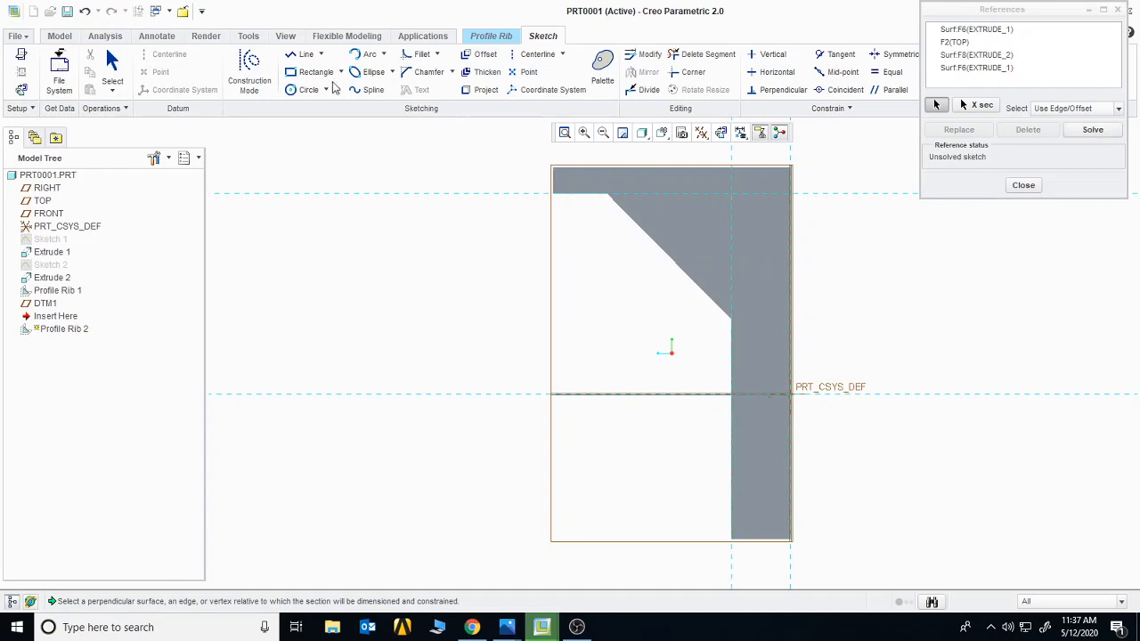
Sketch a three-point arc from the upright wall's inner face to the base's inner face and finish the rib sketch
left_click(386, 56)
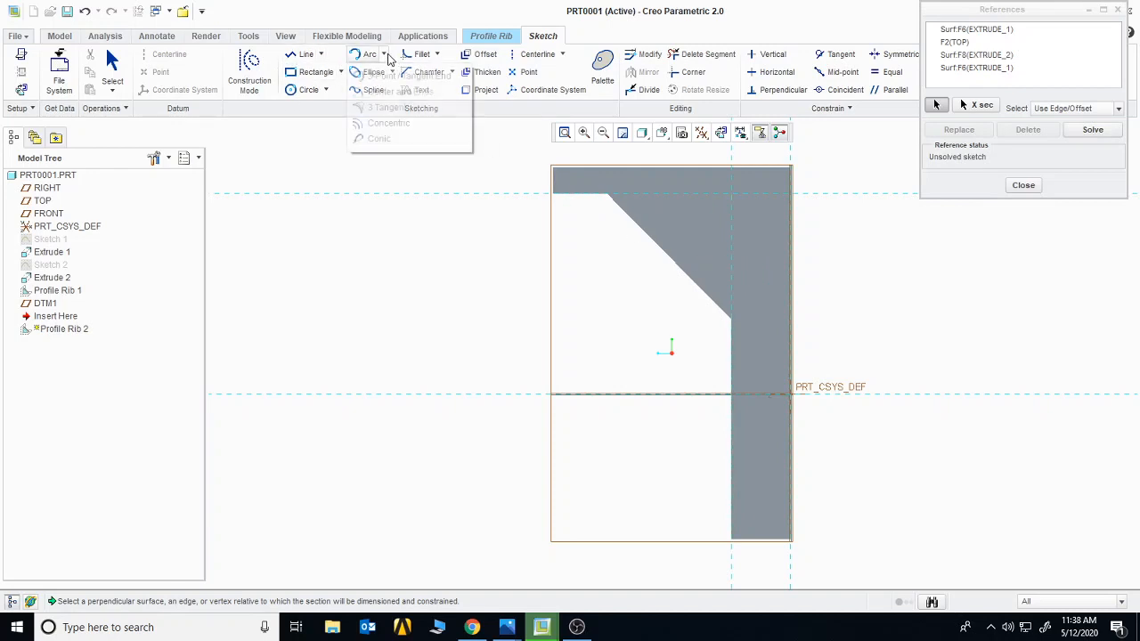
left_click(397, 76)
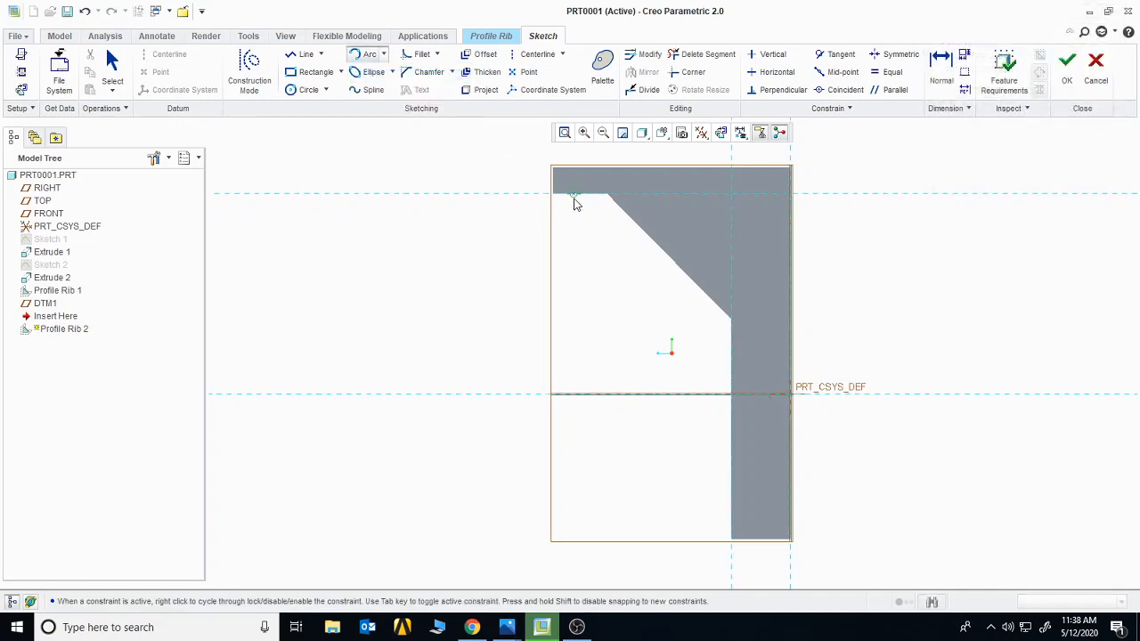
left_click(730, 368)
left_click(665, 347)
middle_click(665, 346)
left_click(1068, 64)
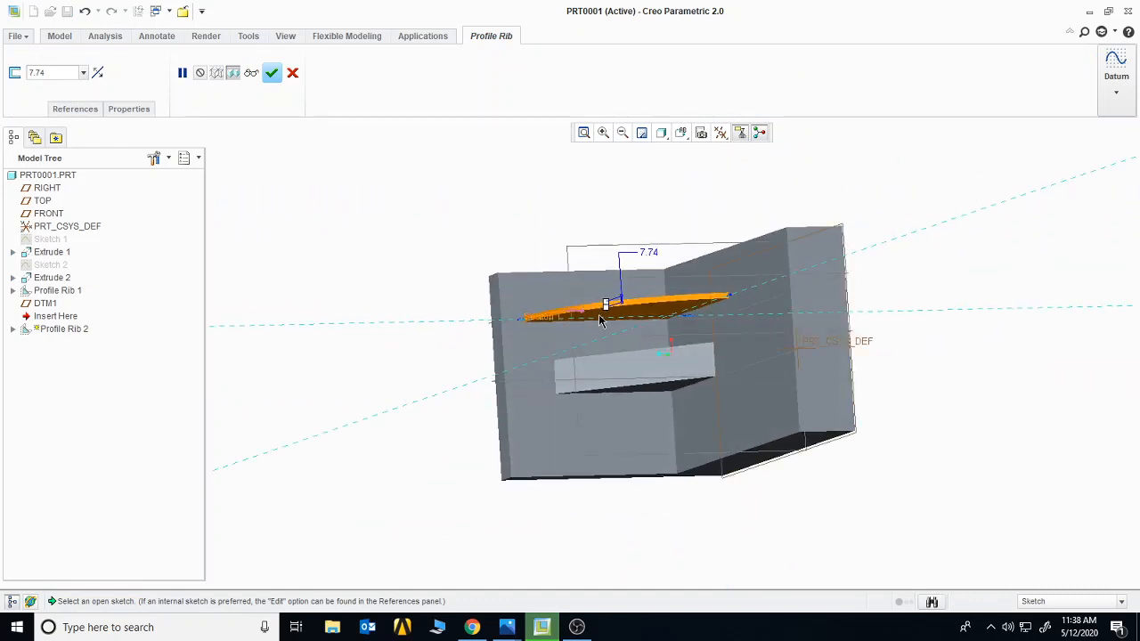
Thicken the curved rib to about 15.5 and cycle its thickness side back to symmetric about the sketch plane
left_click_drag(605, 309, 606, 312)
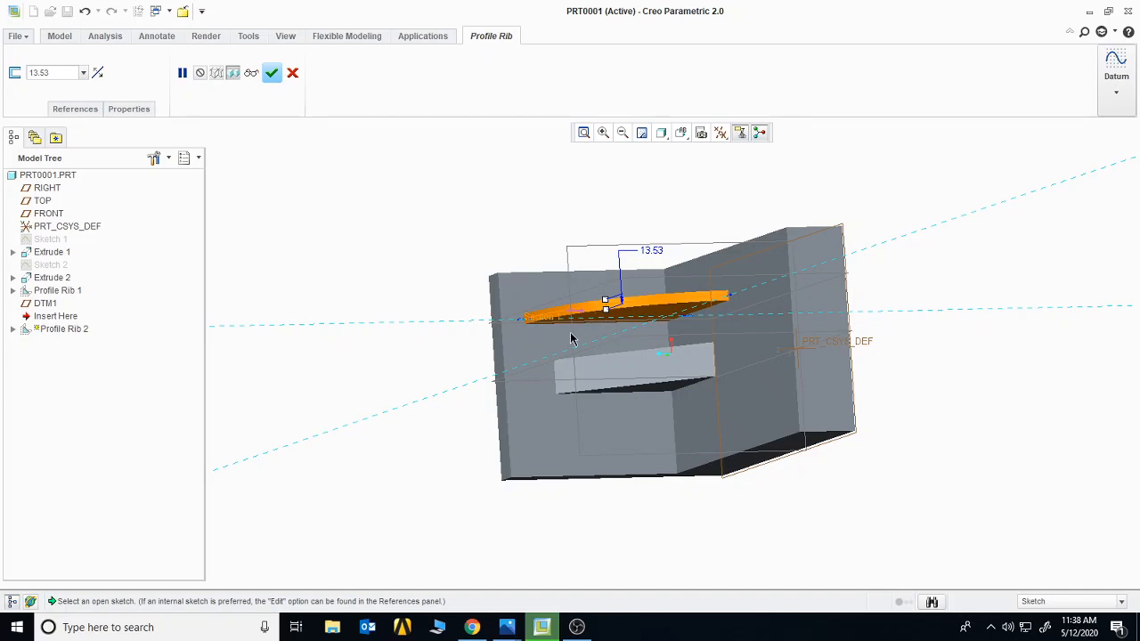
left_click_drag(605, 301, 607, 309)
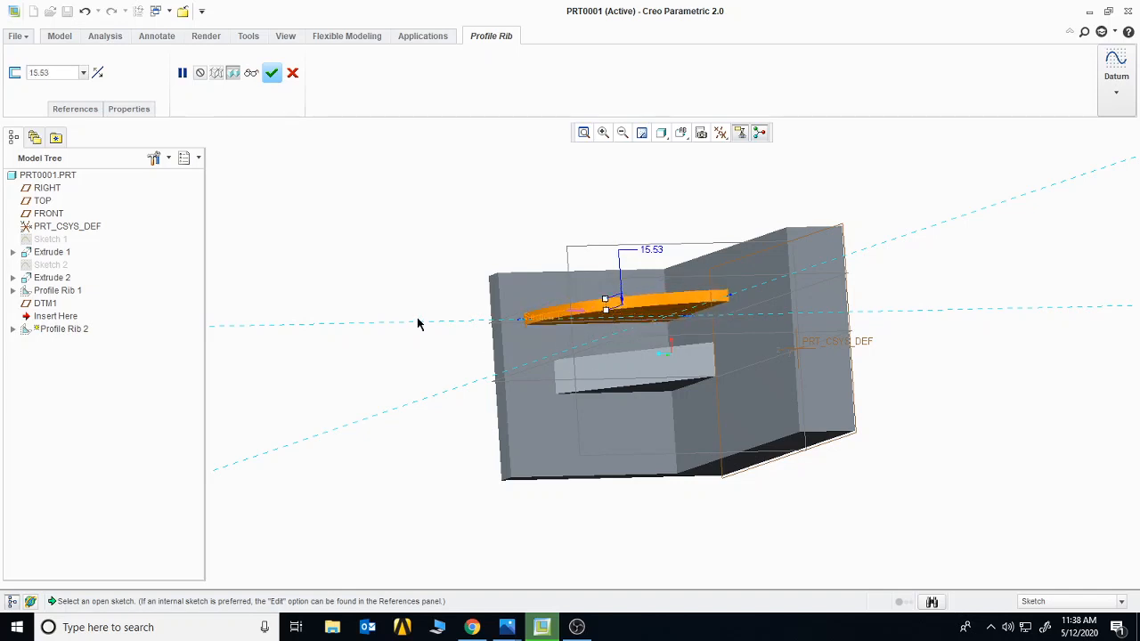
left_click(98, 74)
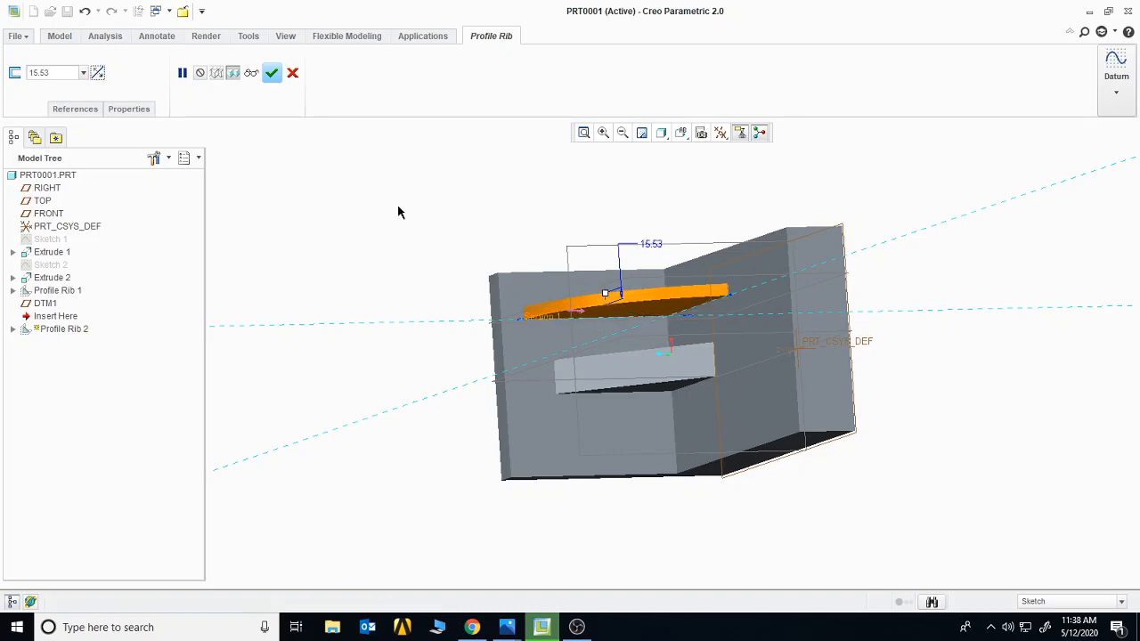
left_click(97, 74)
left_click(98, 74)
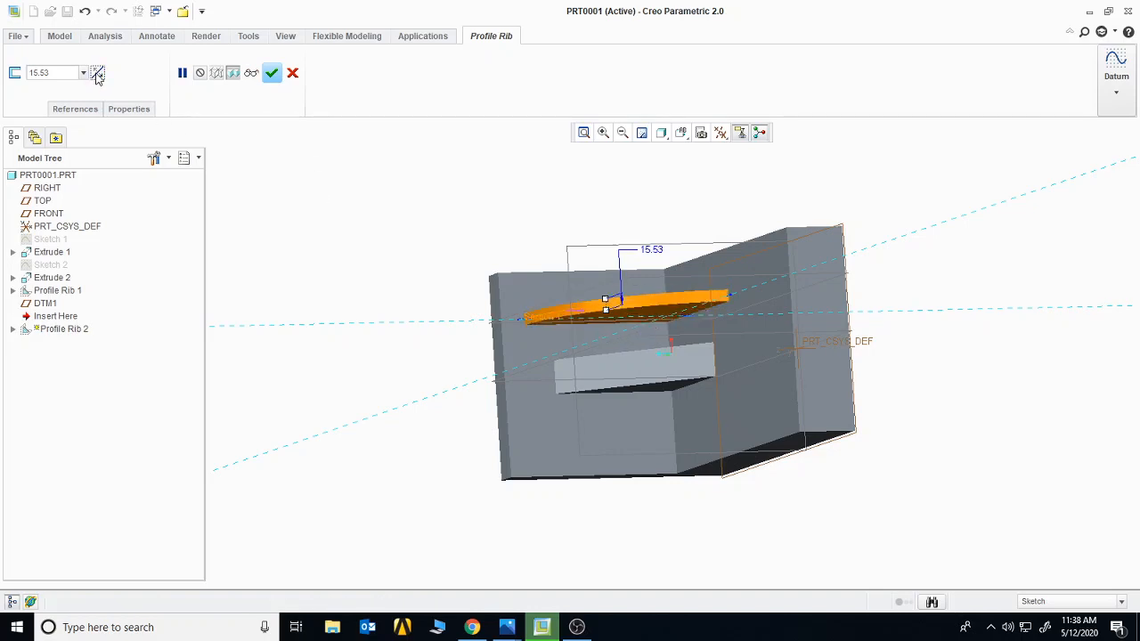
Widen the curved rib to about 28.8, keep its material direction toward the walls, and complete the feature
left_click_drag(609, 313, 586, 318)
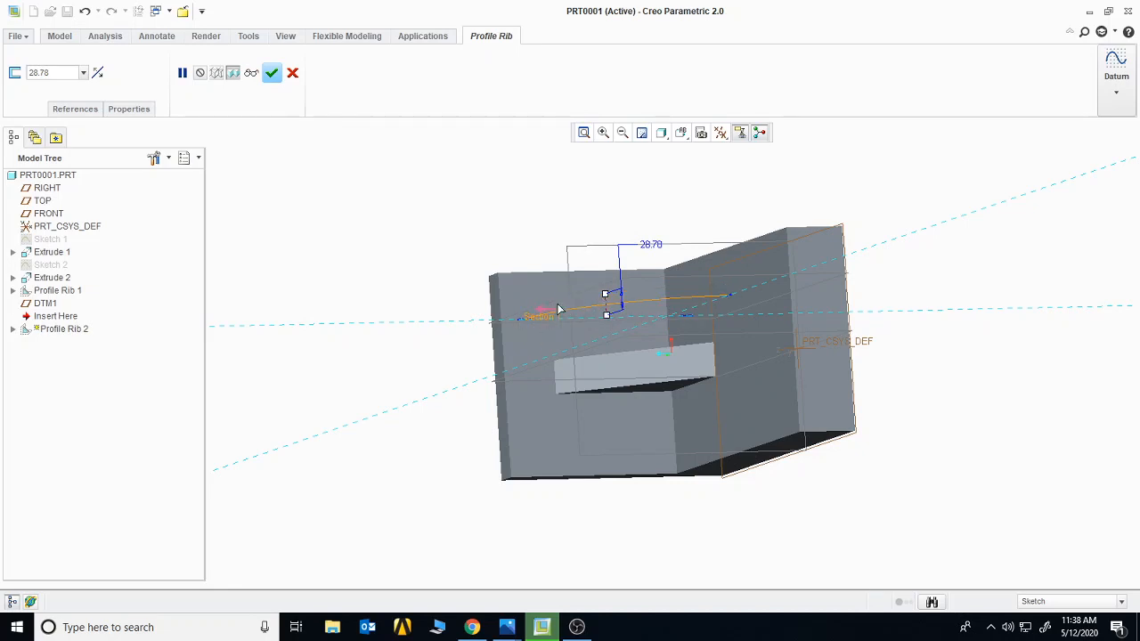
left_click(545, 312)
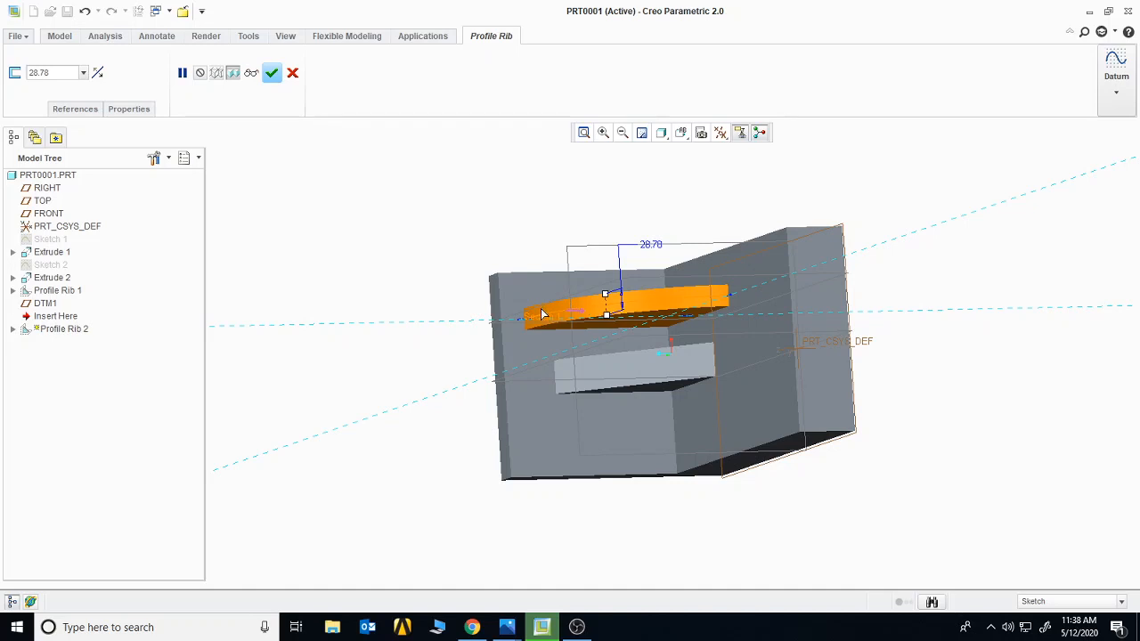
left_click(271, 75)
middle_click_drag(422, 300, 666, 220)
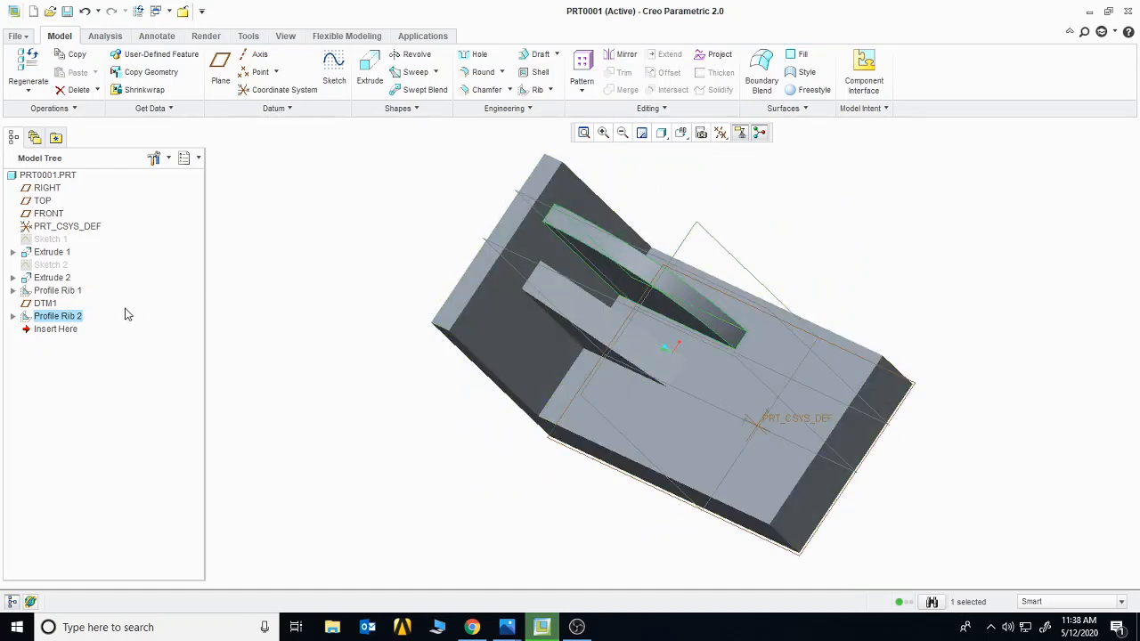
Delete the curved rib Profile Rib 2 and the datum plane DTM1
right_click(55, 320)
left_click(165, 342)
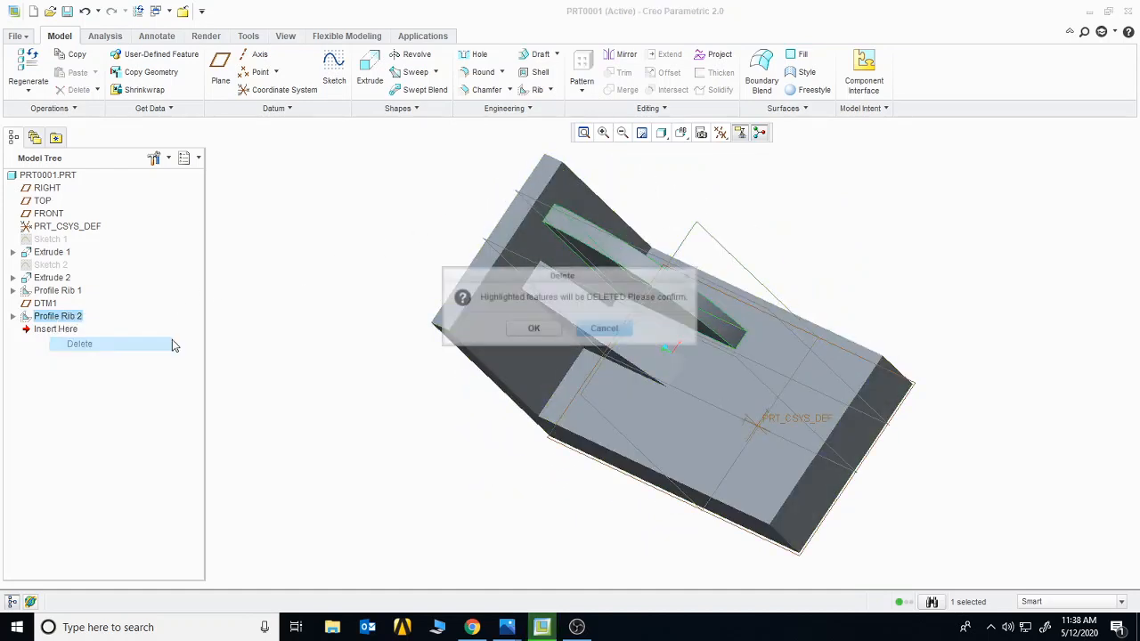
left_click(558, 331)
right_click(45, 305)
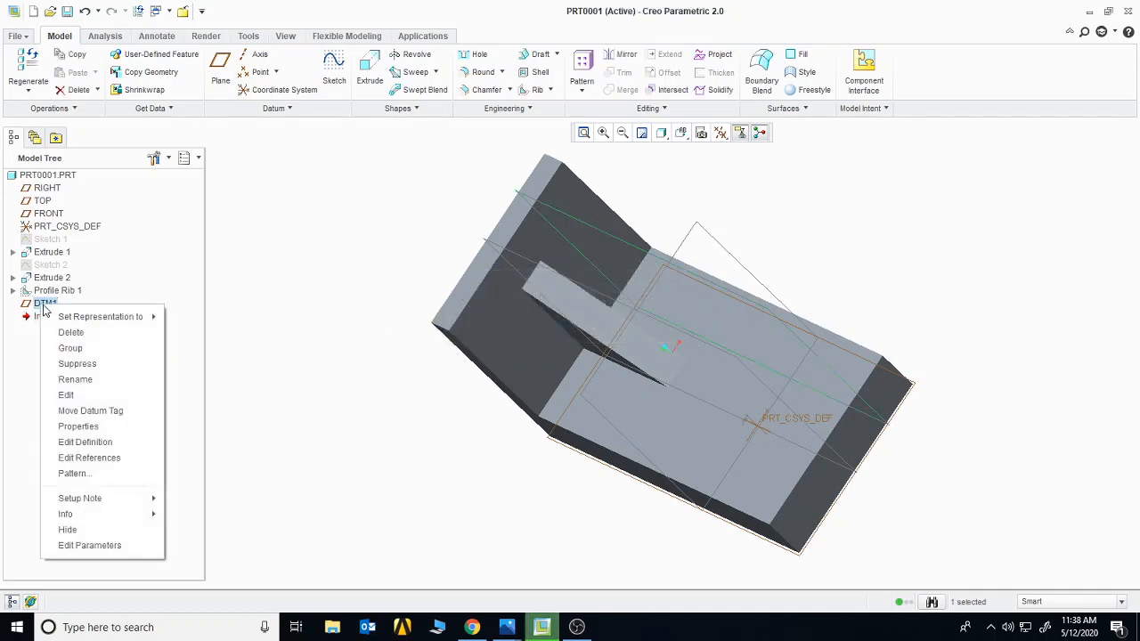
left_click(70, 332)
left_click(533, 328)
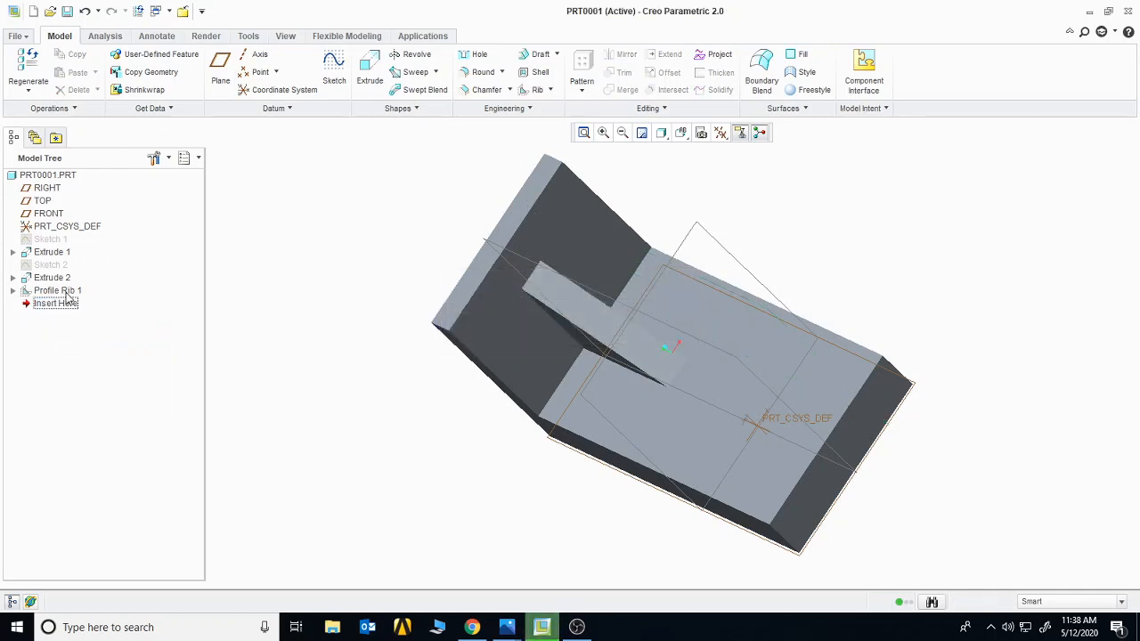
Delete the straight rib Profile Rib 1 from the part
left_click(58, 291)
right_click(64, 296)
left_click(107, 322)
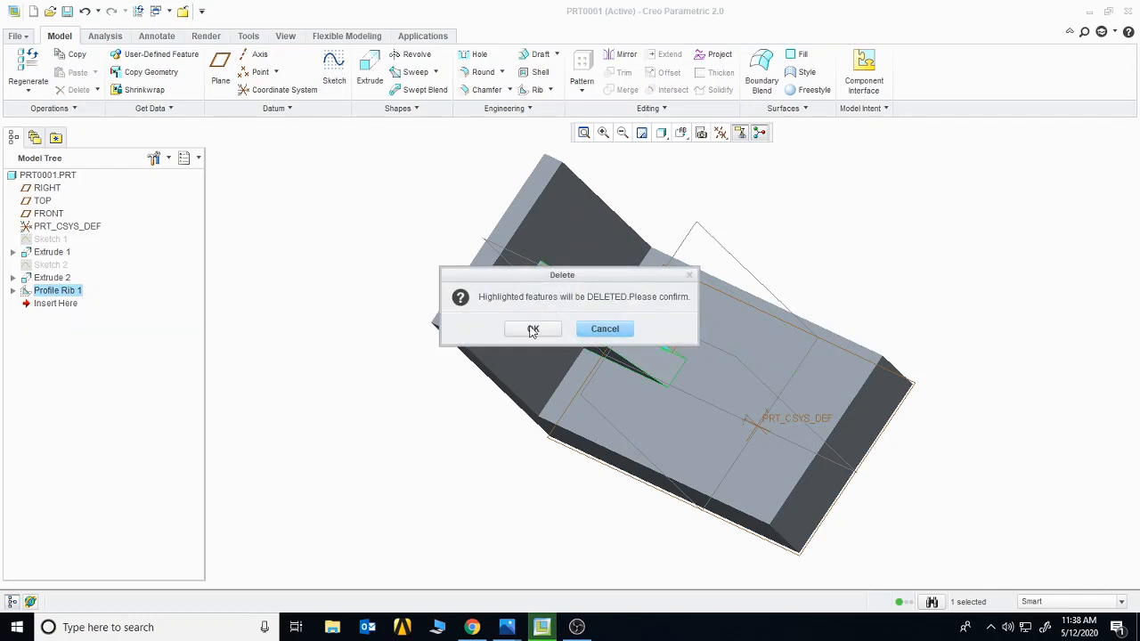
key("Return")
Delete the upright wall feature Extrude 2 and its source sketch, Sketch 2
right_click(63, 282)
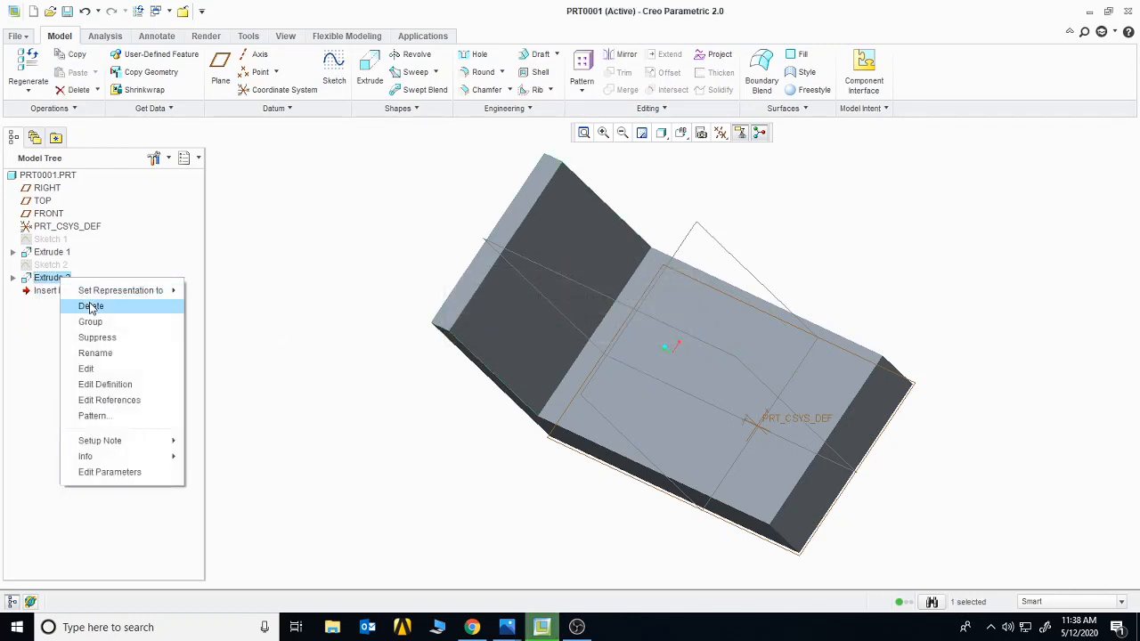
left_click(90, 305)
left_click(528, 329)
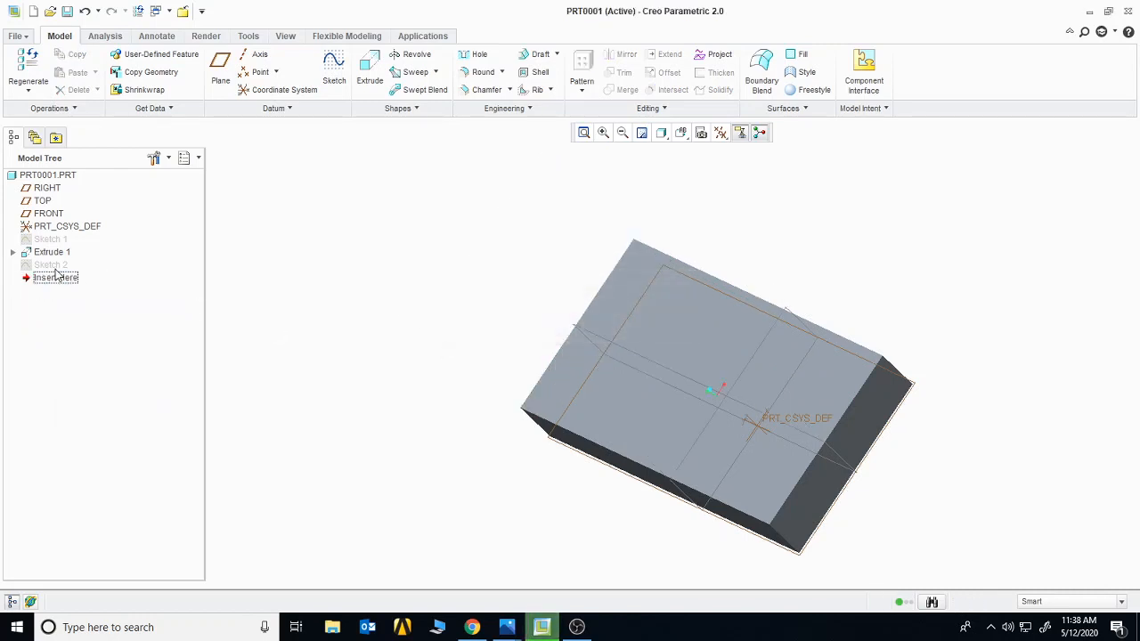
right_click(53, 266)
left_click(89, 297)
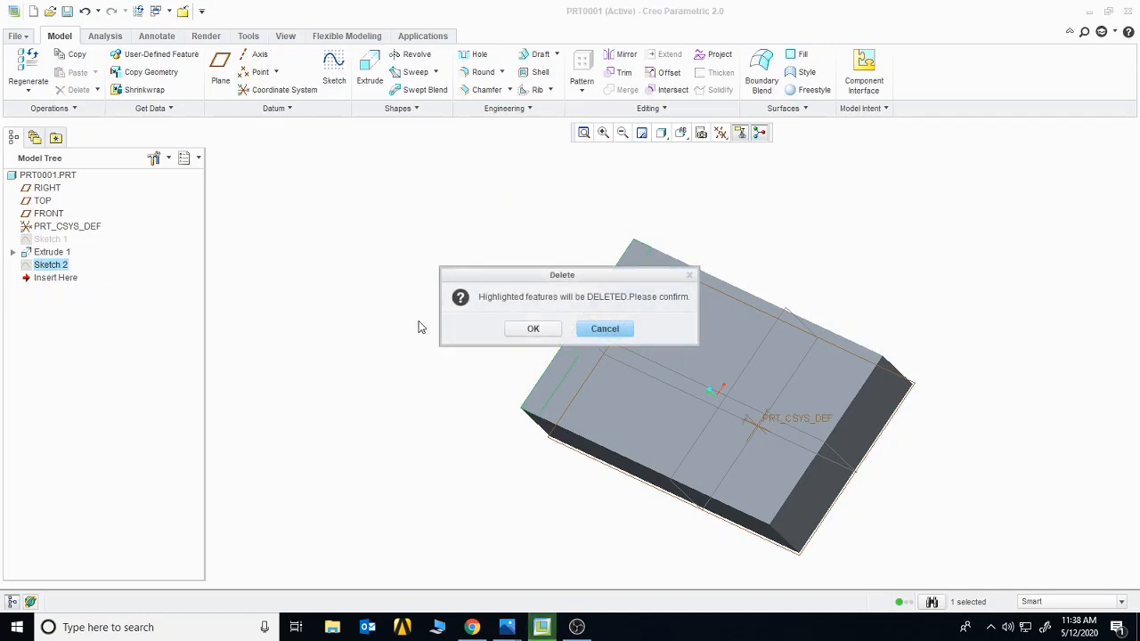
left_click(532, 328)
Redefine the base extrusion to a depth of about 182.13 and complete the feature
right_click(55, 253)
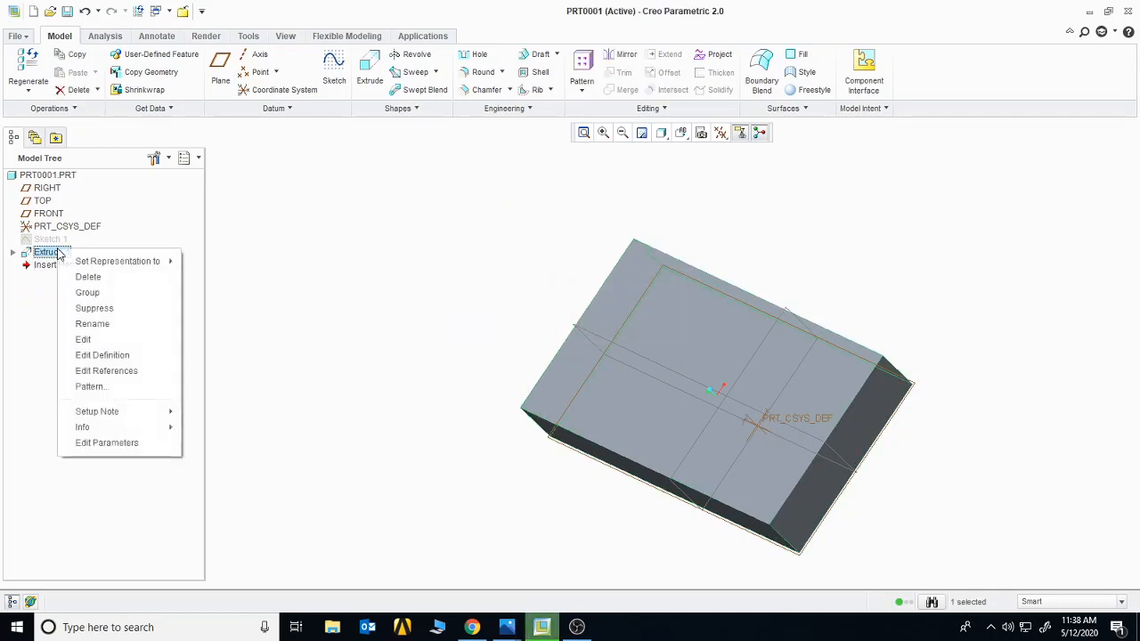
left_click(114, 354)
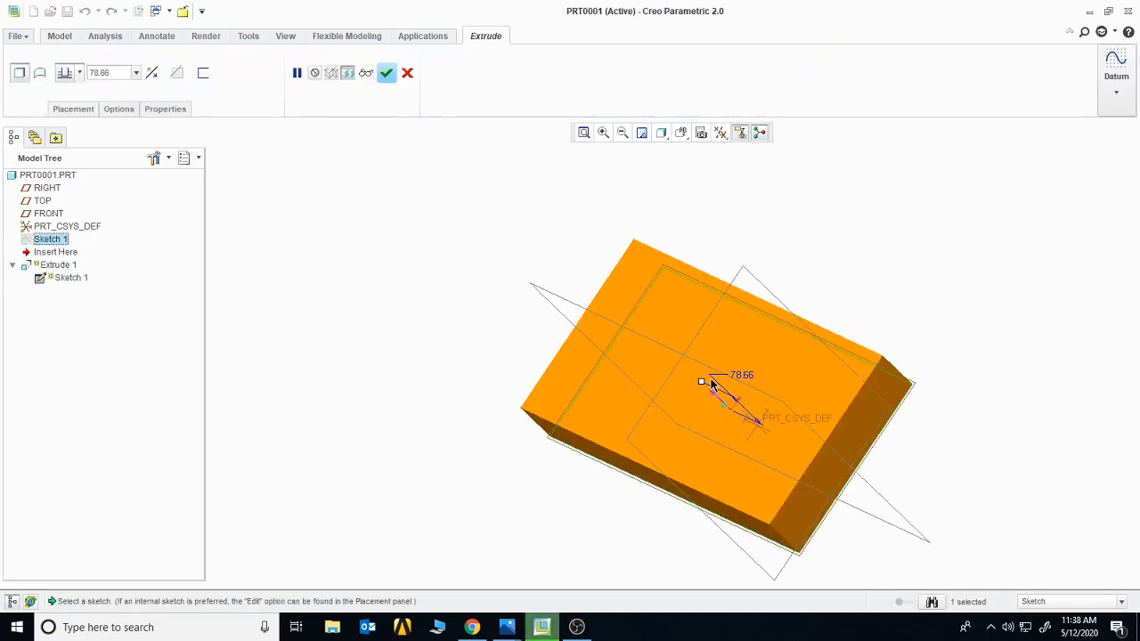
left_click_drag(696, 334, 697, 307)
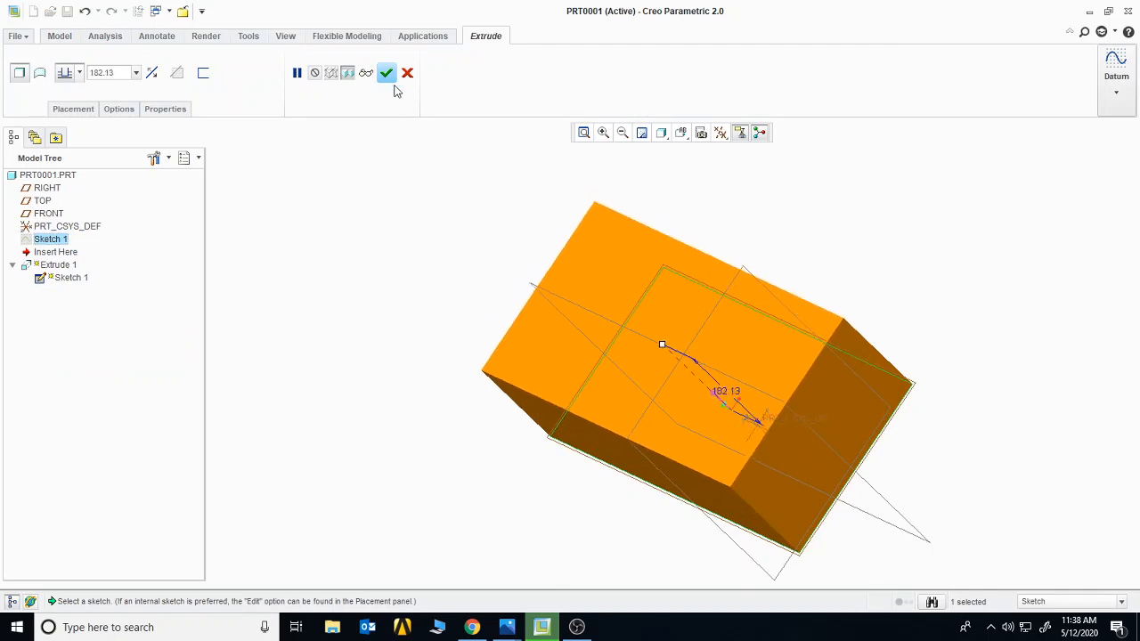
left_click(387, 73)
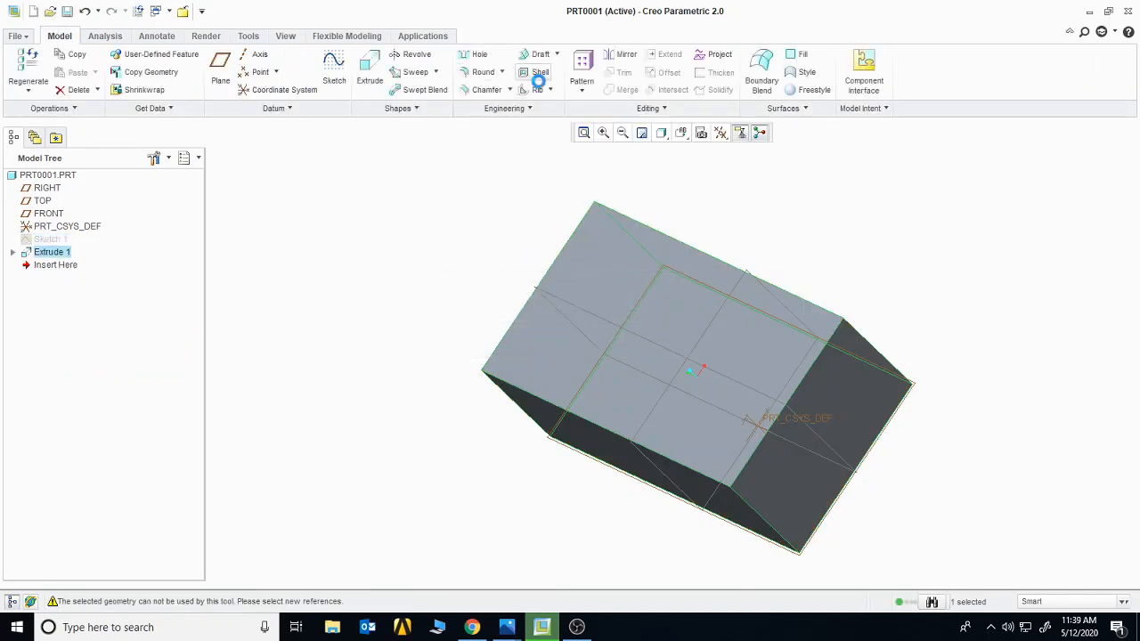
Shell the block with a 7.40 wall thickness, removing its large upper face
left_click(537, 72)
left_click(629, 311)
left_click(311, 72)
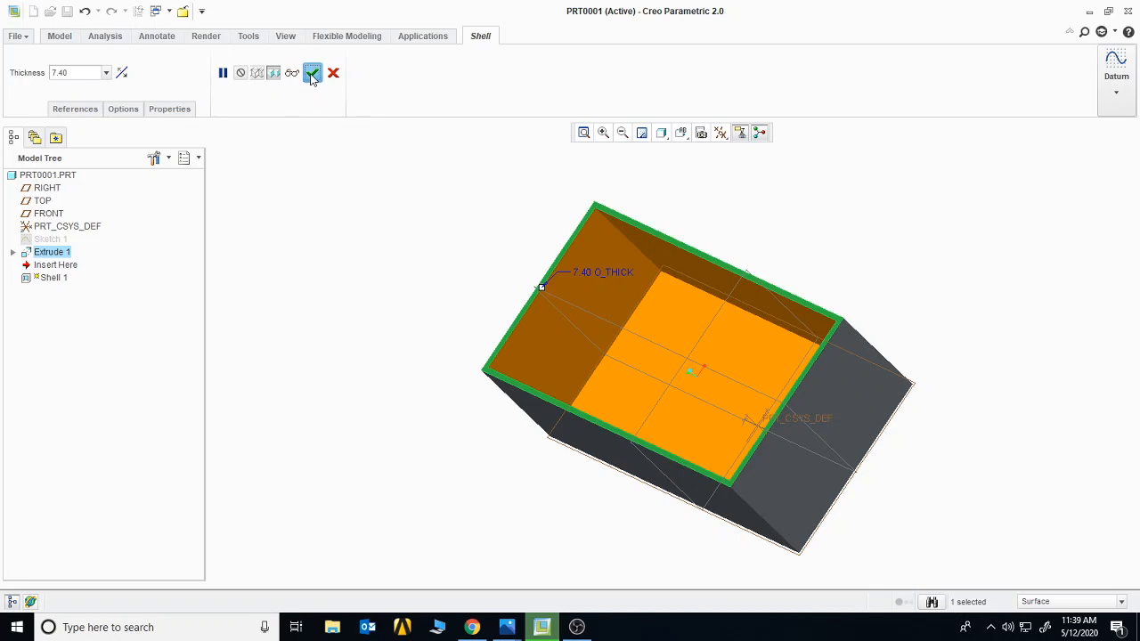
middle_click_drag(715, 348, 613, 290)
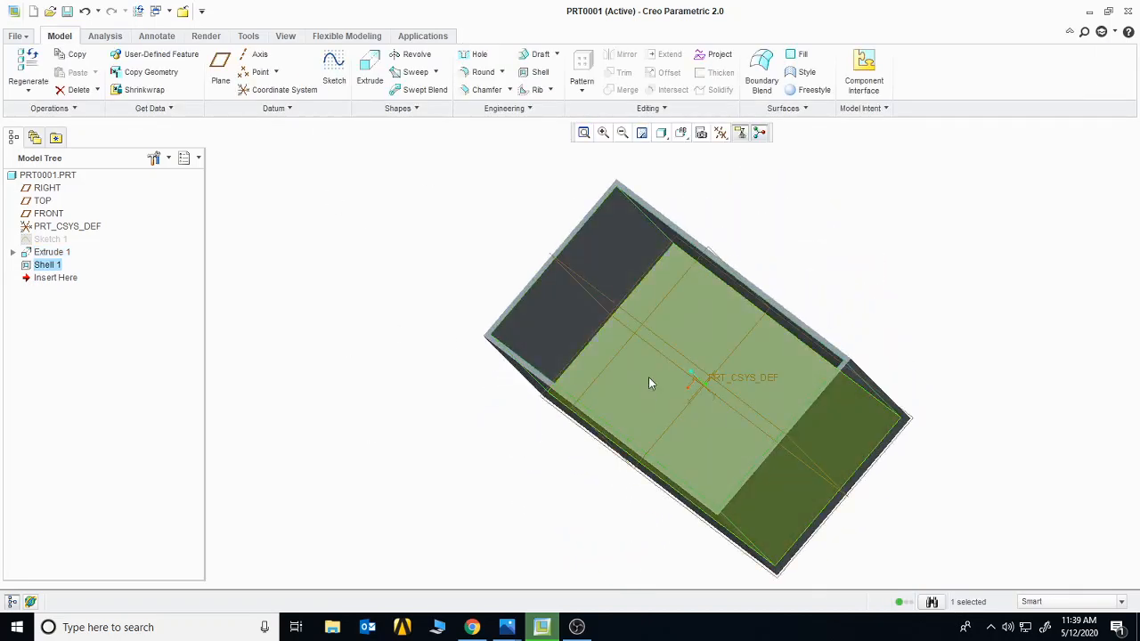
mouse_move(483, 371)
middle_mouse_down()
mouse_move(504, 315)
mouse_move(476, 362)
mouse_move(536, 370)
mouse_move(489, 374)
middle_mouse_up()
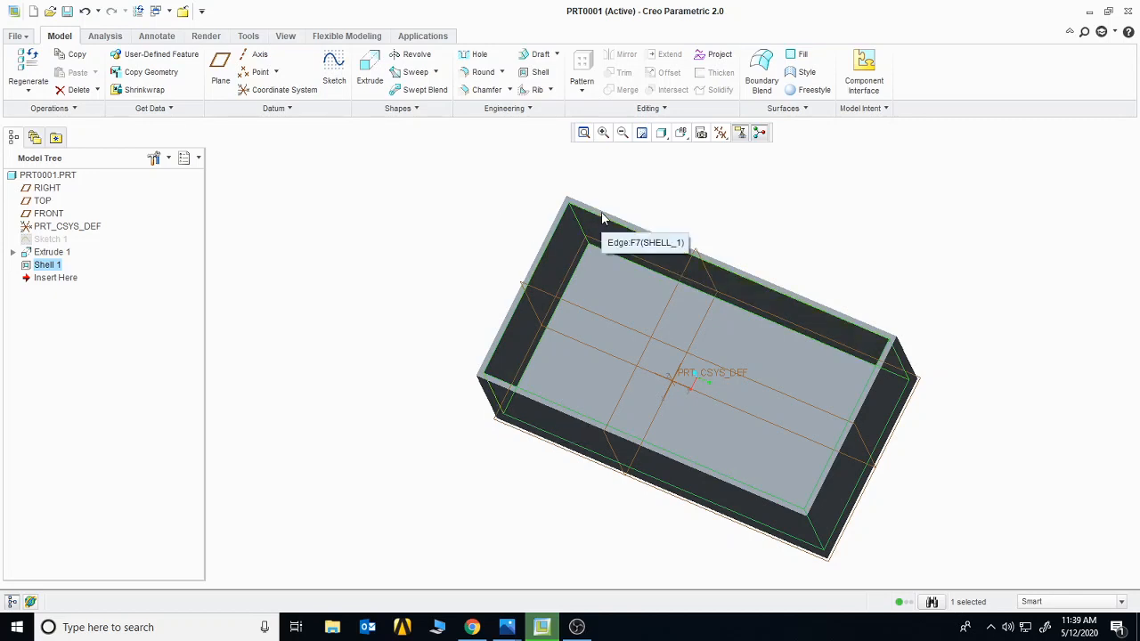
mouse_move(663, 187)
middle_mouse_down()
mouse_move(596, 228)
mouse_move(620, 226)
mouse_move(660, 191)
middle_mouse_up()
left_click(642, 227)
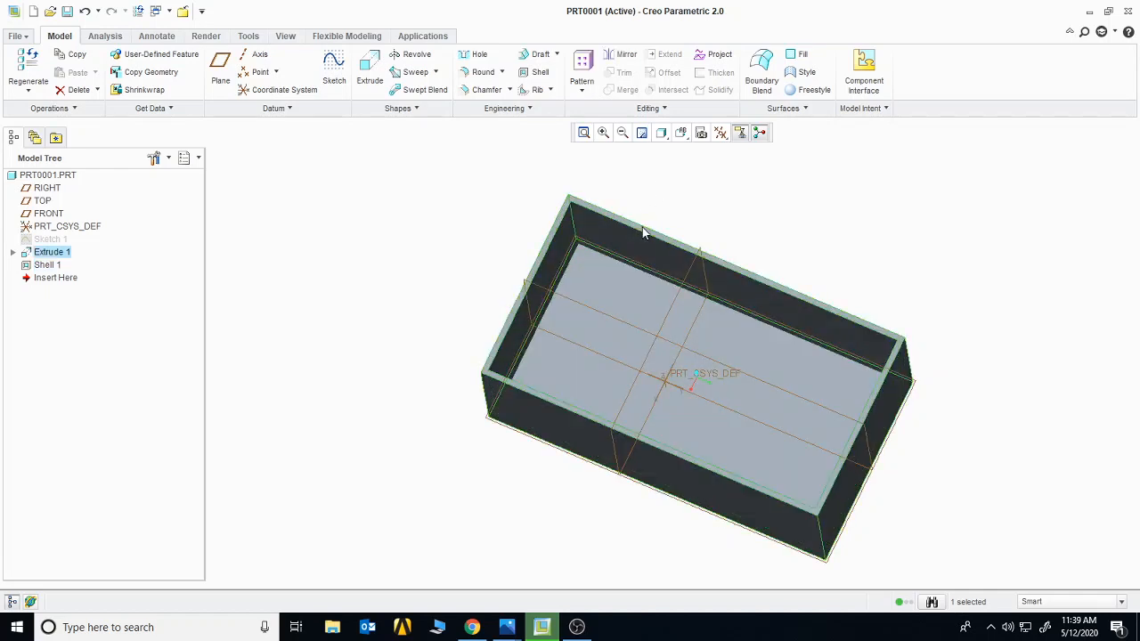
left_click(642, 230)
middle_click_drag(814, 211, 821, 216)
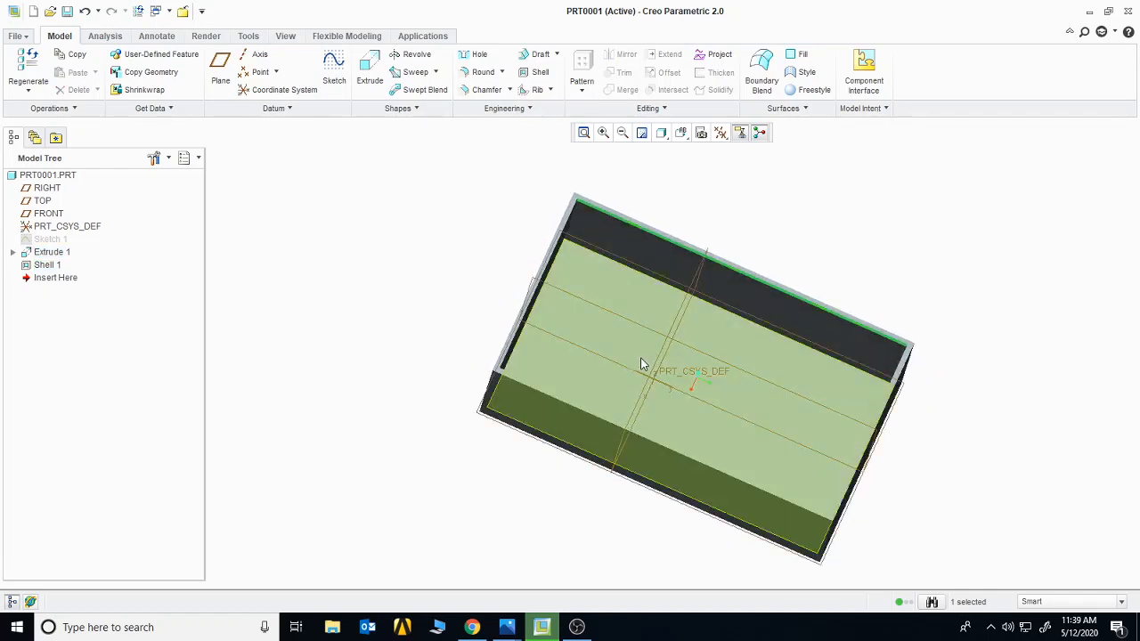
double_click(592, 415)
left_click(838, 262)
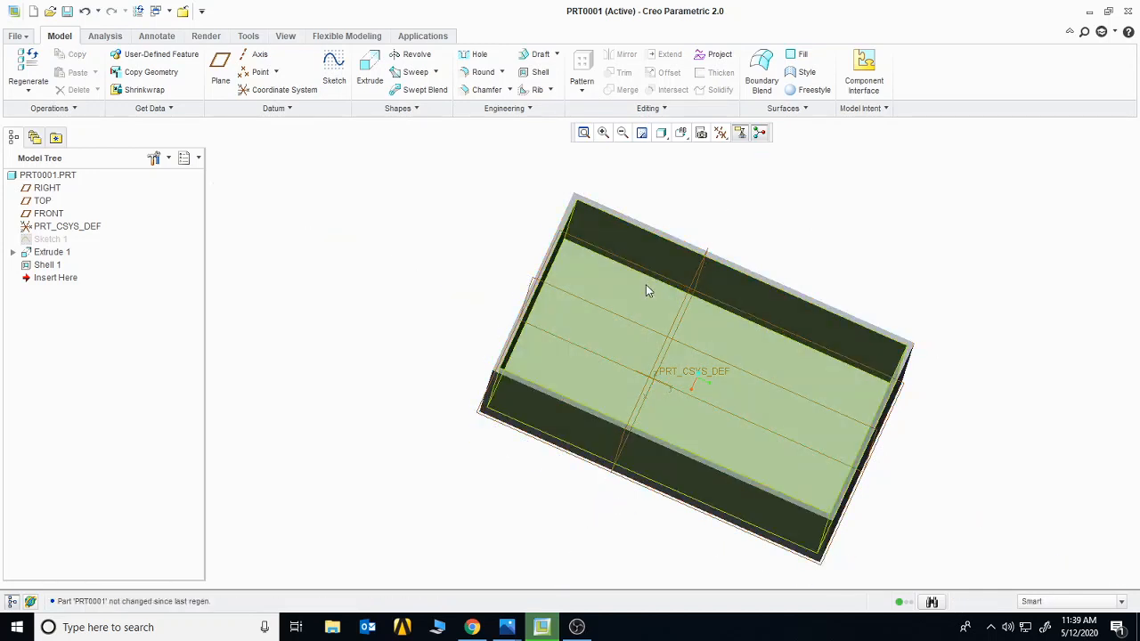
Start a trajectory rib sketch on the box's open rim and add the four inner walls as sketch references
left_click(549, 90)
left_click(557, 113)
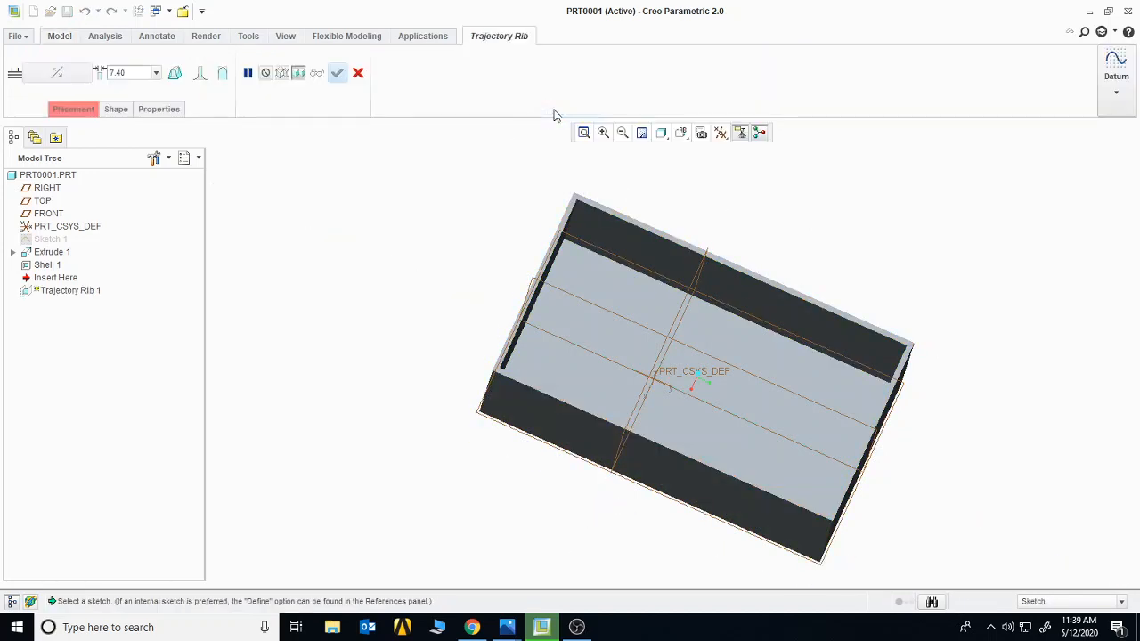
left_click(641, 227)
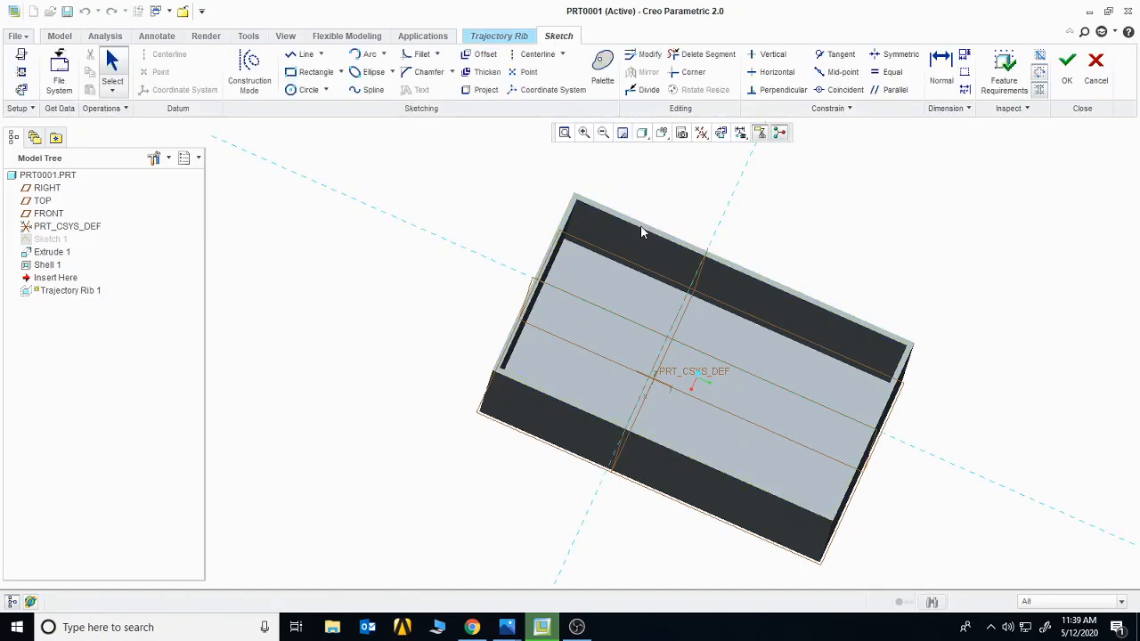
left_click(721, 133)
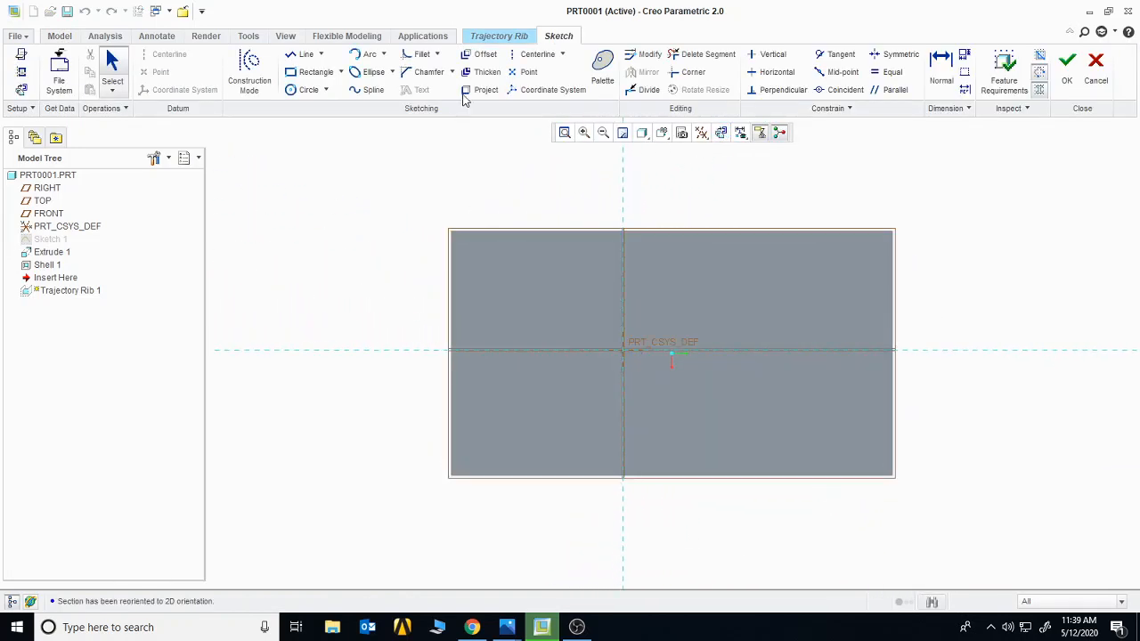
left_click(22, 71)
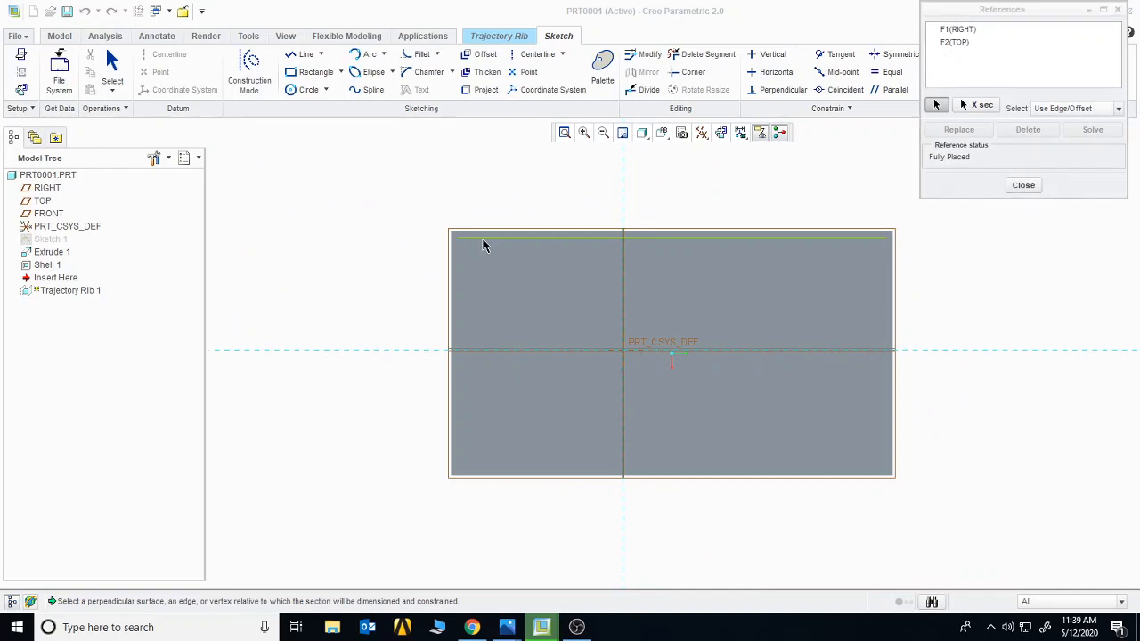
left_click(483, 242)
left_click(463, 288)
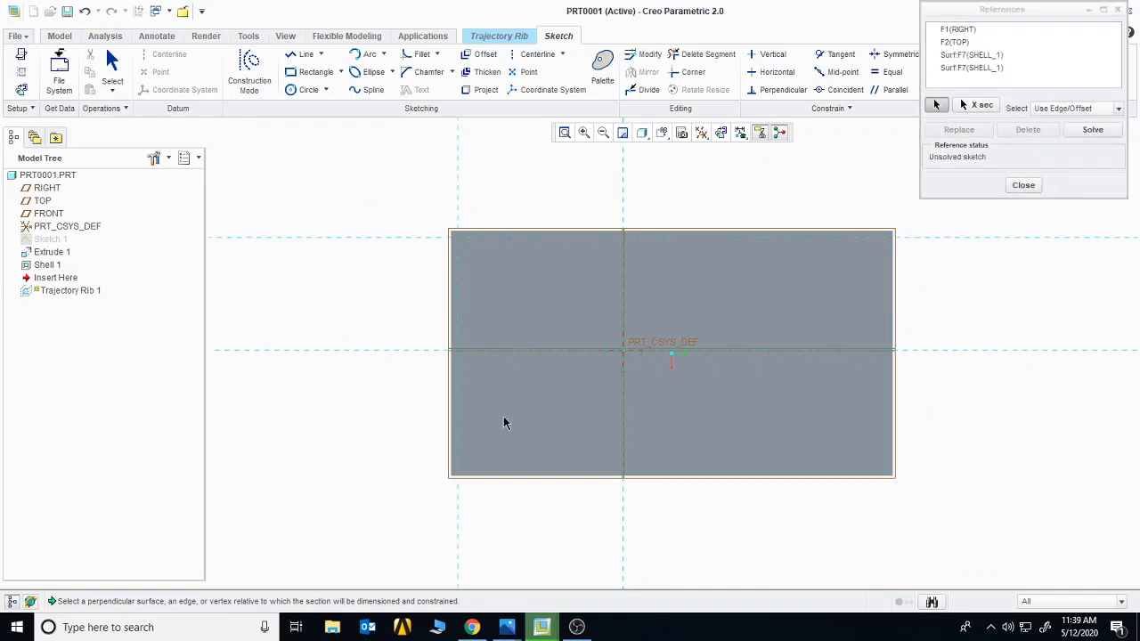
left_click(520, 465)
left_click(885, 391)
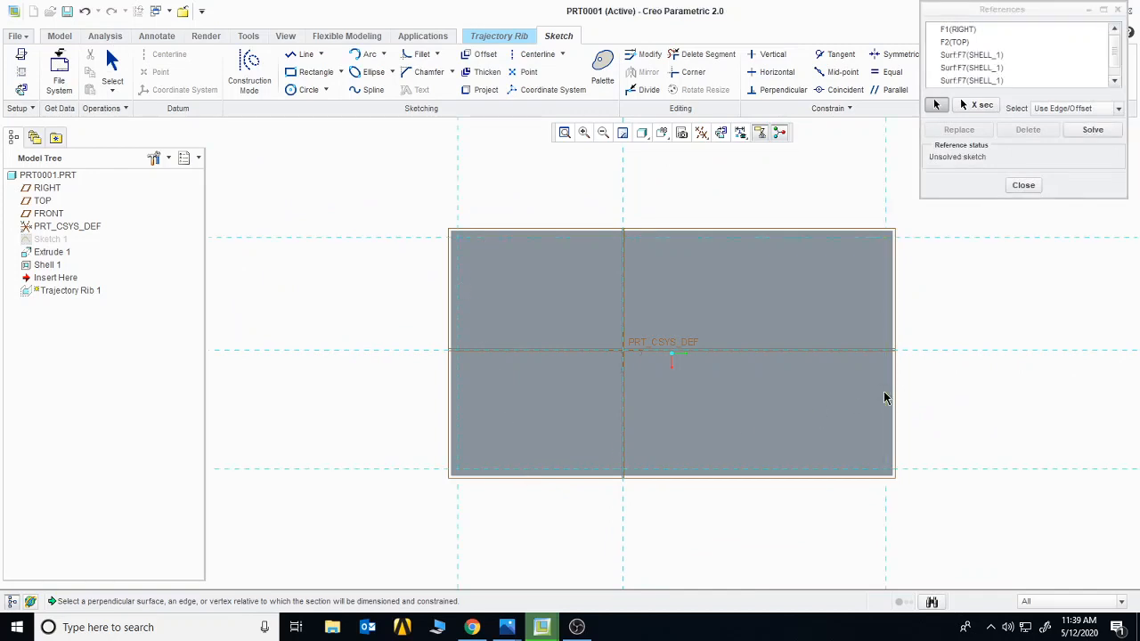
left_click(1024, 186)
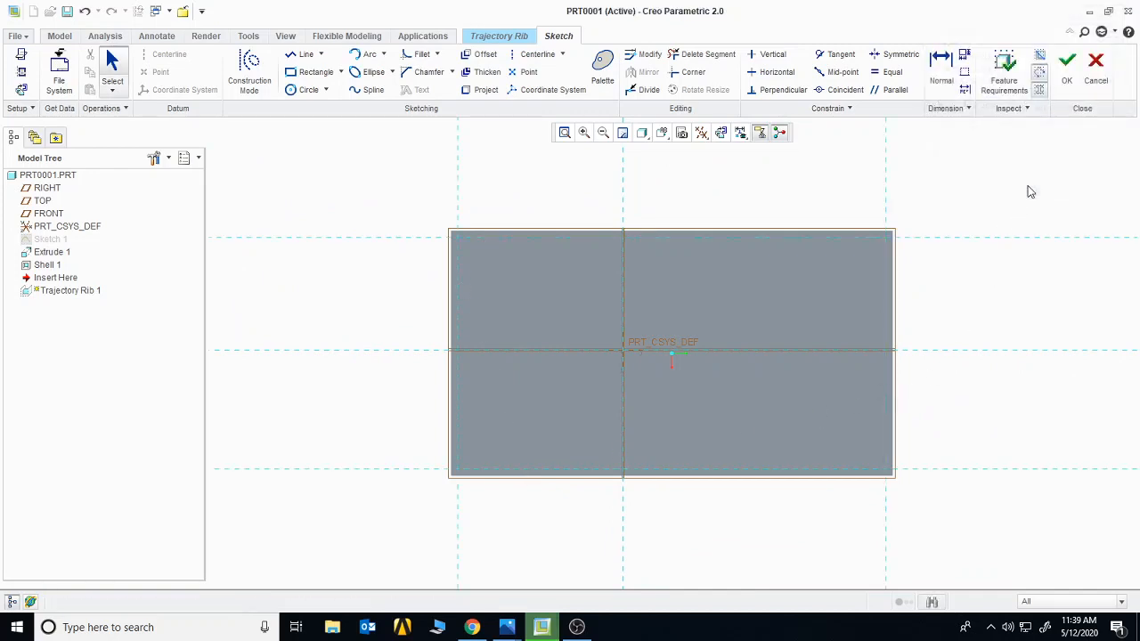
Sketch a four-segment zigzag line running between the two long inner walls and finish the sketch
left_click(300, 56)
left_click(496, 242)
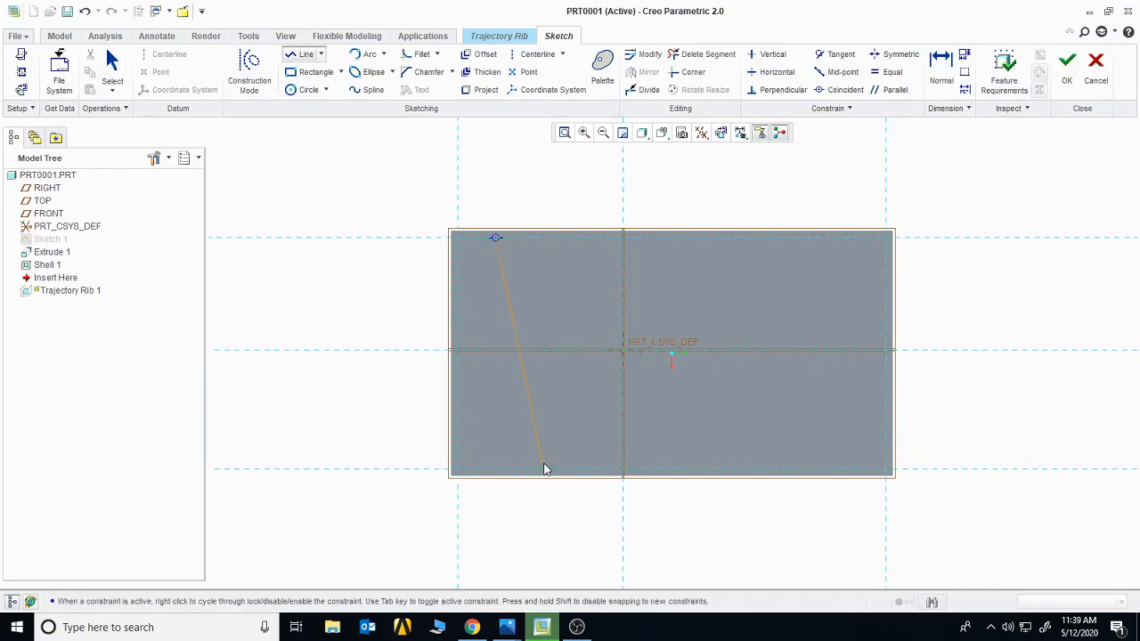
left_click(653, 239)
left_click(828, 239)
left_click(1067, 64)
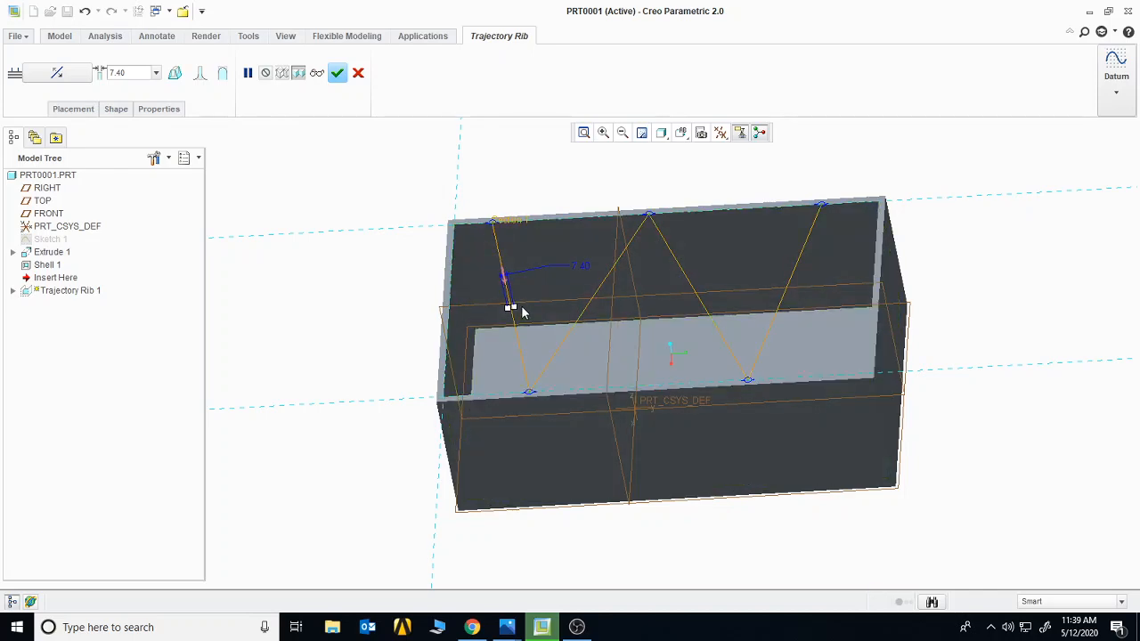
Set the zigzag rib's width to about 3.16 and complete the trajectory rib
left_click_drag(516, 309, 519, 305)
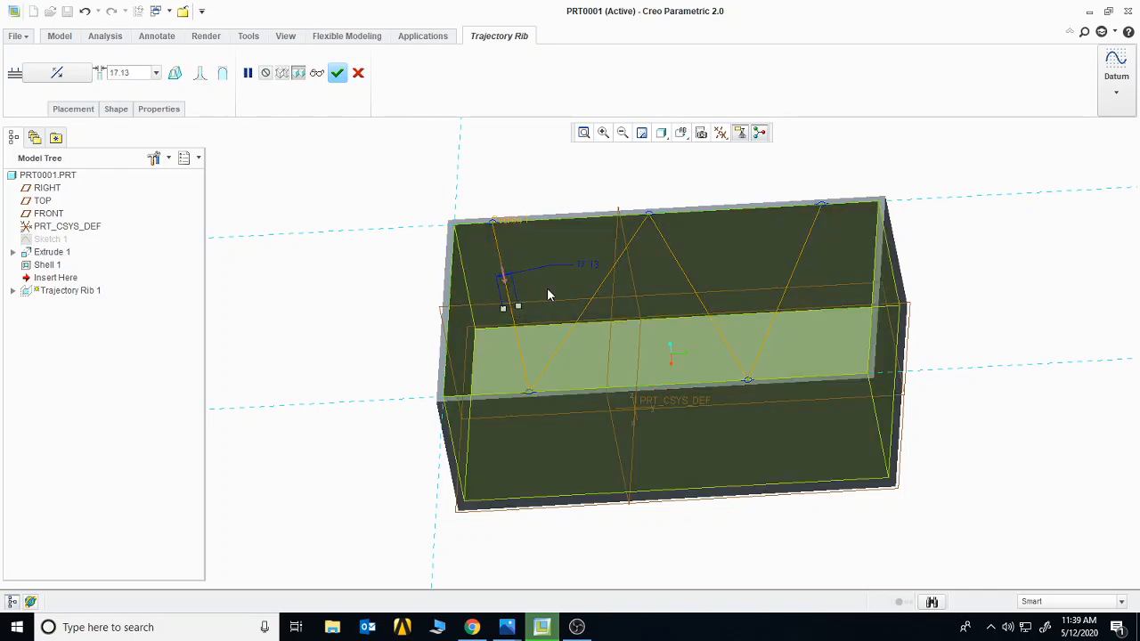
middle_click_drag(547, 294, 516, 322)
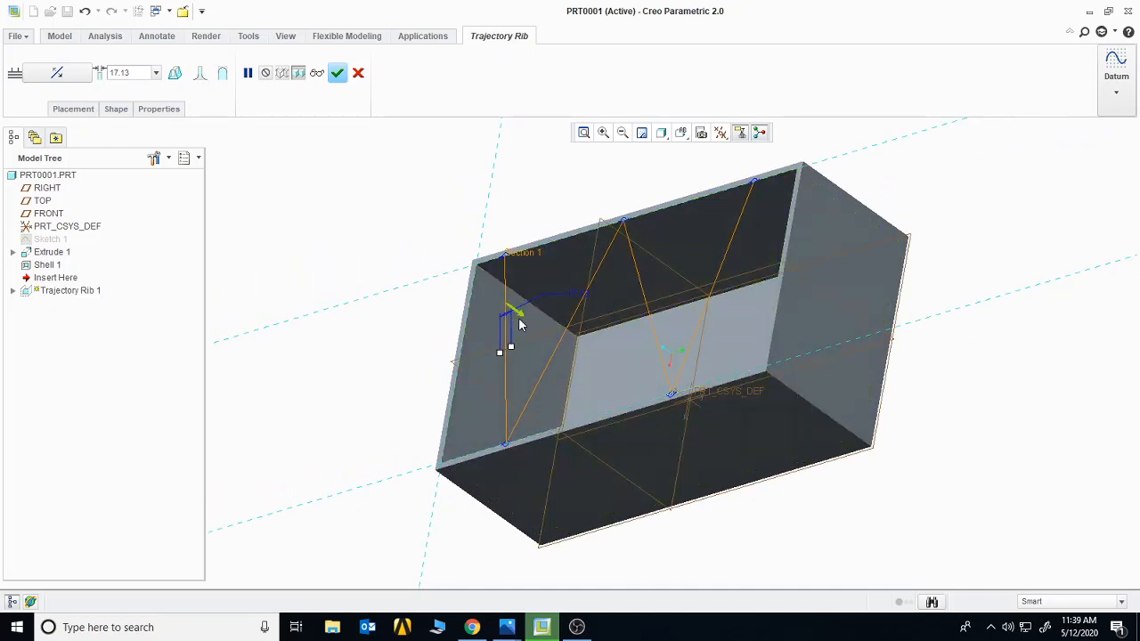
left_click(491, 288)
left_click_drag(511, 345, 505, 344)
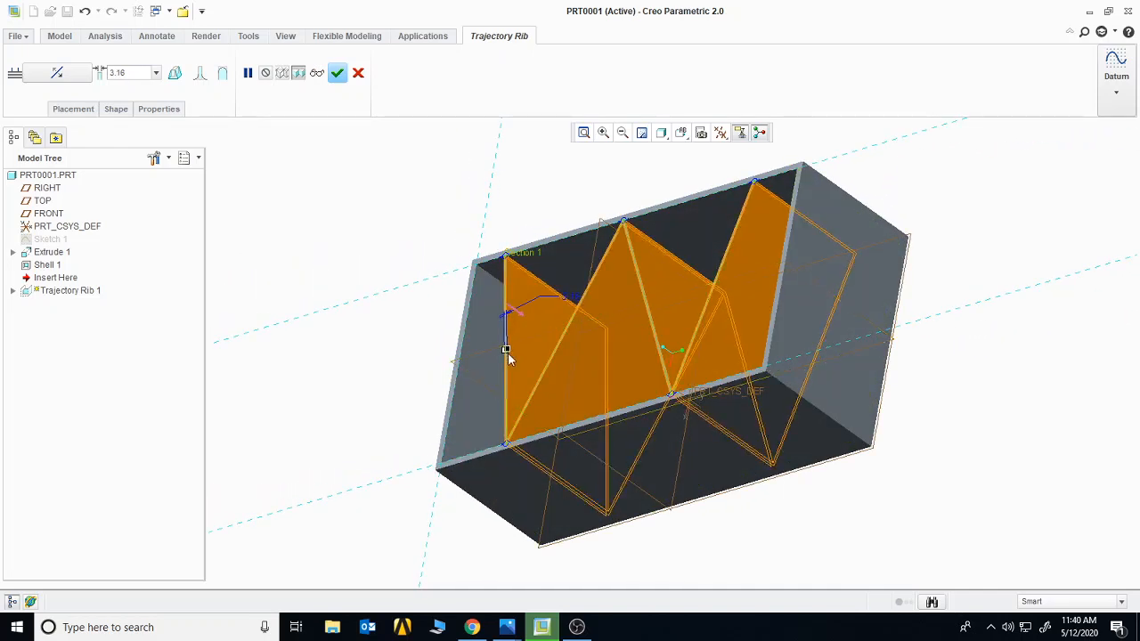
middle_click_drag(507, 353, 322, 283)
left_click(337, 75)
middle_click_drag(314, 330, 358, 295)
Reopen the definition of the zigzag trajectory rib and accept it
right_click(68, 278)
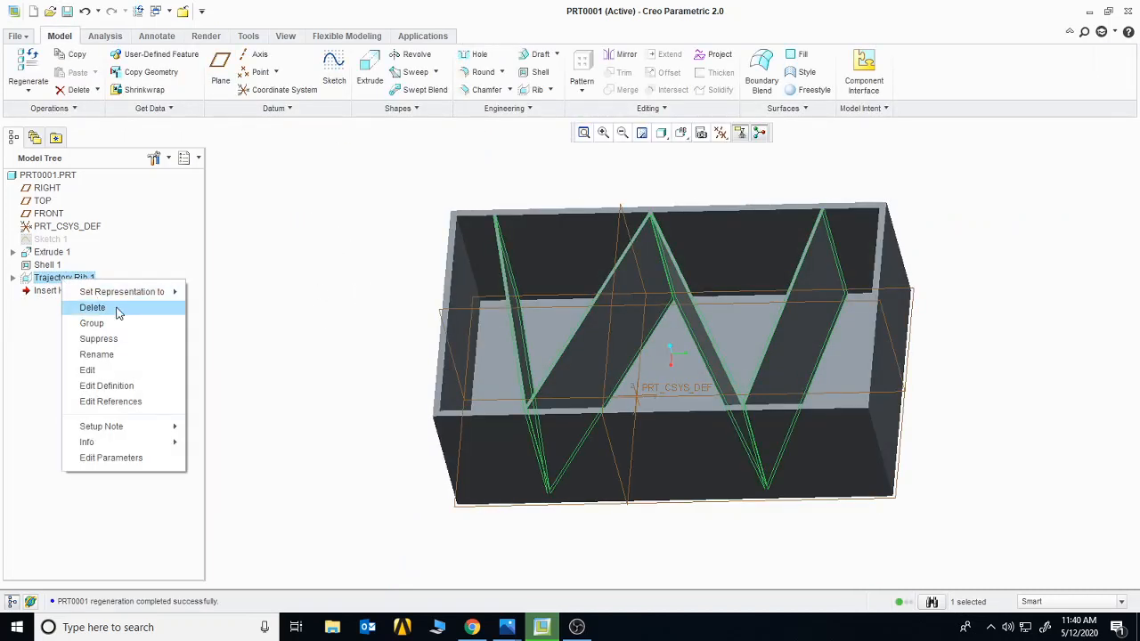
left_click(107, 386)
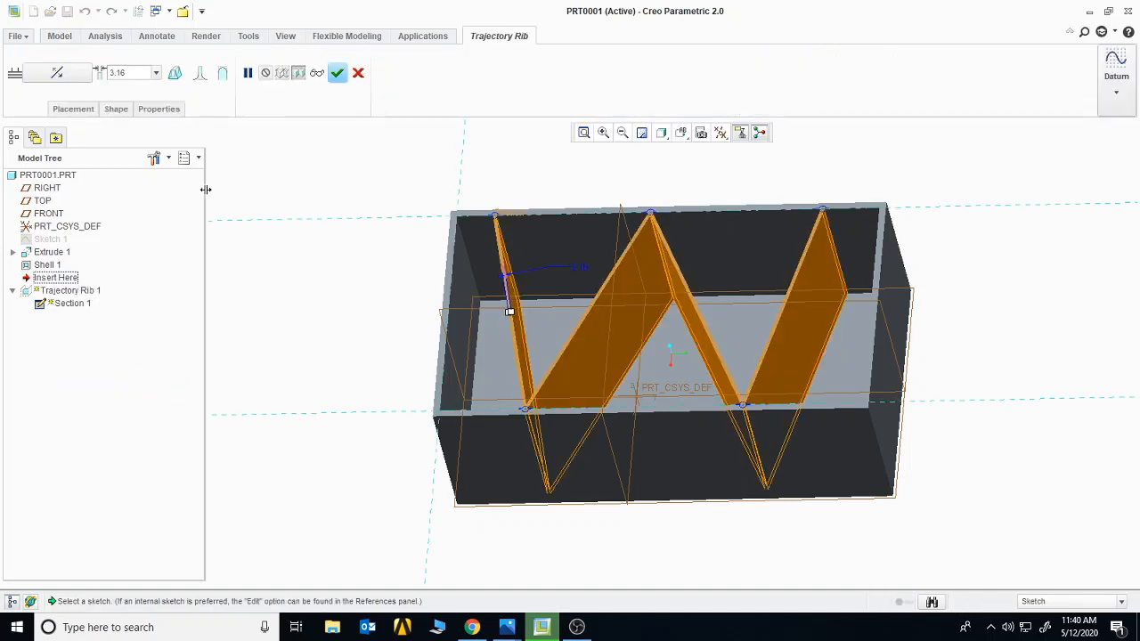
left_click(336, 73)
Delete the zigzag trajectory rib from the part
right_click(80, 281)
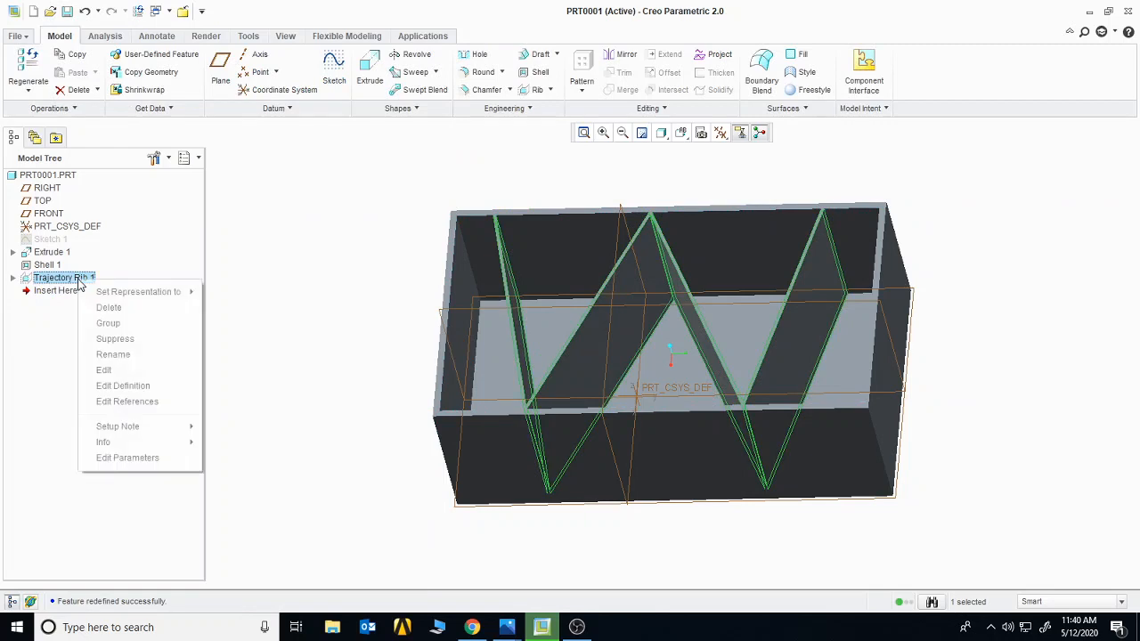
left_click(112, 307)
left_click(525, 328)
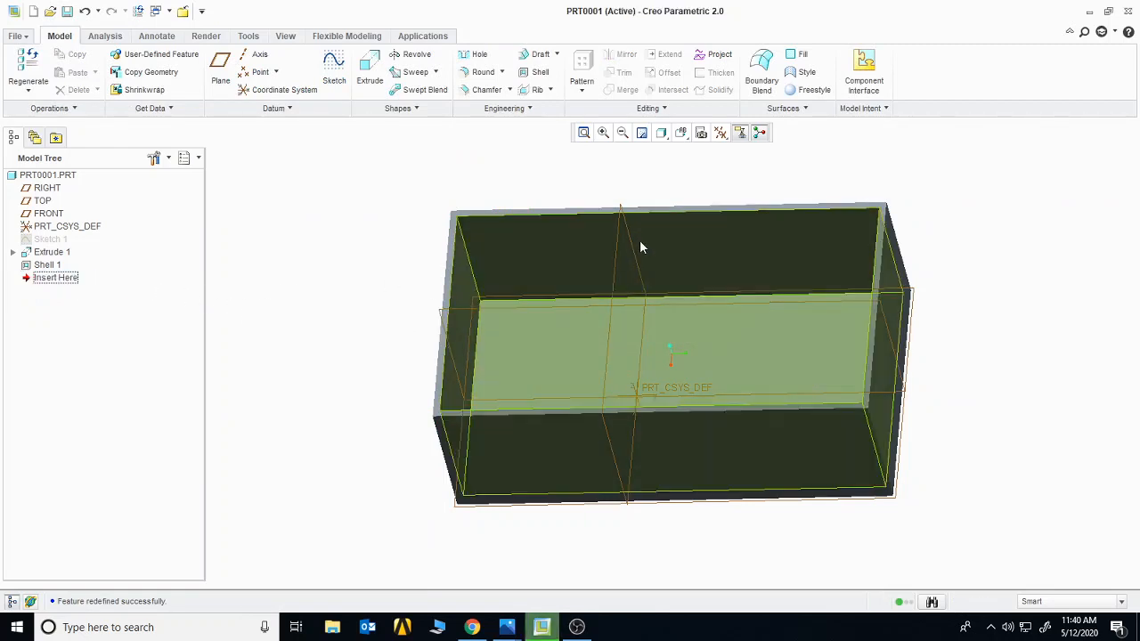
Start a trajectory rib on the box's open rim and sketch a circle and a separate rectangle as its closed trajectories
left_click(549, 90)
left_click(552, 114)
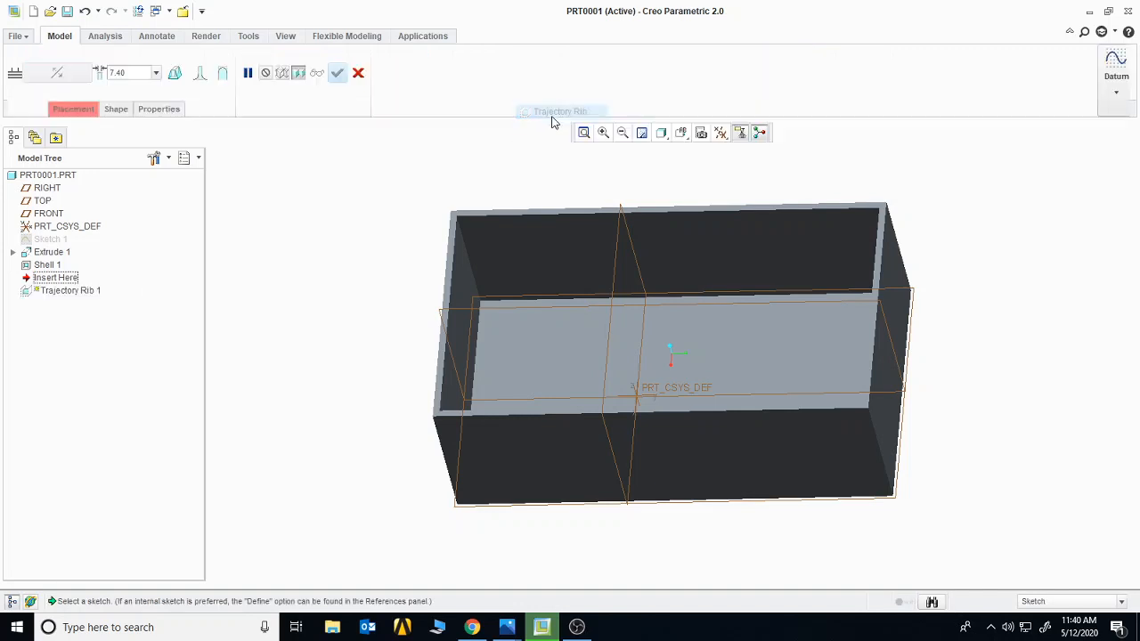
left_click(615, 212)
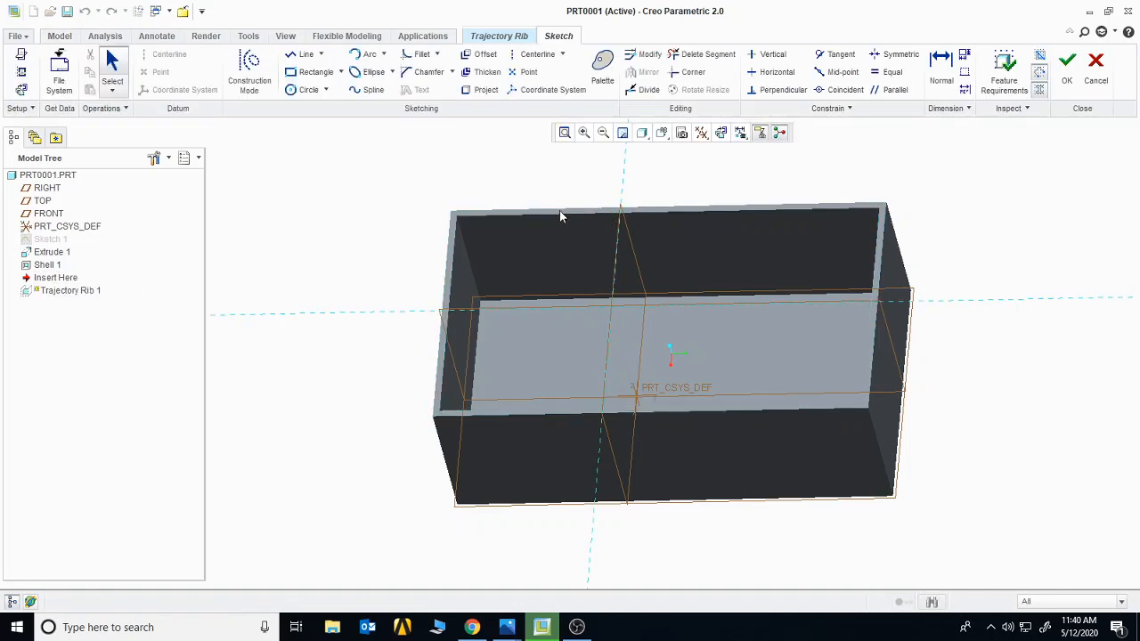
left_click(721, 132)
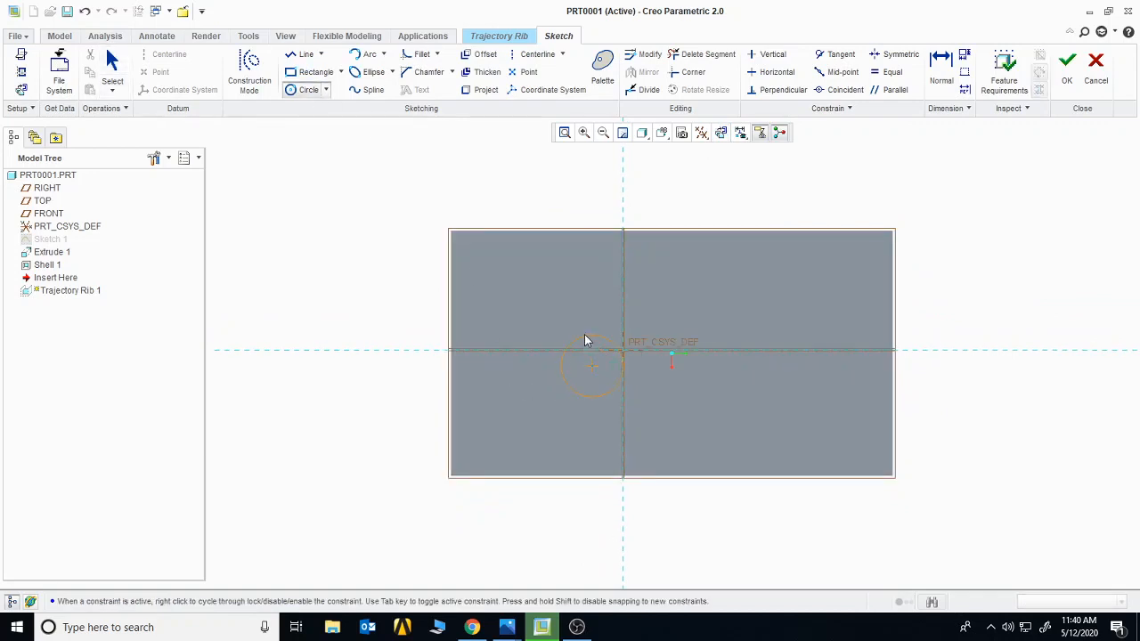
left_click(585, 340)
left_click(315, 73)
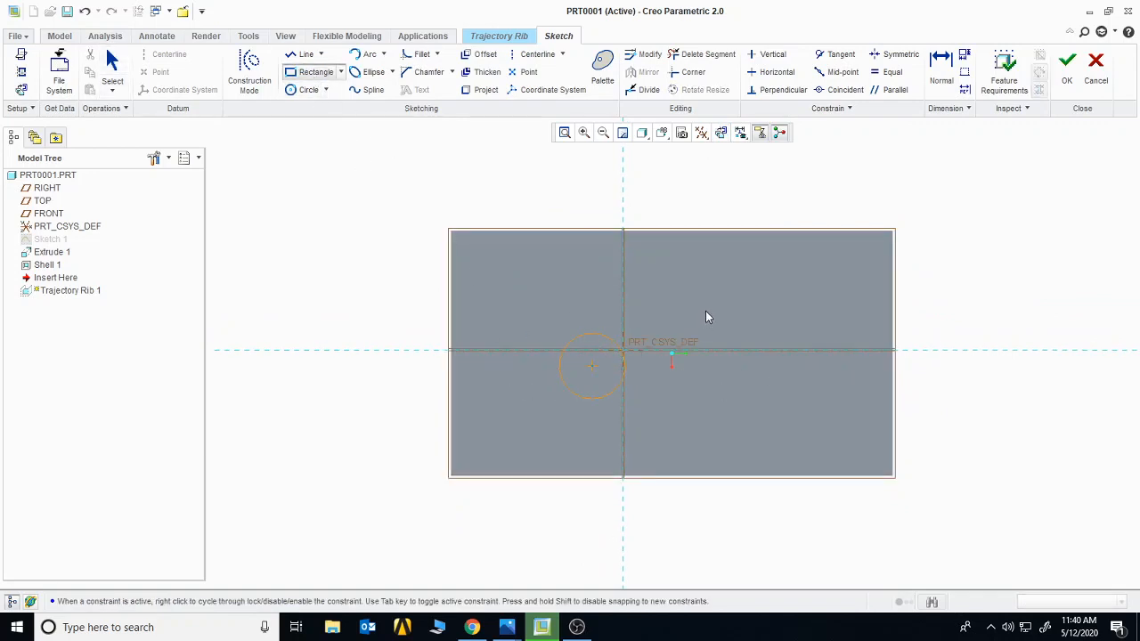
left_click(1065, 71)
Set the width of the circular and rectangular ribs to about 14.16 and complete the feature
middle_click_drag(1006, 302, 1005, 318)
mouse_move(580, 292)
left_mouse_down()
mouse_move(582, 282)
mouse_move(584, 292)
left_mouse_up()
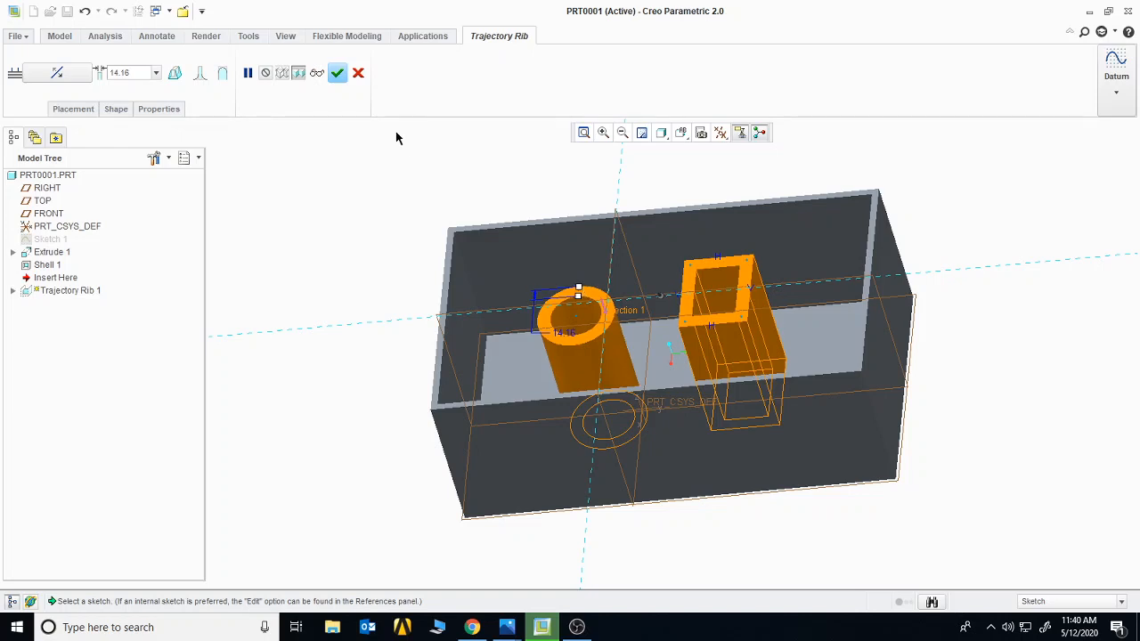
left_click(336, 73)
middle_click_drag(339, 244, 306, 318)
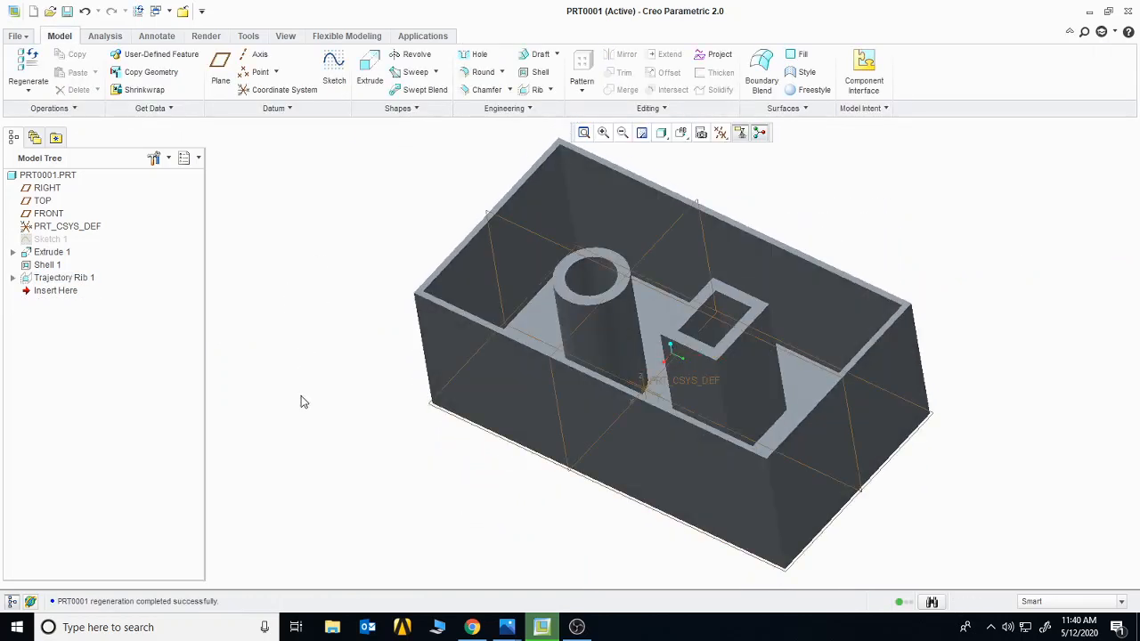
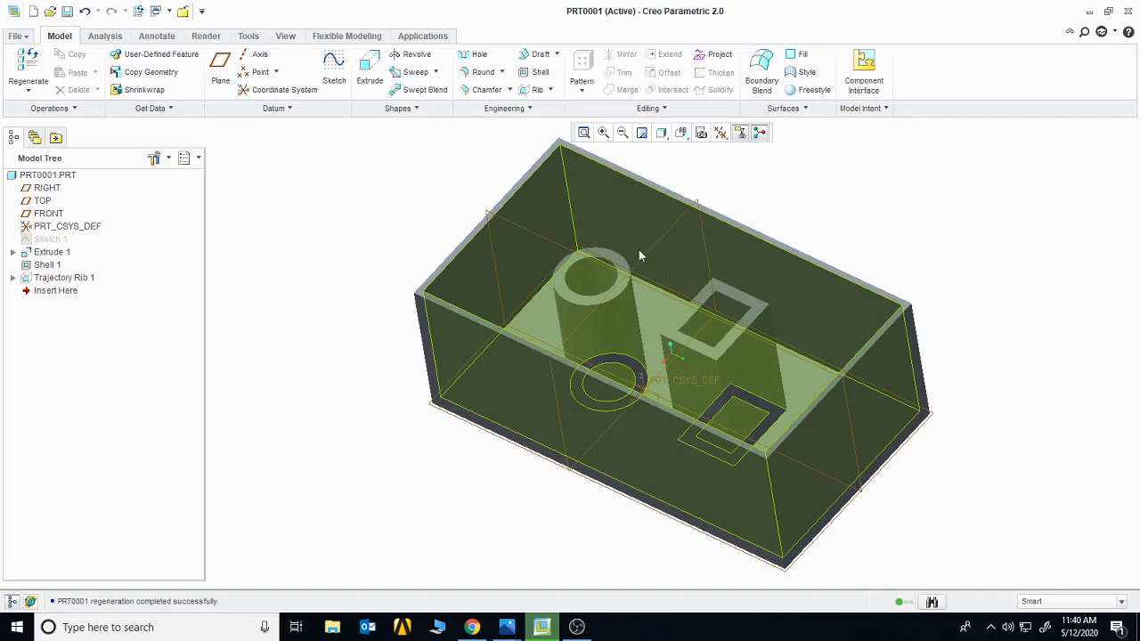
Delete the trajectory rib that forms the circular and rectangular bosses
right_click(57, 280)
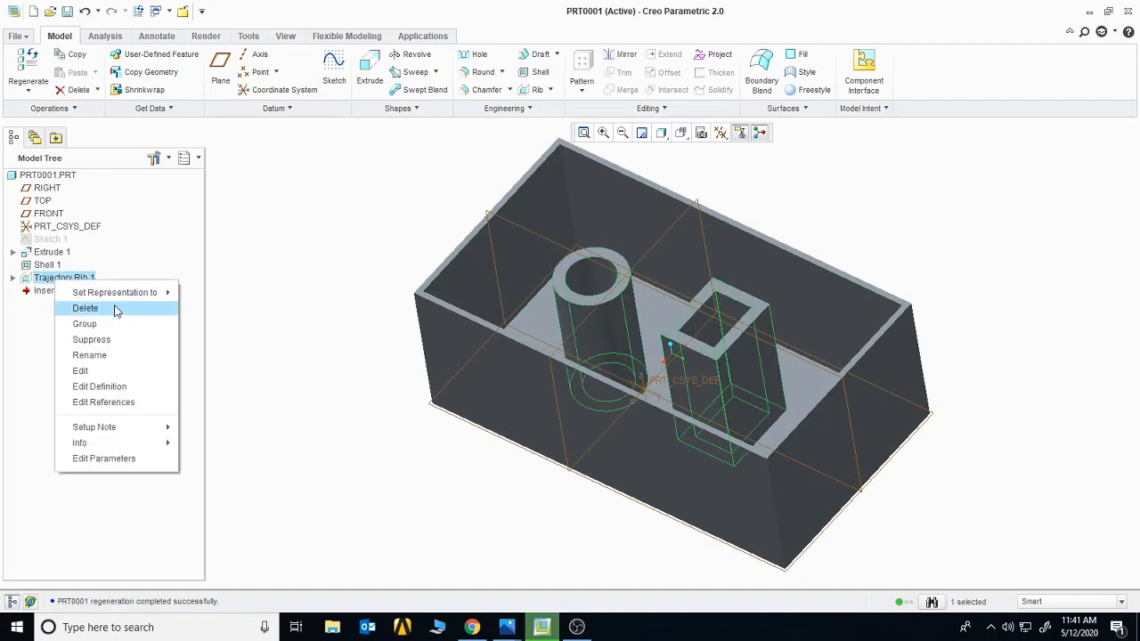
left_click(125, 309)
left_click(529, 330)
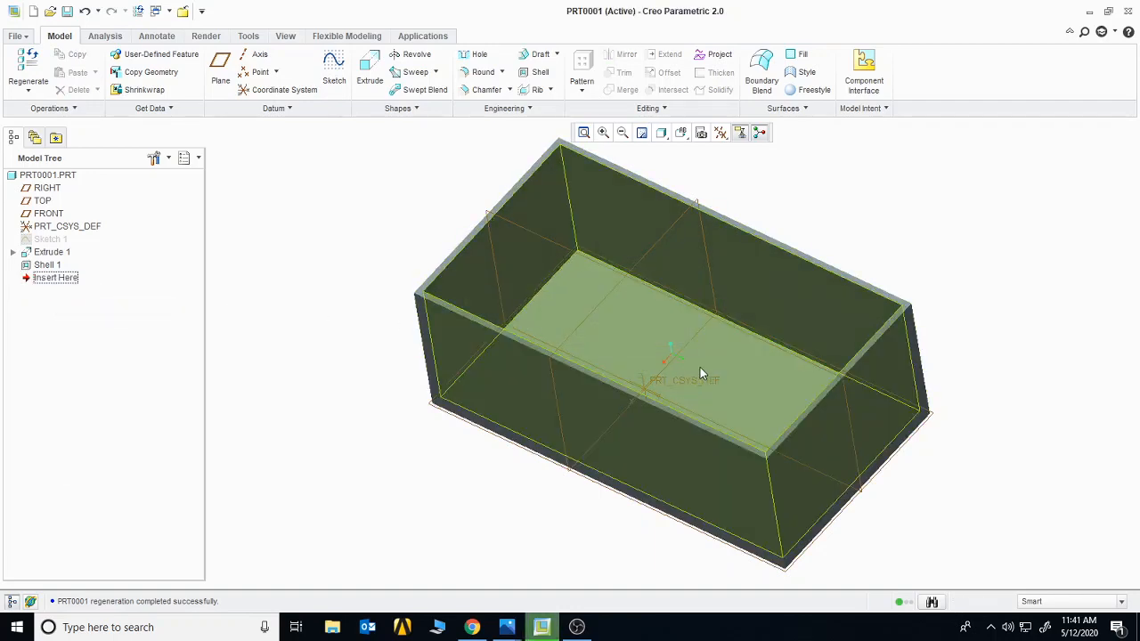
Create a datum plane offset about 88.19 upward from the box's inner floor
left_click(508, 194)
left_click(648, 355)
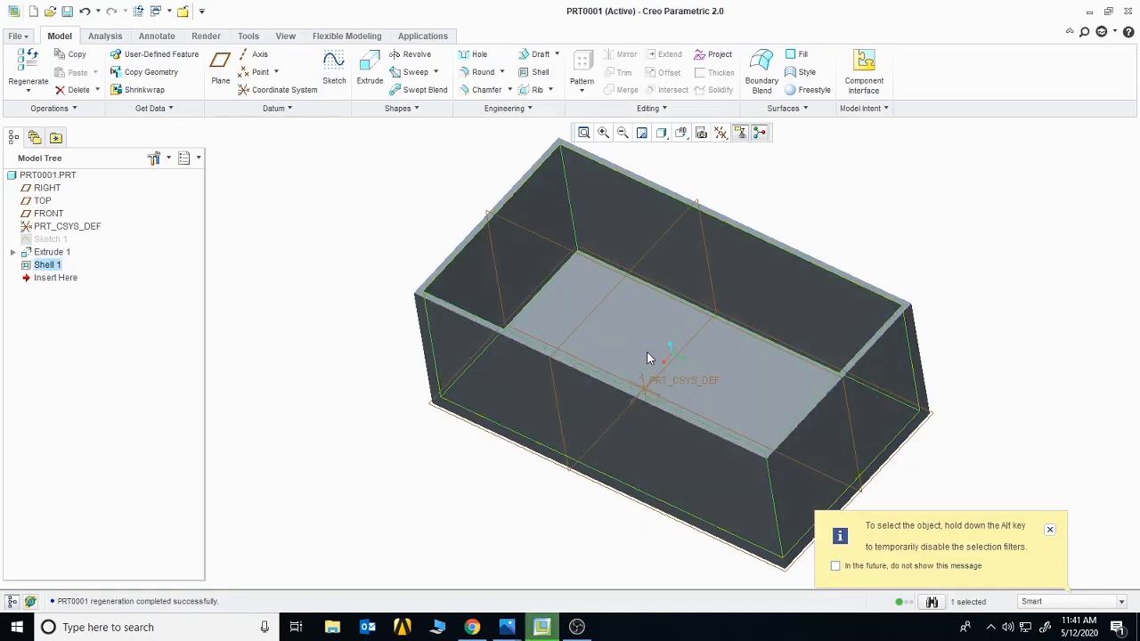
left_click(313, 456)
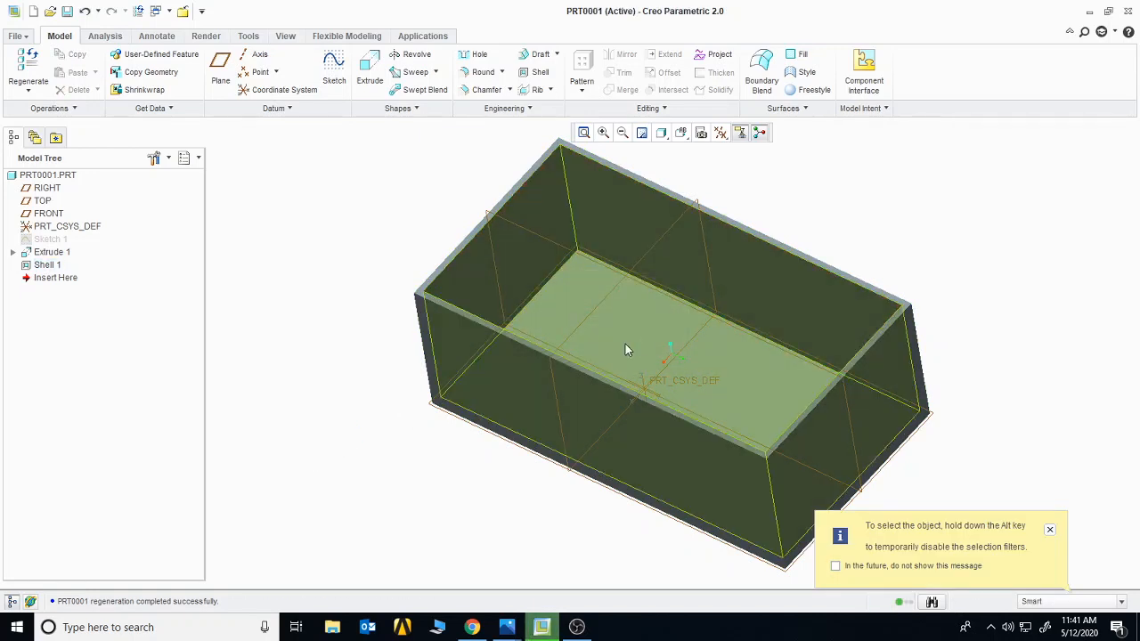
left_click(655, 356)
left_click(220, 71)
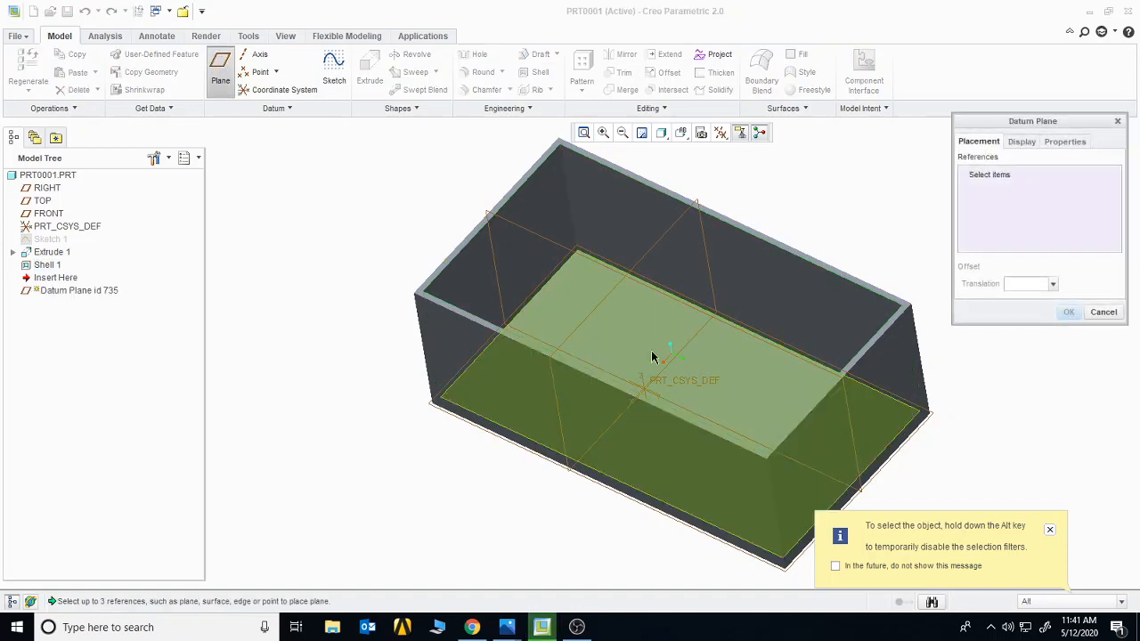
left_click(662, 364)
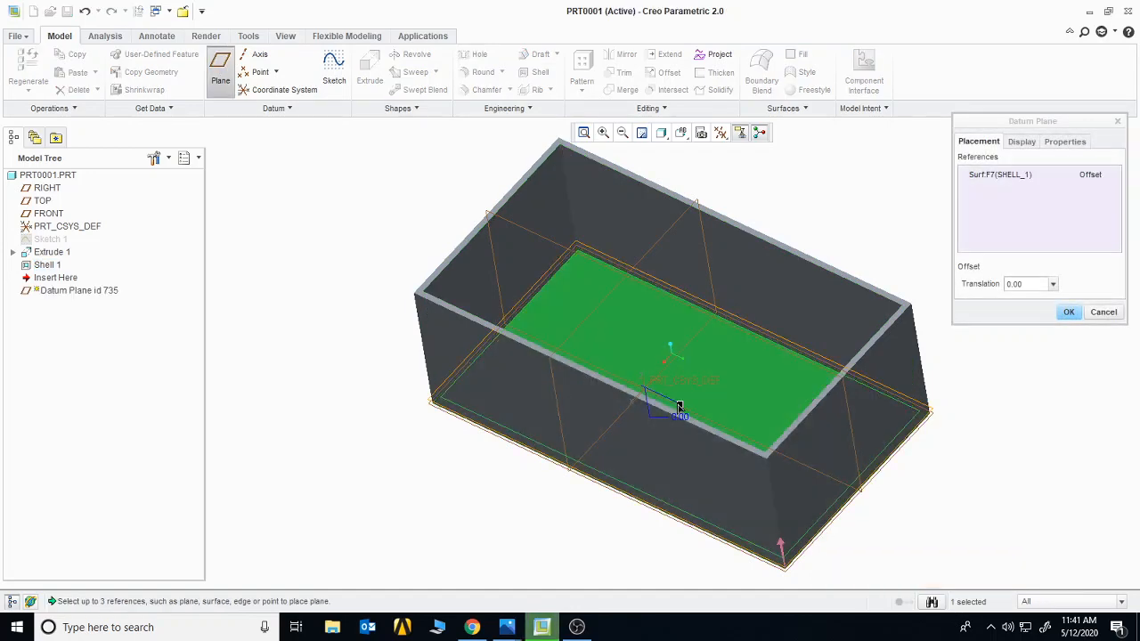
left_click_drag(679, 406, 675, 358)
middle_click_drag(675, 357, 694, 339)
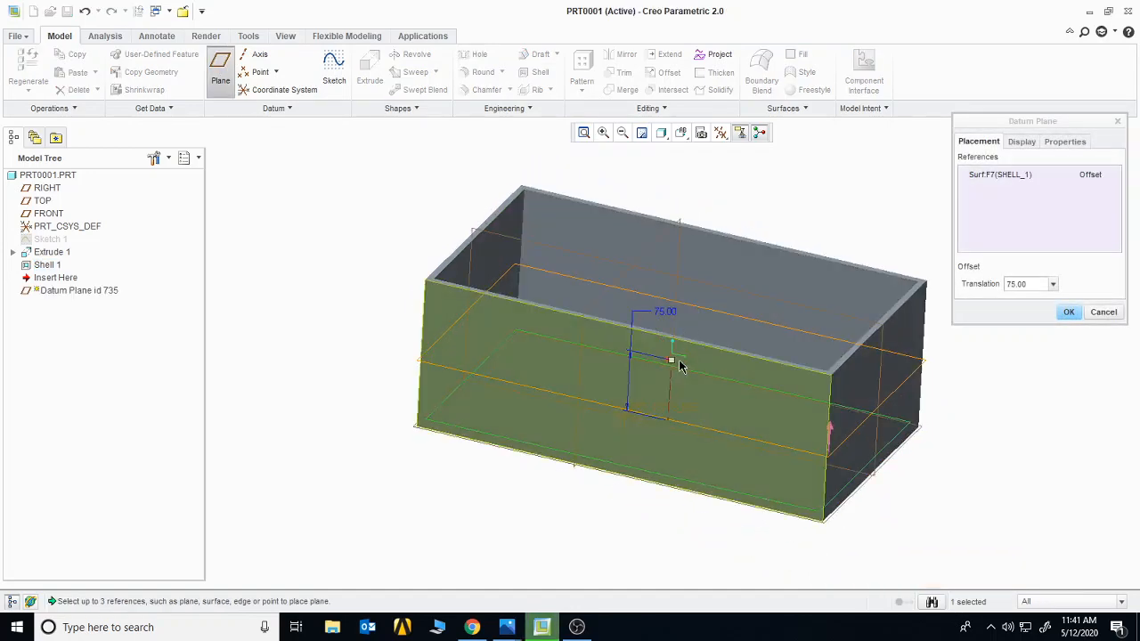
left_click_drag(671, 359, 636, 327)
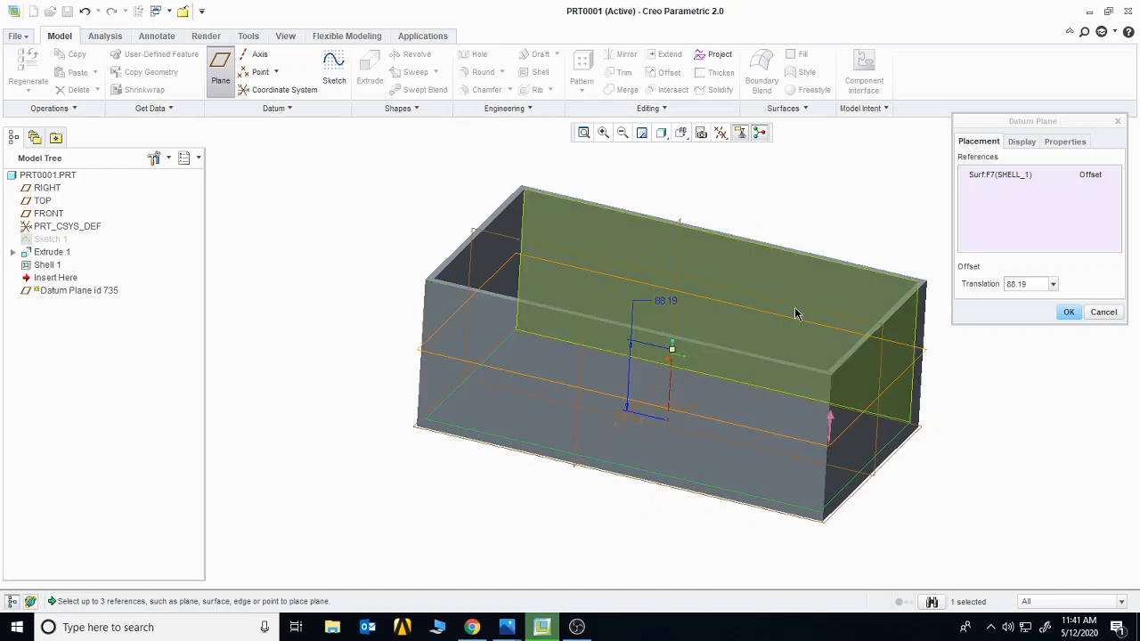
left_click(1068, 311)
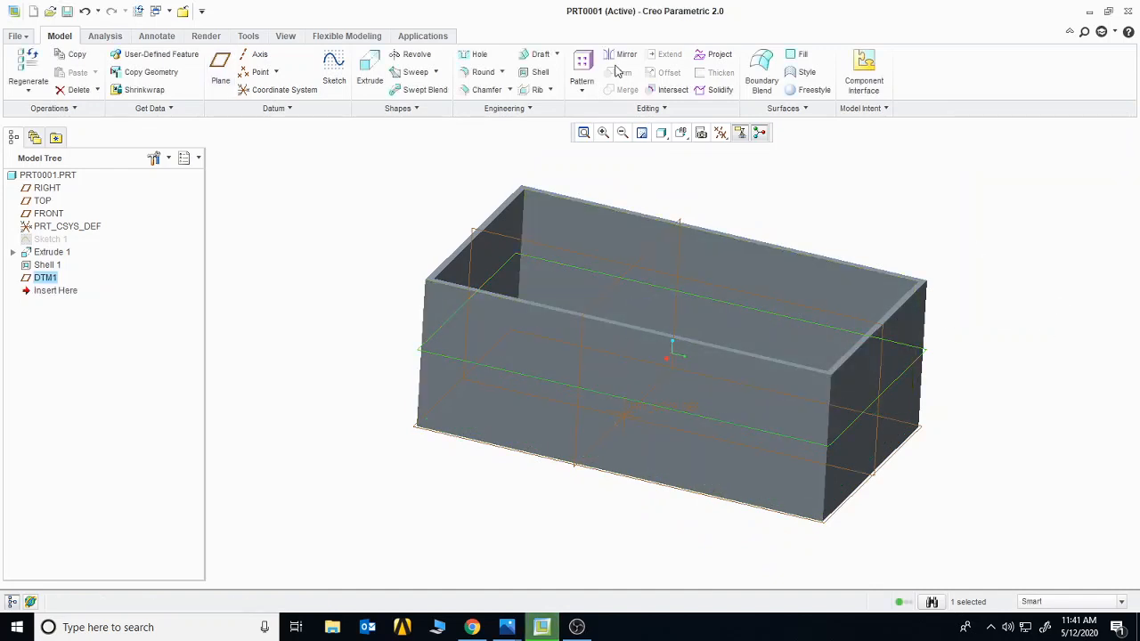
Start a trajectory rib on the new datum plane and sketch a circle near the centre and a separate rectangle beside it
left_click(552, 93)
left_click(553, 111)
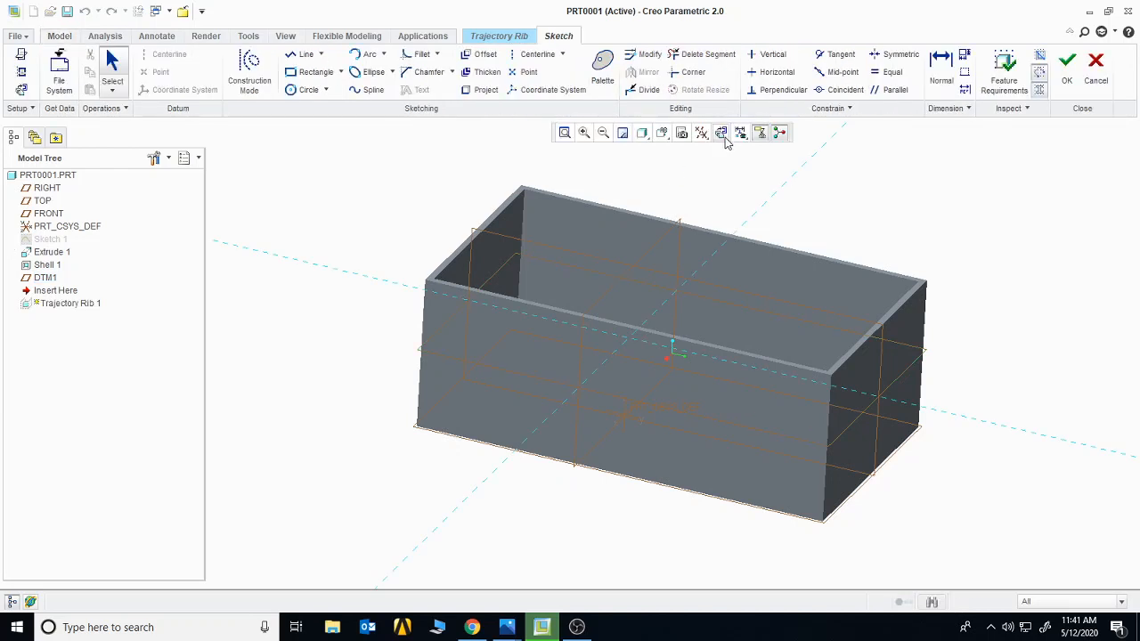
left_click(721, 134)
left_click(308, 89)
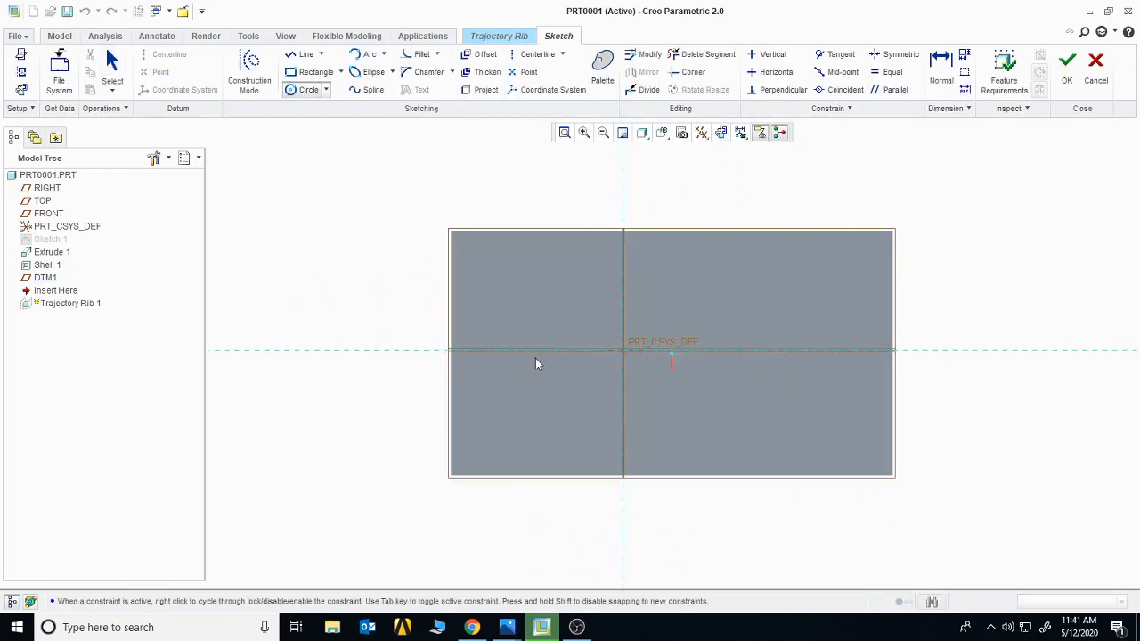
left_click(664, 316)
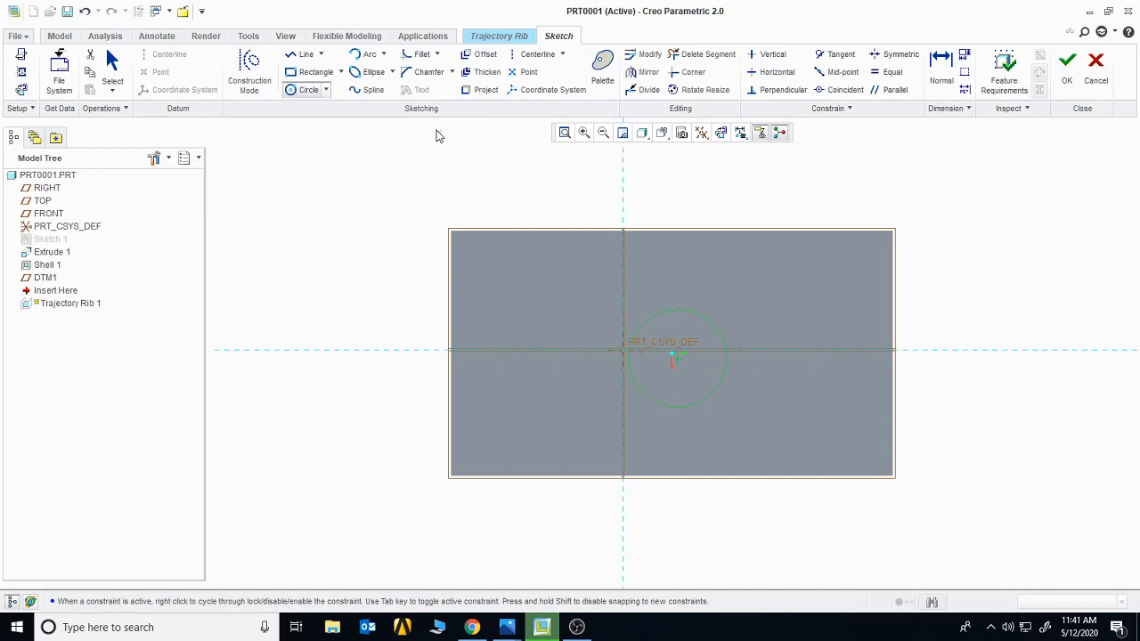
left_click(316, 71)
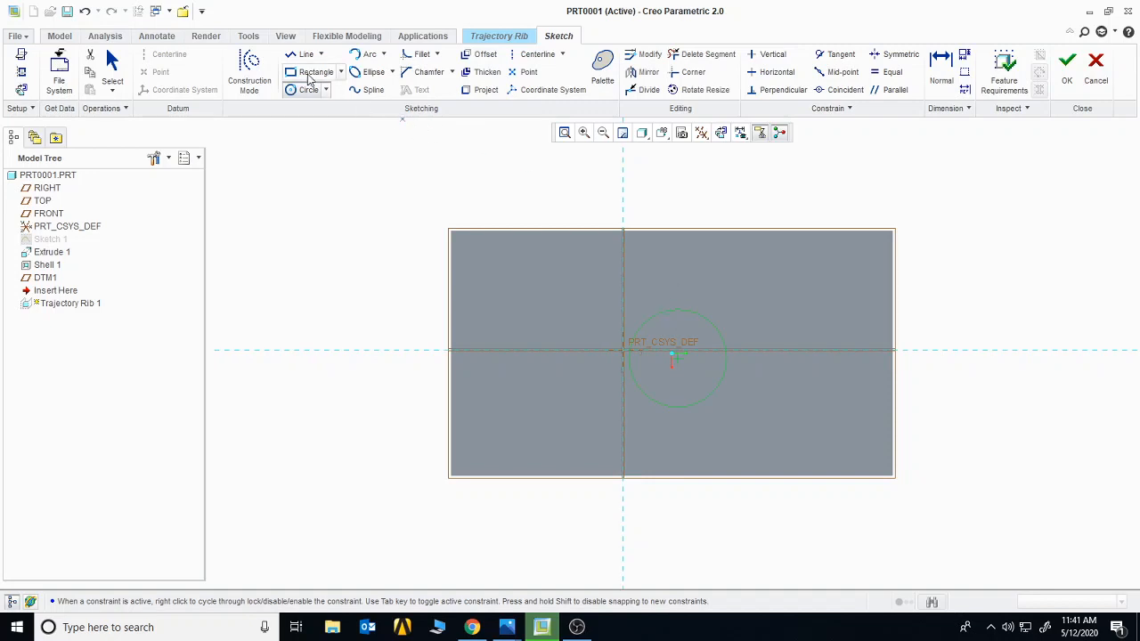
left_click(588, 403)
left_click(1067, 62)
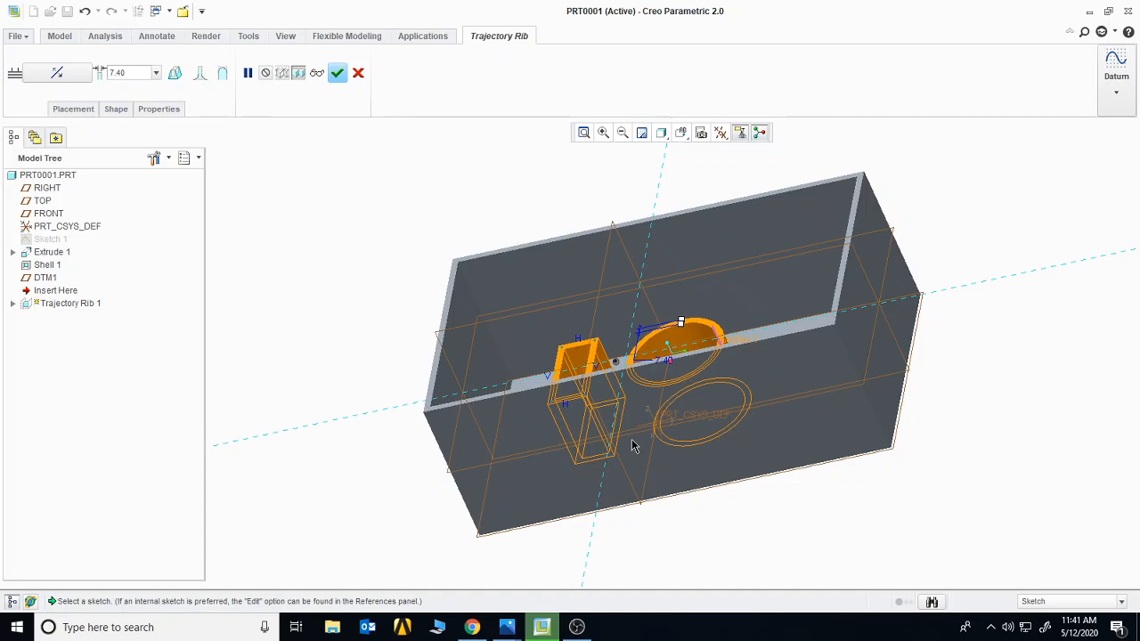
Complete the trajectory rib that forms the circular and rectangular walls with a width of 7.40
left_click(337, 73)
mouse_move(364, 298)
middle_mouse_down()
mouse_move(348, 252)
mouse_move(389, 283)
mouse_move(369, 308)
middle_mouse_up()
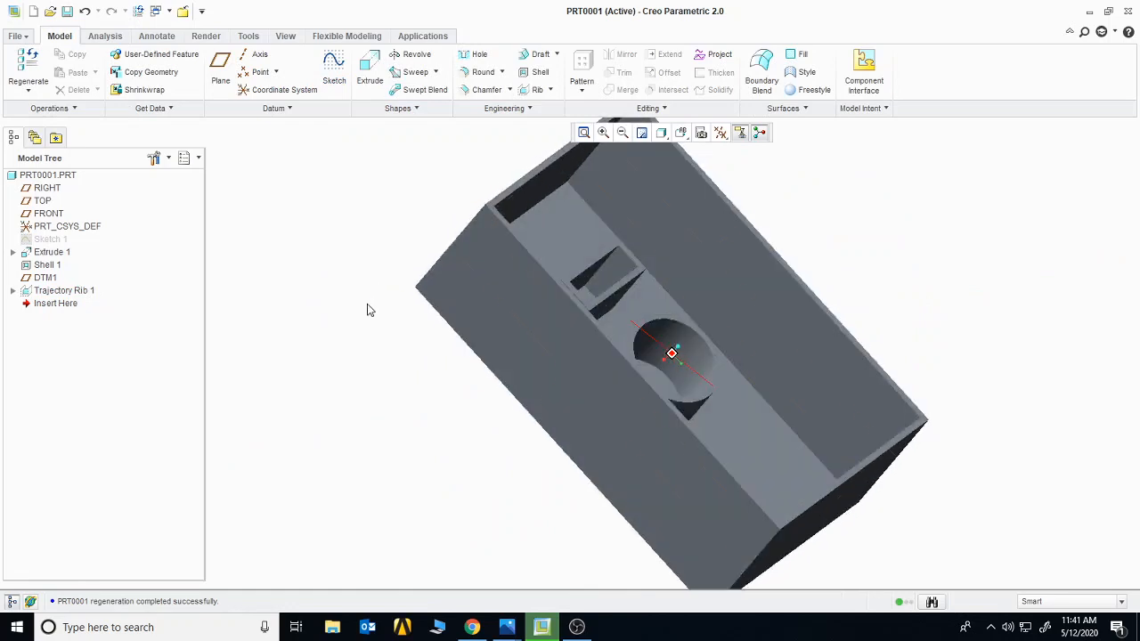
right_click(73, 292)
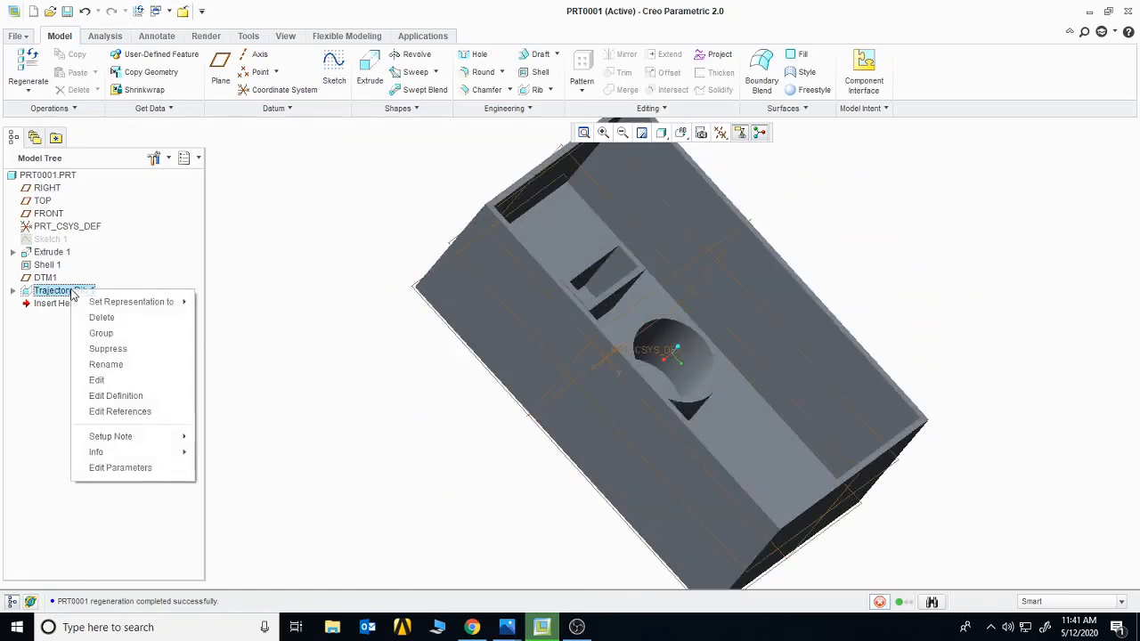
left_click(255, 270)
left_click(391, 375)
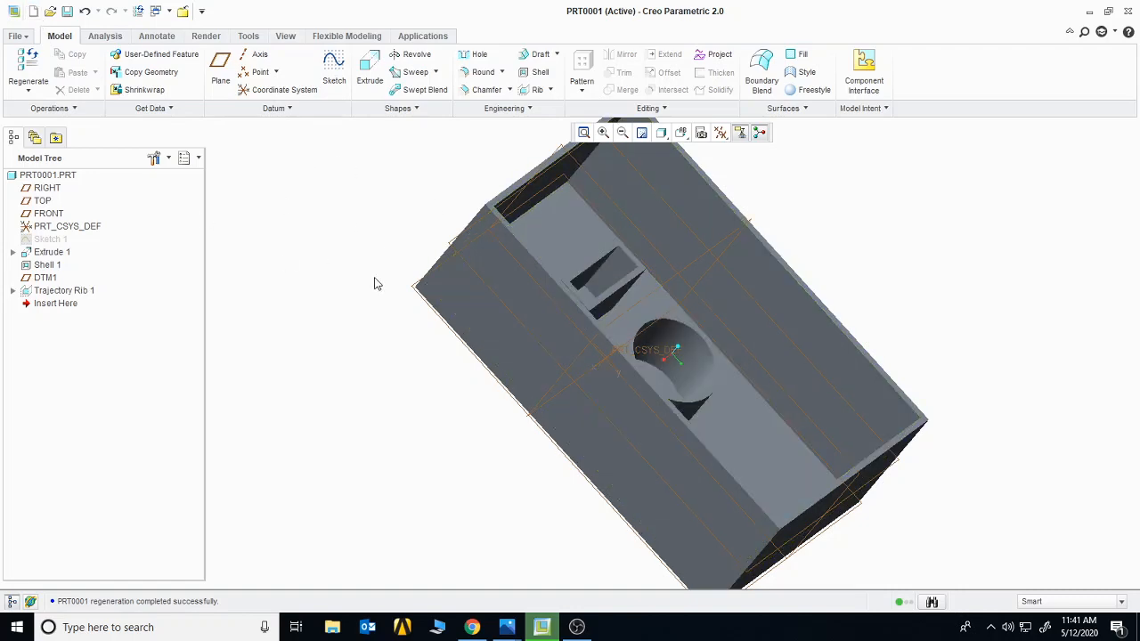
middle_click_drag(1003, 422, 502, 222)
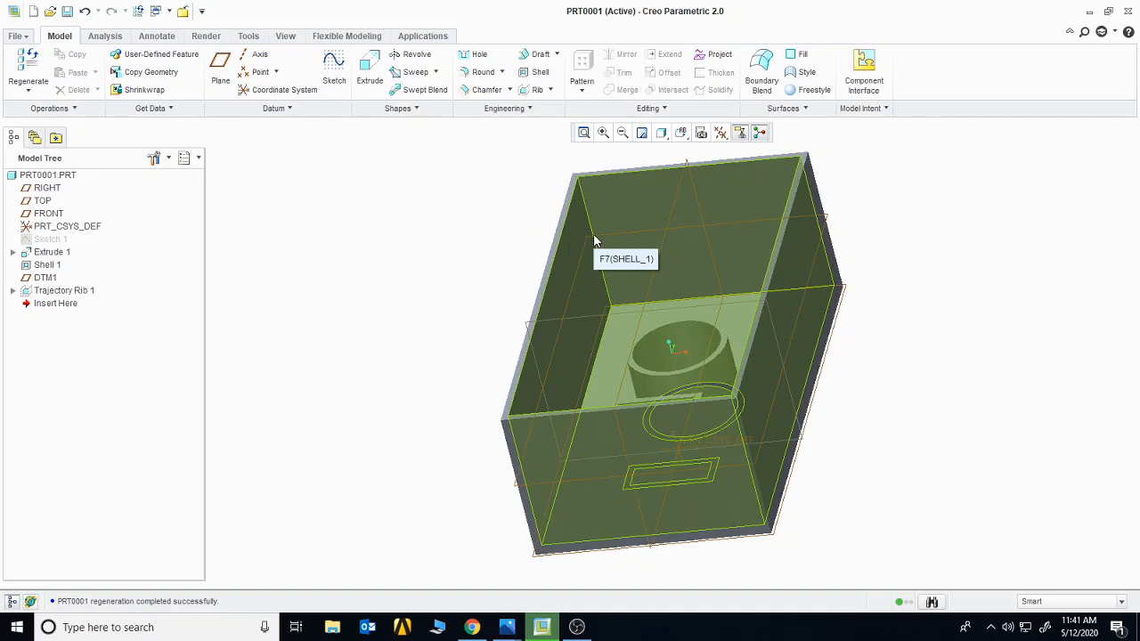
Create a new solid part named prt0002 with the default template and open a sketch on the RIGHT plane, with TOP as the left reference
left_click(32, 10)
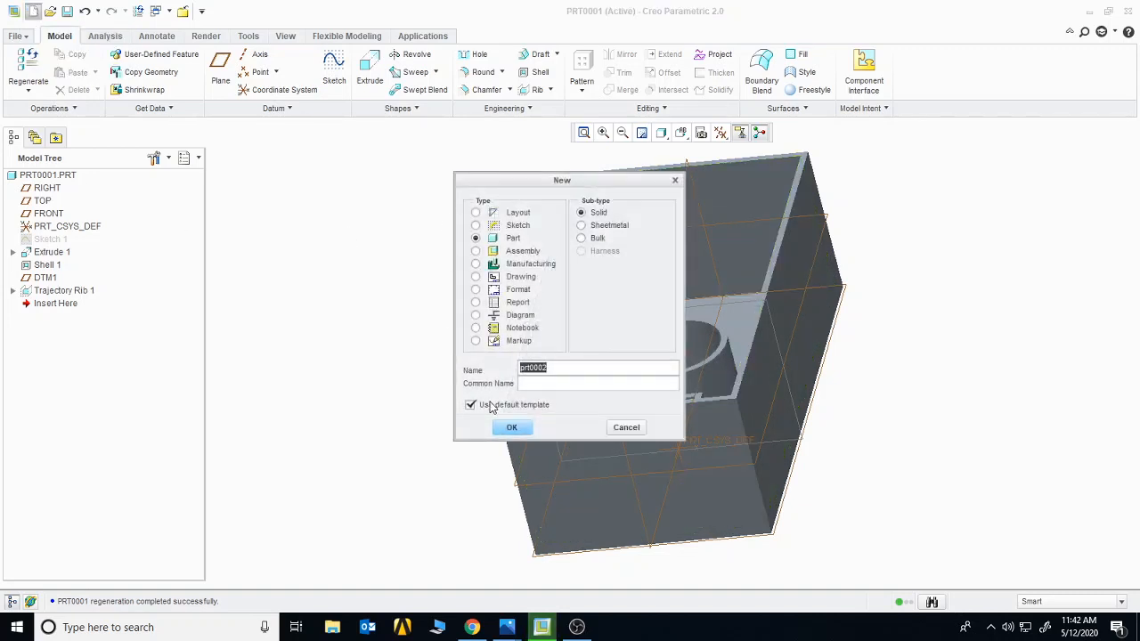
left_click(511, 428)
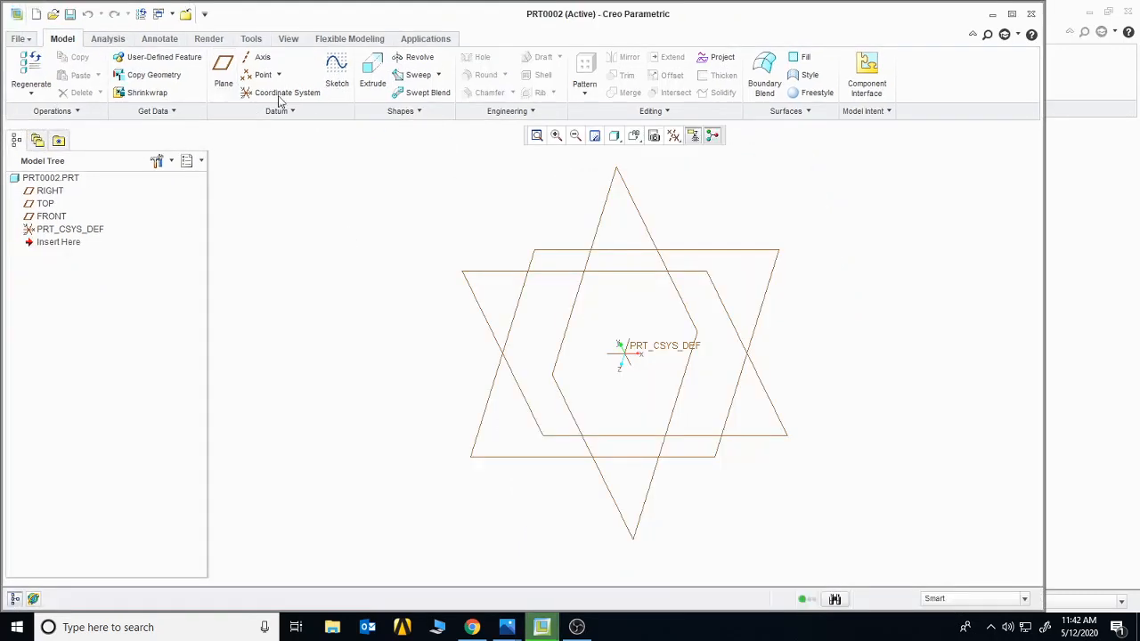
left_click(336, 73)
left_click(601, 211)
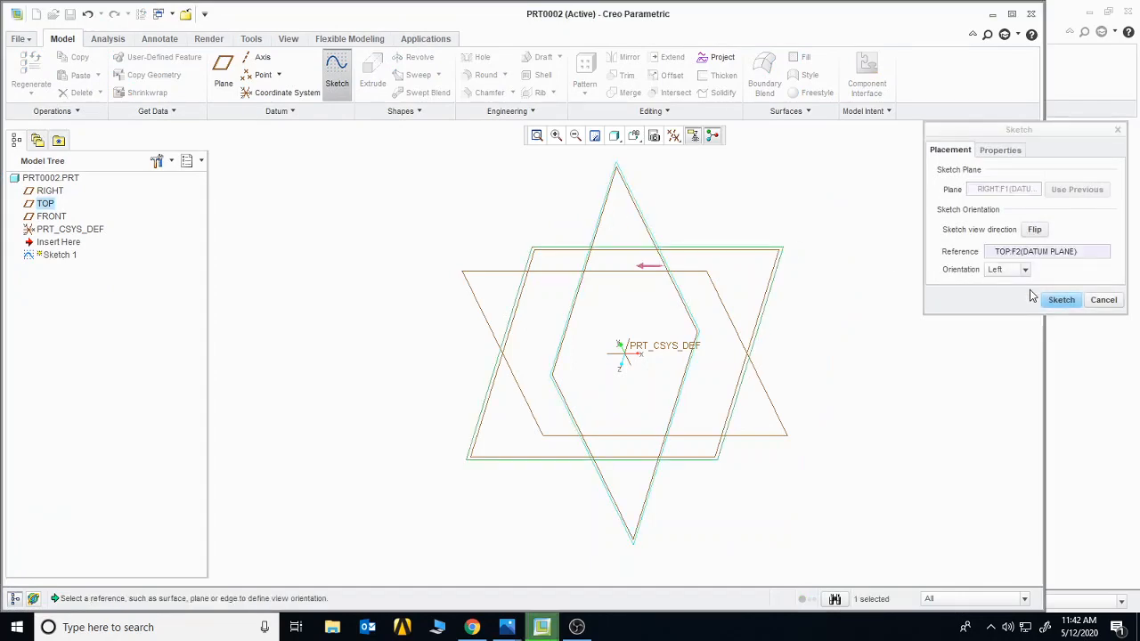
left_click(1059, 301)
left_click(674, 136)
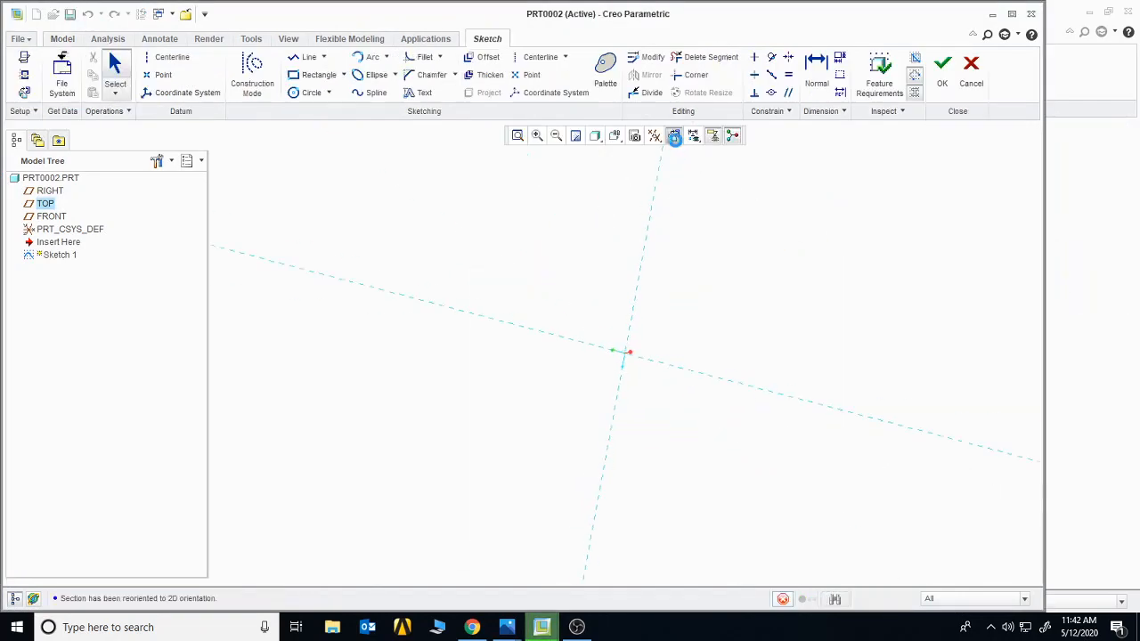
left_click(1010, 17)
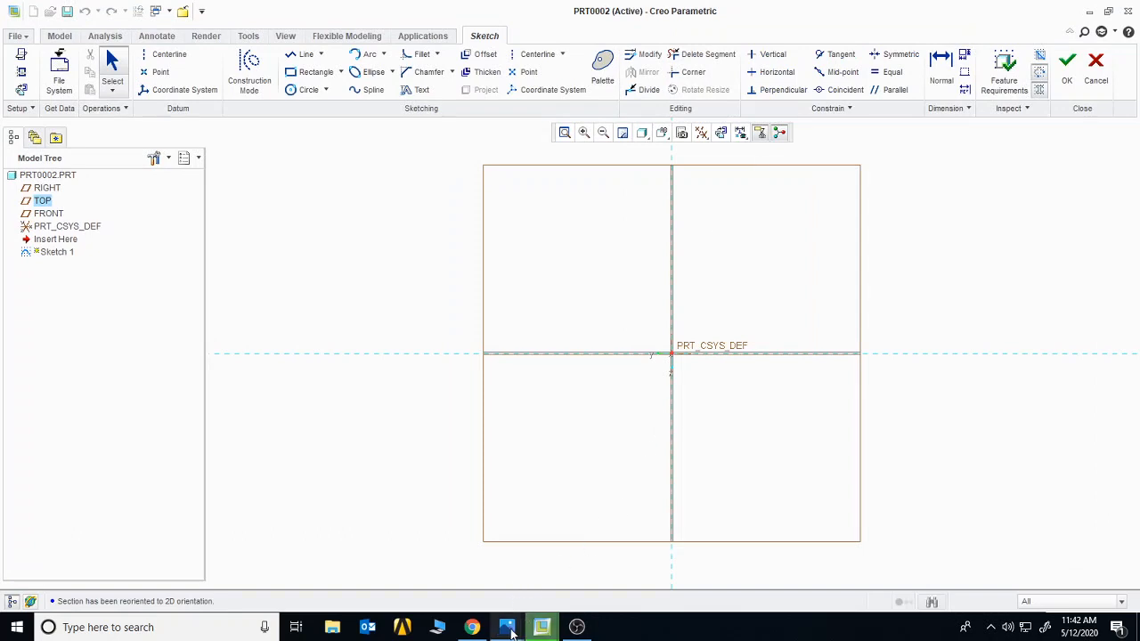
Consult the base dimensions in the task 1.jpg drawing in Photos, and sketch a rectangle about 347 by 226 around the origin in Creo
left_click(507, 627)
left_click(461, 581)
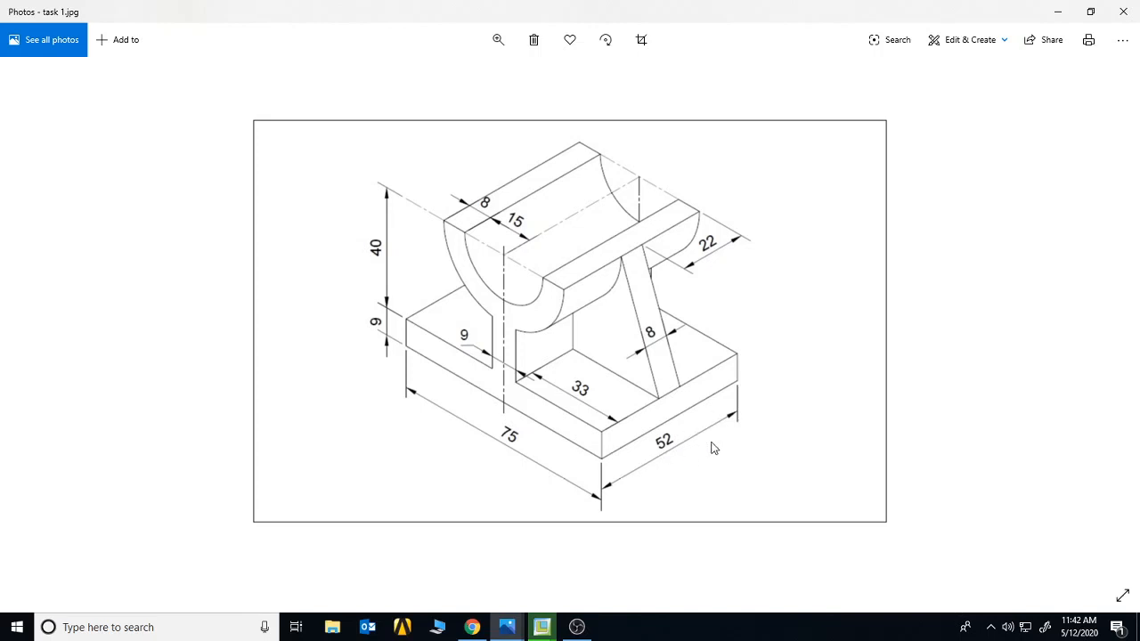
mouse_move(541, 627)
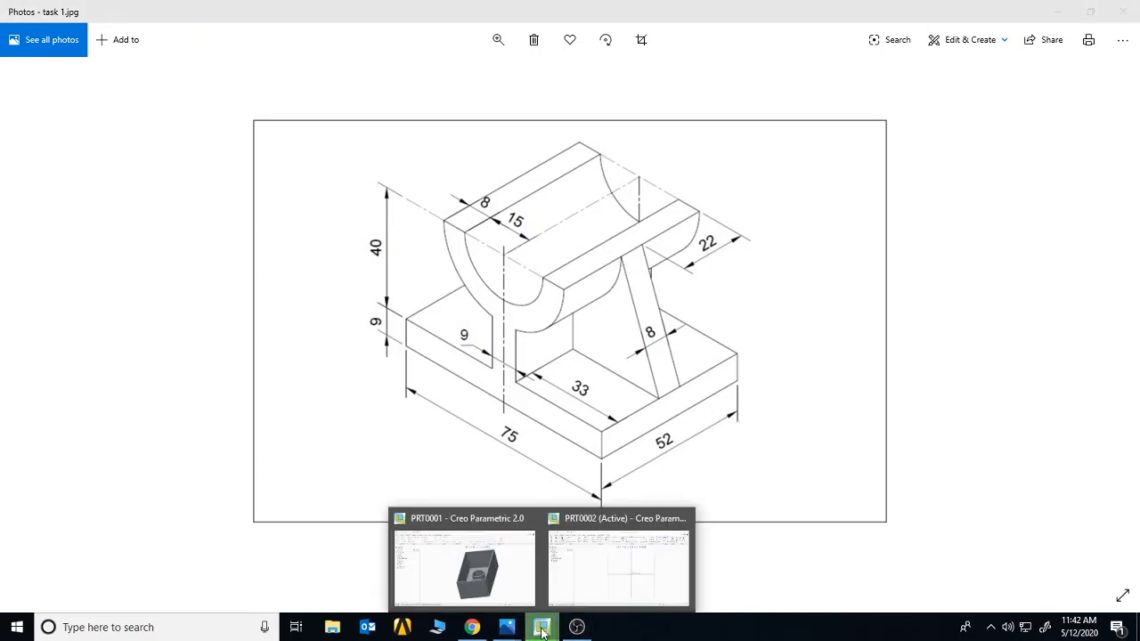
left_click(596, 582)
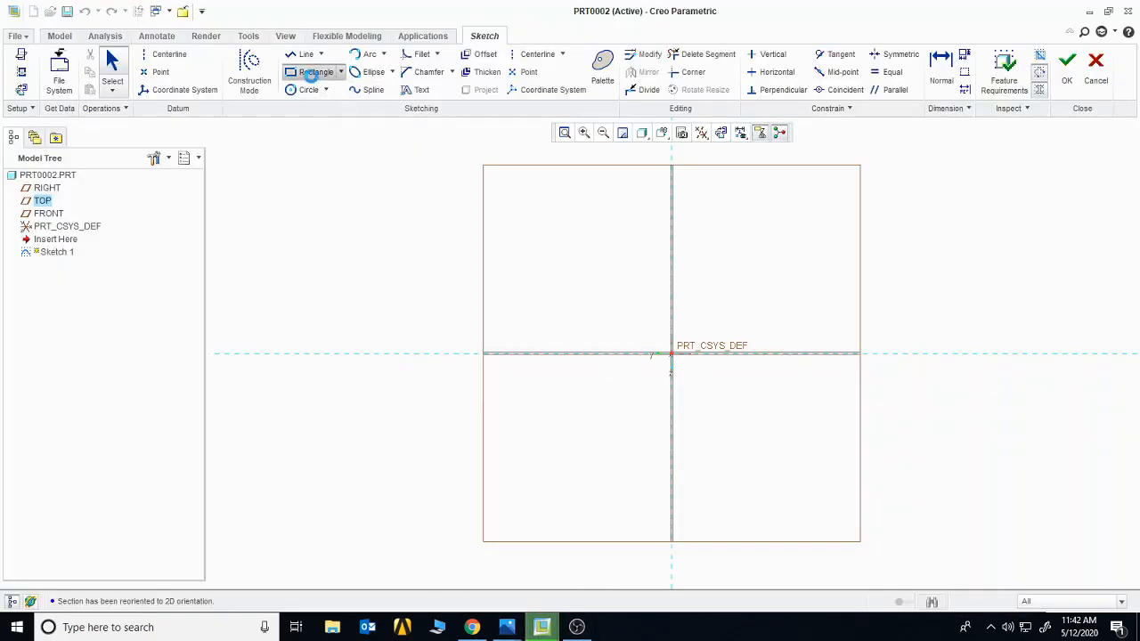
left_click(316, 71)
left_click(538, 258)
left_click(795, 425)
middle_click(898, 425)
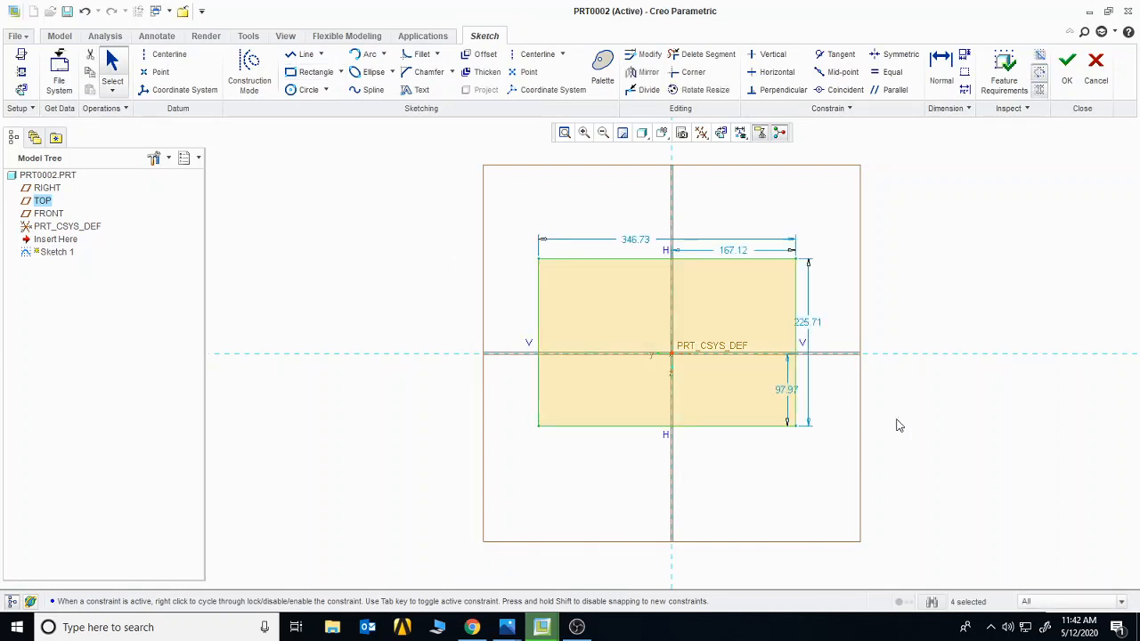
Set the base rectangle's width to 75 and its height to 52
double_click(651, 237)
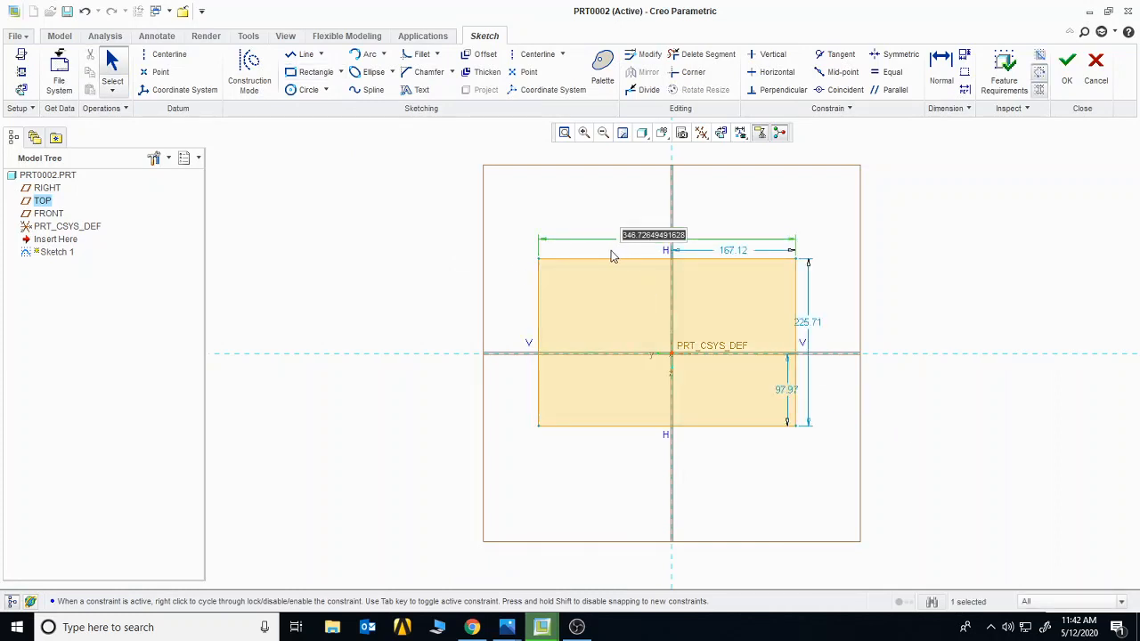
type("75")
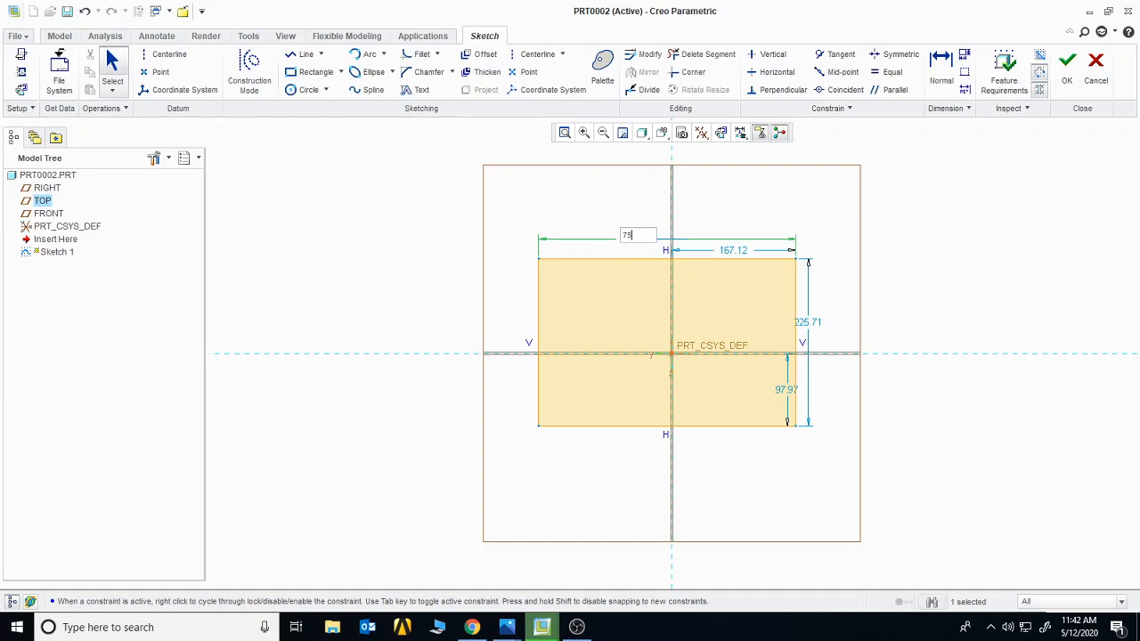
key("Return")
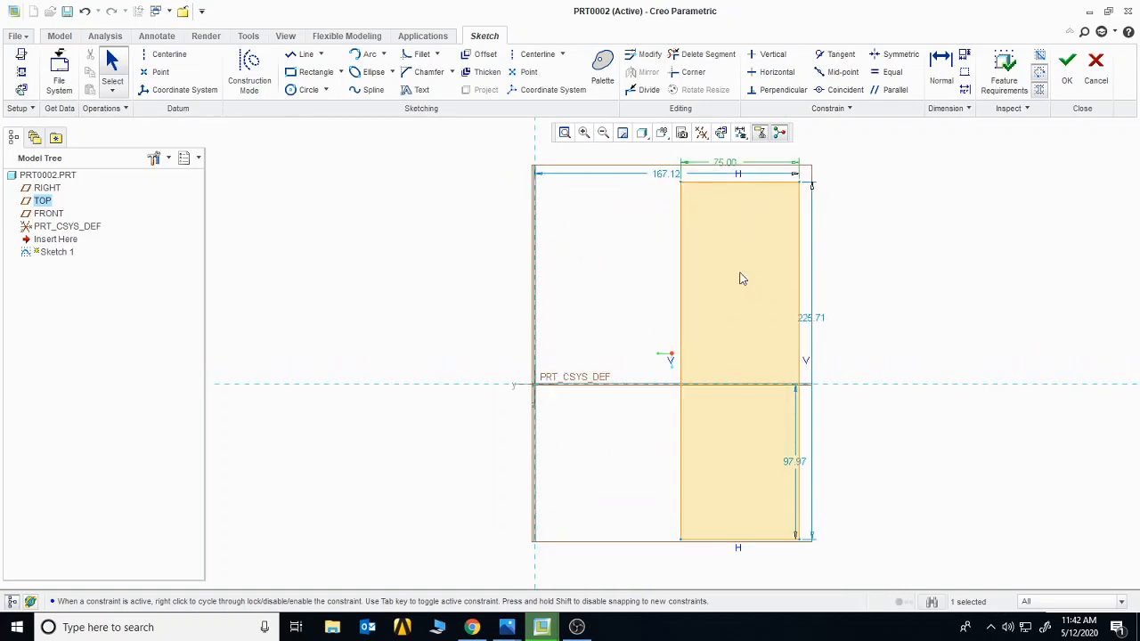
double_click(804, 319)
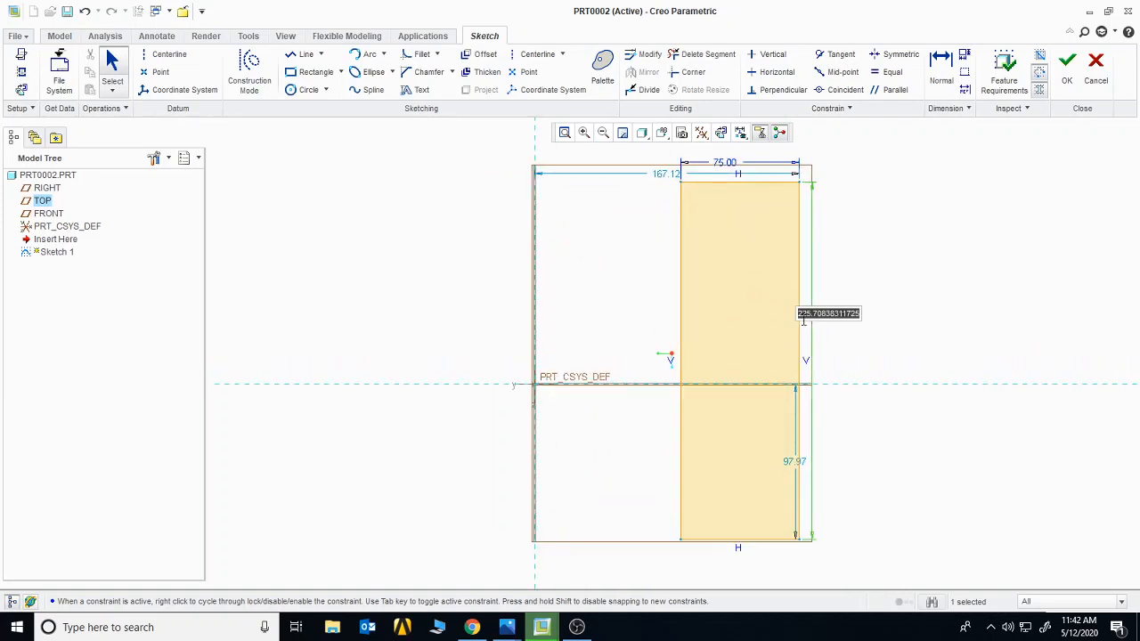
type("52")
key("Return")
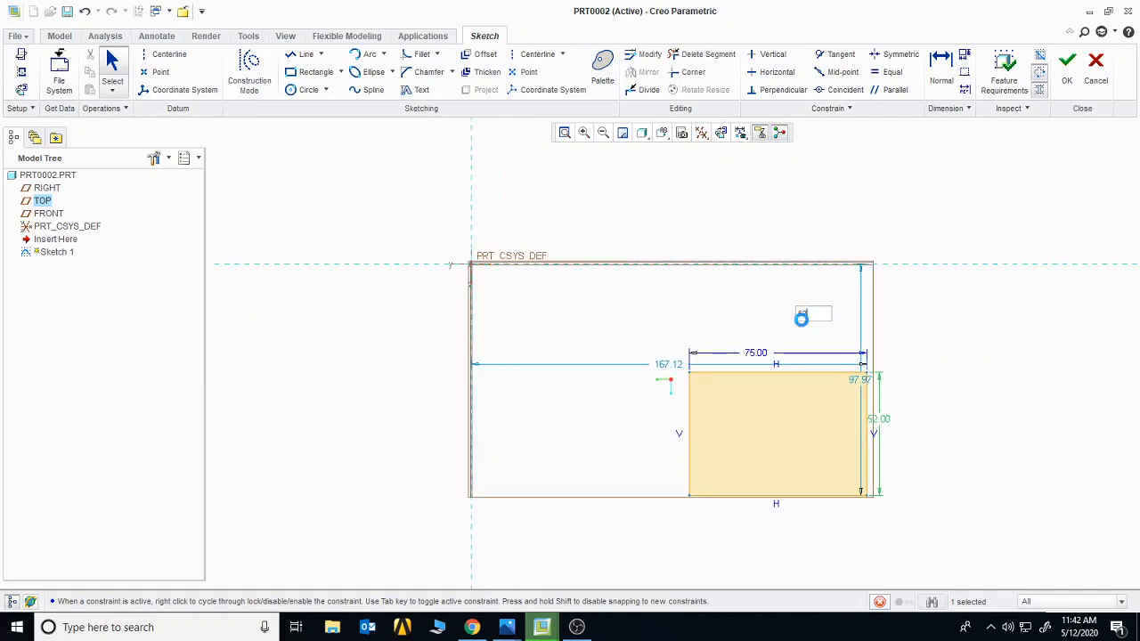
Check the base thickness in the task 1.jpg drawing in Photos, and in Creo finish the base sketch and extrude it to a depth of 9
mouse_move(541, 627)
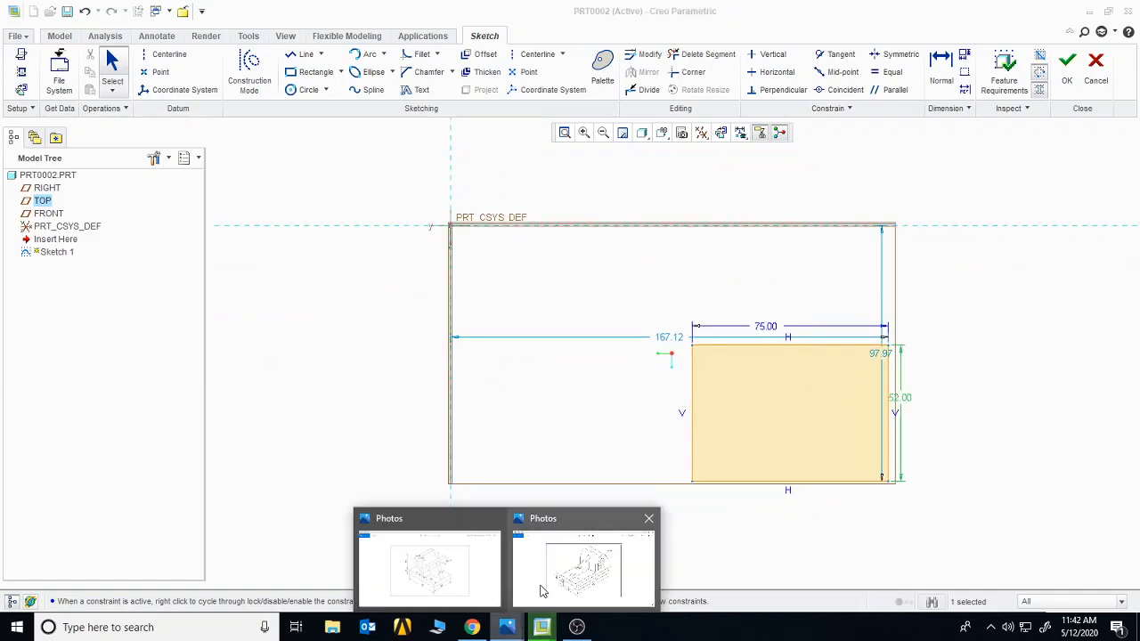
left_click(452, 557)
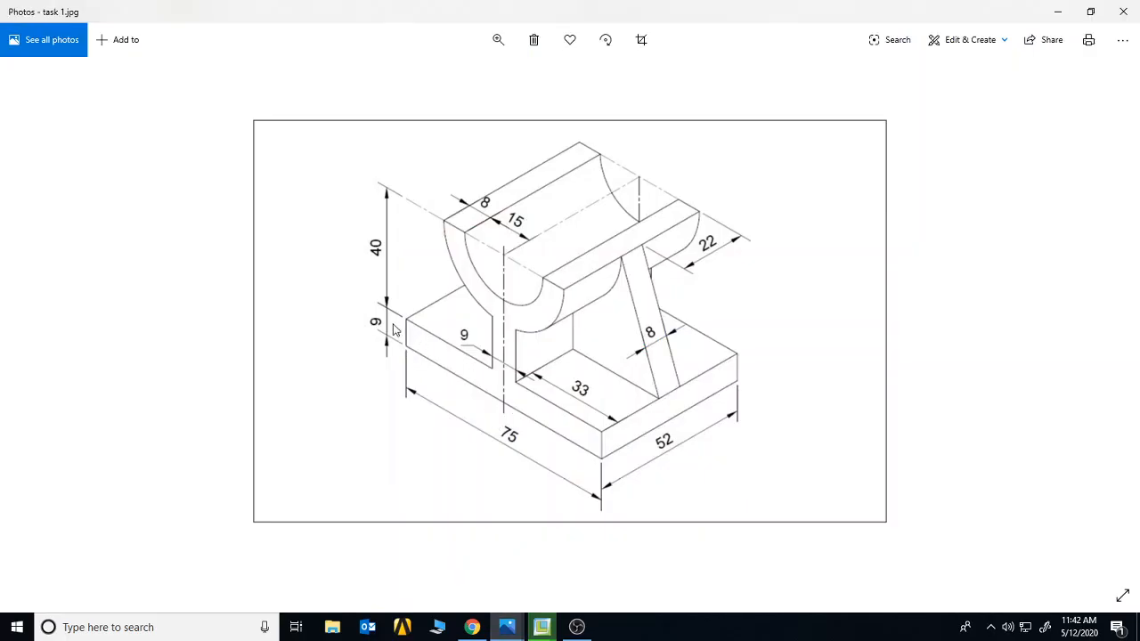
left_click(540, 629)
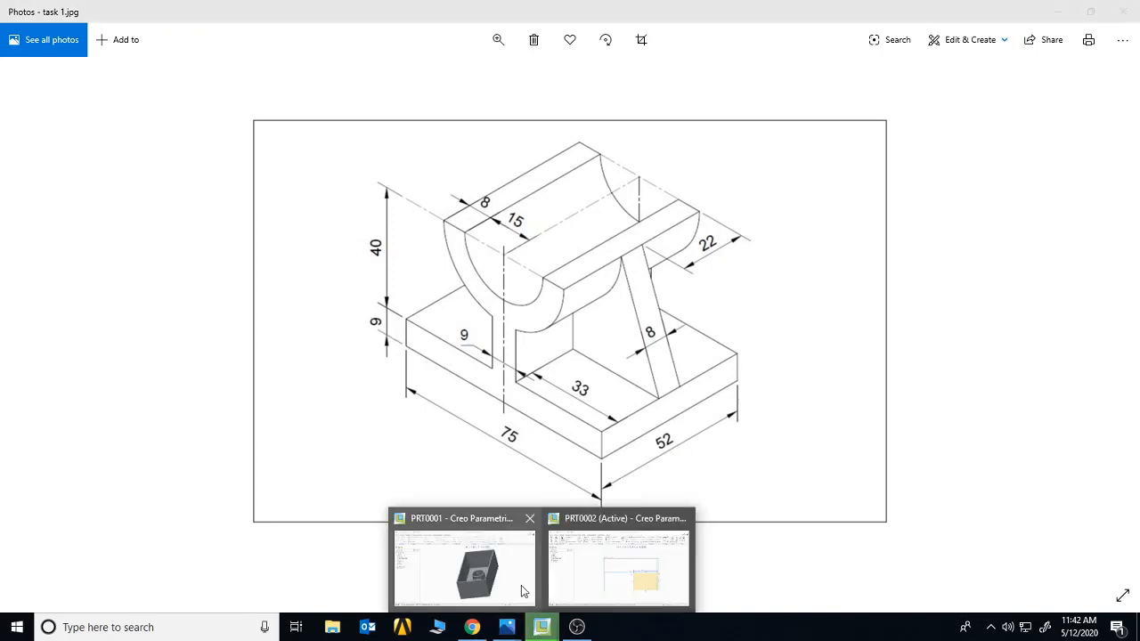
left_click(607, 575)
left_click(1071, 66)
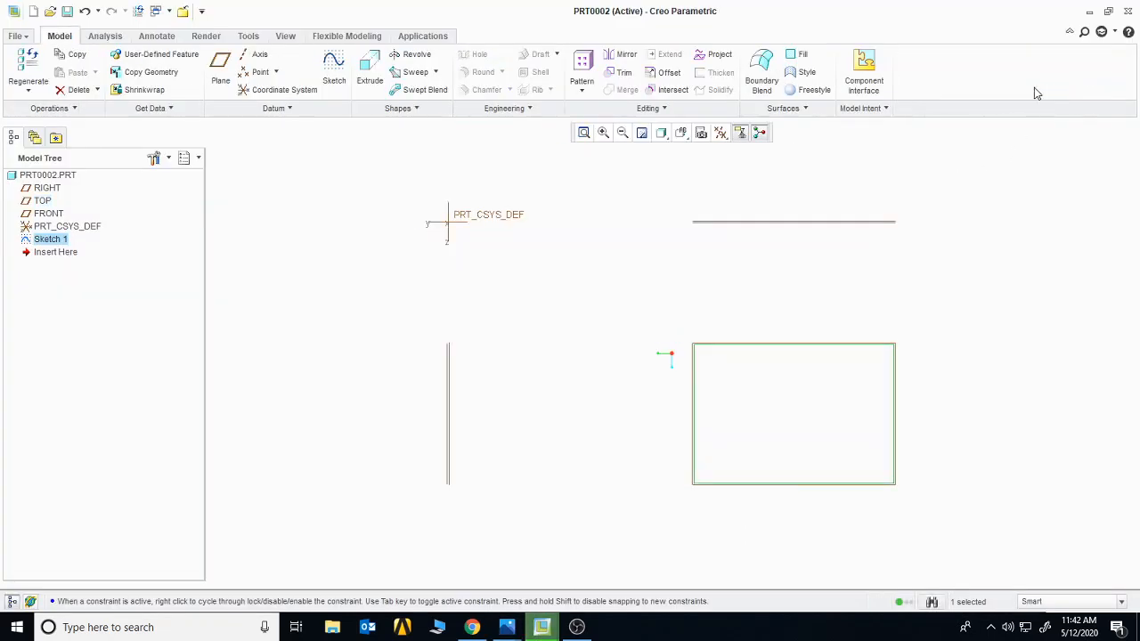
left_click(369, 79)
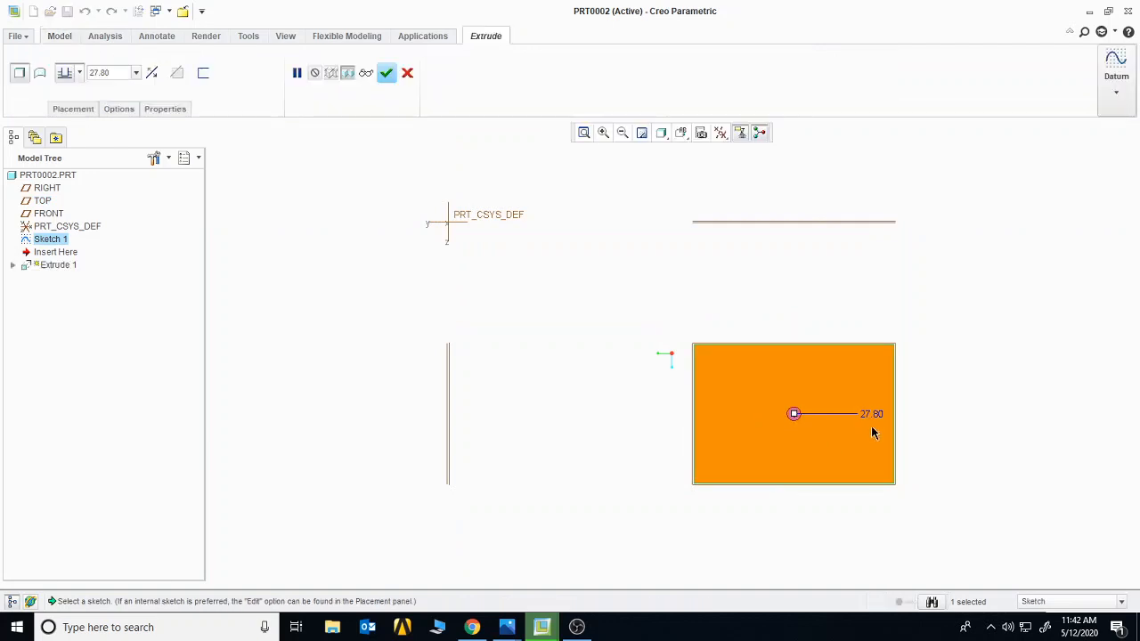
double_click(874, 414)
type("99")
key("BackSpace")
key("Return")
left_click(386, 73)
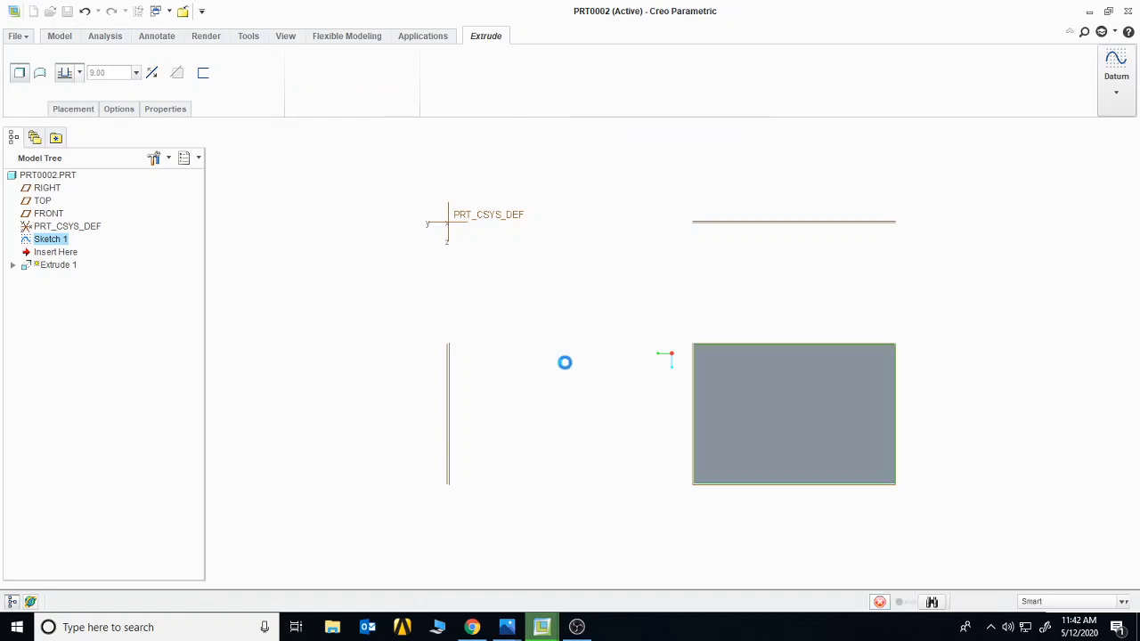
Consult the saddle profile in the task 1.jpg drawing in Photos, and open a sketch on the base's long side face in Creo's PRT0002
middle_click_drag(583, 374, 570, 300)
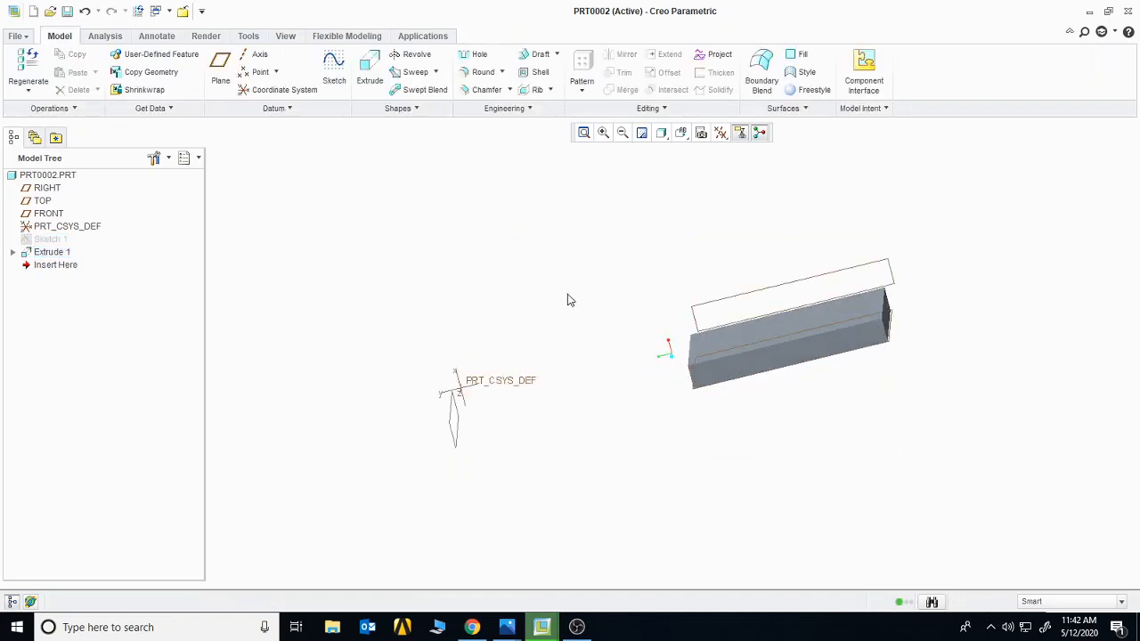
mouse_move(506, 627)
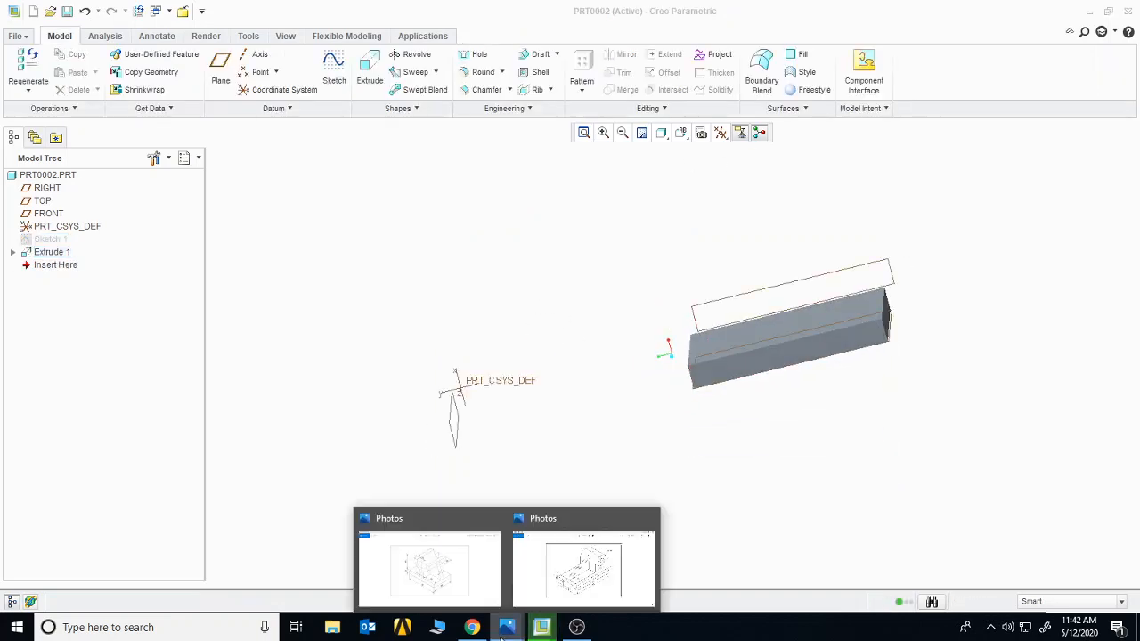
left_click(444, 583)
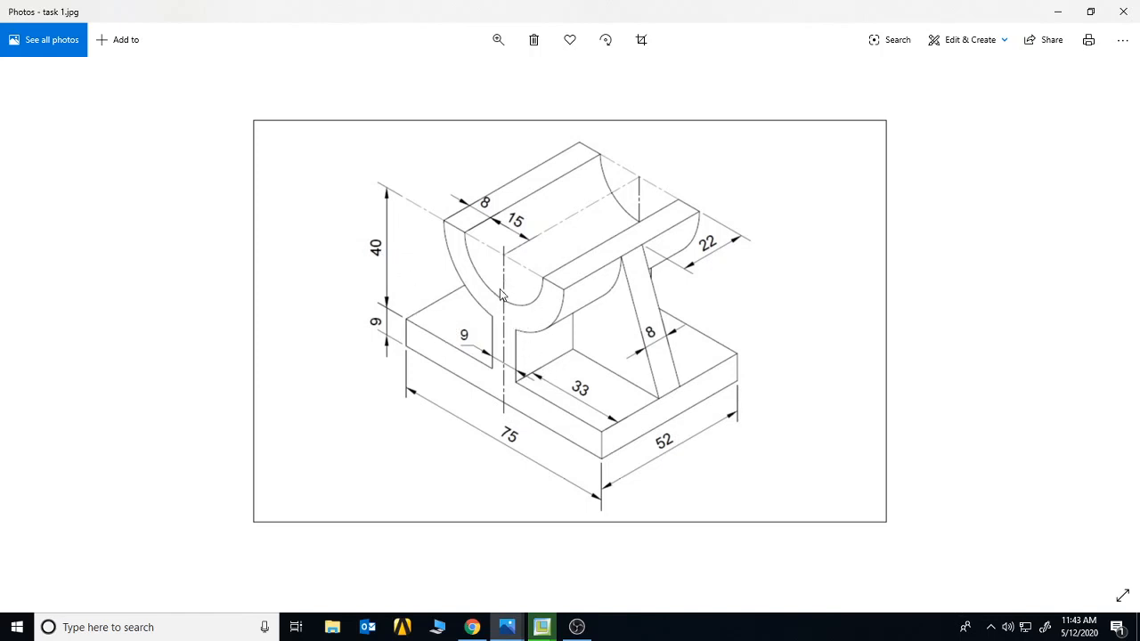
left_click(513, 632)
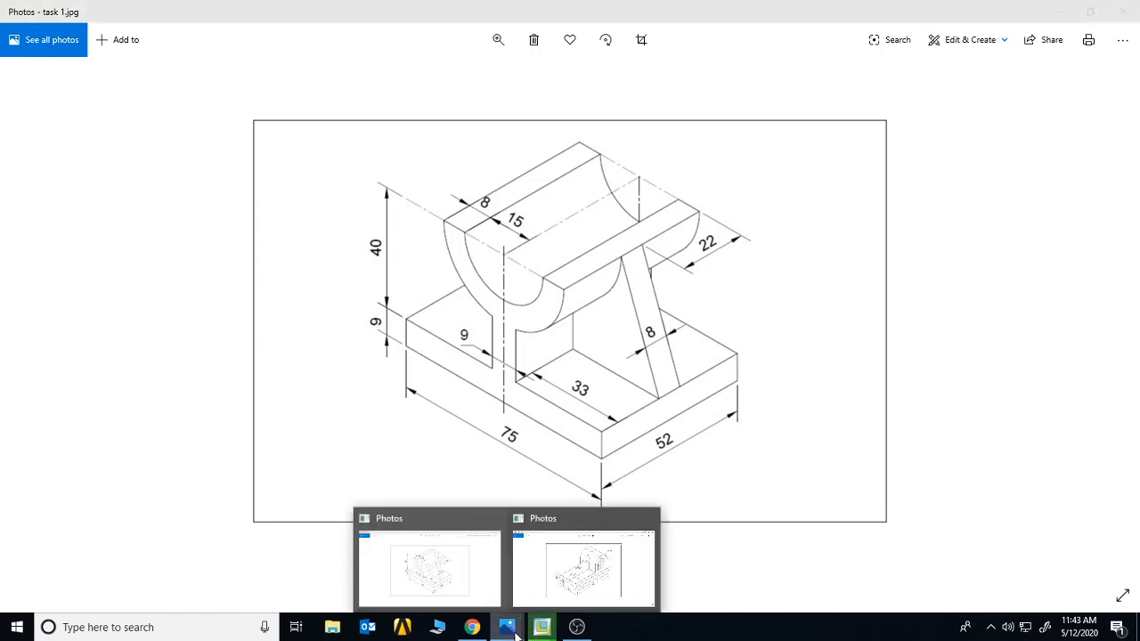
mouse_move(542, 627)
left_click(609, 564)
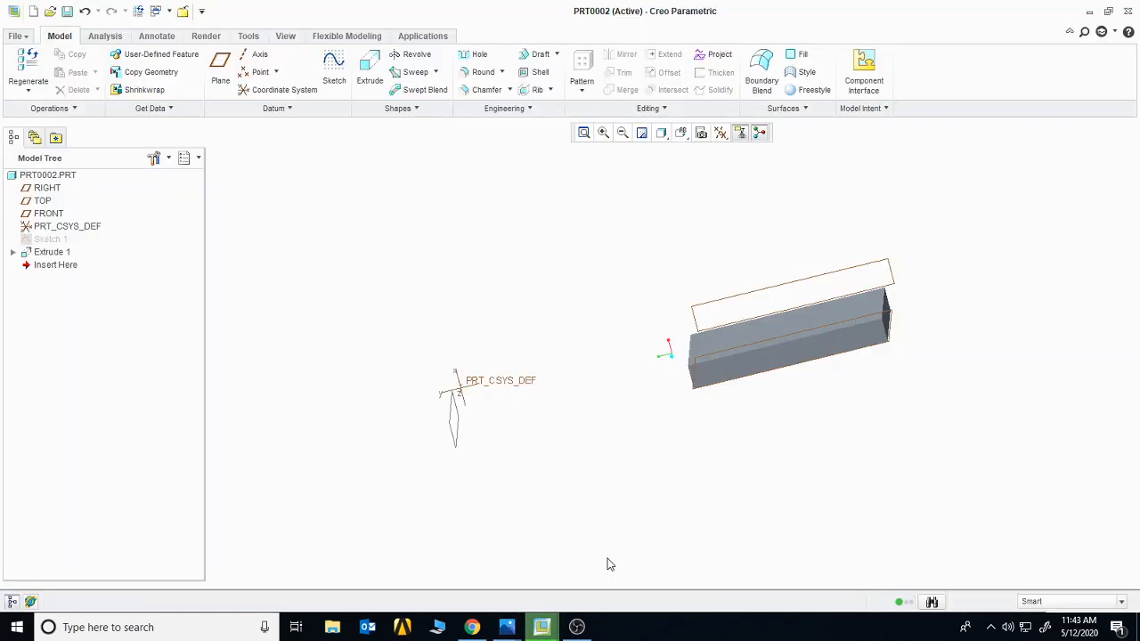
left_click(777, 367)
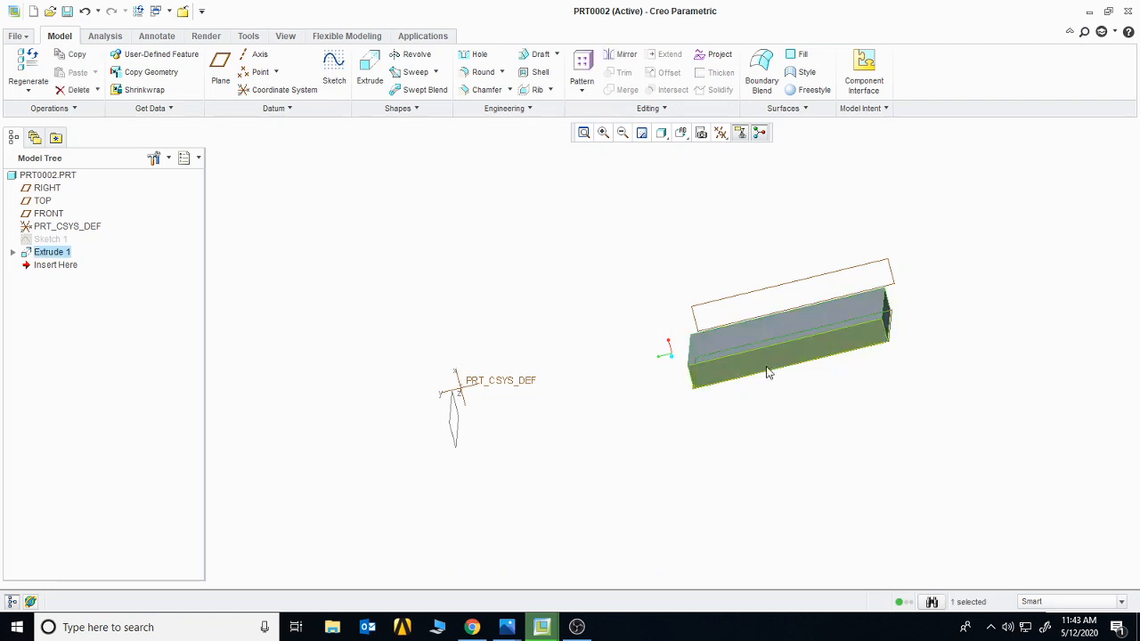
left_click(334, 70)
left_click(720, 134)
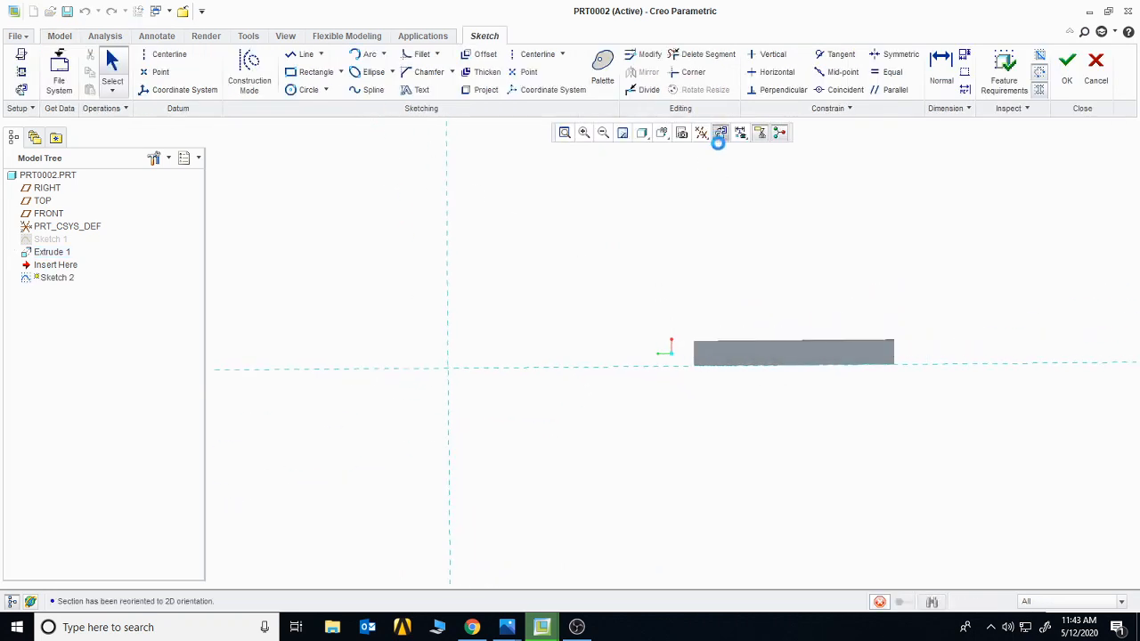
Add both end faces of the base as sketch references
left_click(23, 73)
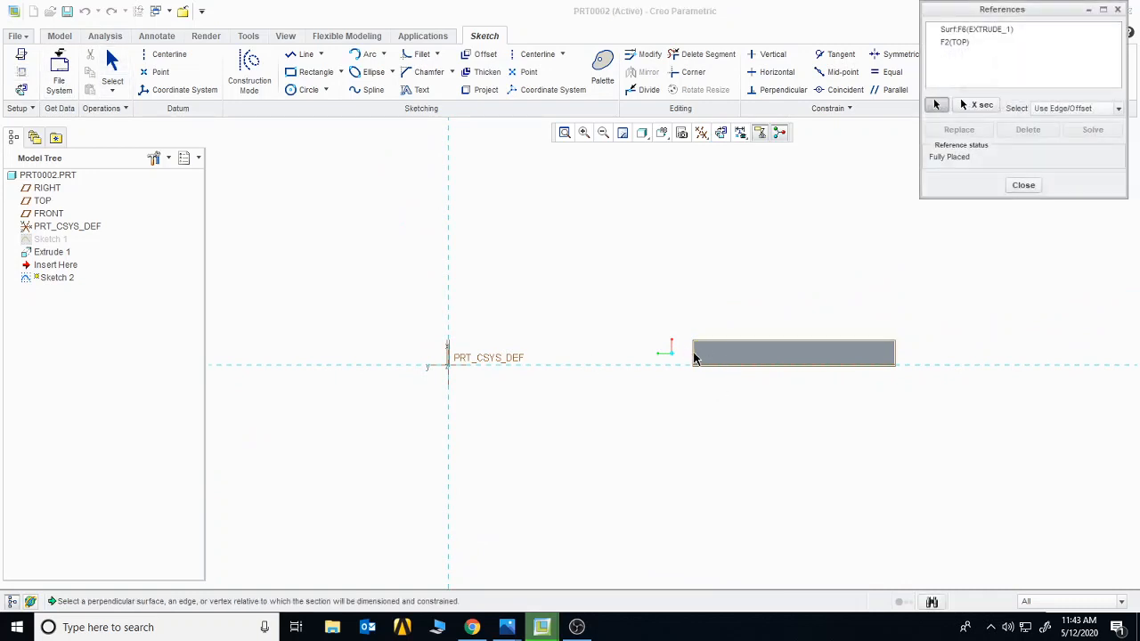
left_click(695, 354)
left_click(896, 356)
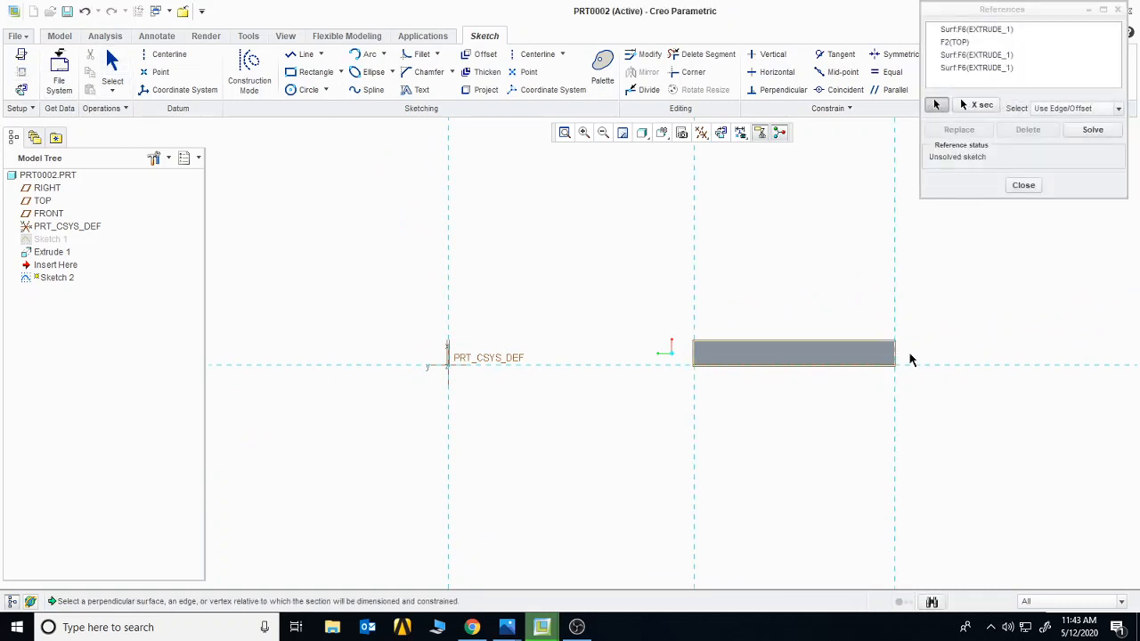
left_click(1022, 187)
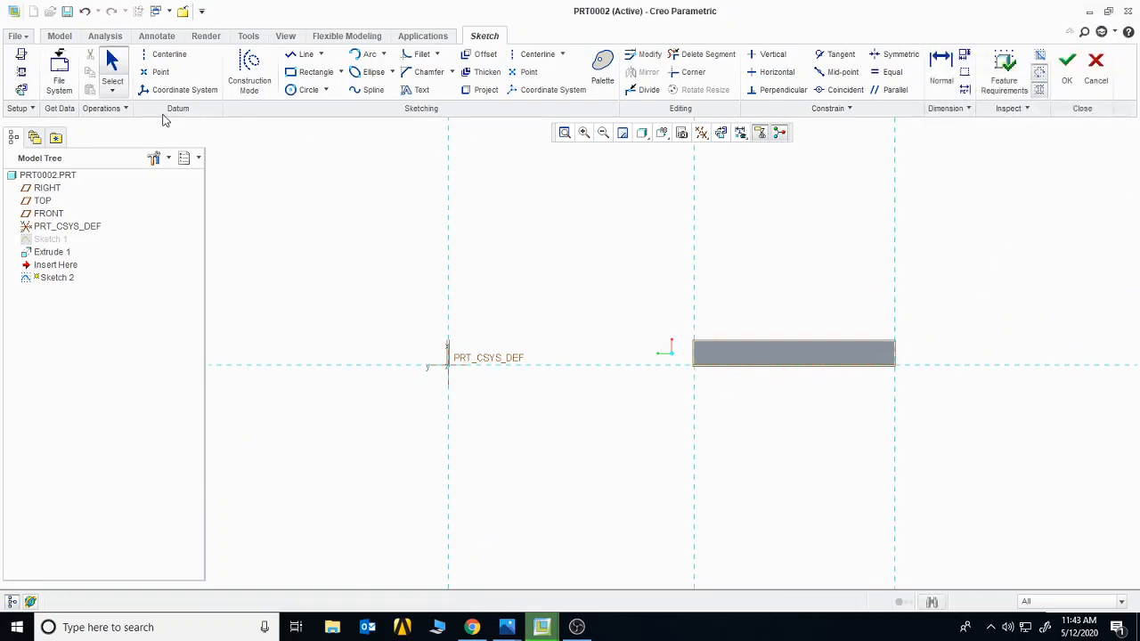
Draw a vertical centerline through the base and set its distance from the base's end face to 37.50
left_click(164, 55)
left_click(798, 347)
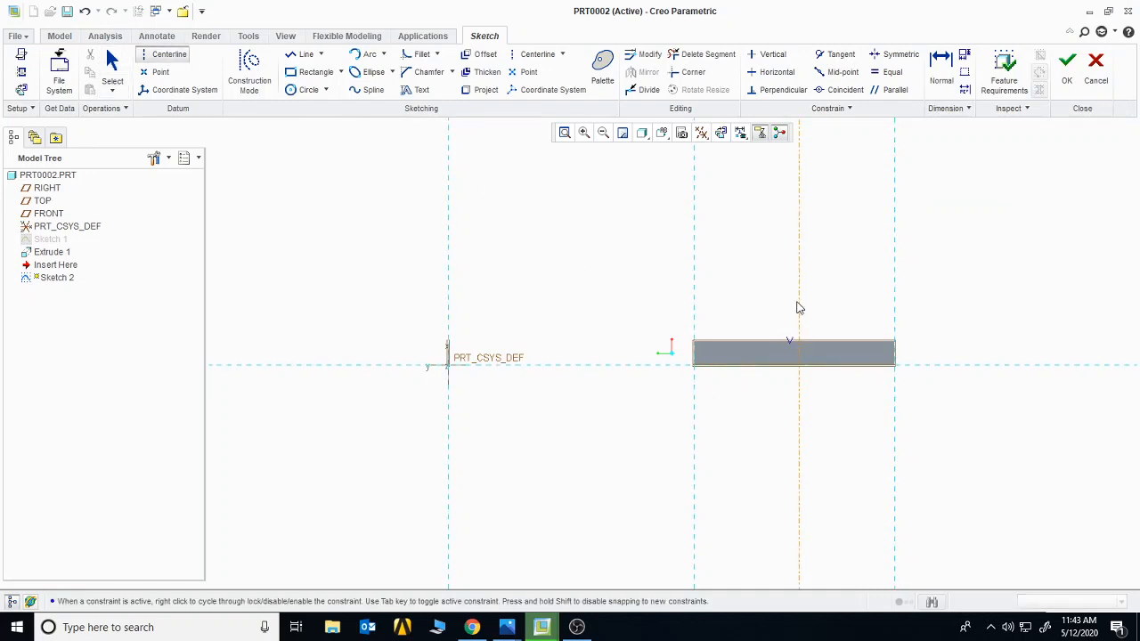
left_click(798, 281)
middle_click(438, 323)
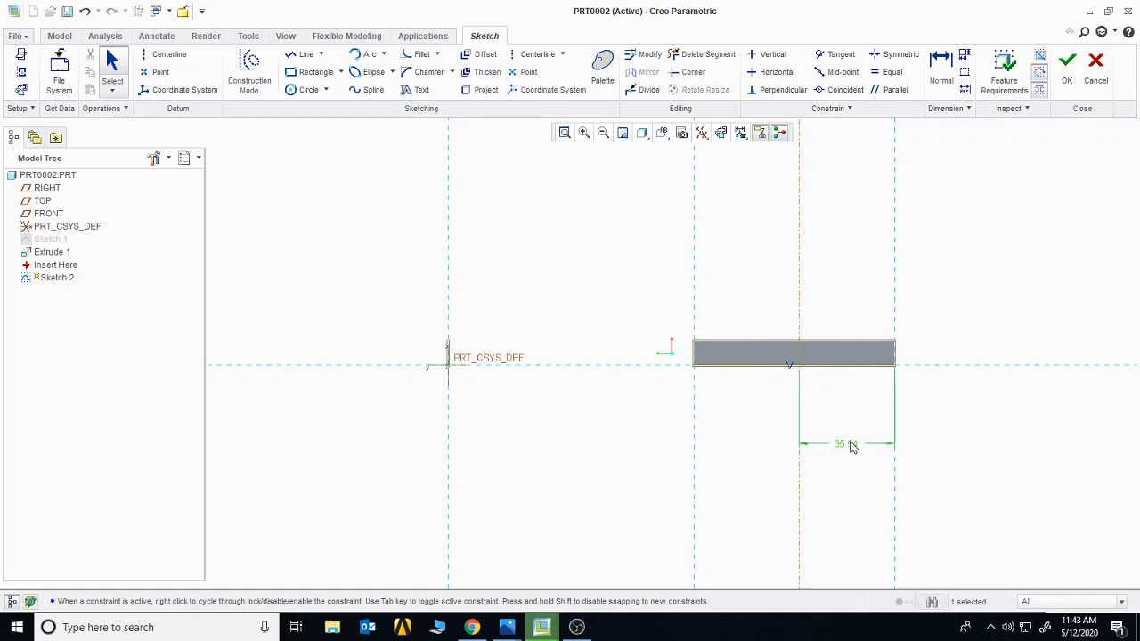
double_click(849, 443)
type("33")
key("Return")
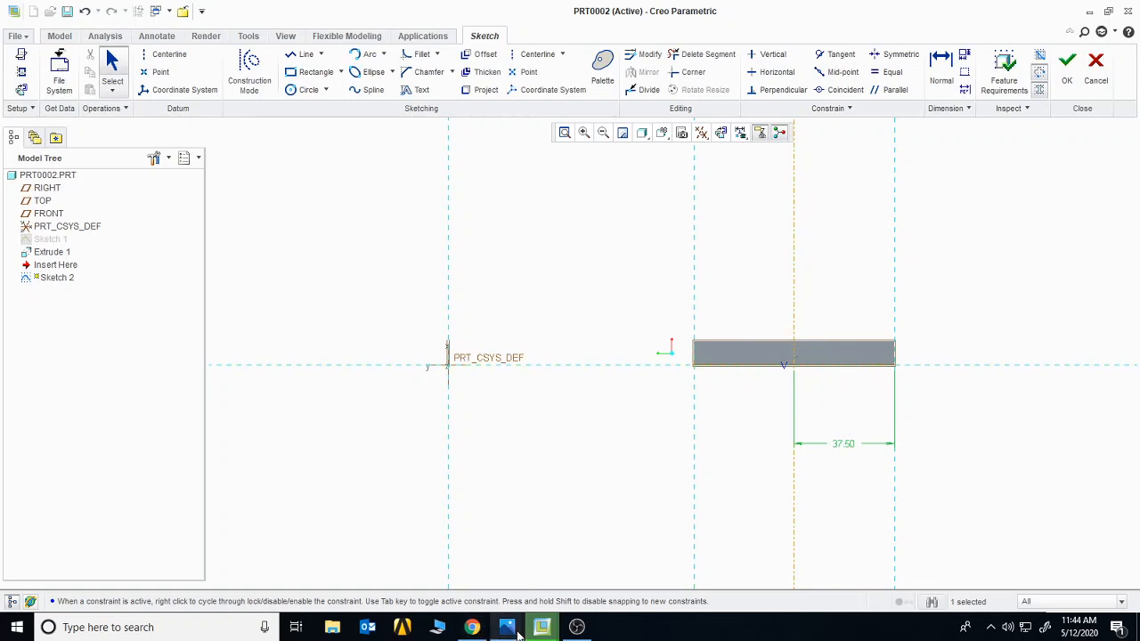
Consult the saddle in the task 1.jpg drawing, and in Creo sketch two concentric circles about 32 and 16 in diameter on the centerline, about 64 above the base's underside
mouse_move(507, 627)
left_click(452, 576)
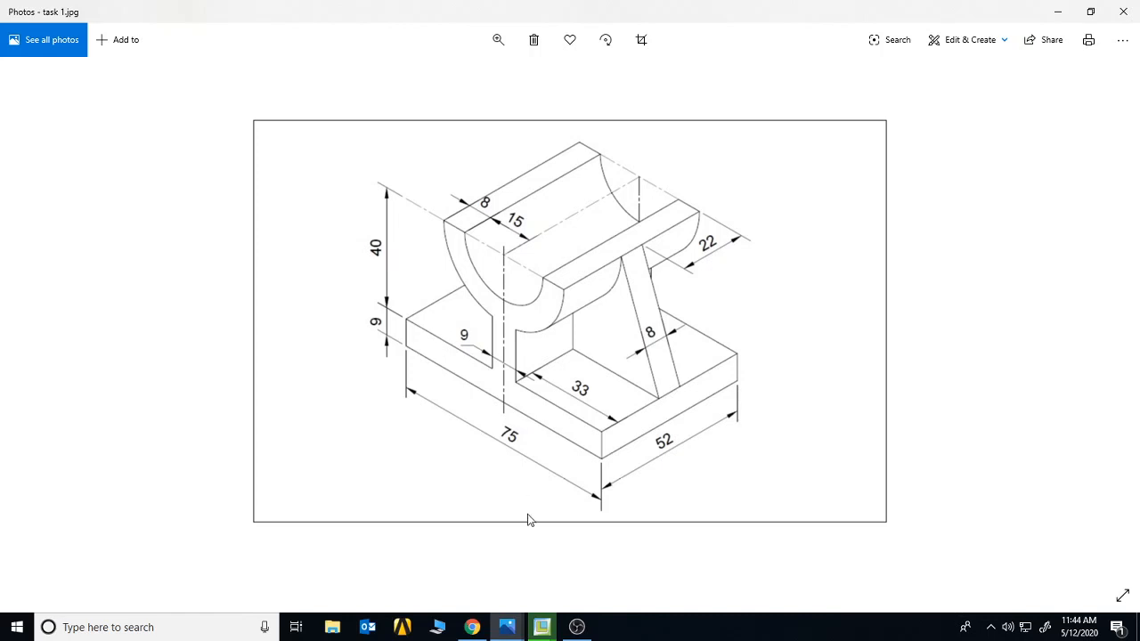
left_click(539, 631)
left_click(626, 577)
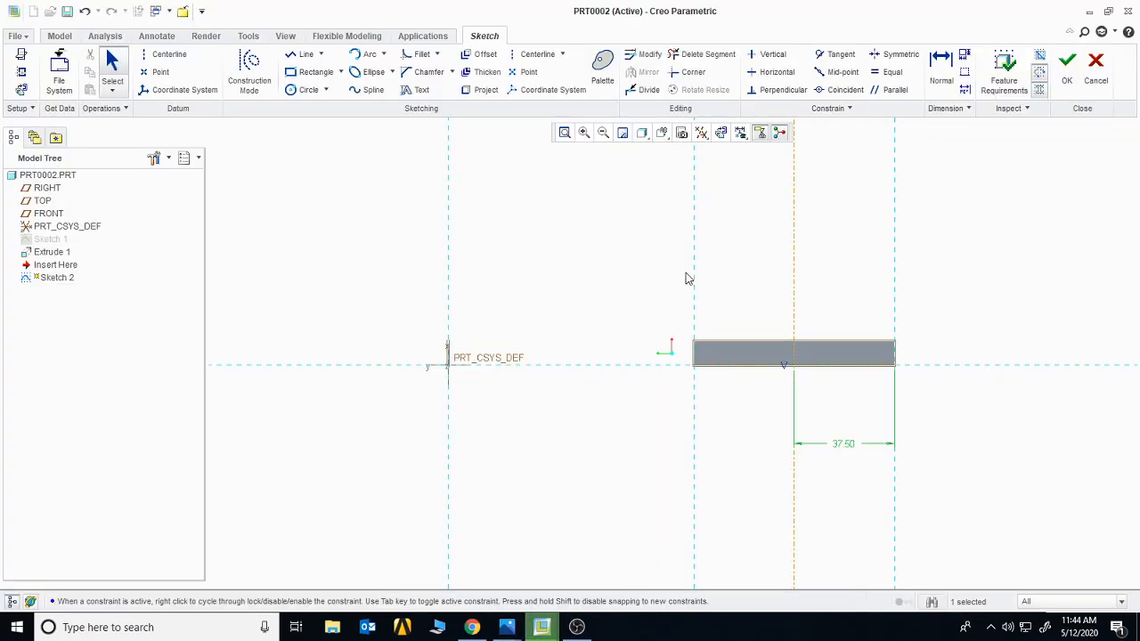
left_click(326, 90)
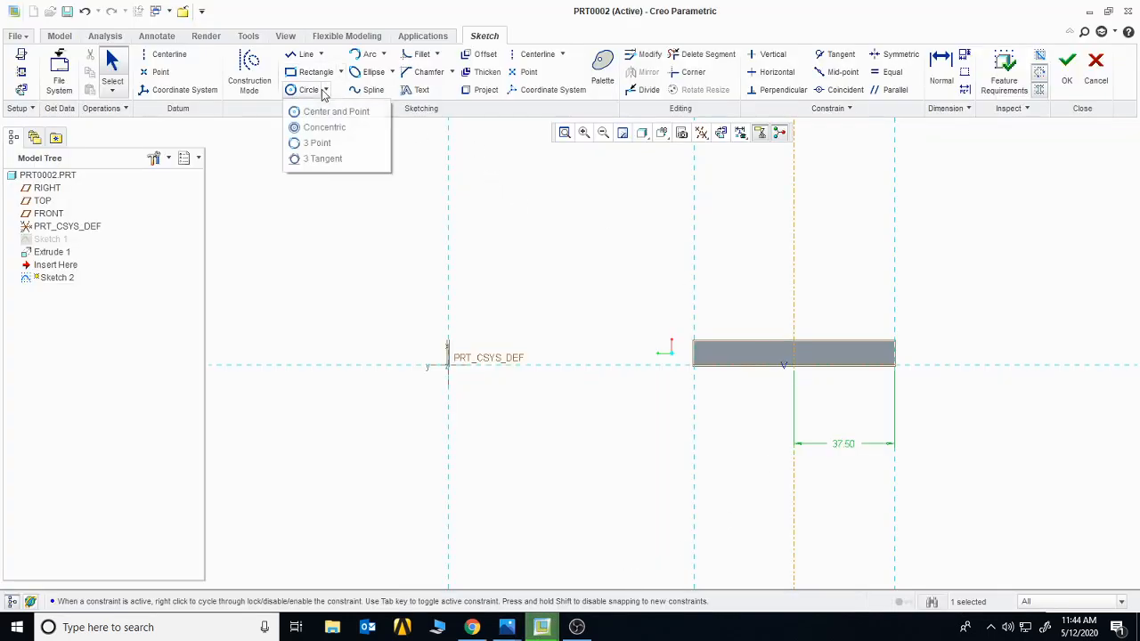
left_click(328, 111)
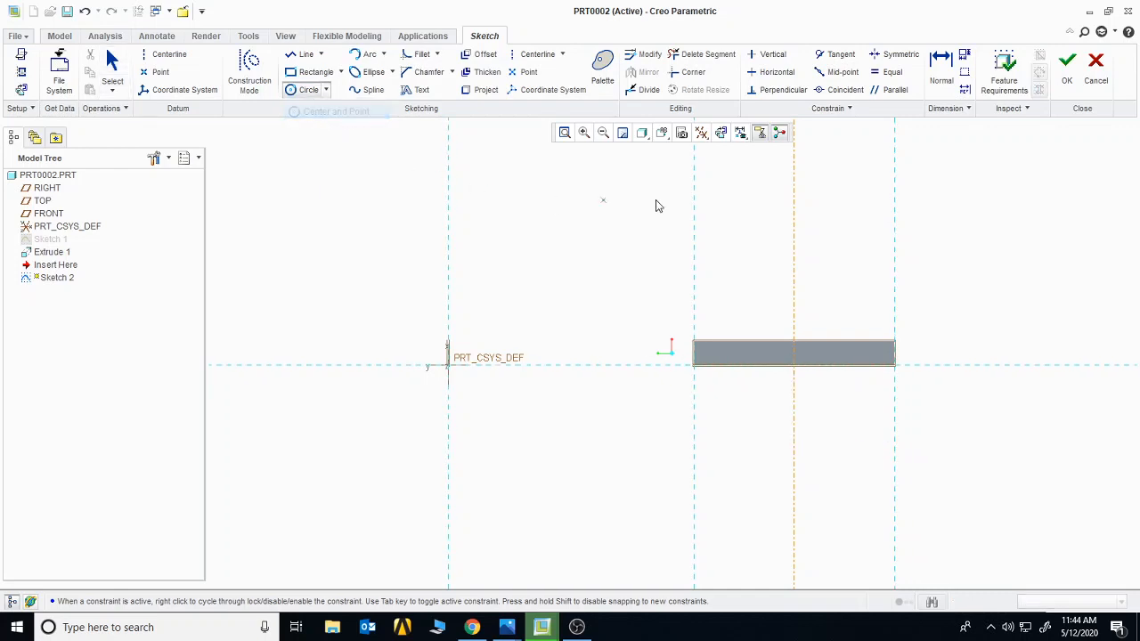
left_click(793, 196)
left_click(792, 155)
left_click(793, 196)
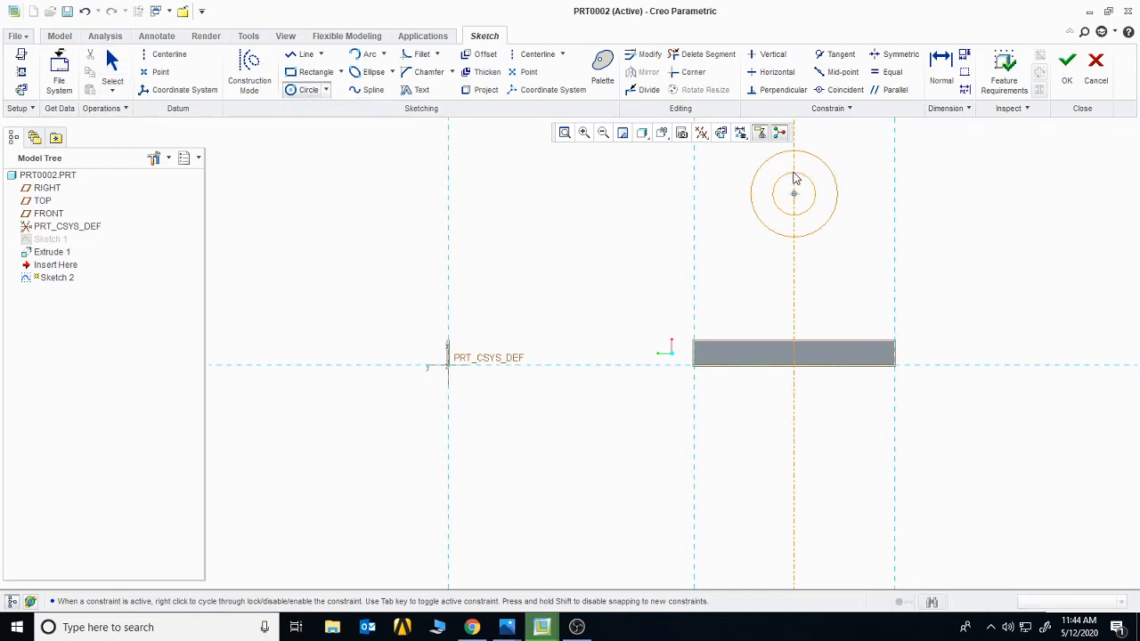
left_click(794, 175)
middle_click(895, 238)
Set the height of the circles' center above the base's underside to 49
double_click(805, 281)
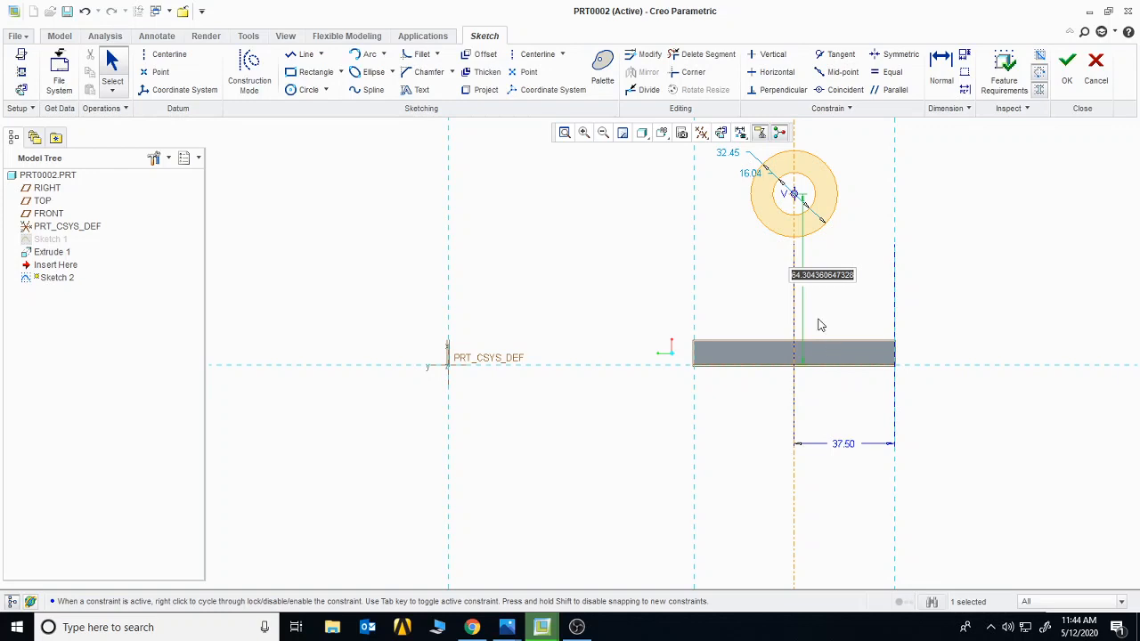
type("445")
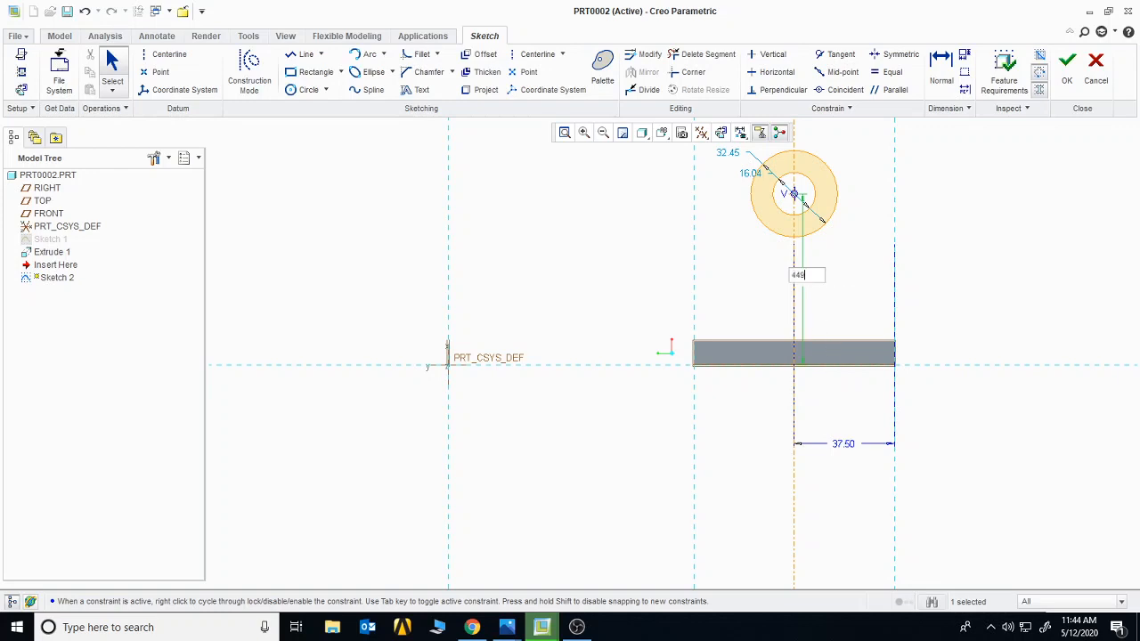
key("Return")
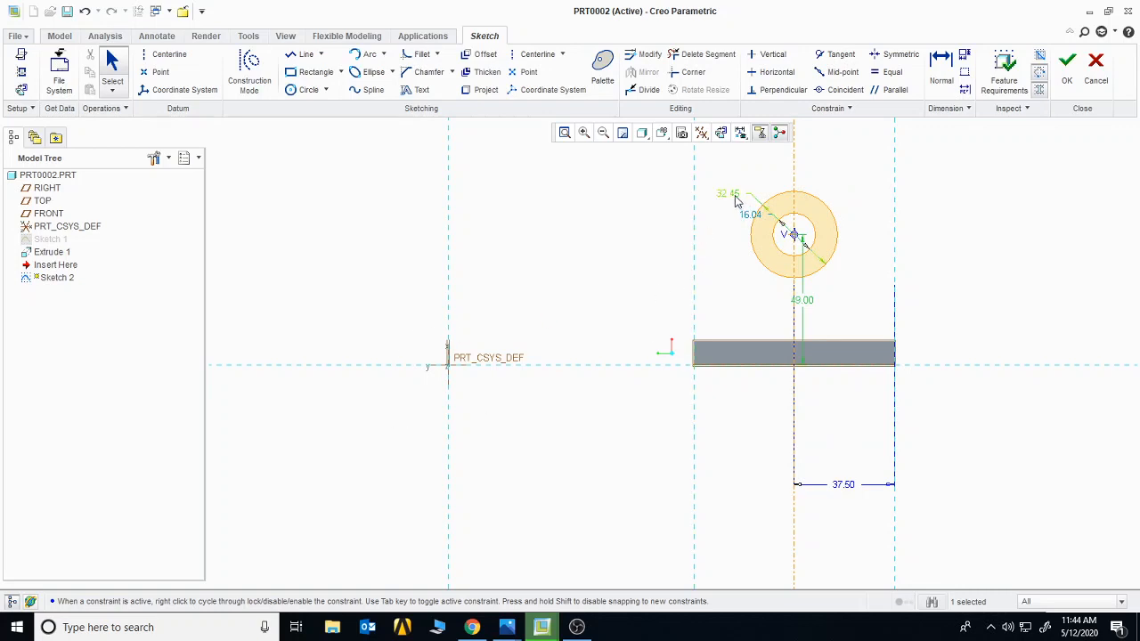
Check the inner radius in the task 1.jpg drawing in Photos, and set the inner circle's diameter to 30 in the Creo sketch
double_click(750, 216)
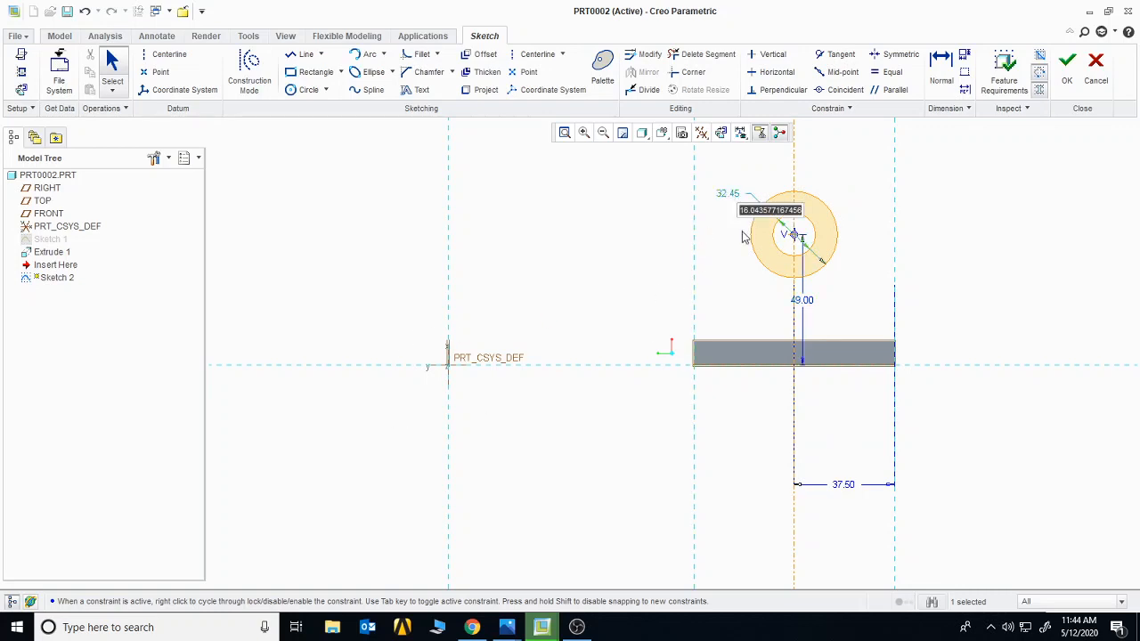
left_click(507, 627)
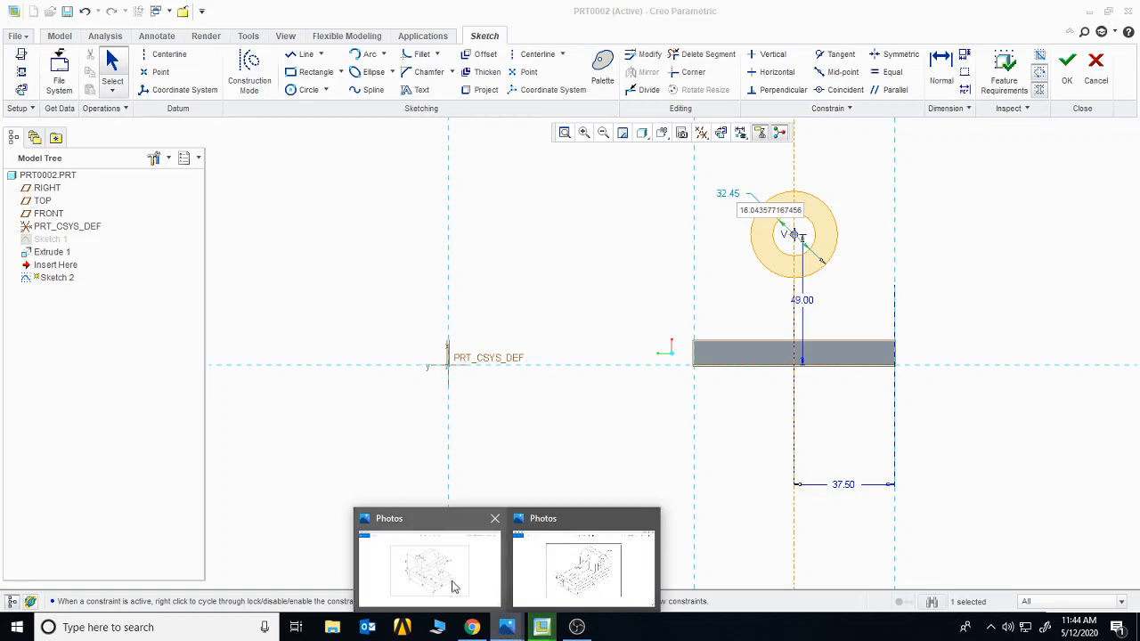
left_click(452, 585)
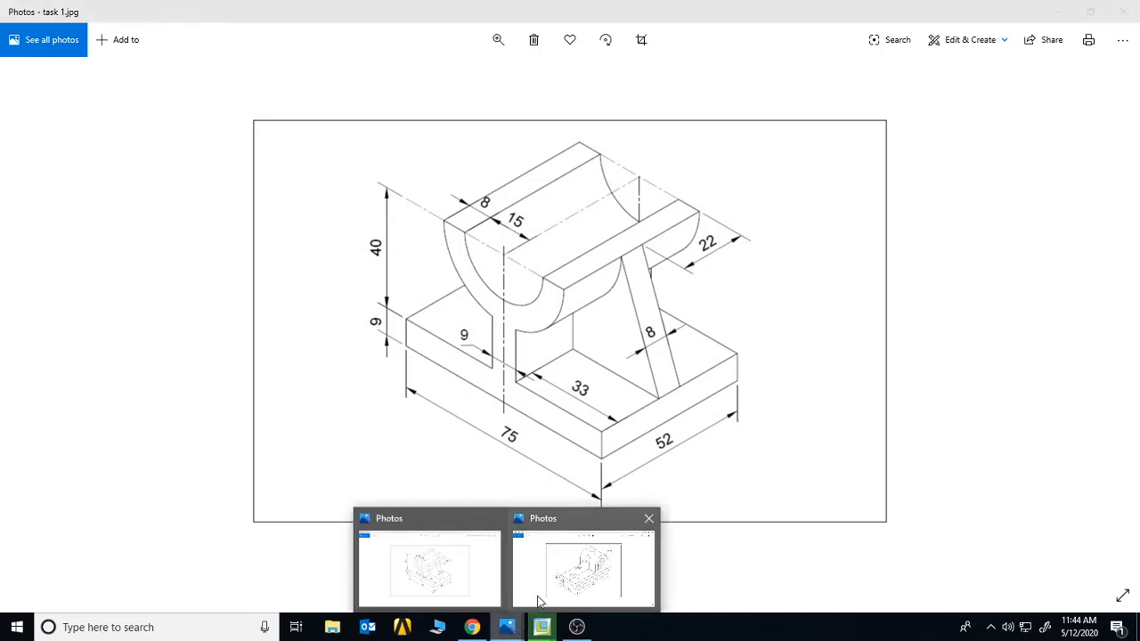
mouse_move(541, 627)
left_click(575, 591)
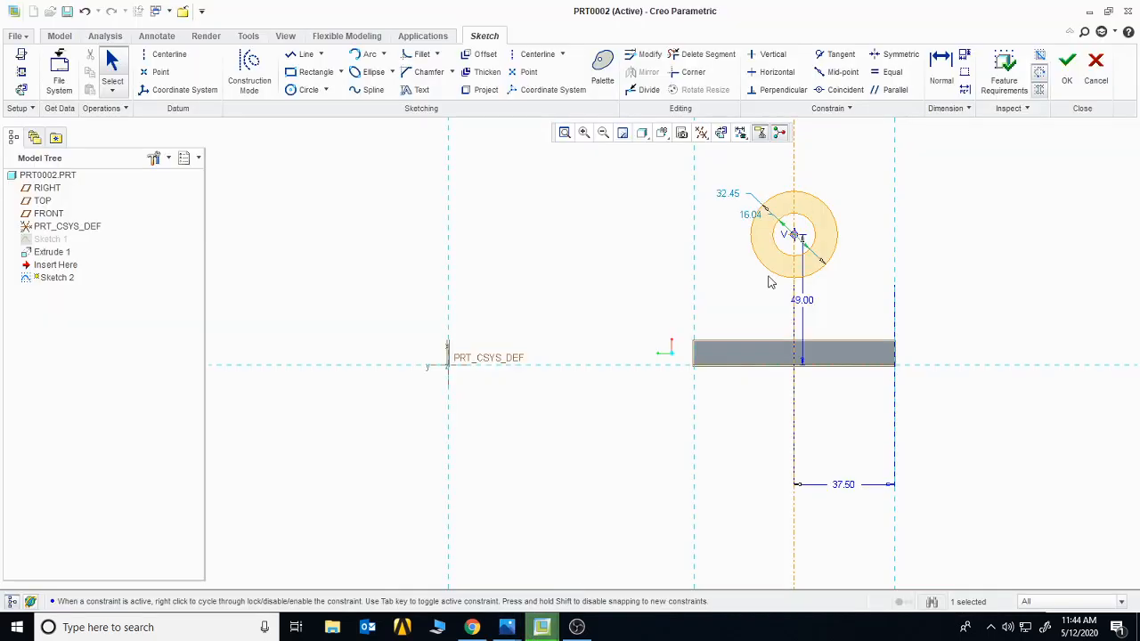
double_click(751, 216)
type("30")
key("Return")
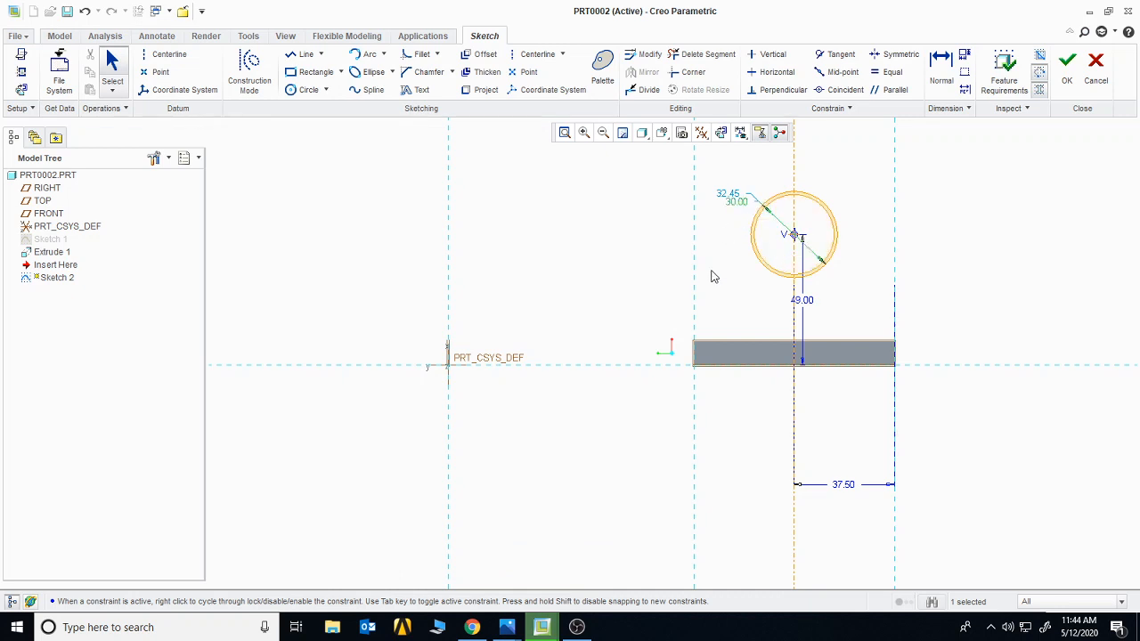
Check the saddle's wall thickness in the task 1.jpg drawing in Photos, and set the outer circle's diameter to 46 in the Creo sketch
mouse_move(506, 627)
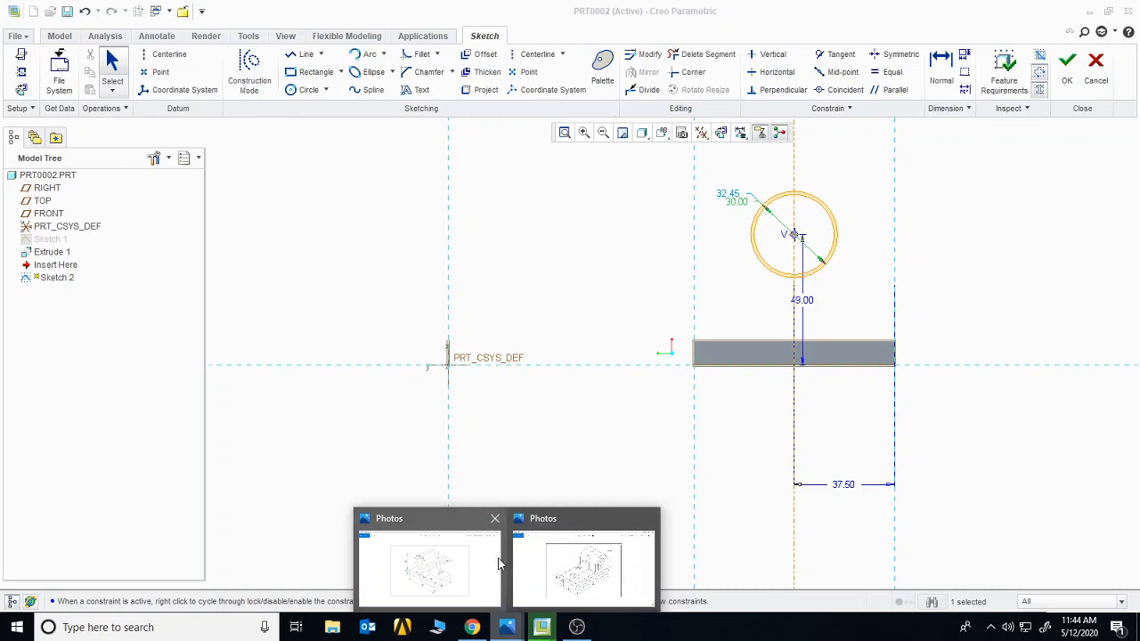
left_click(498, 563)
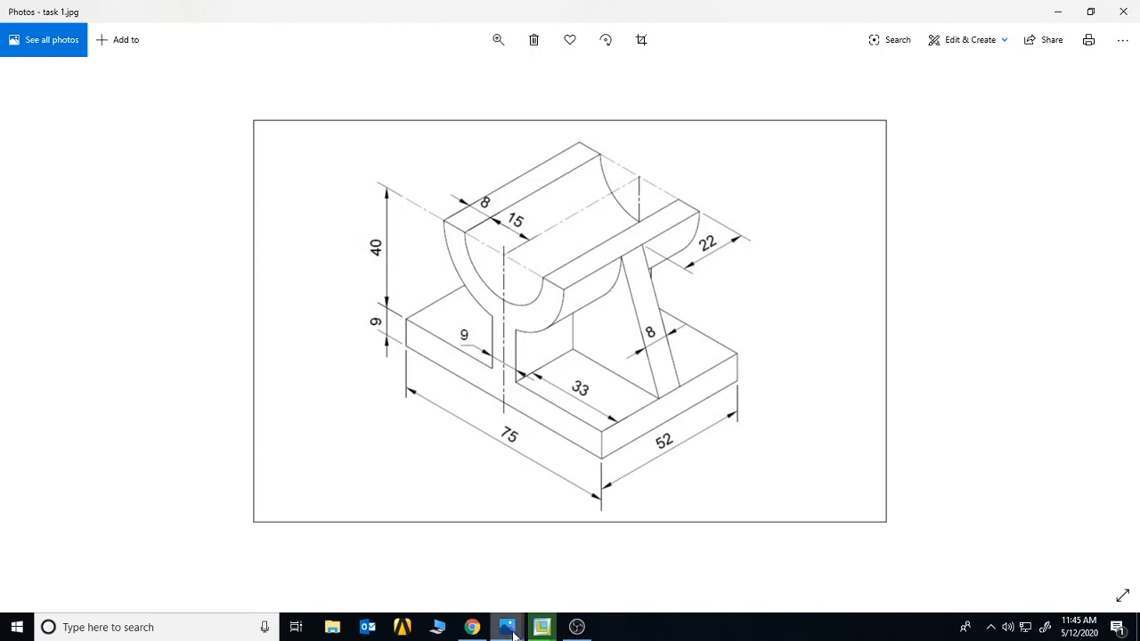
left_click(544, 628)
left_click(594, 579)
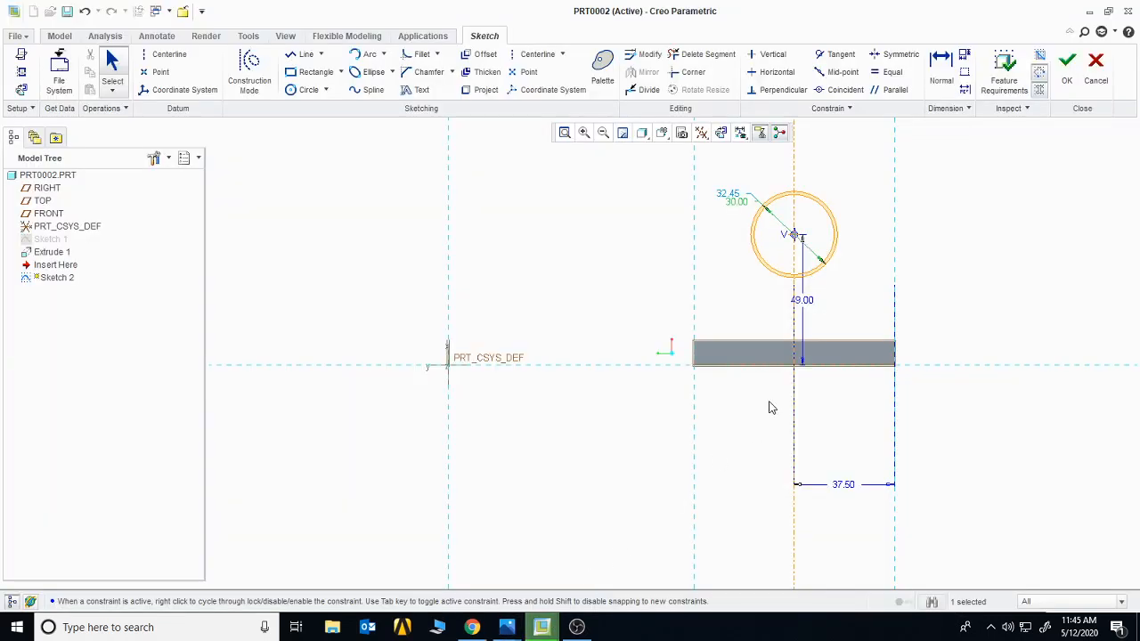
double_click(728, 196)
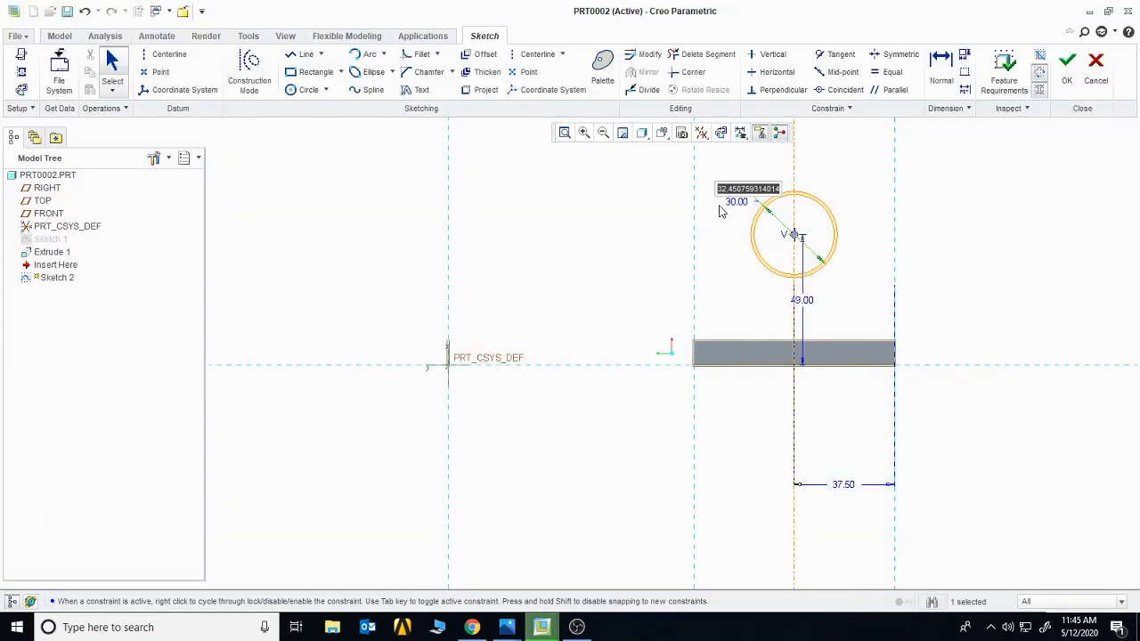
type("46")
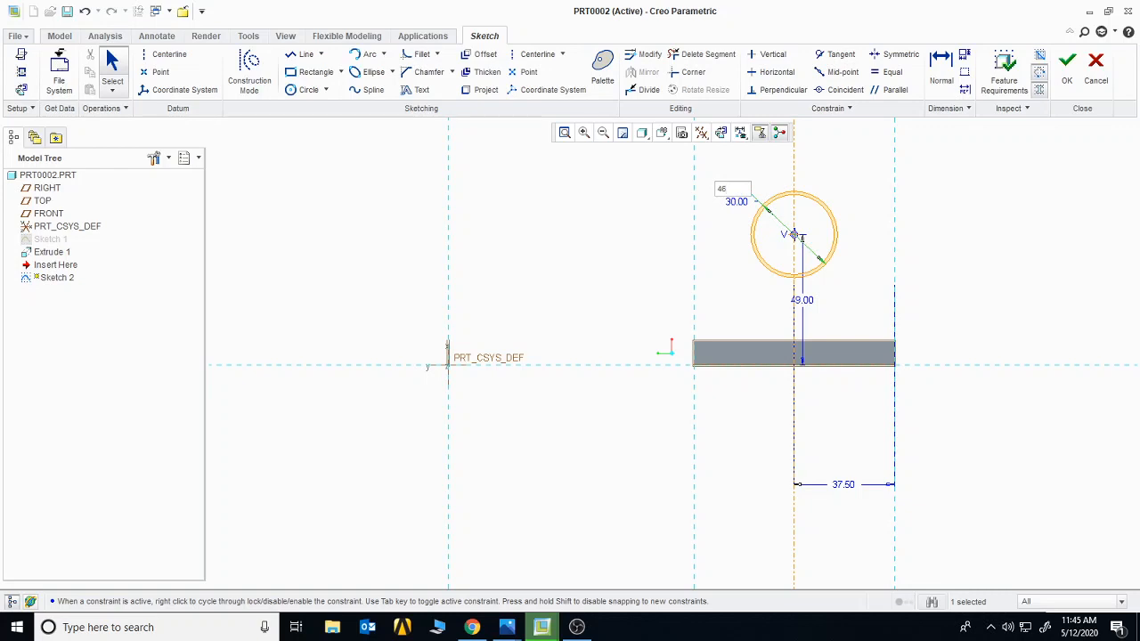
key("Return")
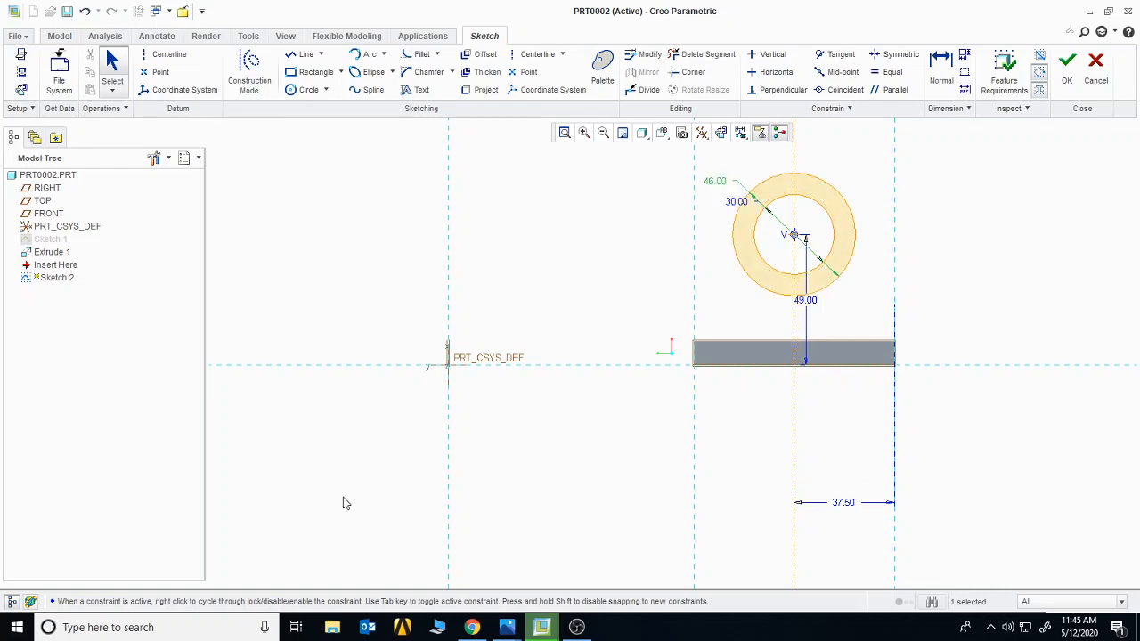
Check the thickness of the web under the saddle in the task 1.jpg drawing in Photos, and return to the PRT0002 sketch in Creo
left_click(507, 627)
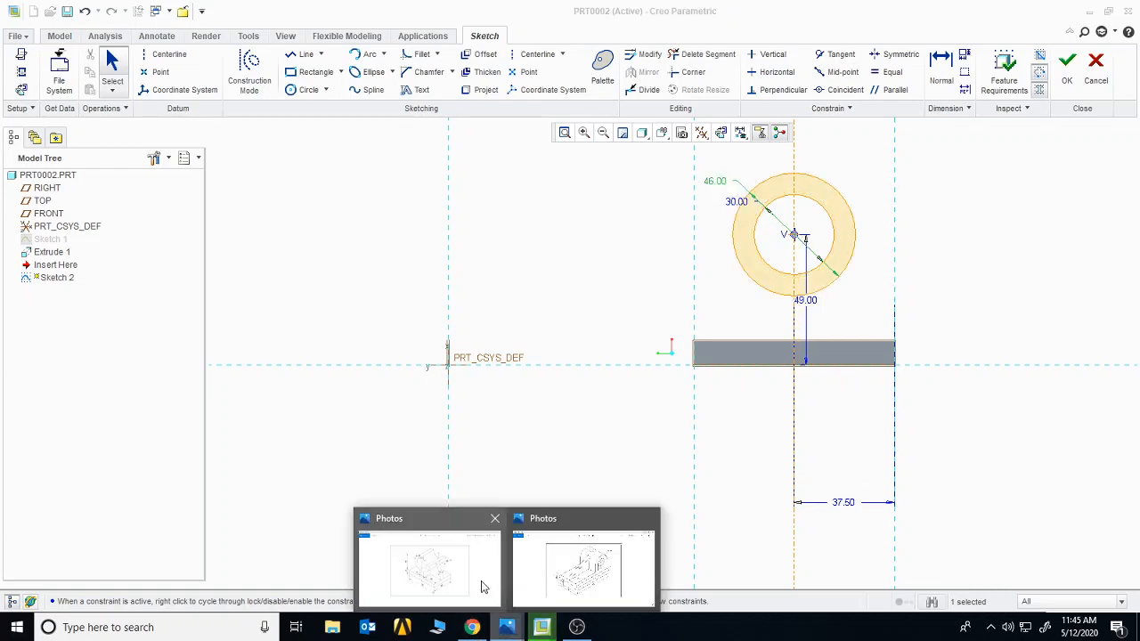
left_click(482, 587)
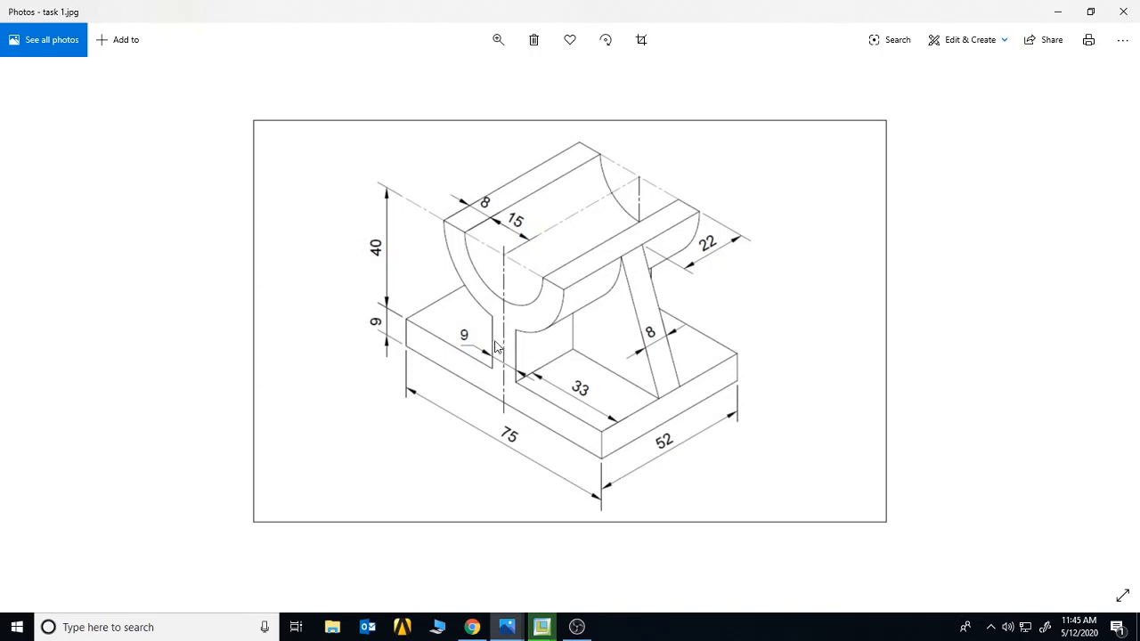
mouse_move(541, 623)
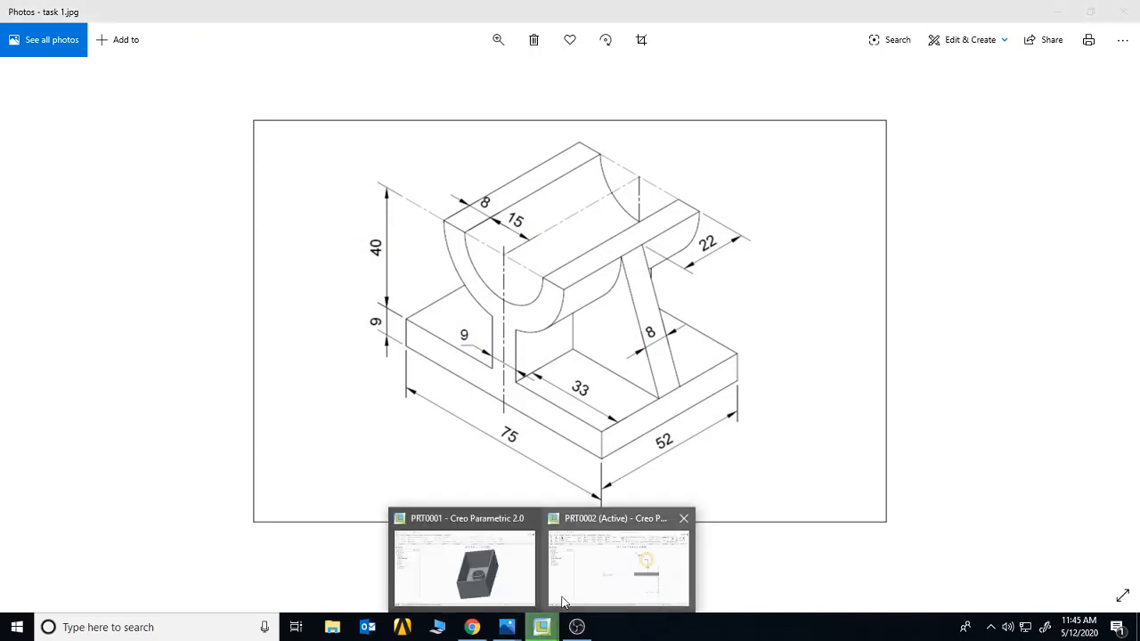
left_click(613, 545)
left_click(305, 55)
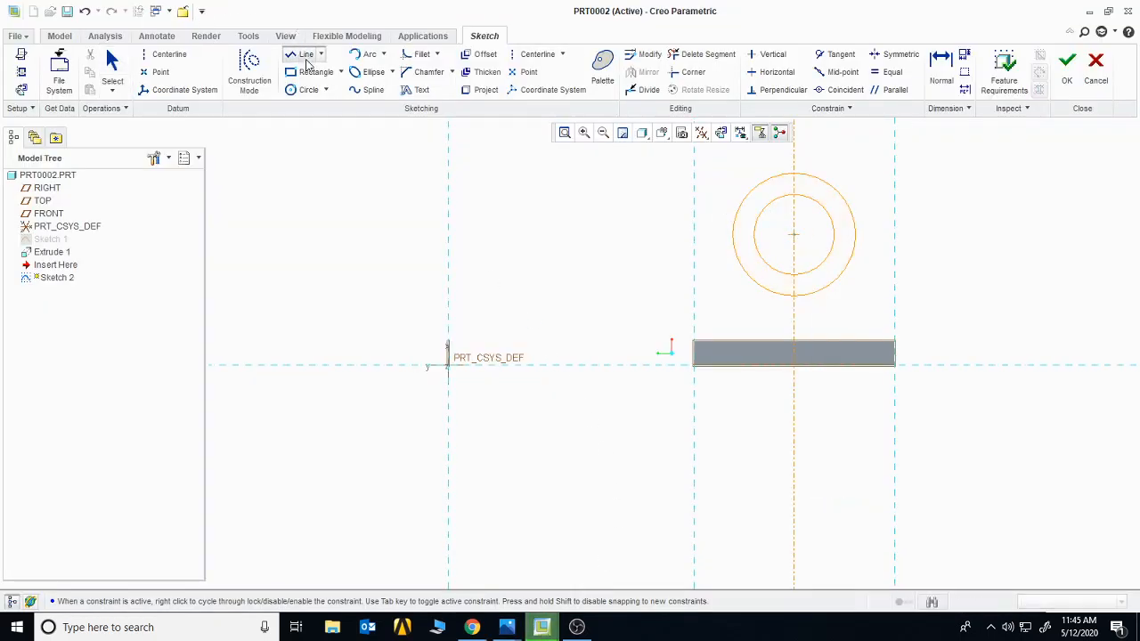
left_click(779, 296)
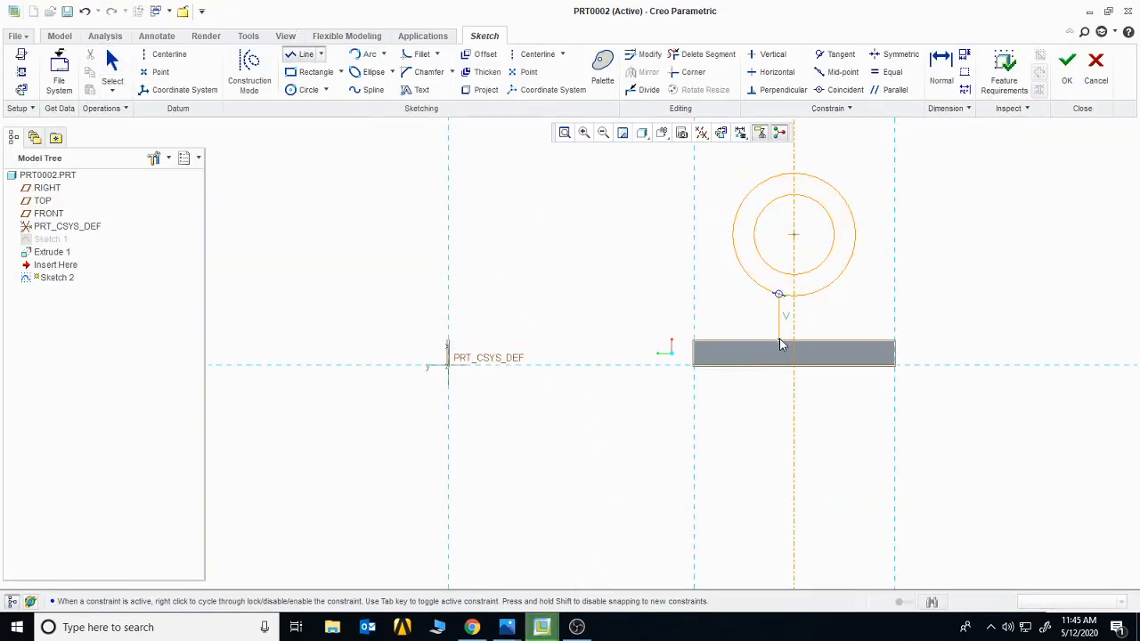
middle_click(754, 302)
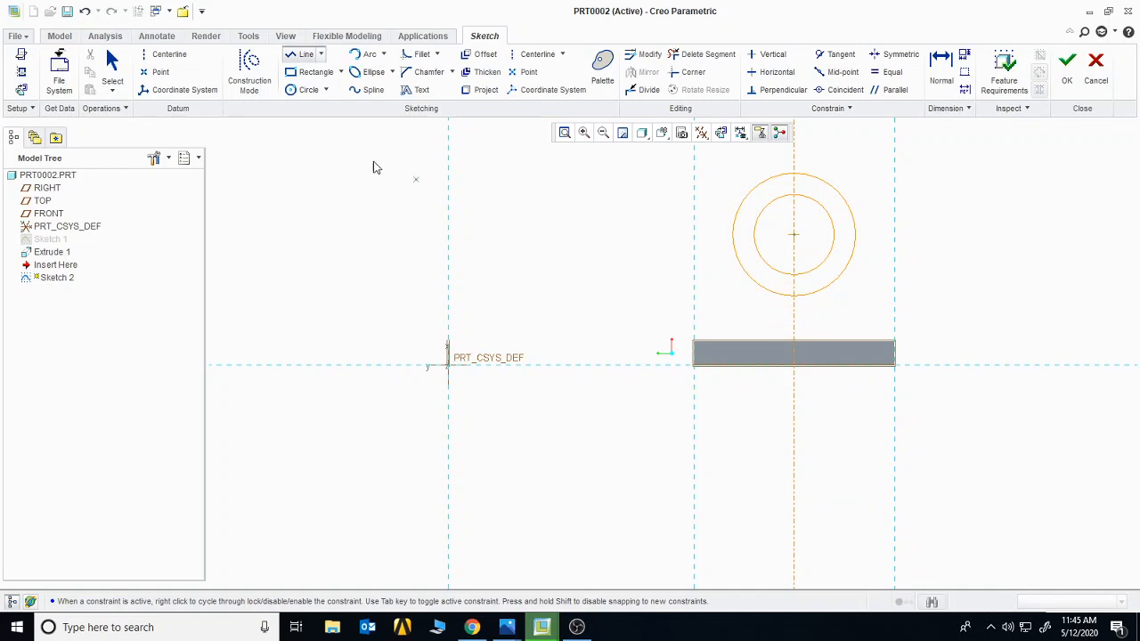
Add the base's upper face as a sketch reference
left_click(21, 72)
left_click(769, 342)
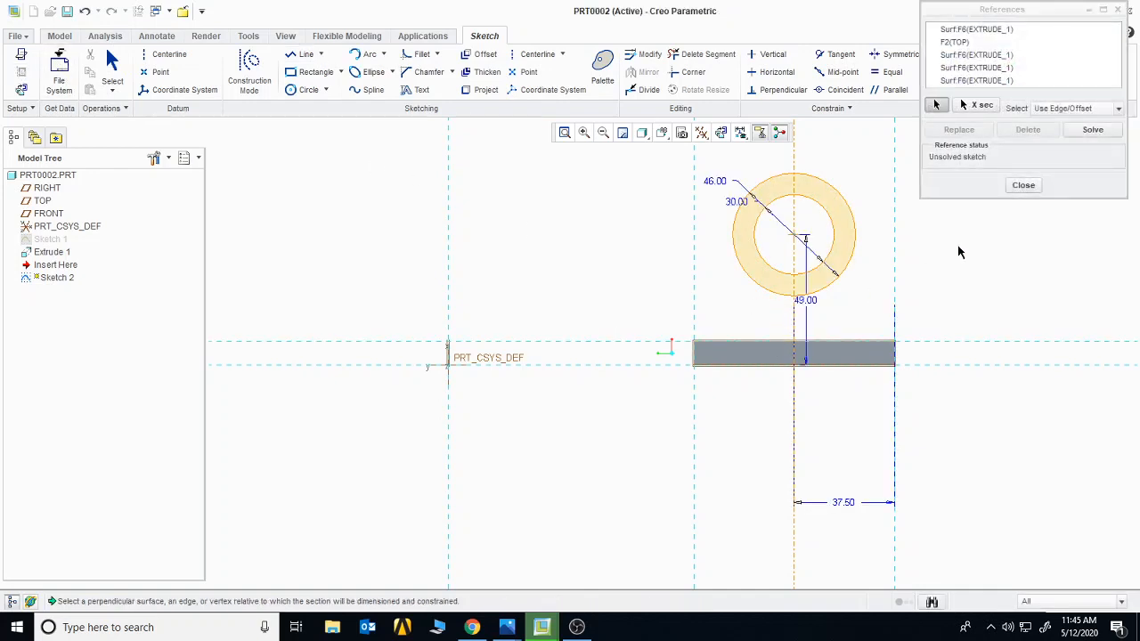
left_click(1023, 186)
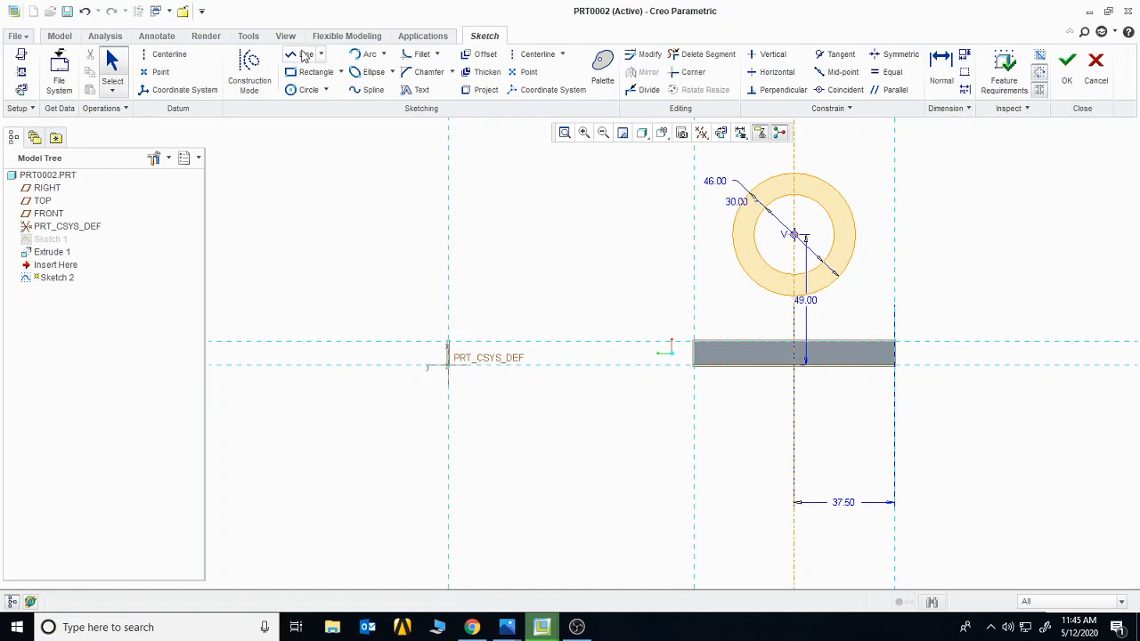
Draw two vertical lines about 19 long from the outer circle down to the base's upper face, one on each side of the centerline
left_click(303, 54)
left_click(767, 290)
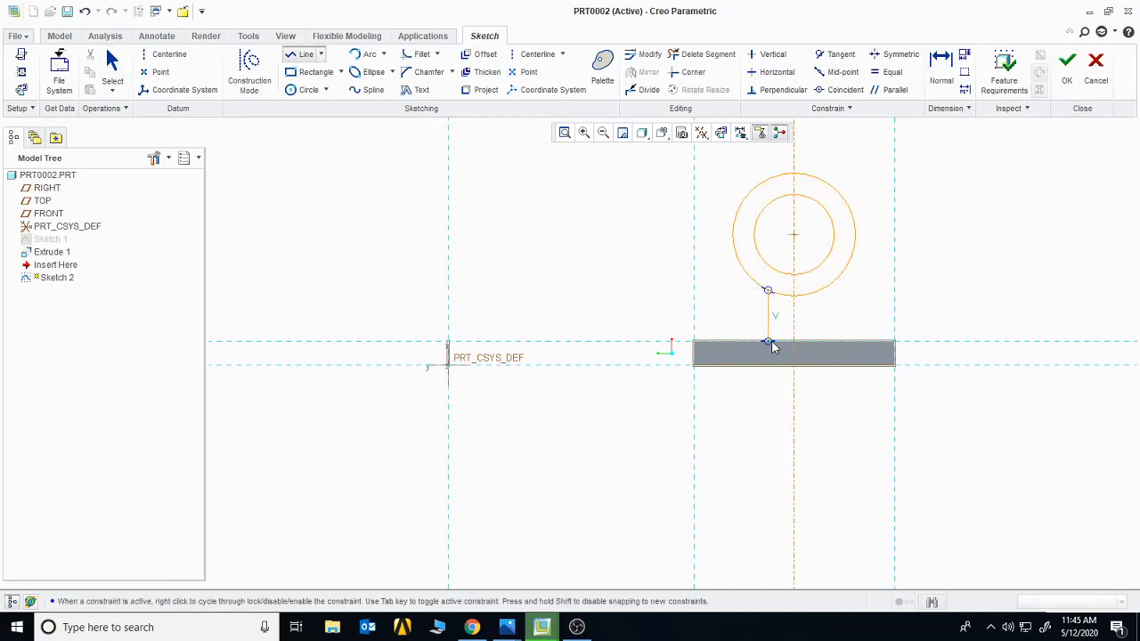
left_click(769, 344)
middle_click(823, 351)
left_click(822, 344)
middle_click(866, 319)
middle_click(867, 319)
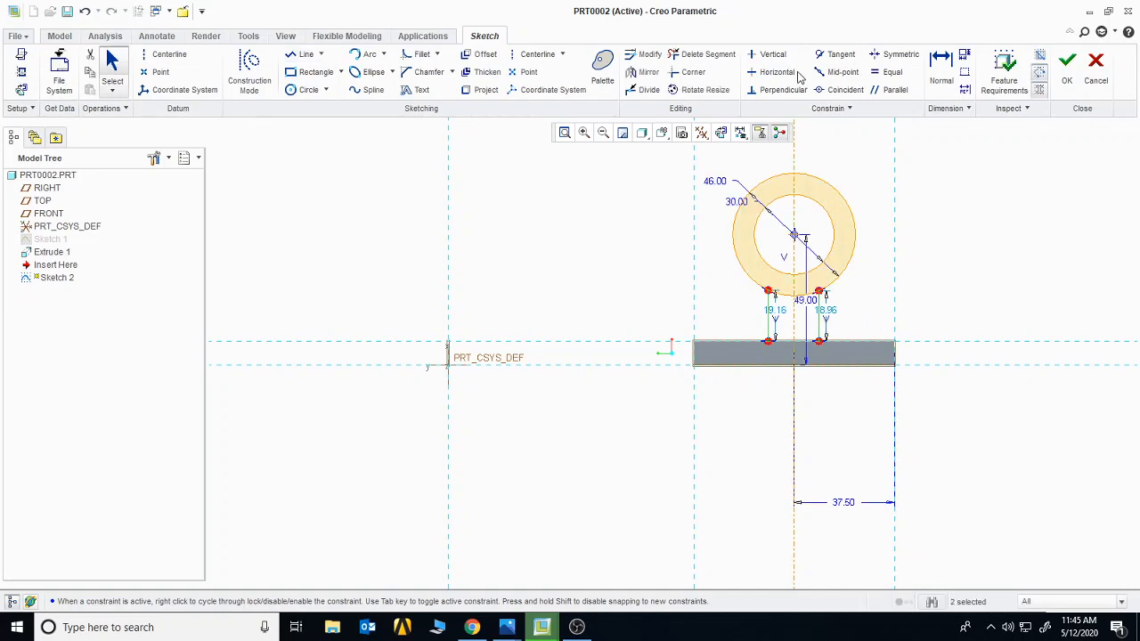
Dimension each vertical web line from the vertical centerline and set both distances to 4.50
left_click(942, 66)
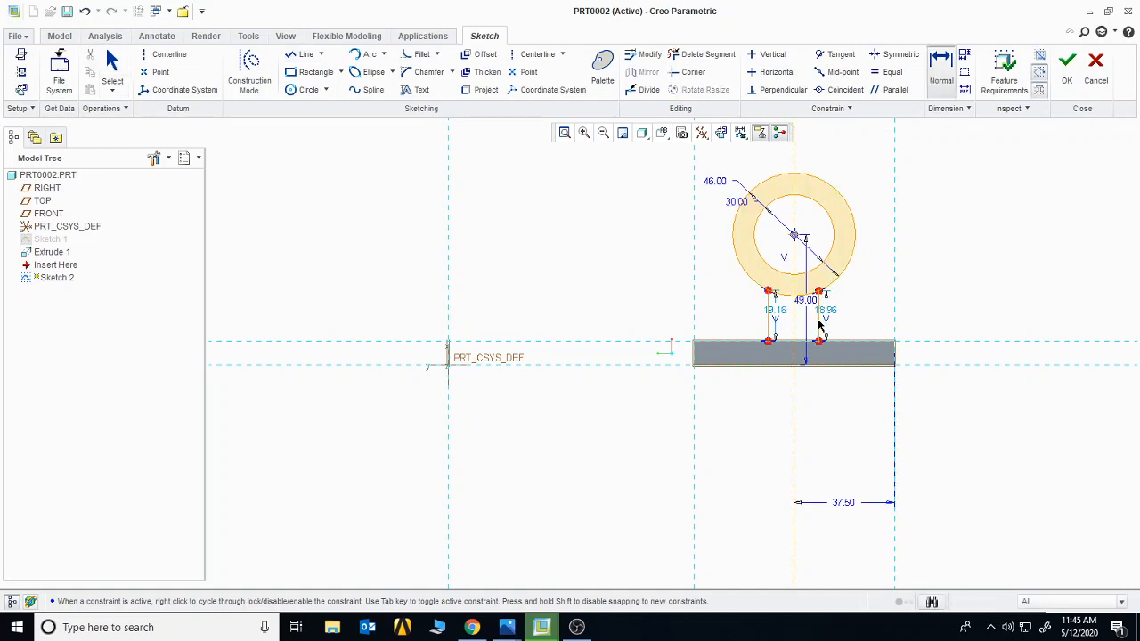
middle_click(850, 322)
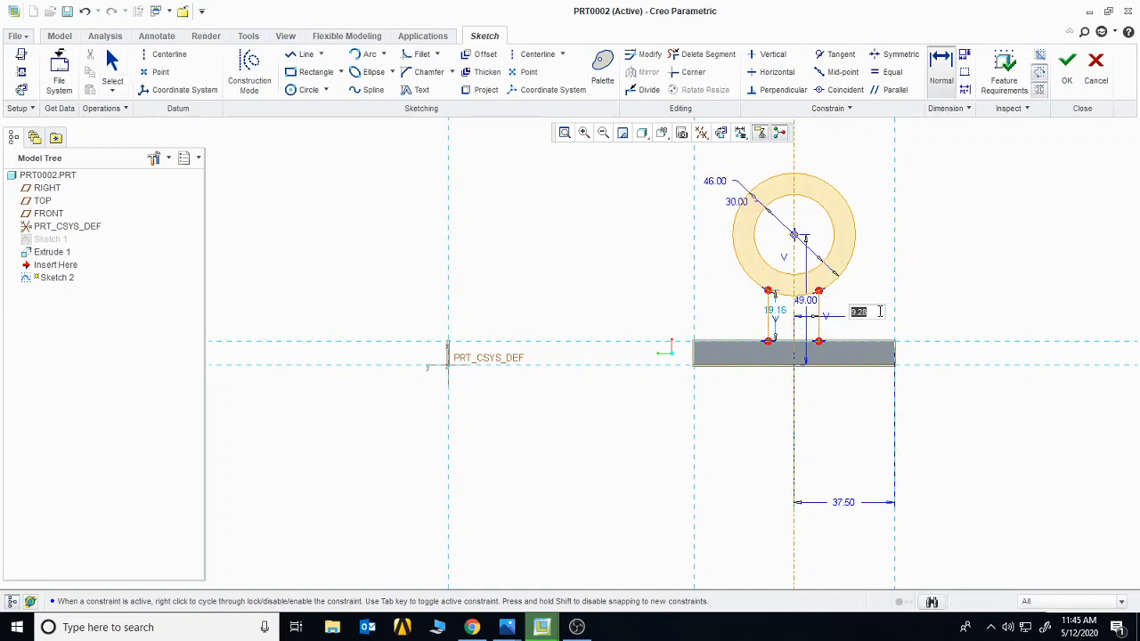
type("44")
key("Return")
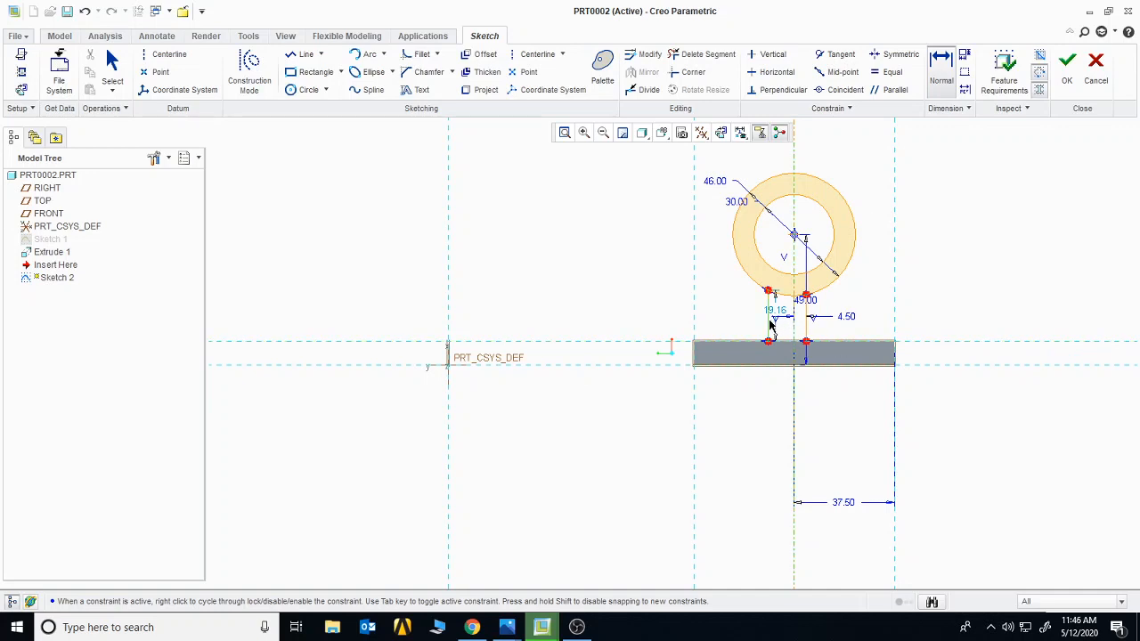
middle_click(725, 313)
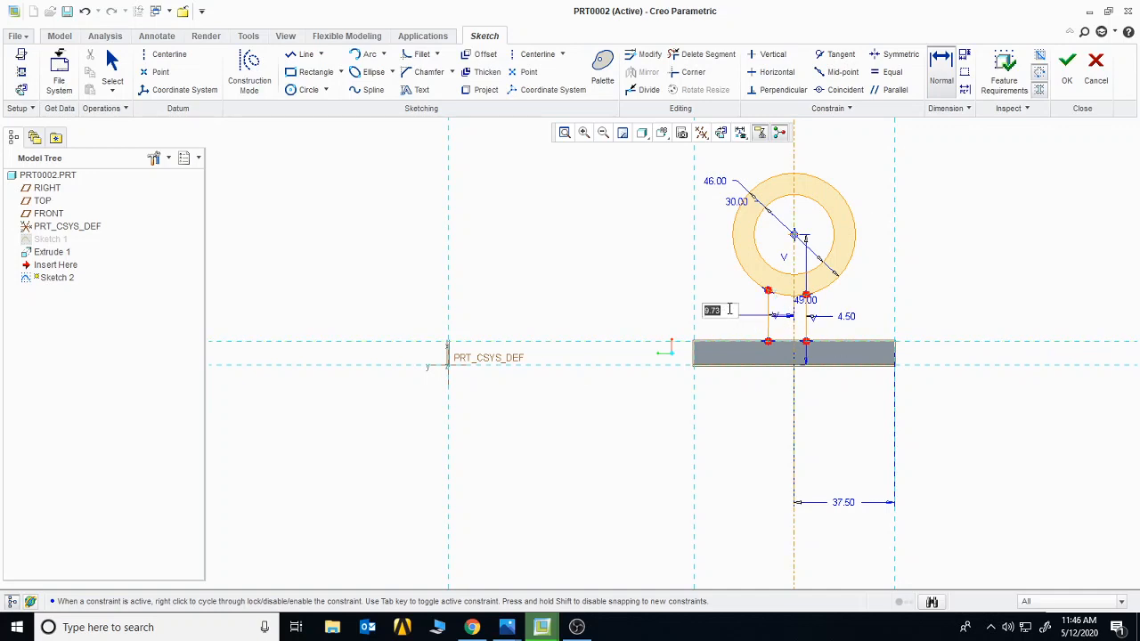
type("44")
key("Return")
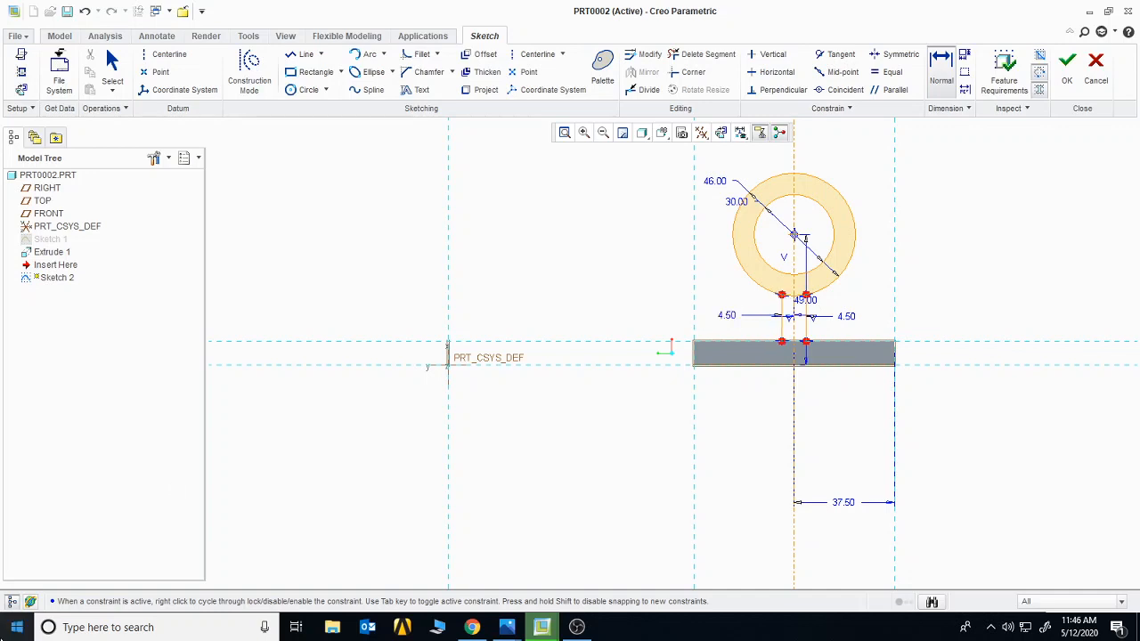
Draw a horizontal line along the base's upper face joining the lower ends of the two web lines
left_click(302, 54)
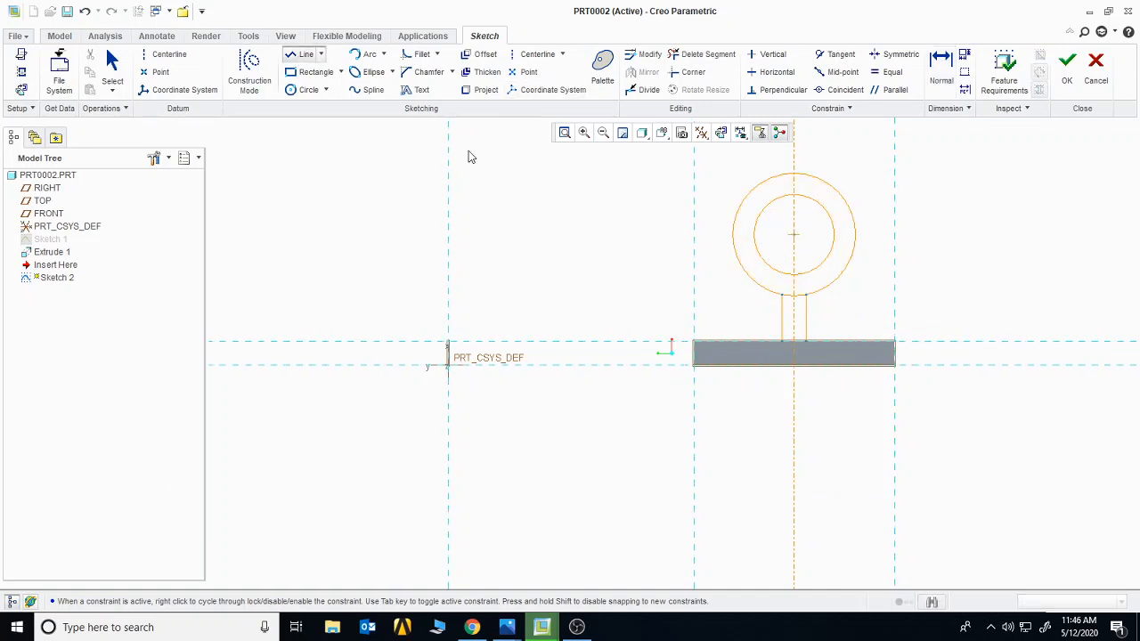
left_click(782, 342)
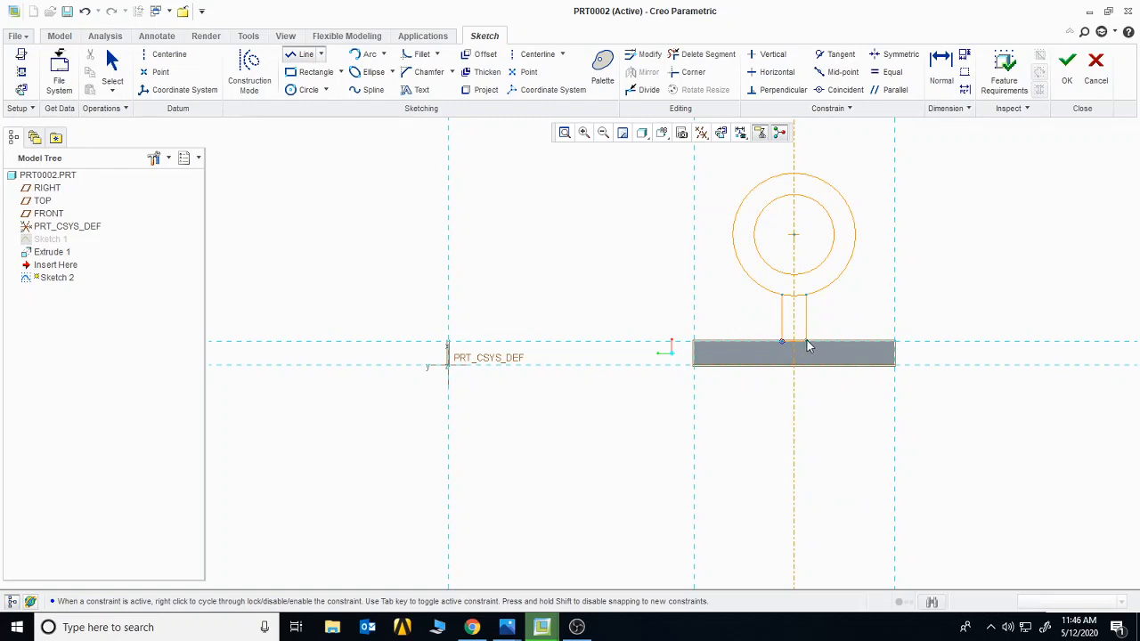
left_click(807, 342)
middle_click(909, 309)
middle_click(908, 309)
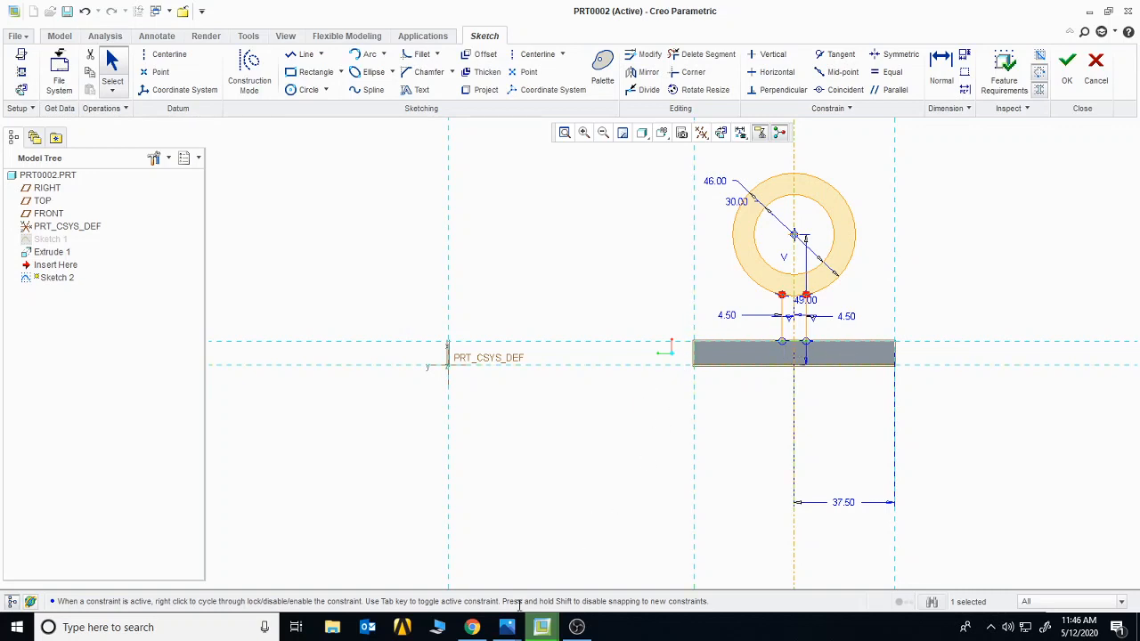
Consult the saddle shape in the task 1.jpg drawing, and in Creo draw a horizontal centerline through the circles' center
mouse_move(508, 630)
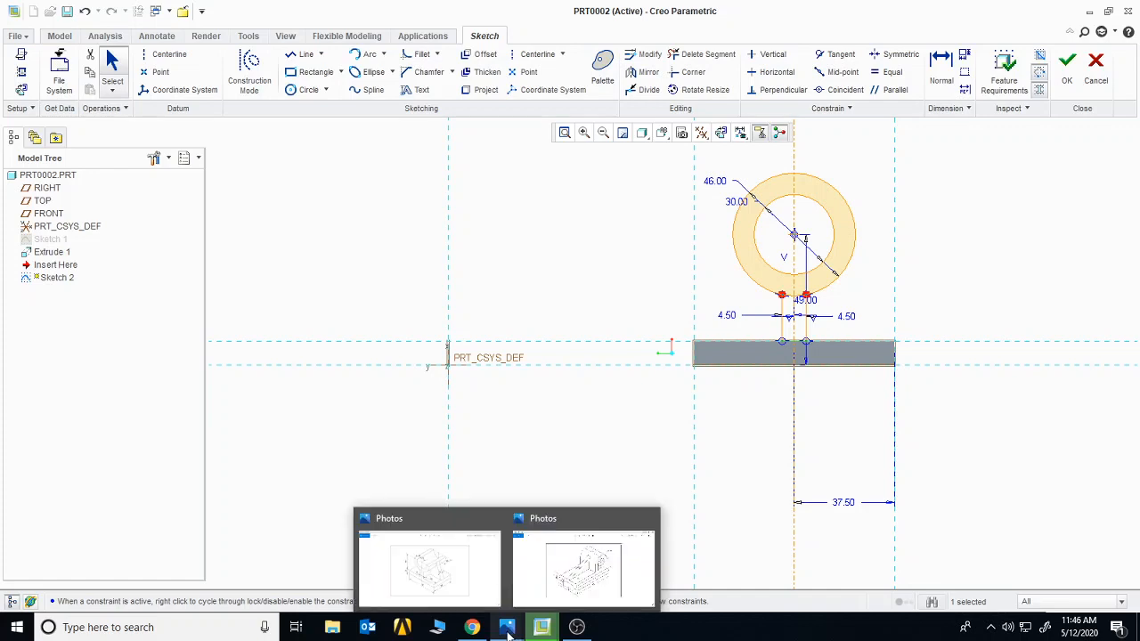
left_click(456, 579)
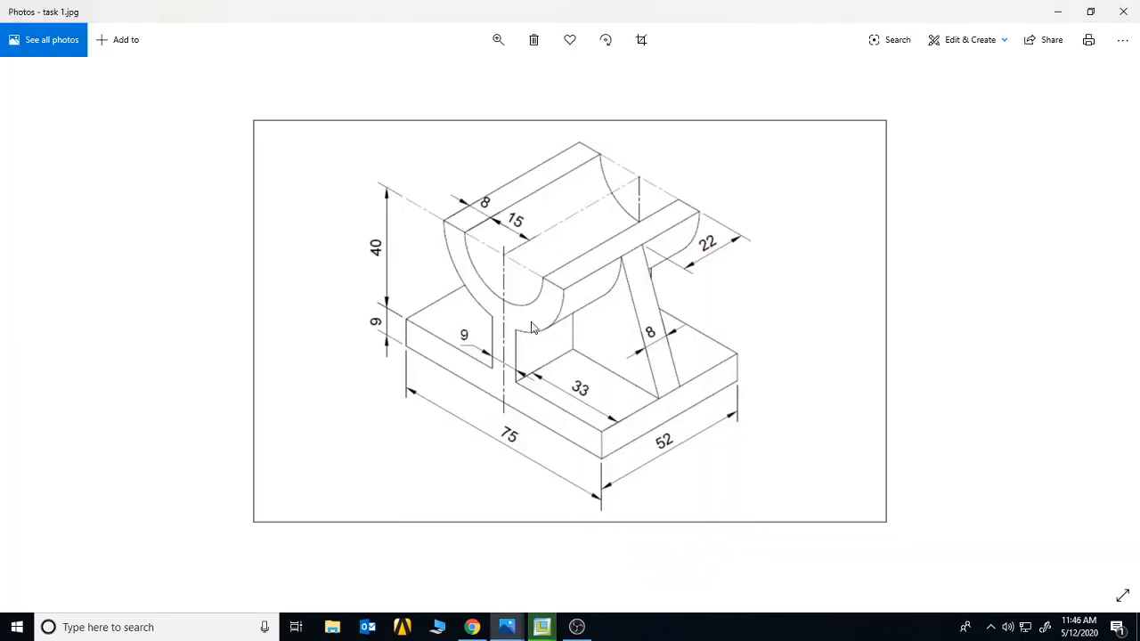
mouse_move(541, 628)
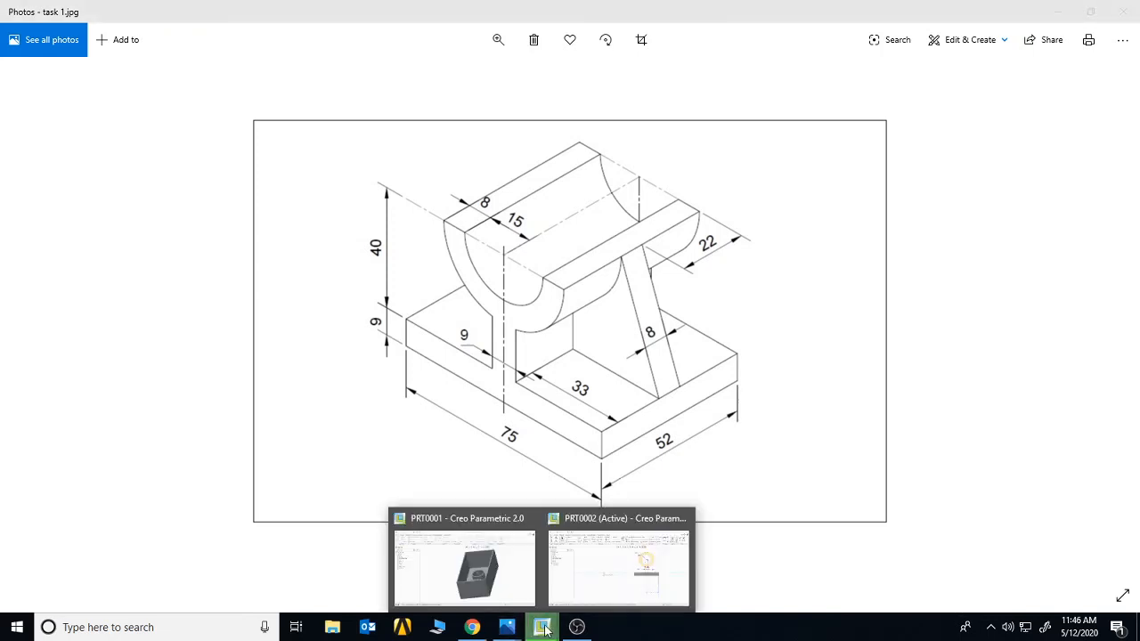
left_click(577, 591)
left_click(165, 54)
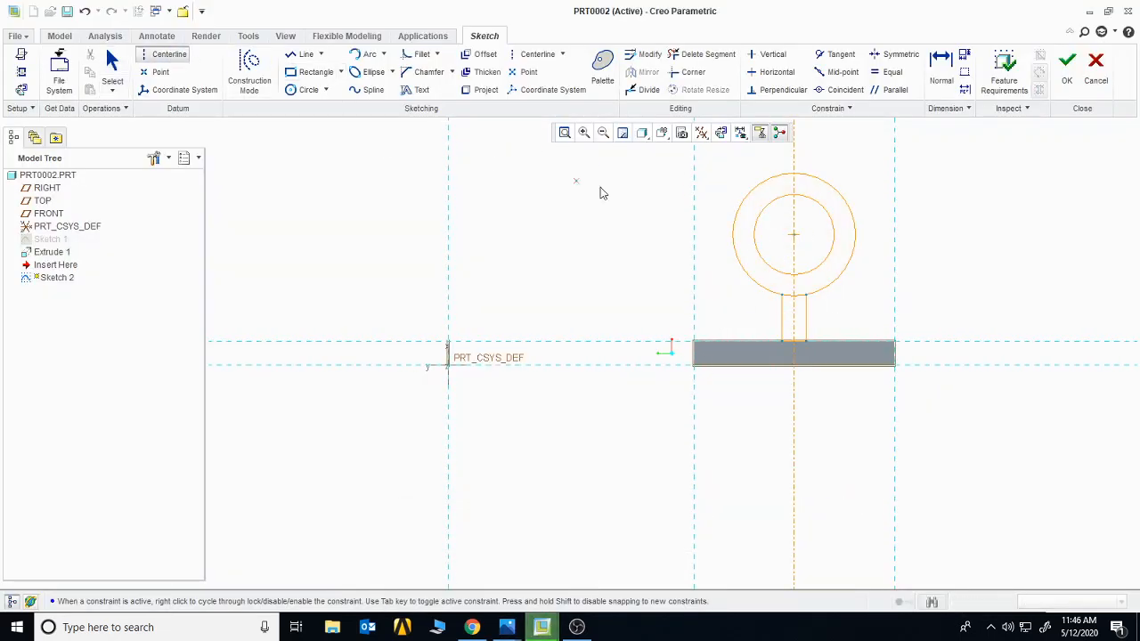
left_click(794, 234)
left_click(718, 242)
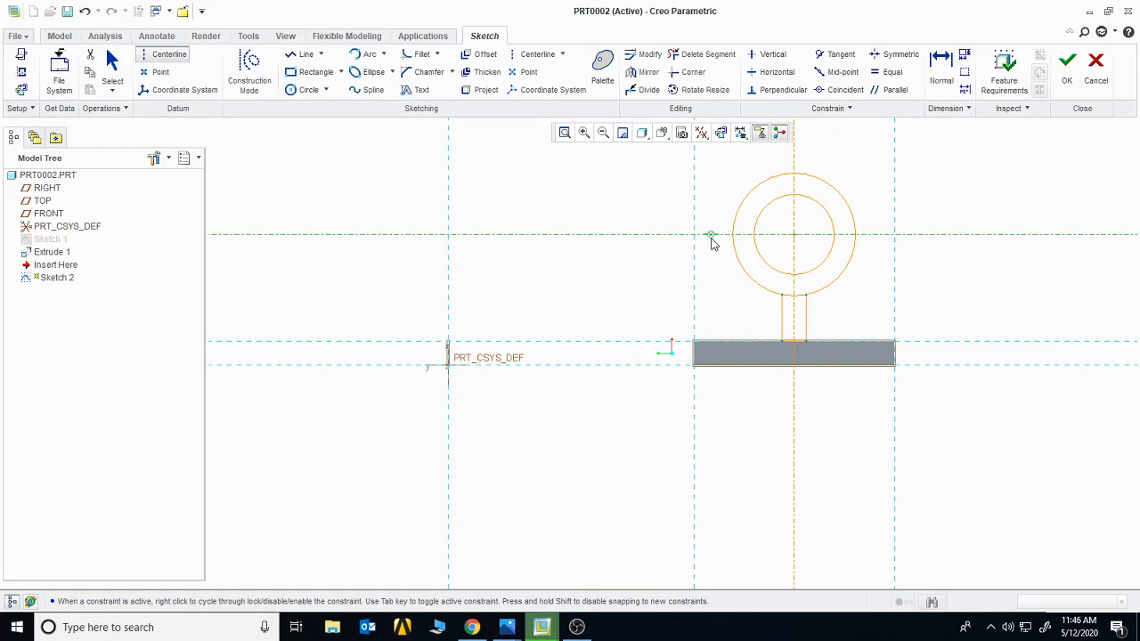
middle_click(579, 254)
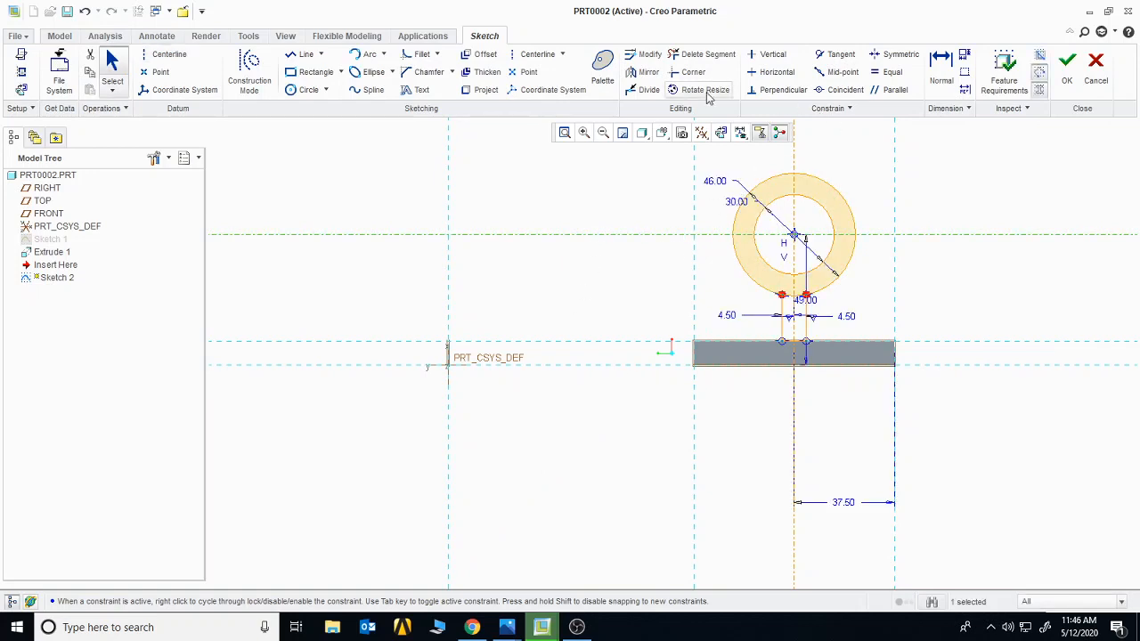
Trim away the upper halves of both circles and the outer arc segment between the two web lines
left_click(694, 56)
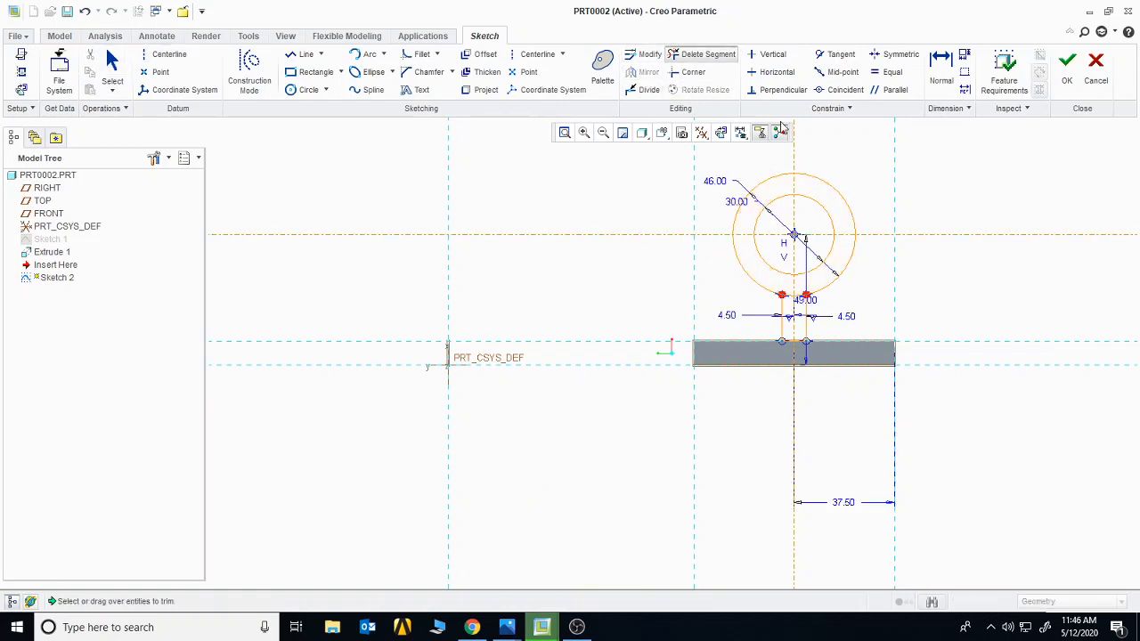
left_click(840, 197)
left_click(826, 216)
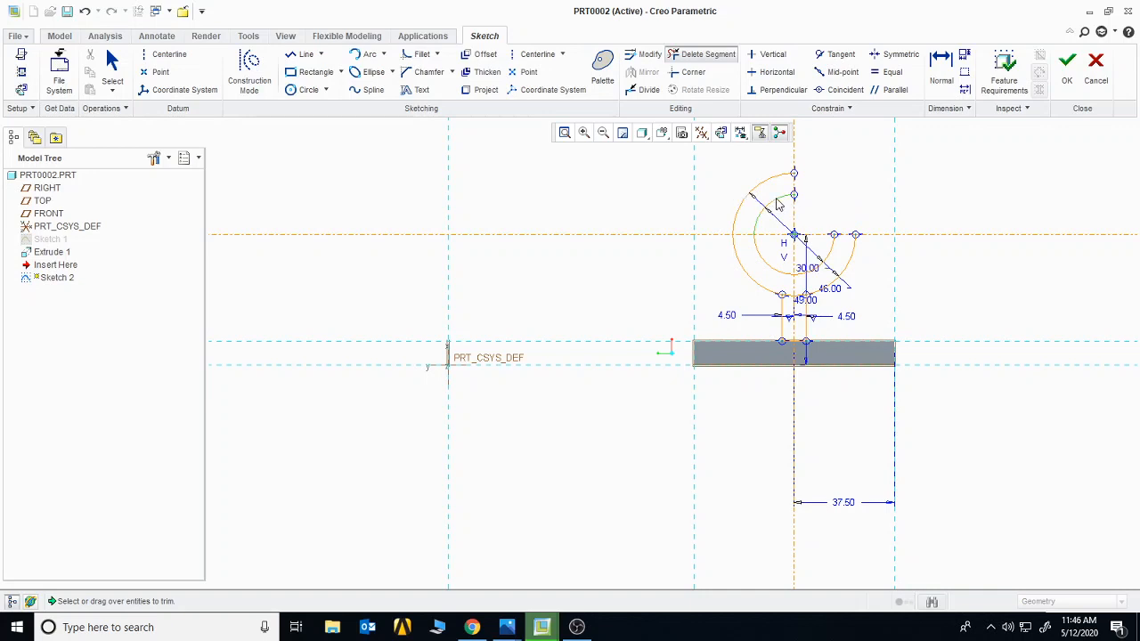
left_click(778, 205)
left_click(768, 182)
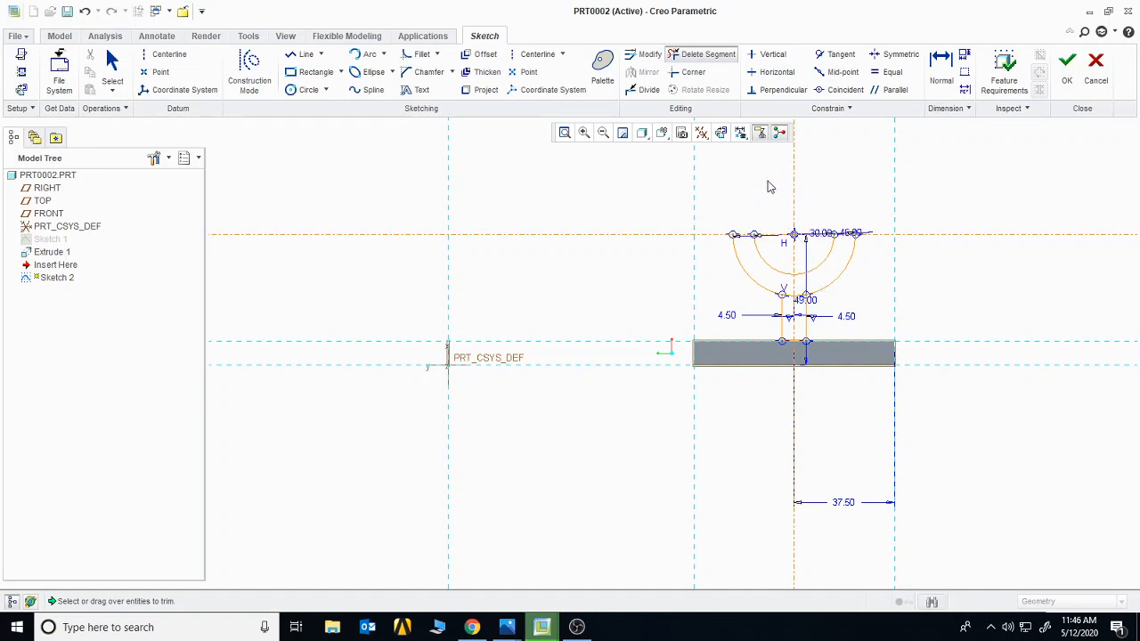
left_click(789, 296)
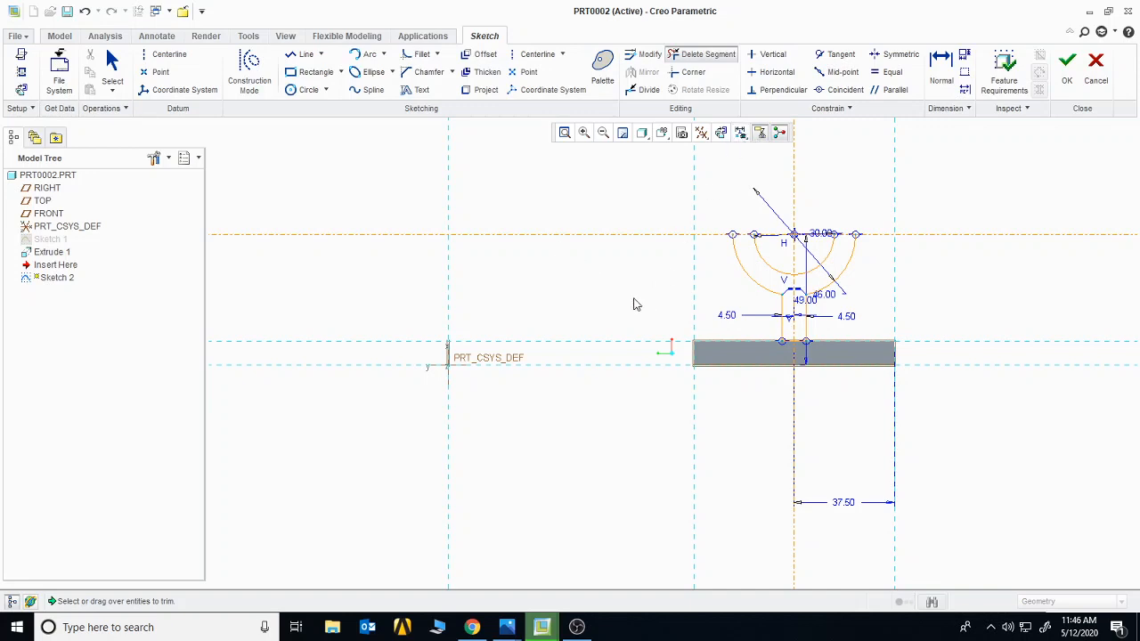
Close the saddle profile with two short horizontal lines joining the inner and outer arc ends on both sides
left_click(301, 54)
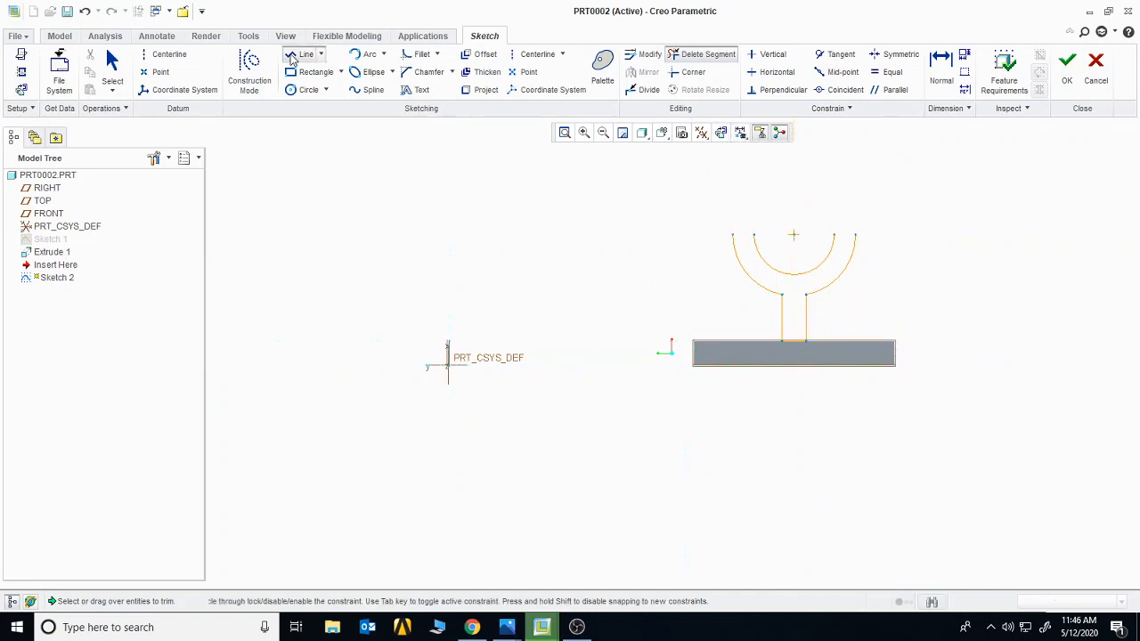
left_click(733, 236)
left_click(755, 236)
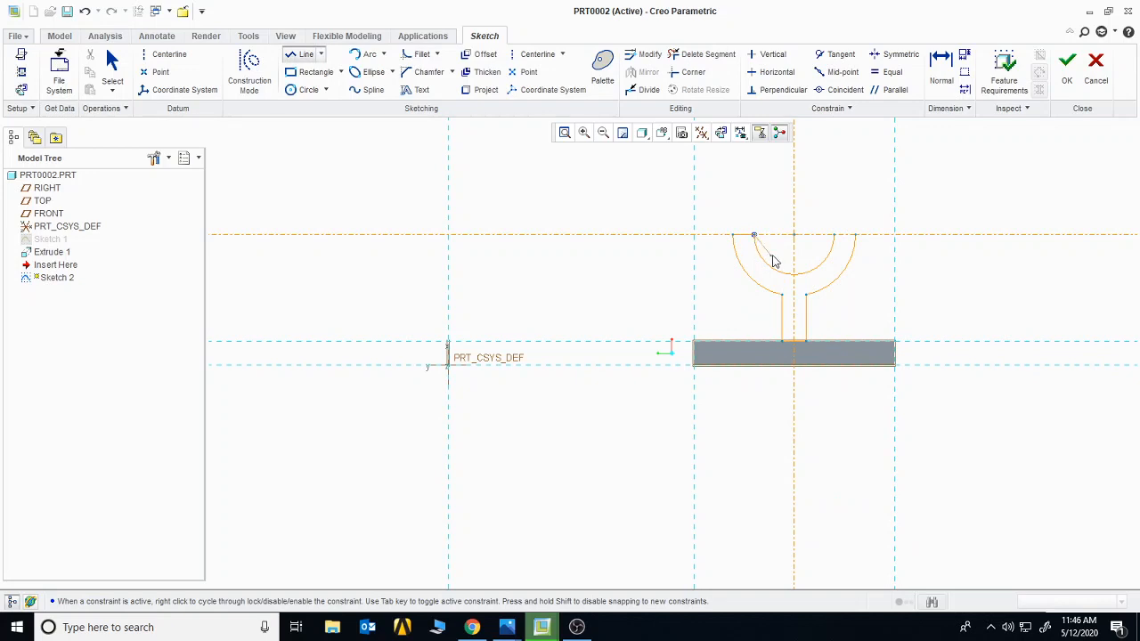
middle_click(780, 253)
left_click(835, 236)
left_click(855, 236)
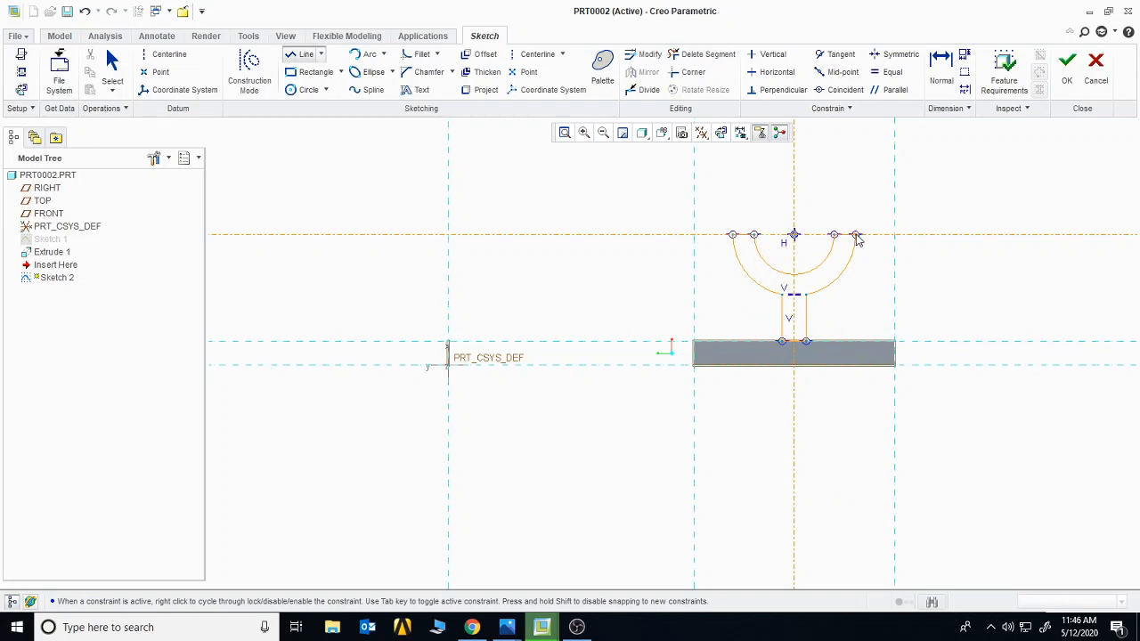
middle_click(918, 285)
middle_click(924, 302)
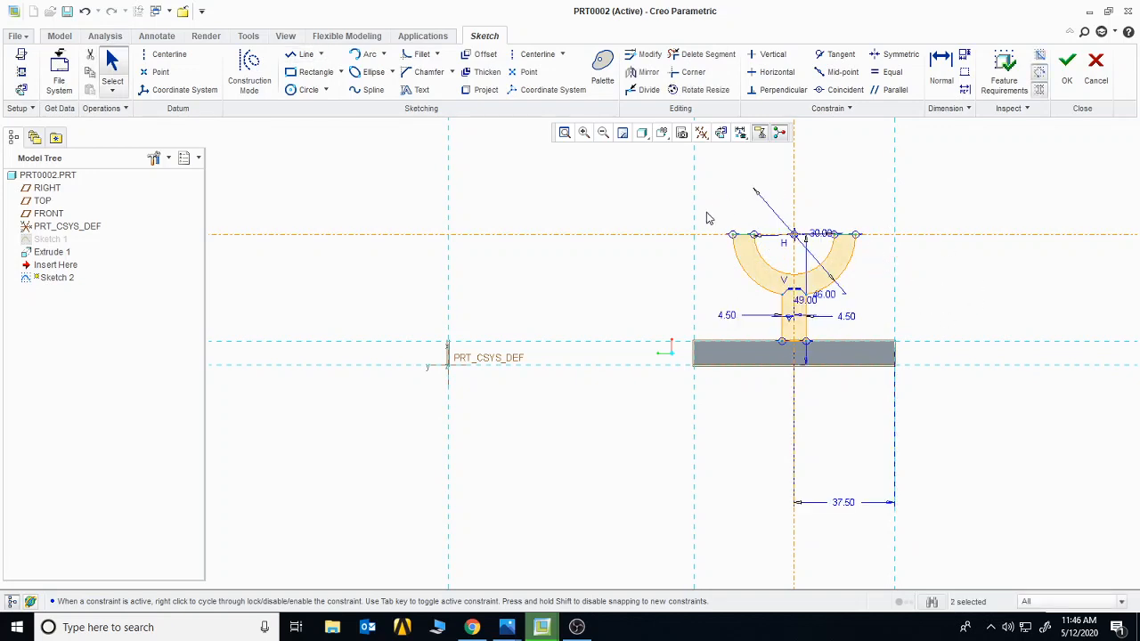
Turn off the display of dimensions and constraints in the sketch
left_click(748, 134)
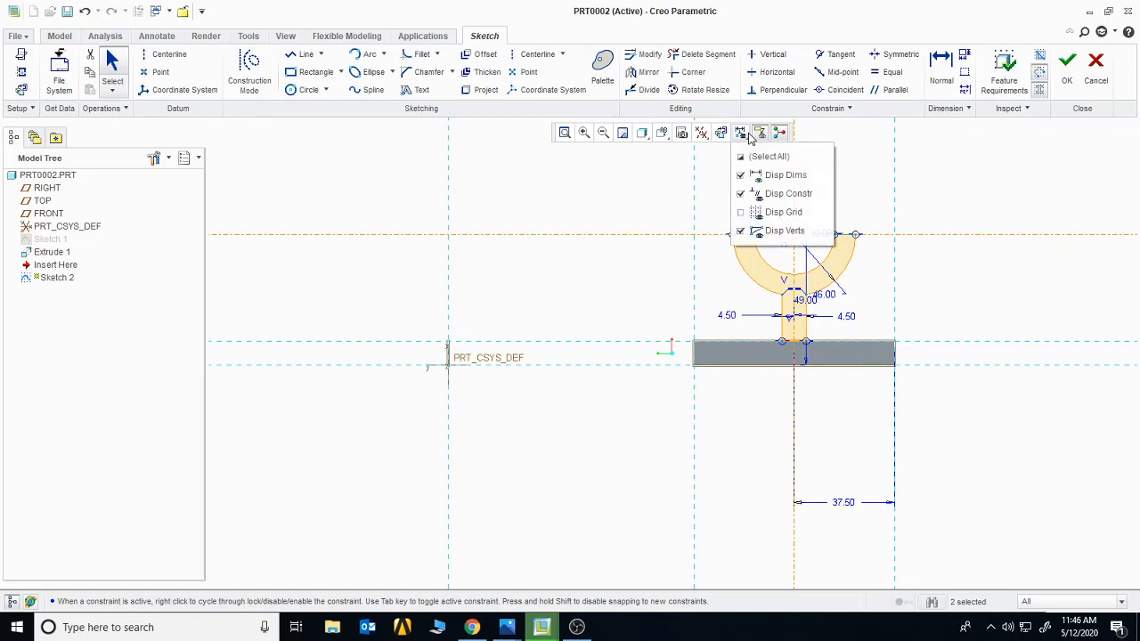
left_click(767, 175)
left_click(774, 193)
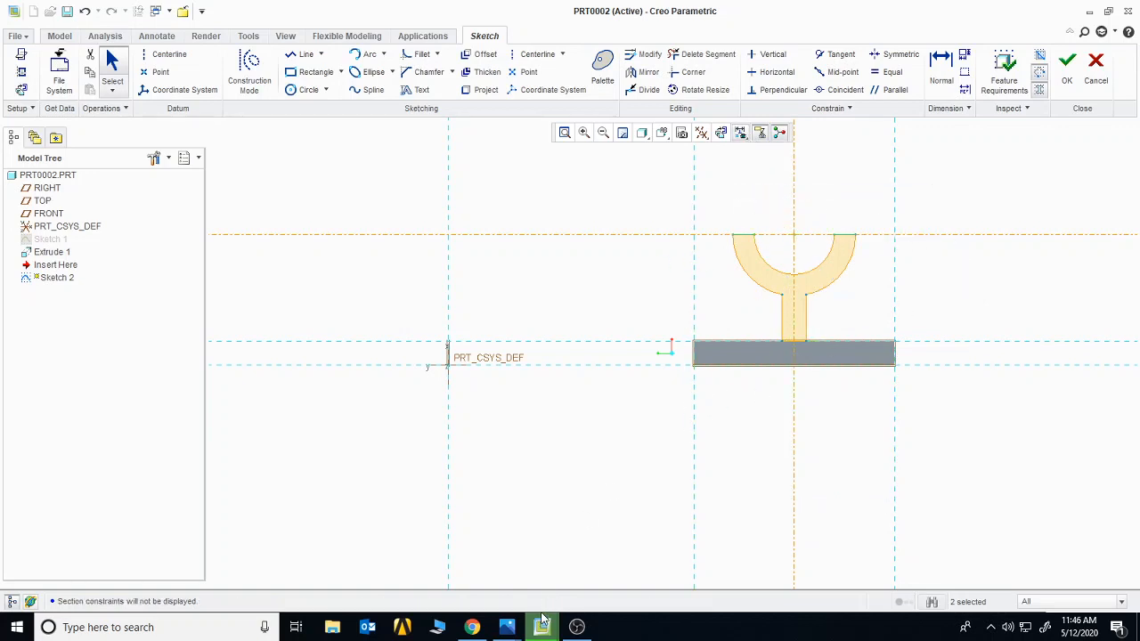
Consult the base dimensions in the task 1.jpg drawing, and in Creo accept the saddle and web sketch
left_click(507, 627)
left_click(456, 588)
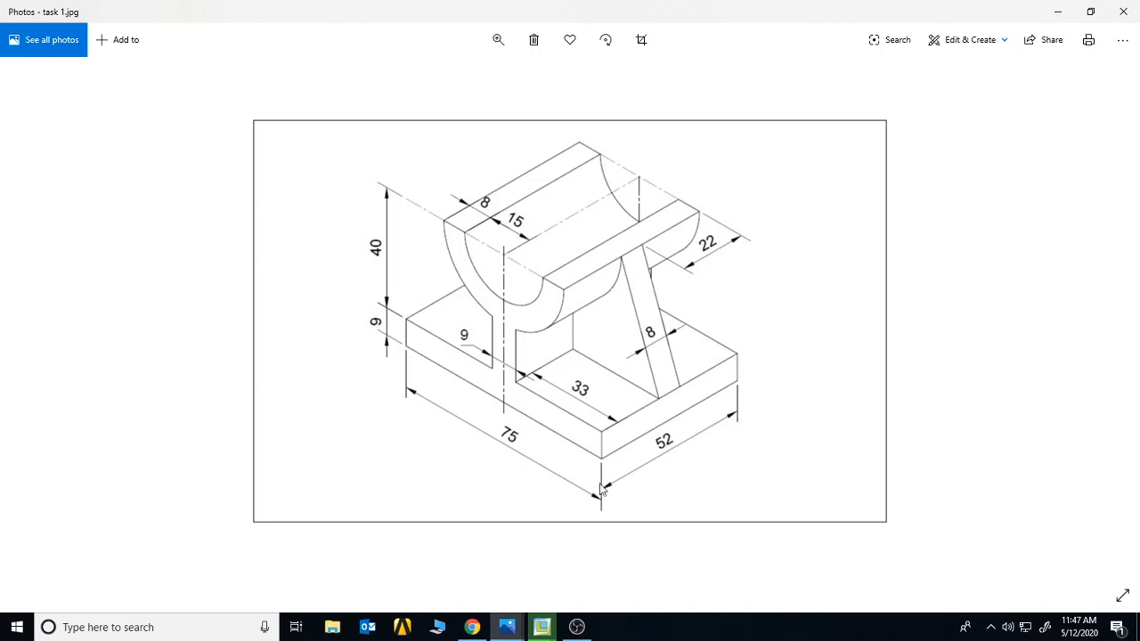
left_click(542, 627)
left_click(582, 568)
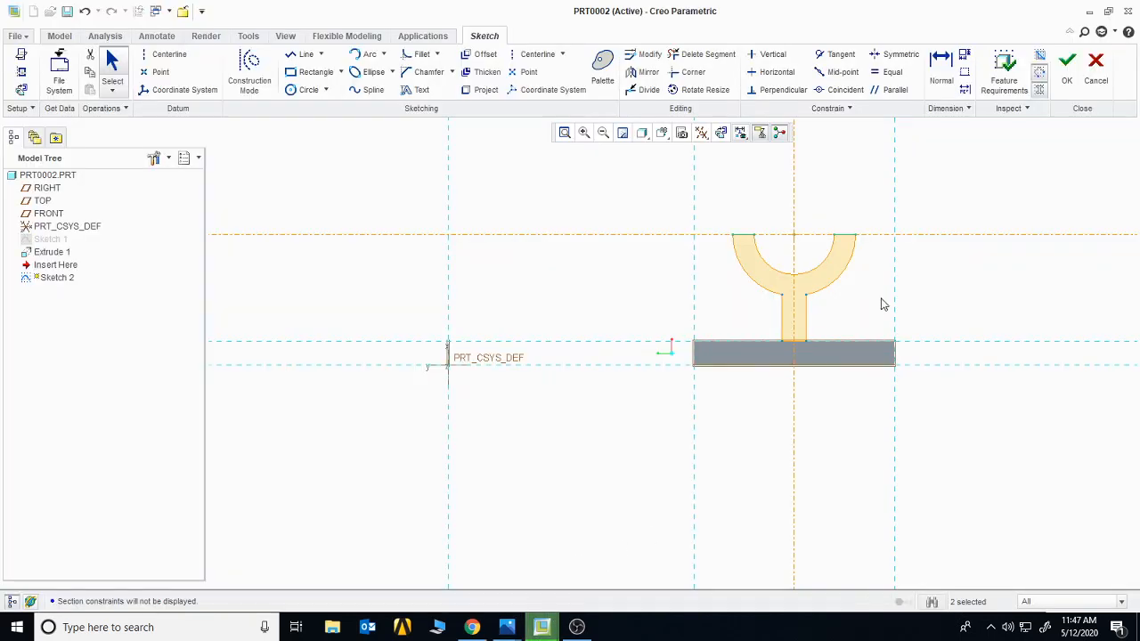
left_click(1068, 67)
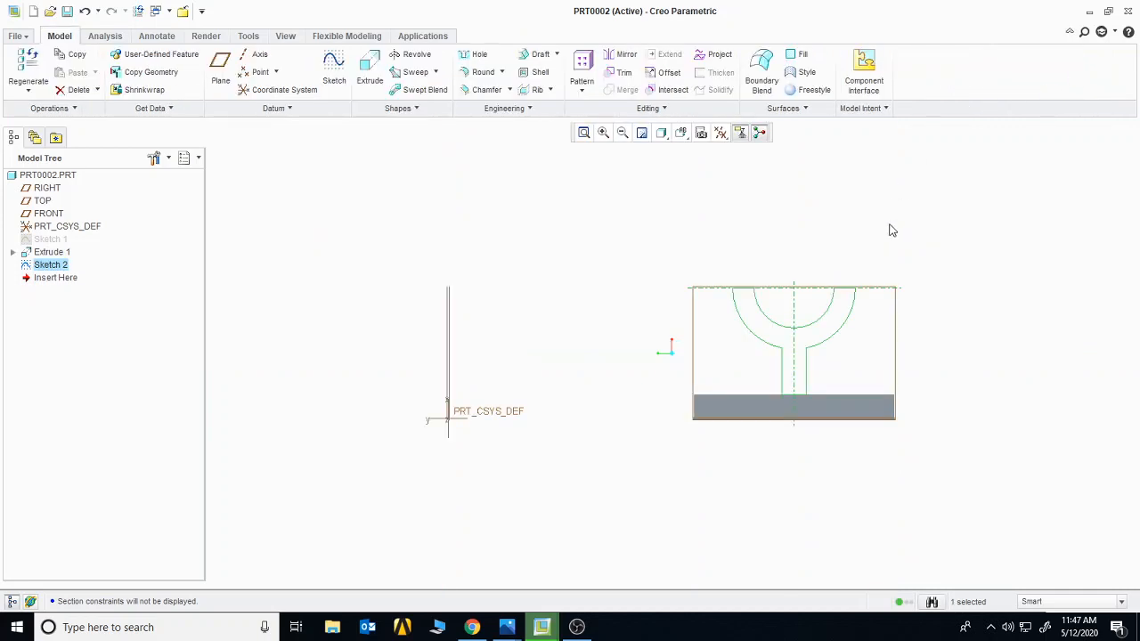
Extrude the saddle and web sketch 52 along the full length of the base
left_click(849, 323)
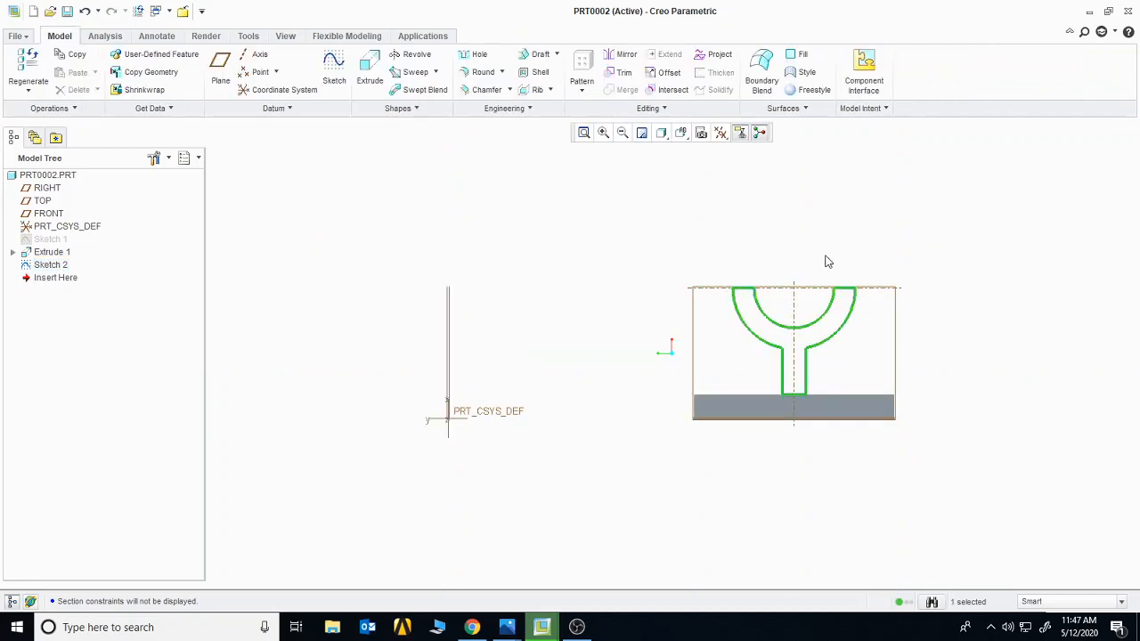
left_click(372, 73)
middle_click_drag(992, 313, 745, 310)
left_click_drag(668, 336, 779, 341)
double_click(828, 332)
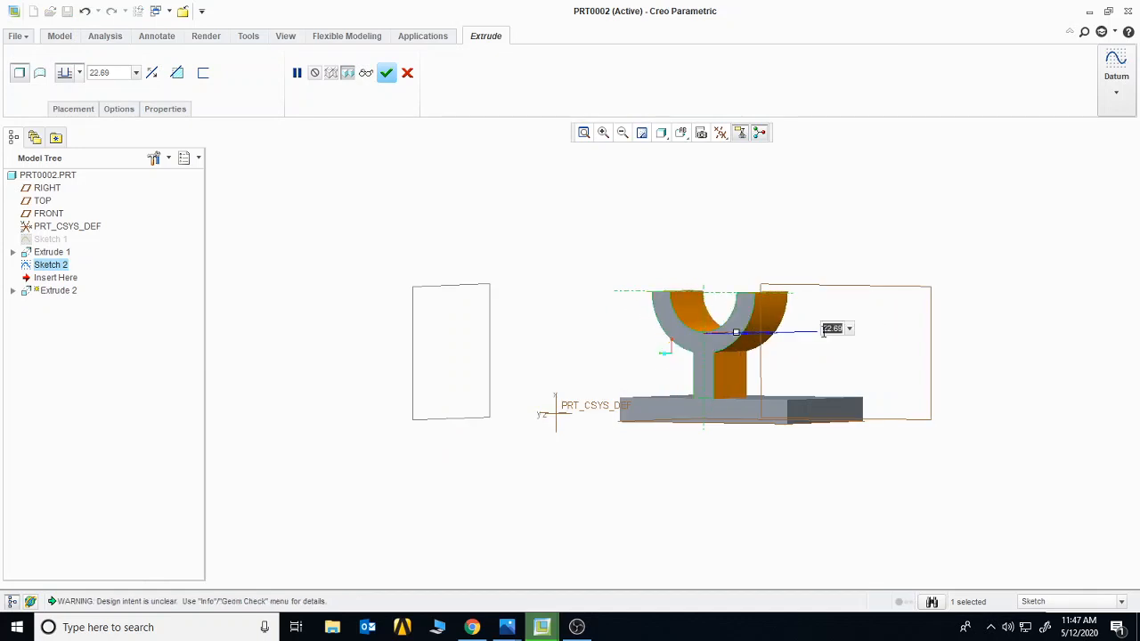
type("15")
key("Return")
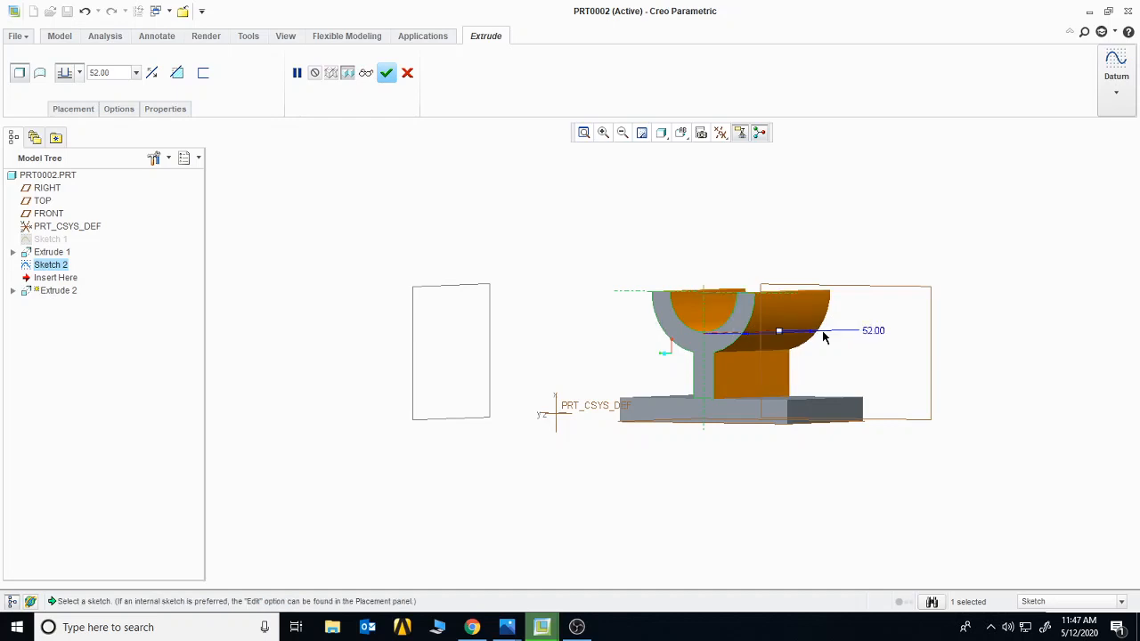
left_click(386, 73)
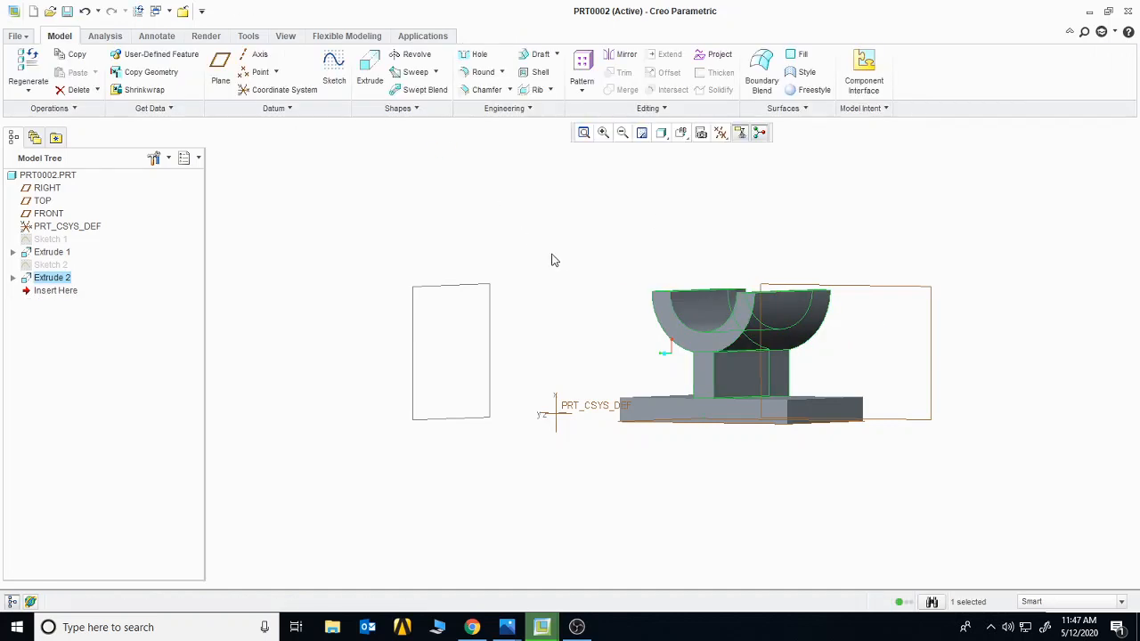
Examine the rib's position and thickness in the task 1.jpg drawing, and switch back to the PRT0002 model in Creo
middle_click_drag(621, 265, 514, 425)
left_click(506, 627)
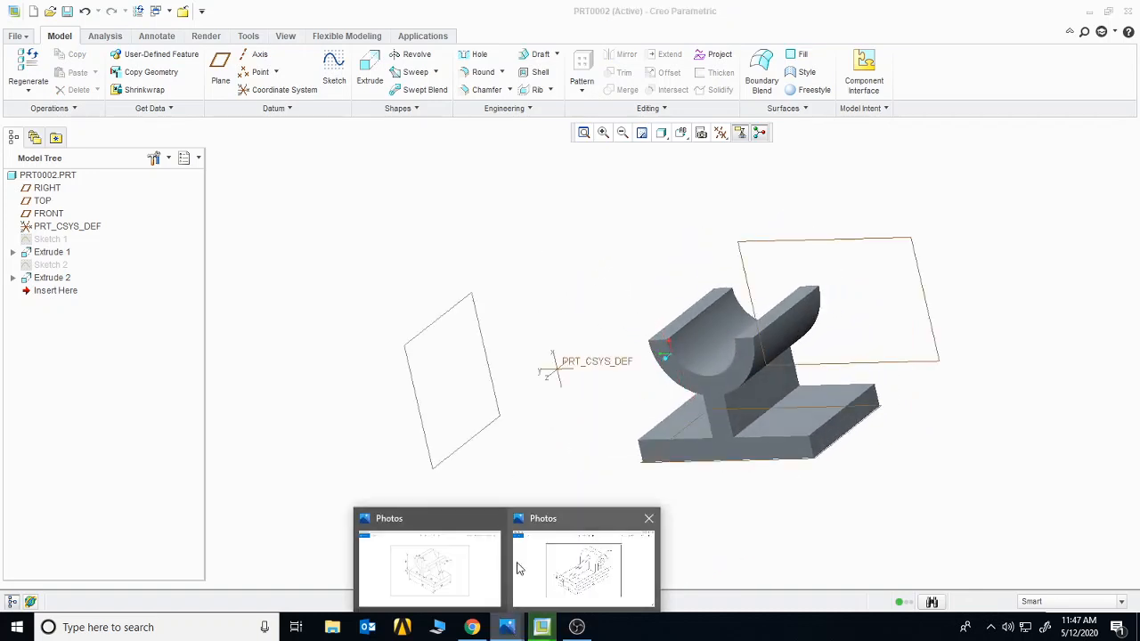
left_click(480, 565)
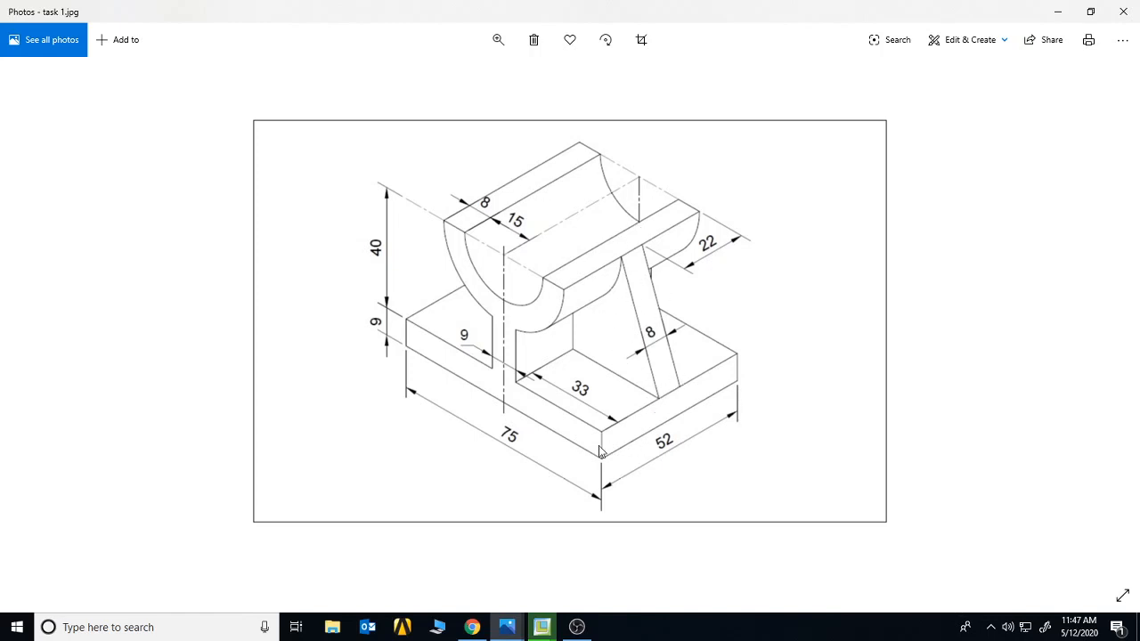
left_click(506, 627)
mouse_move(541, 628)
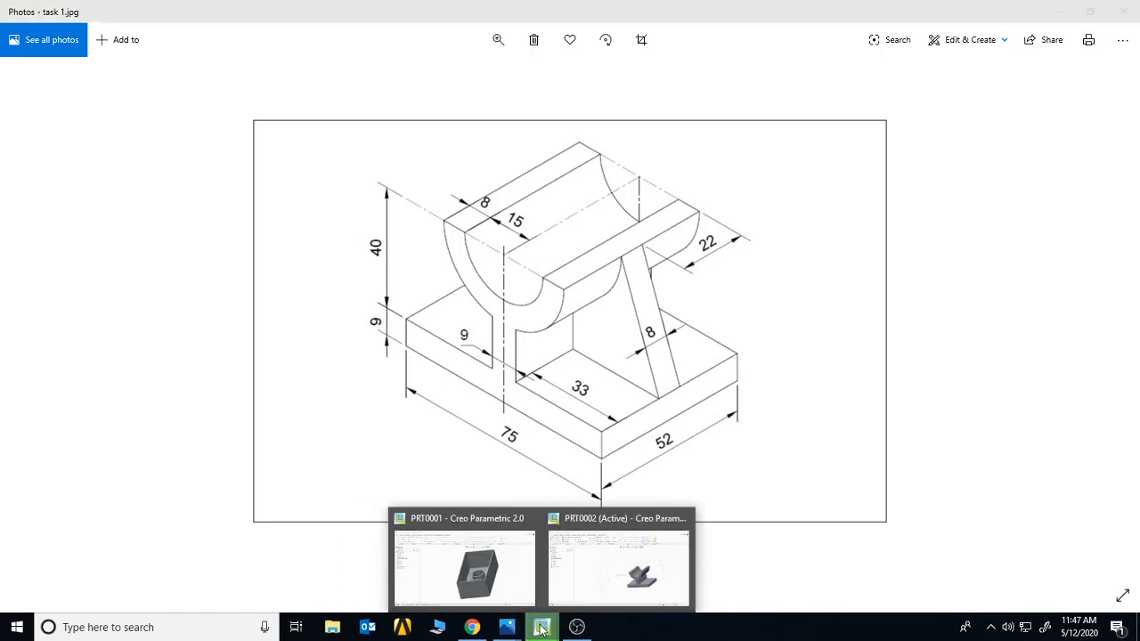
left_click(580, 565)
Create a datum plane offset 26 from the bracket's front face, inward through the body
middle_click_drag(915, 324, 877, 378)
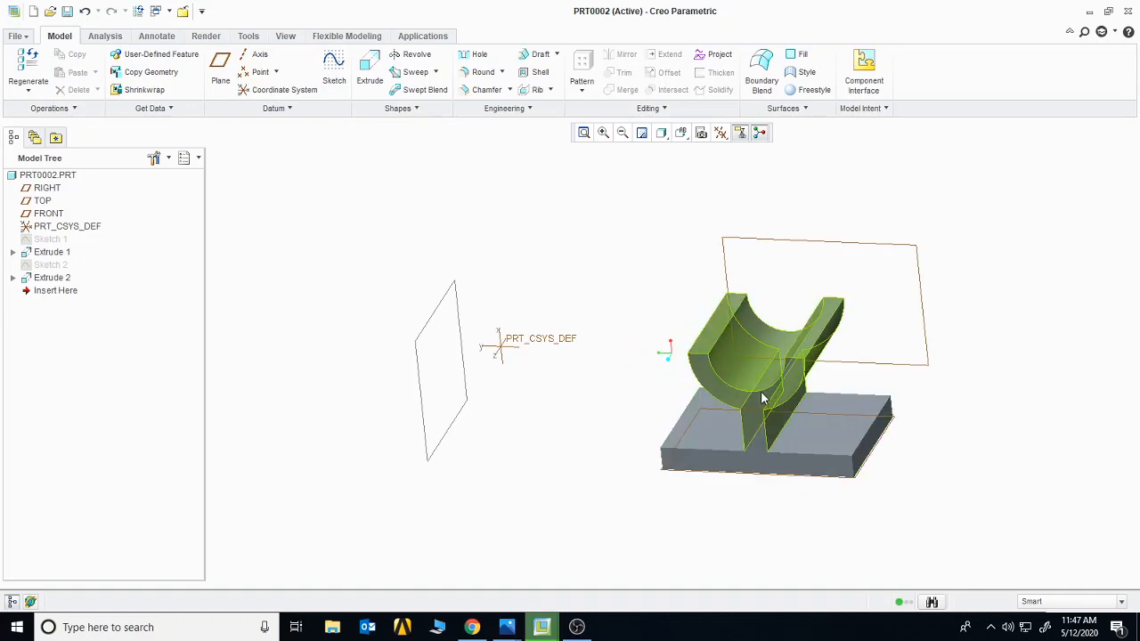
left_click(220, 64)
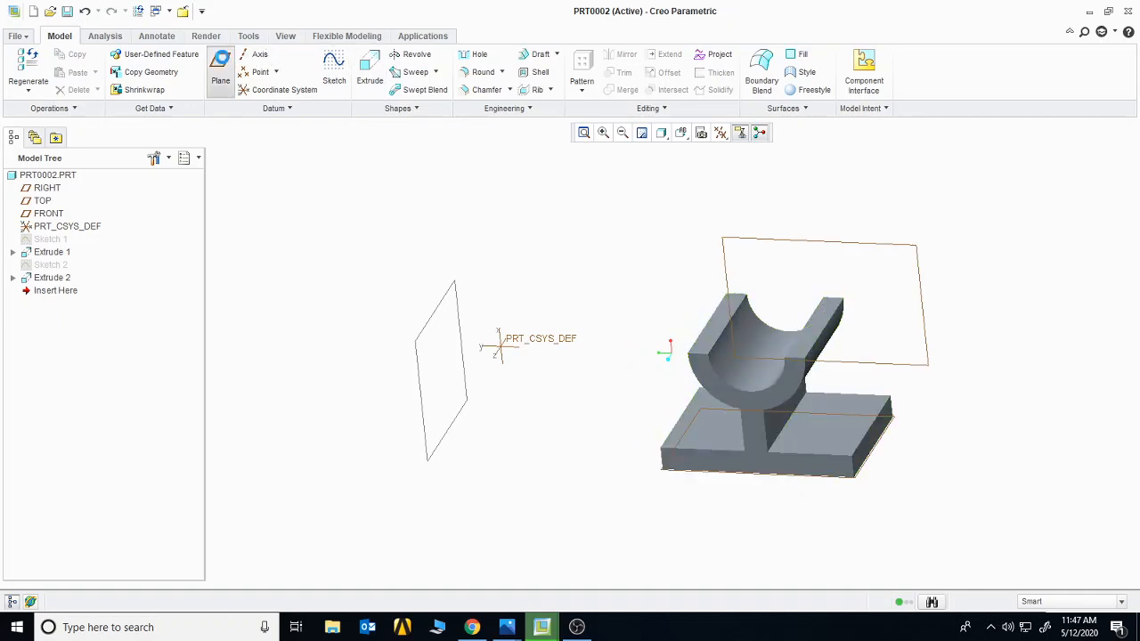
left_click(751, 436)
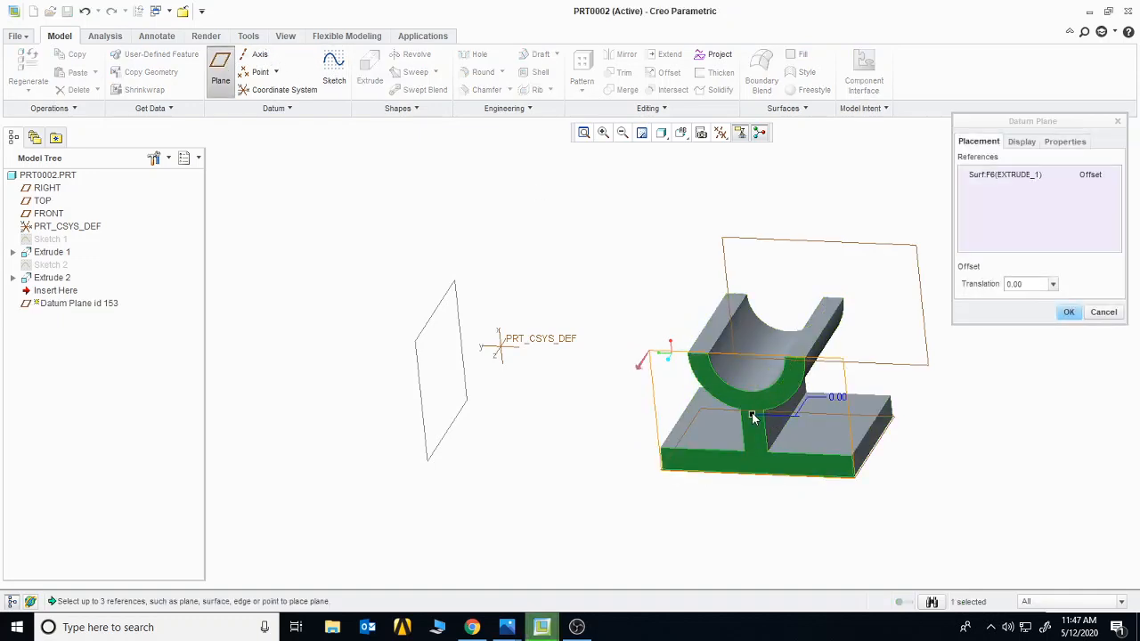
left_click_drag(751, 415, 868, 365)
double_click(867, 361)
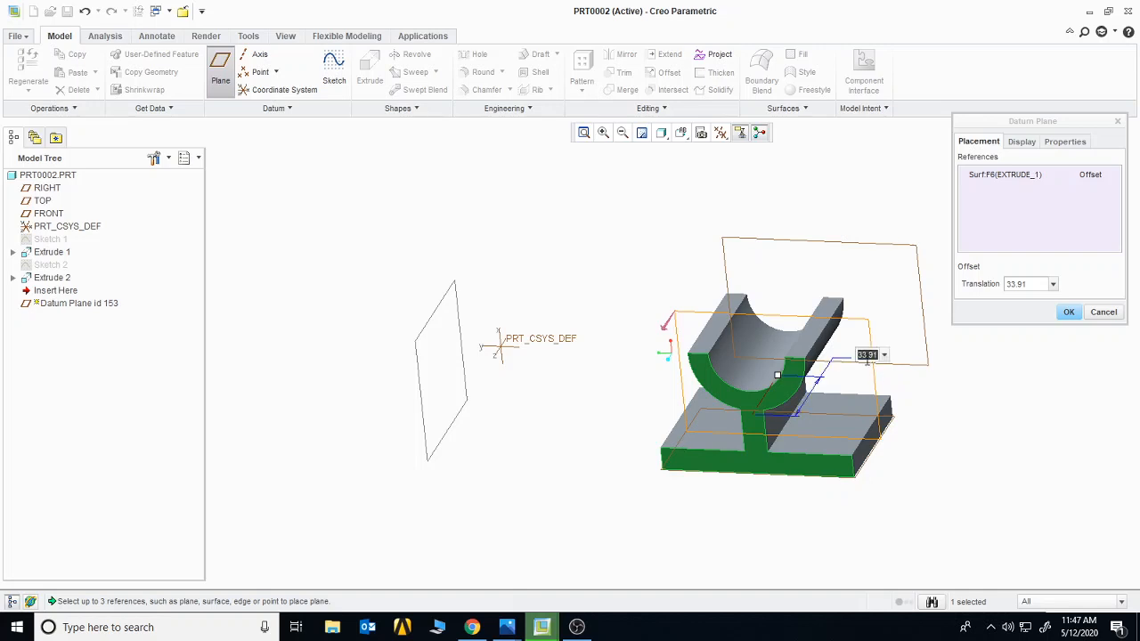
type("22")
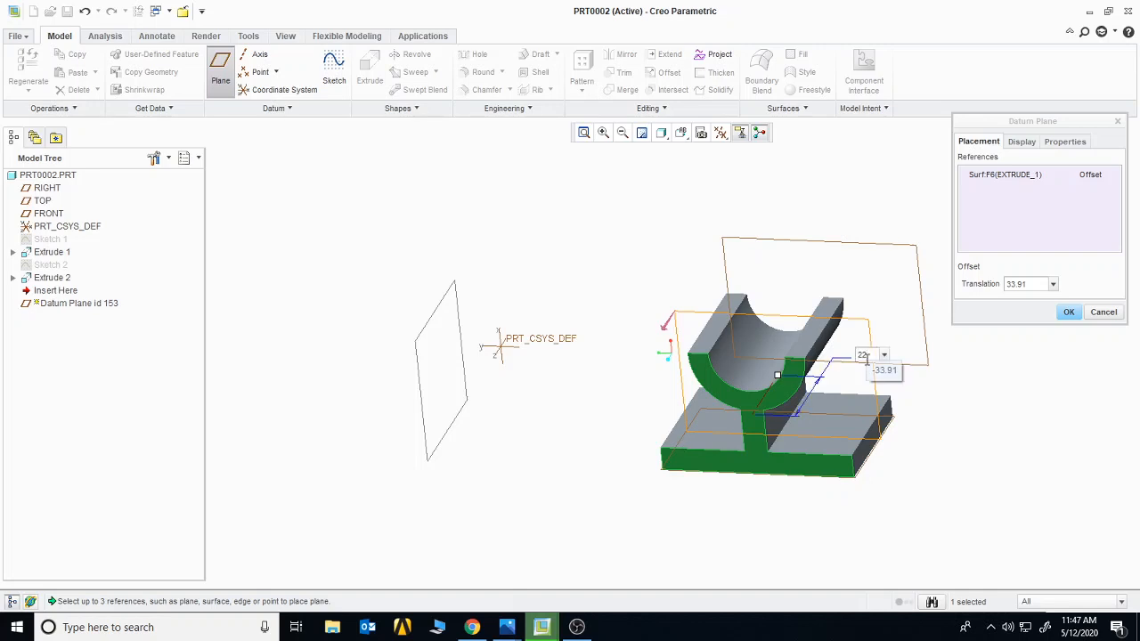
key("BackSpace")
key("Return")
left_click(1068, 312)
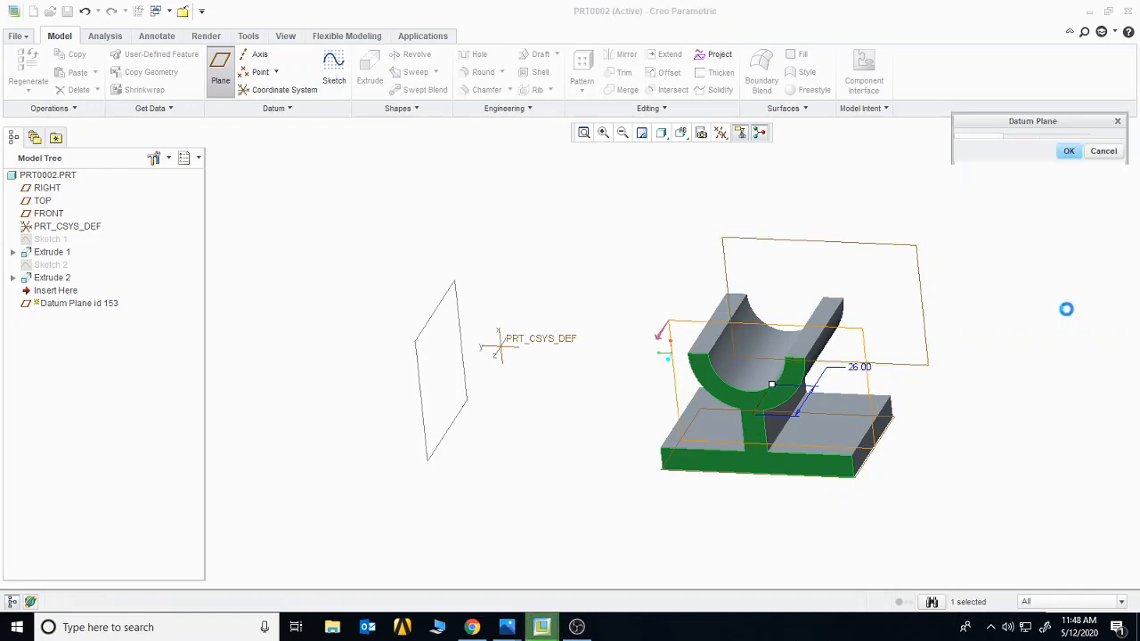
Start a Profile Rib sketch on the offset datum plane and orient the view parallel to the screen
middle_click_drag(1066, 308, 725, 401)
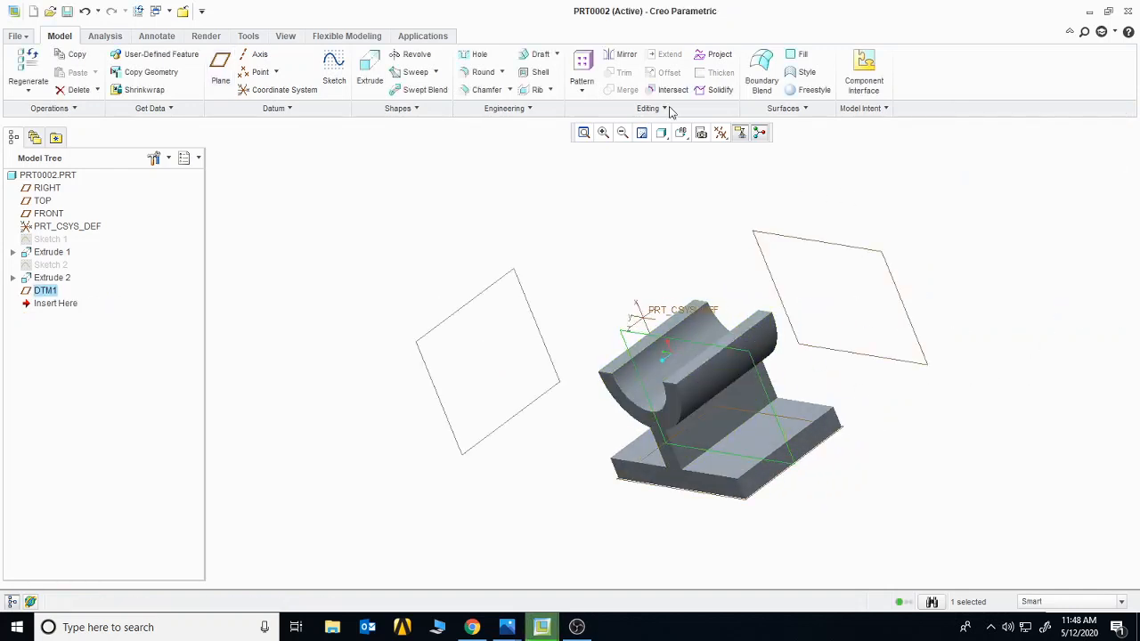
left_click(550, 90)
left_click(552, 128)
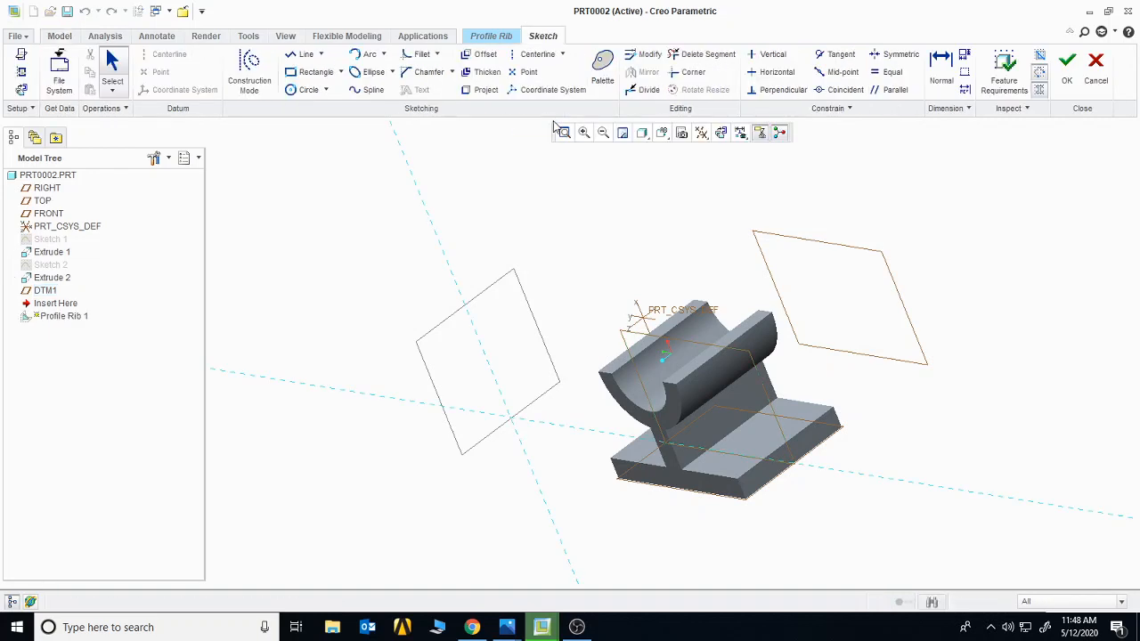
left_click(721, 133)
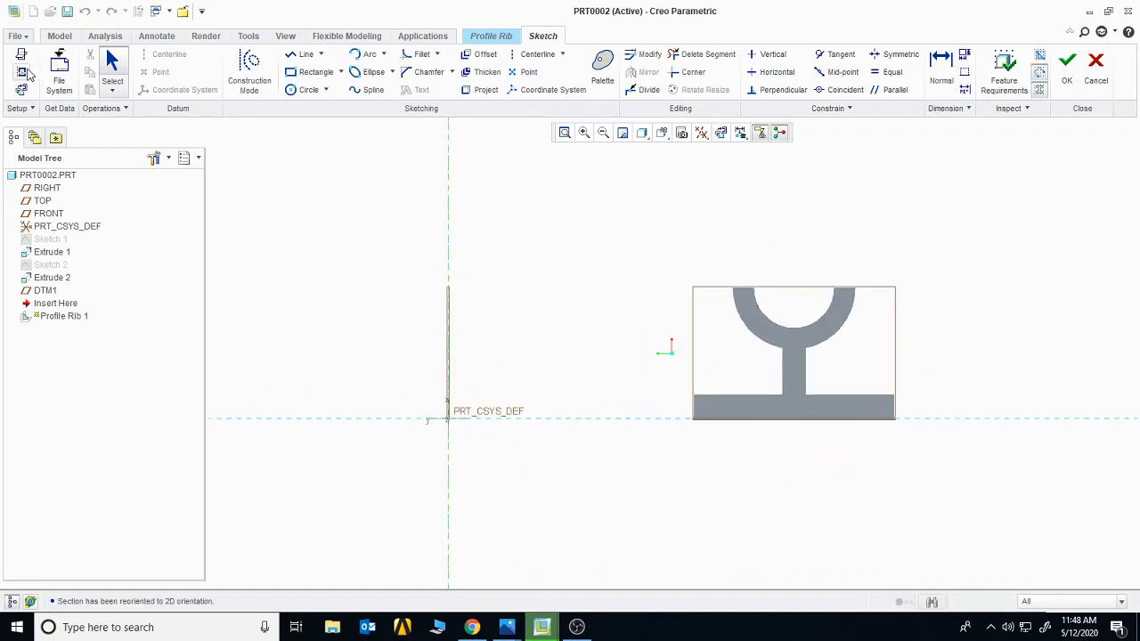
Add the web's side, the saddle's outer arc and upper edge, and the base's upper and side faces as sketch references
left_click(21, 71)
left_click(803, 368)
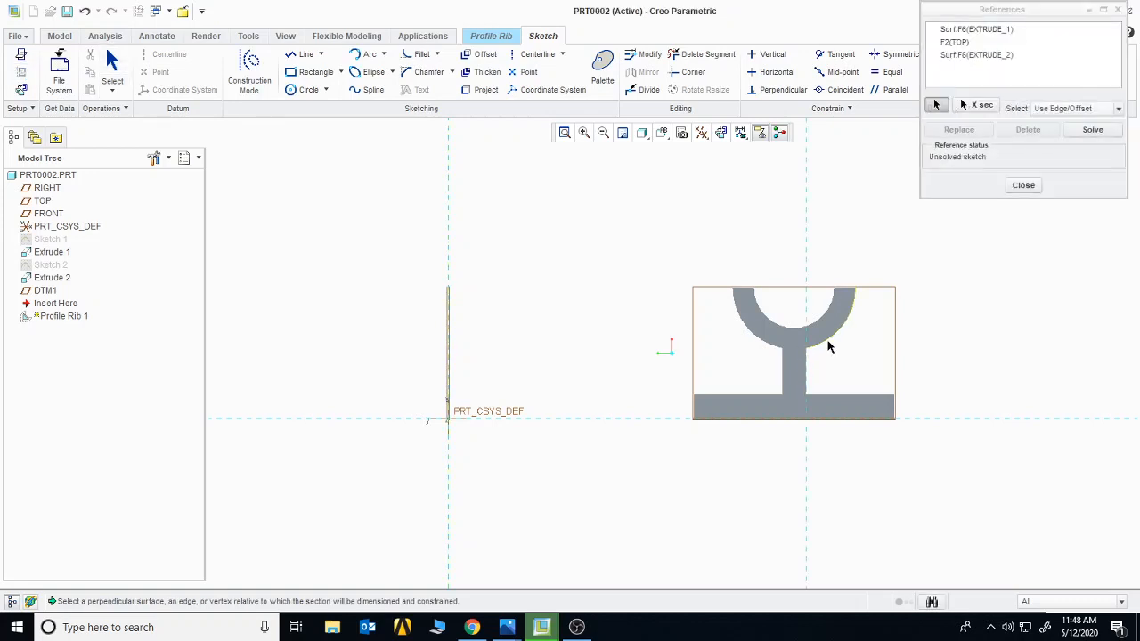
left_click(829, 343)
left_click(877, 397)
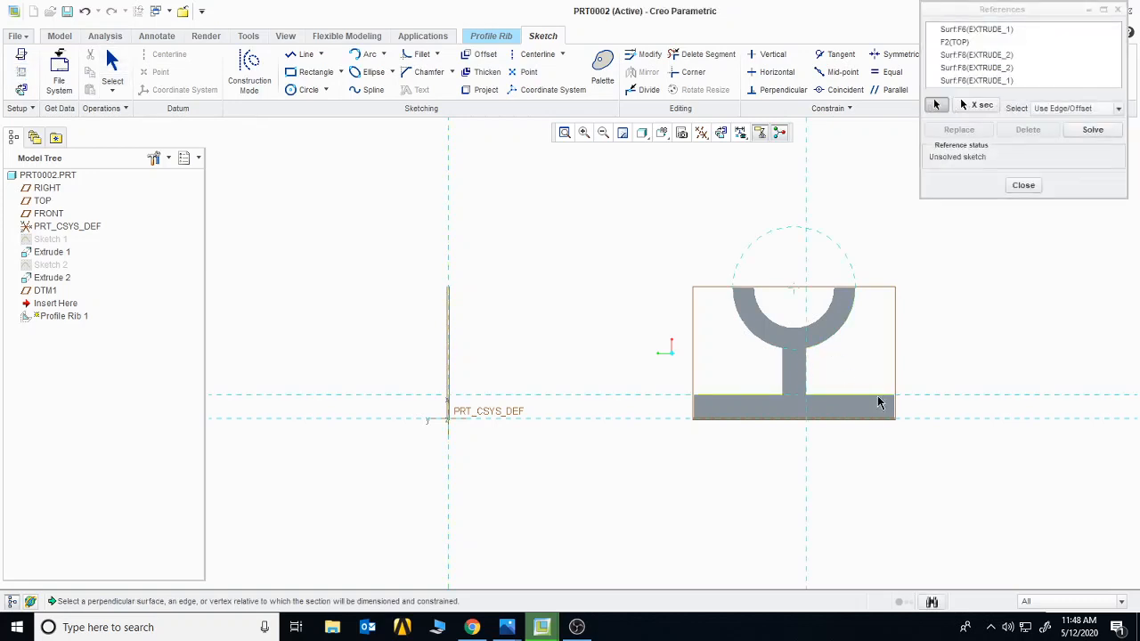
left_click(896, 411)
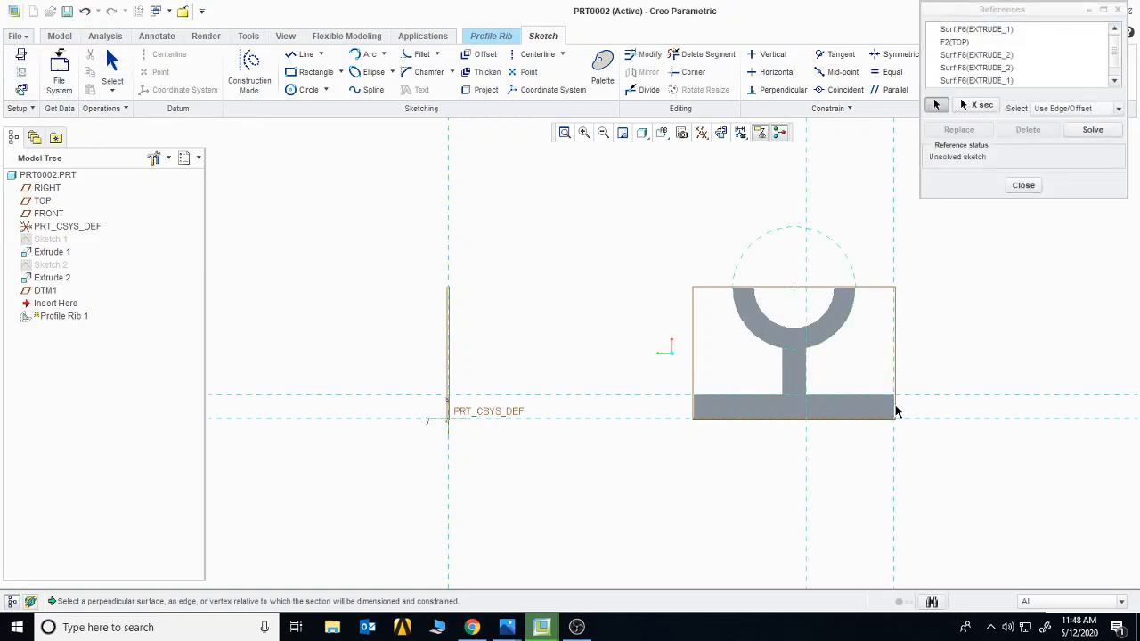
left_click(847, 296)
Check the rib in the task 1.jpg drawing, and in Creo sketch its sloping line from the saddle's outer upper corner to the base's upper corner
mouse_move(507, 627)
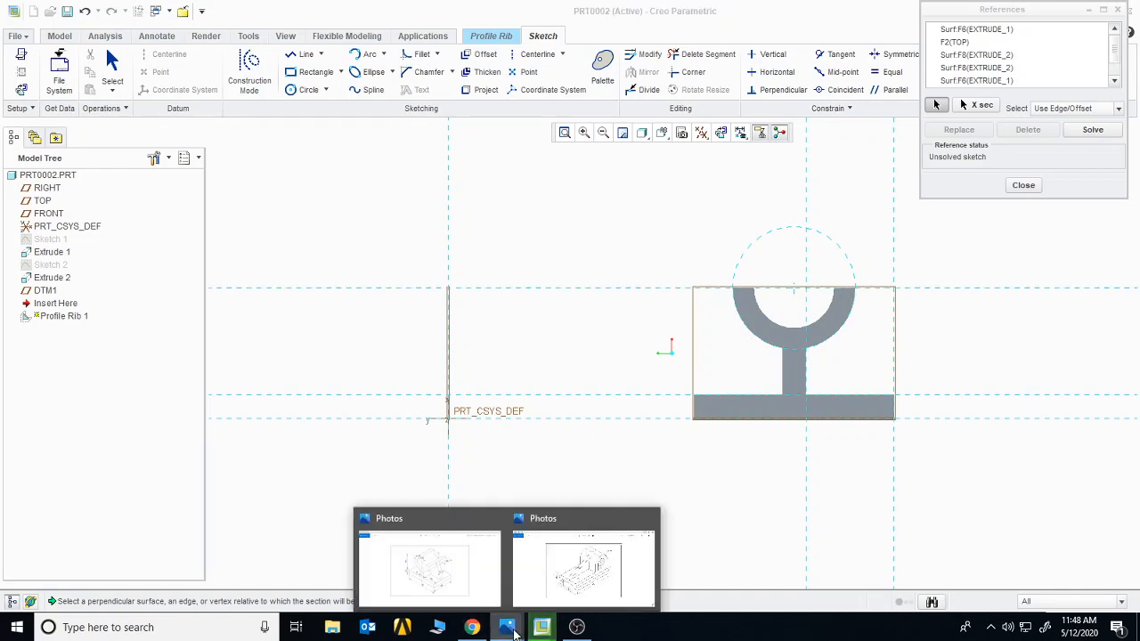
left_click(468, 572)
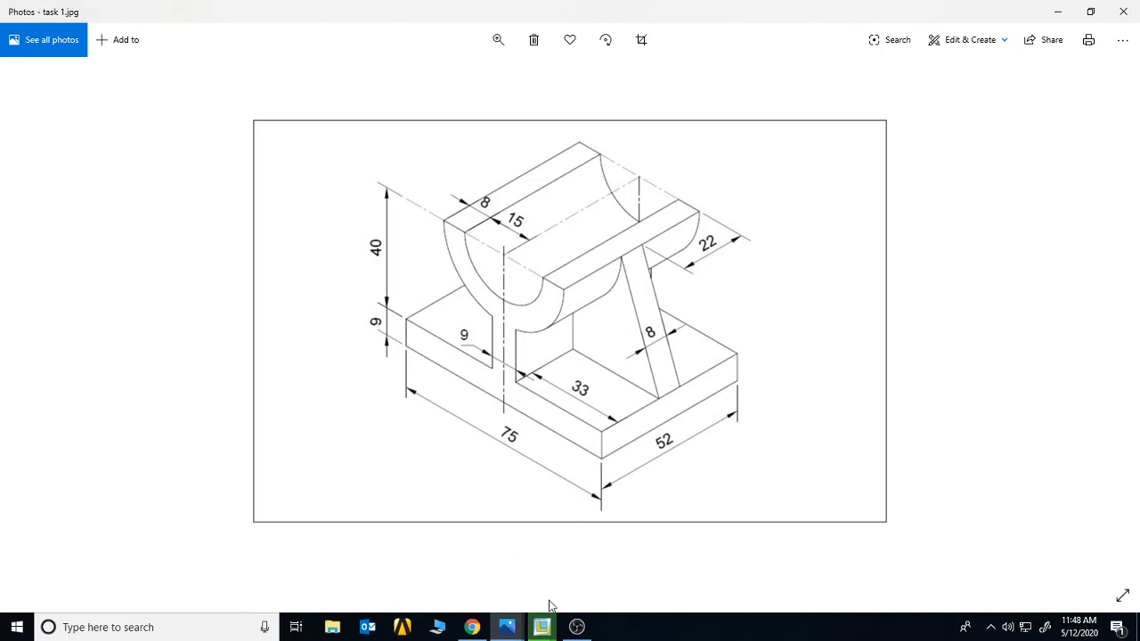
mouse_move(541, 627)
left_click(570, 556)
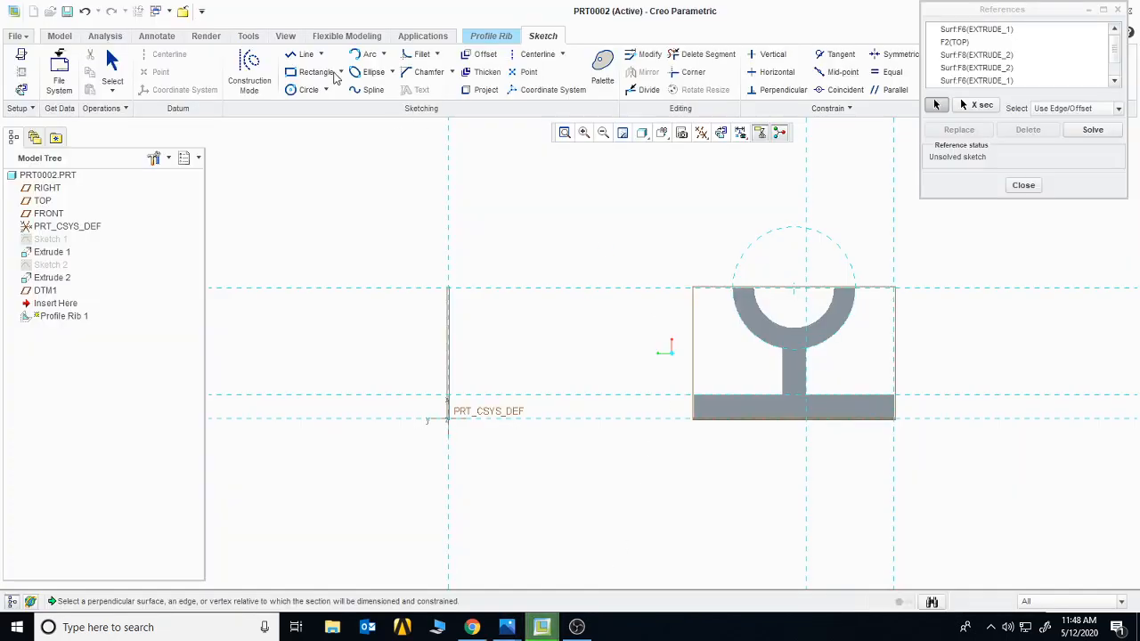
left_click(303, 55)
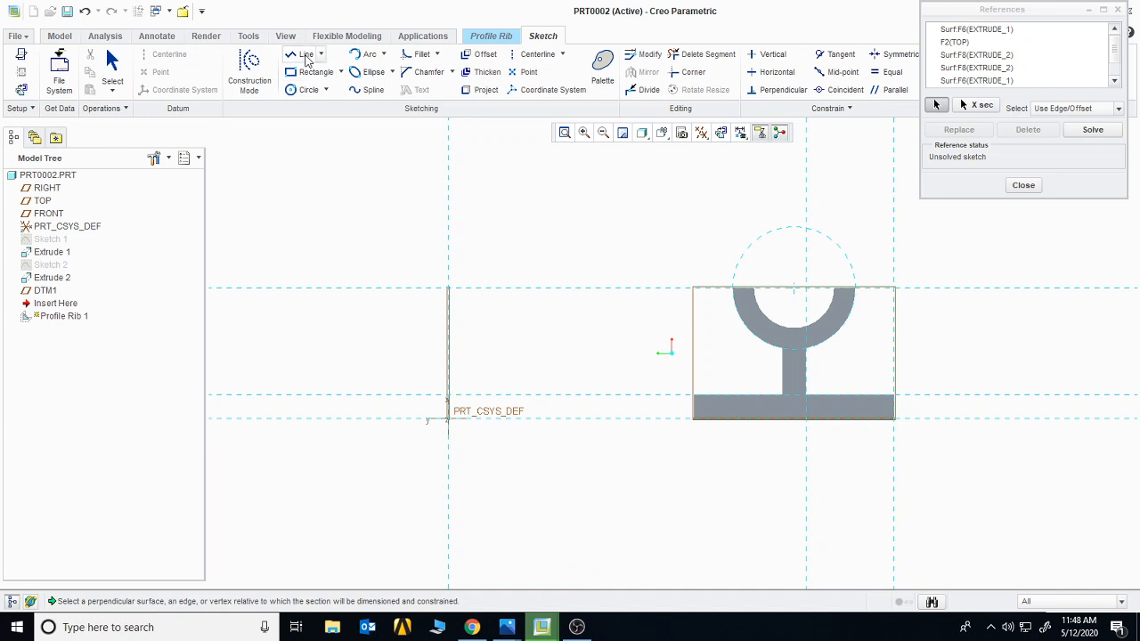
left_click(858, 295)
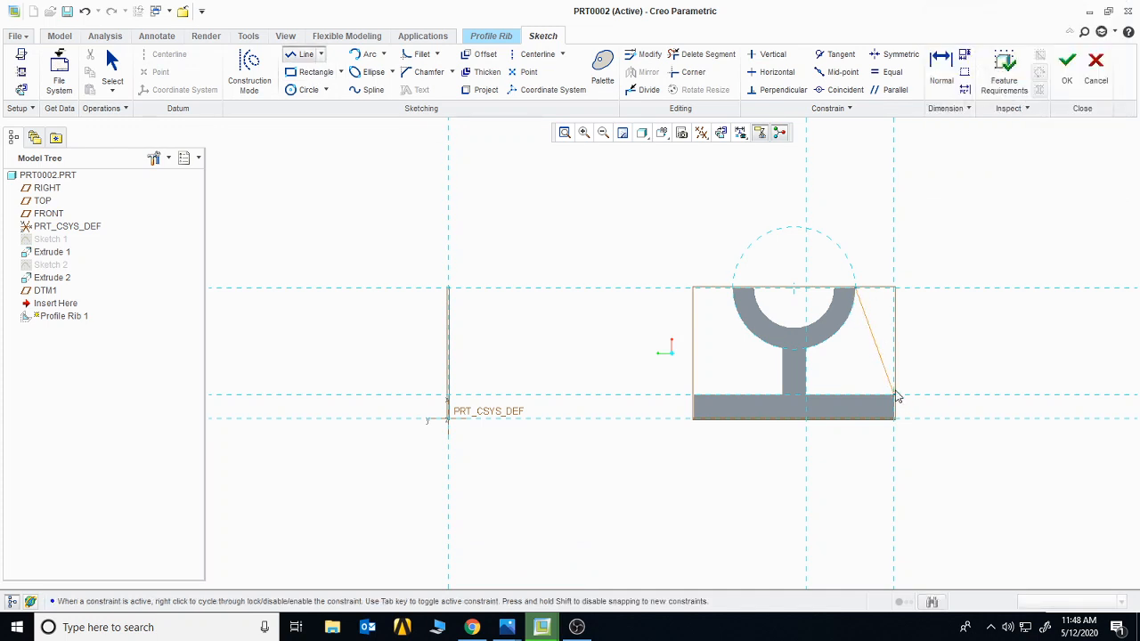
left_click(895, 395)
middle_click(941, 377)
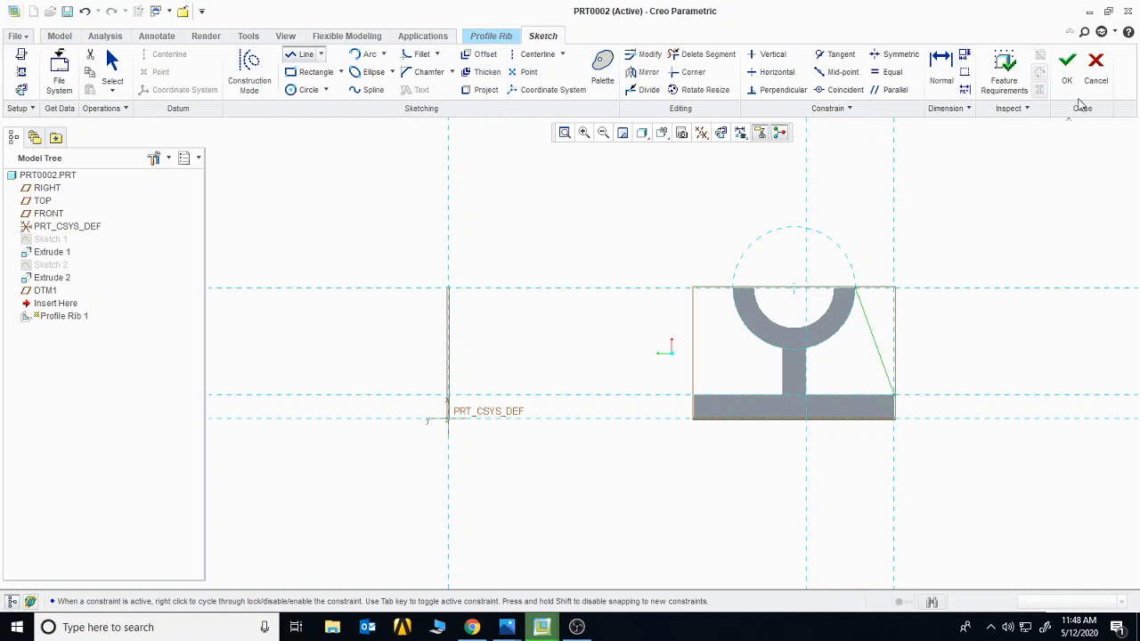
left_click(1067, 67)
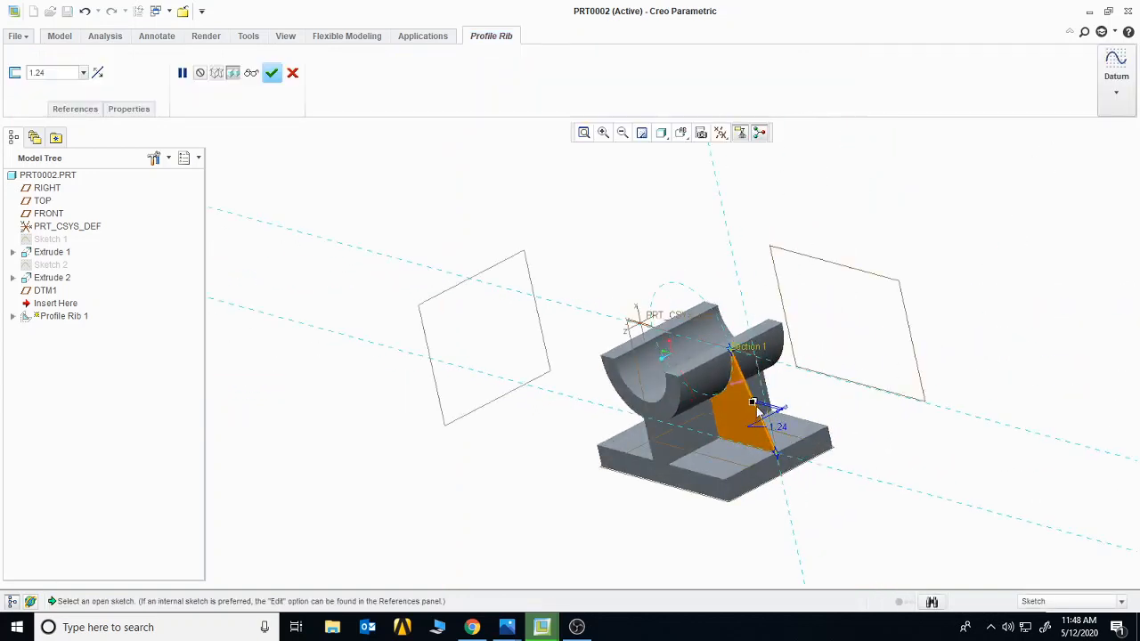
Check the rib thickness in the task 1.jpg drawing in Photos, and in Creo complete the profile rib with a thickness of 8
mouse_move(754, 406)
left_mouse_down()
mouse_move(771, 411)
mouse_move(743, 409)
left_mouse_up()
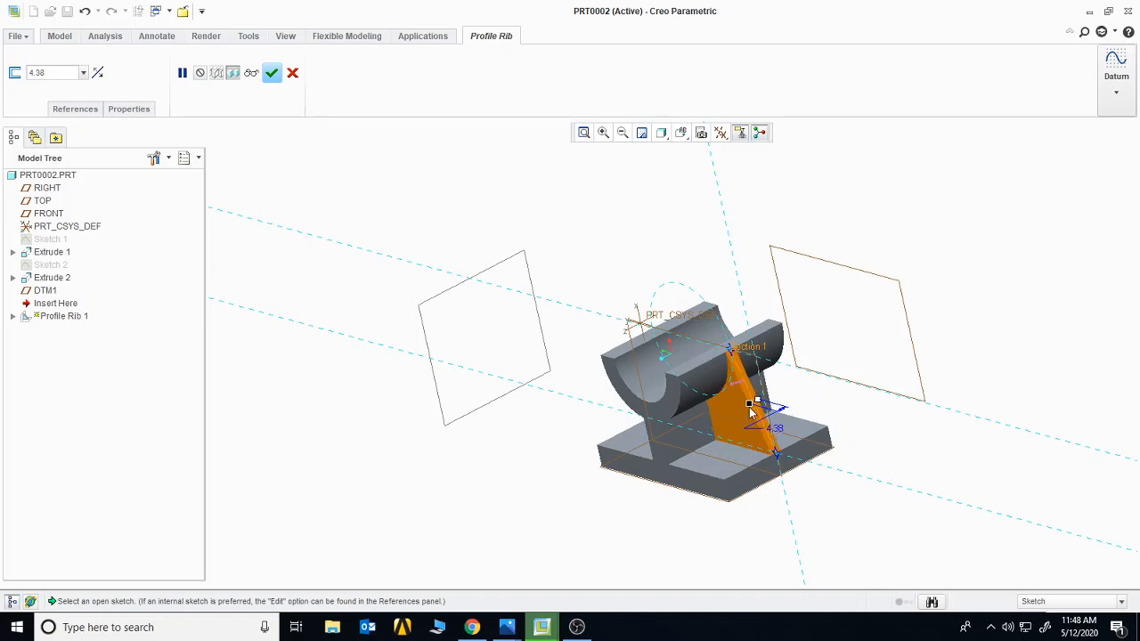
mouse_move(507, 628)
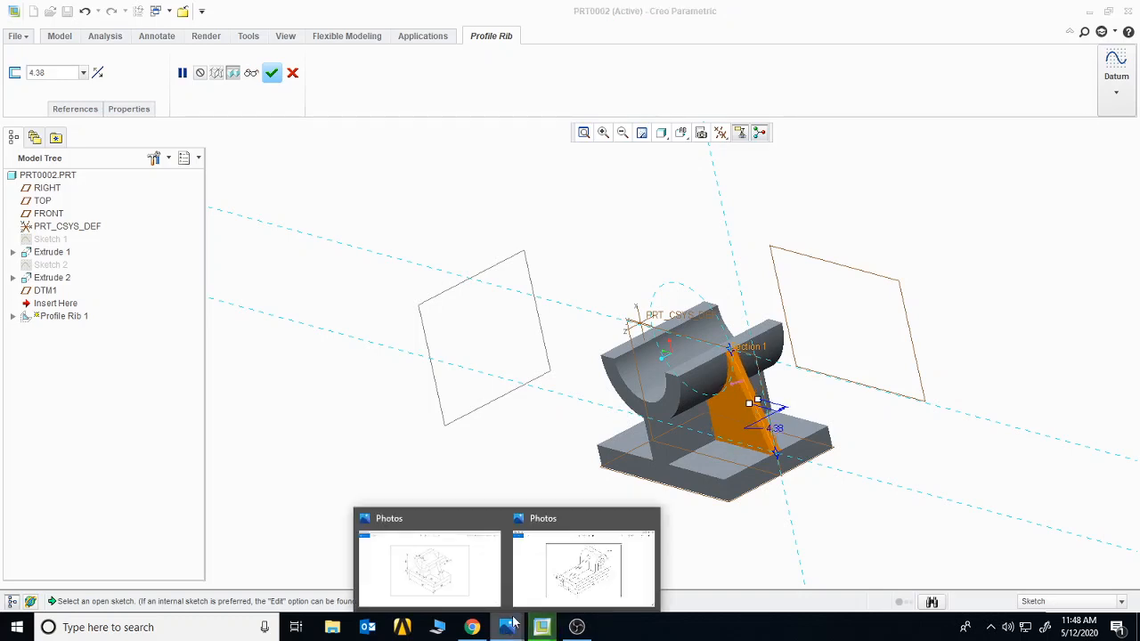
left_click(475, 575)
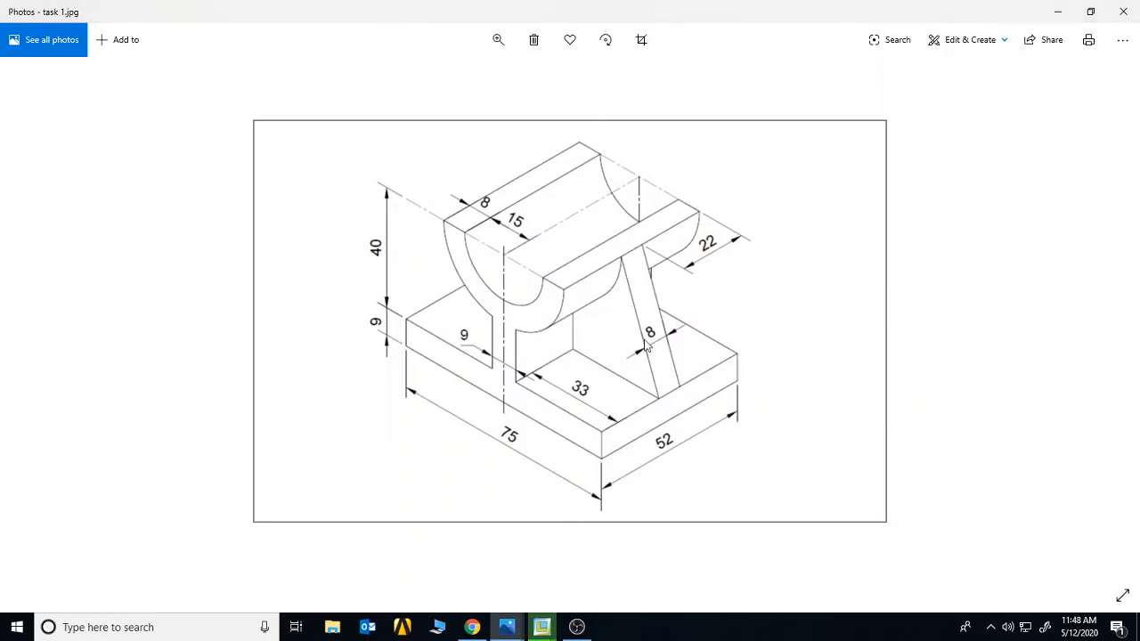
mouse_move(542, 626)
left_click(617, 583)
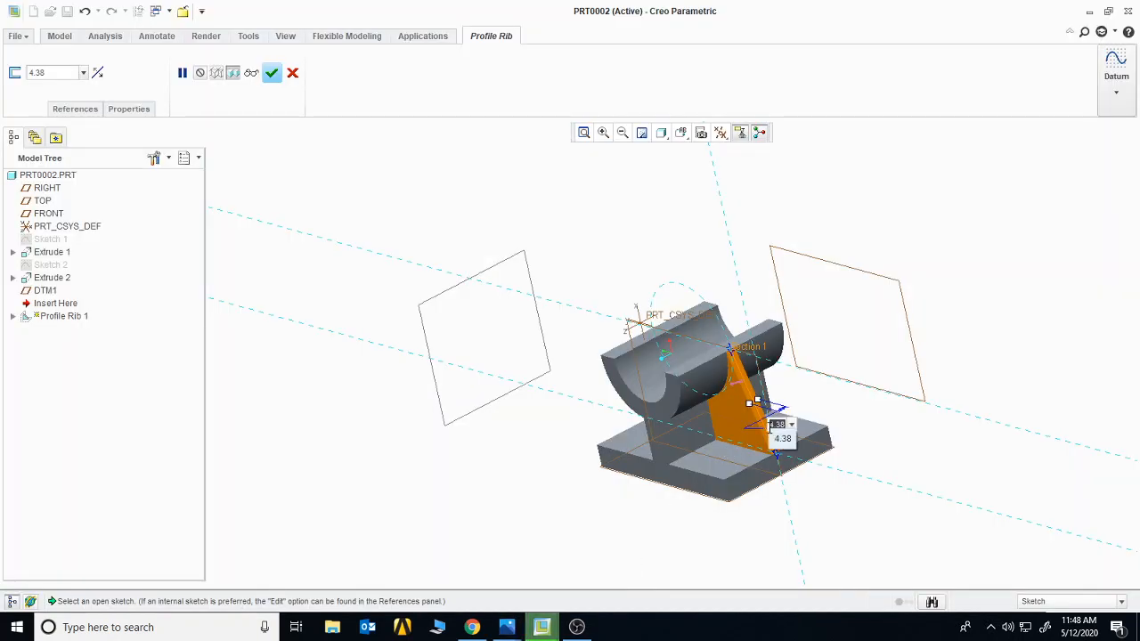
type("38")
key("Return")
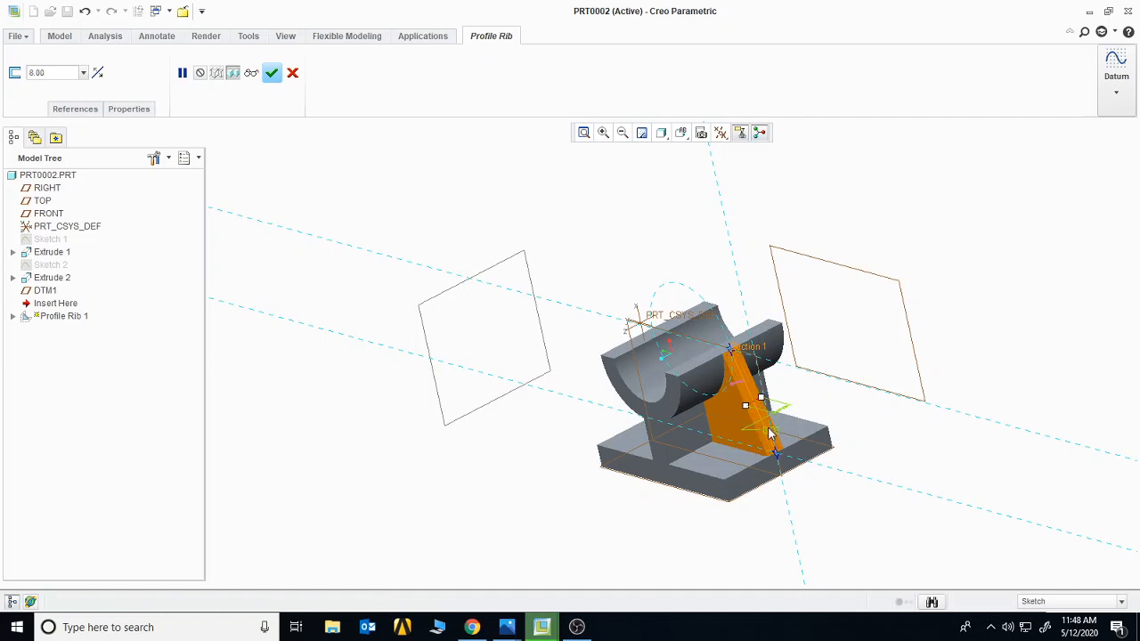
left_click(272, 72)
Start a second Profile Rib sketch on datum plane DTM1 and orient the view parallel to the screen
middle_click_drag(929, 312, 986, 303)
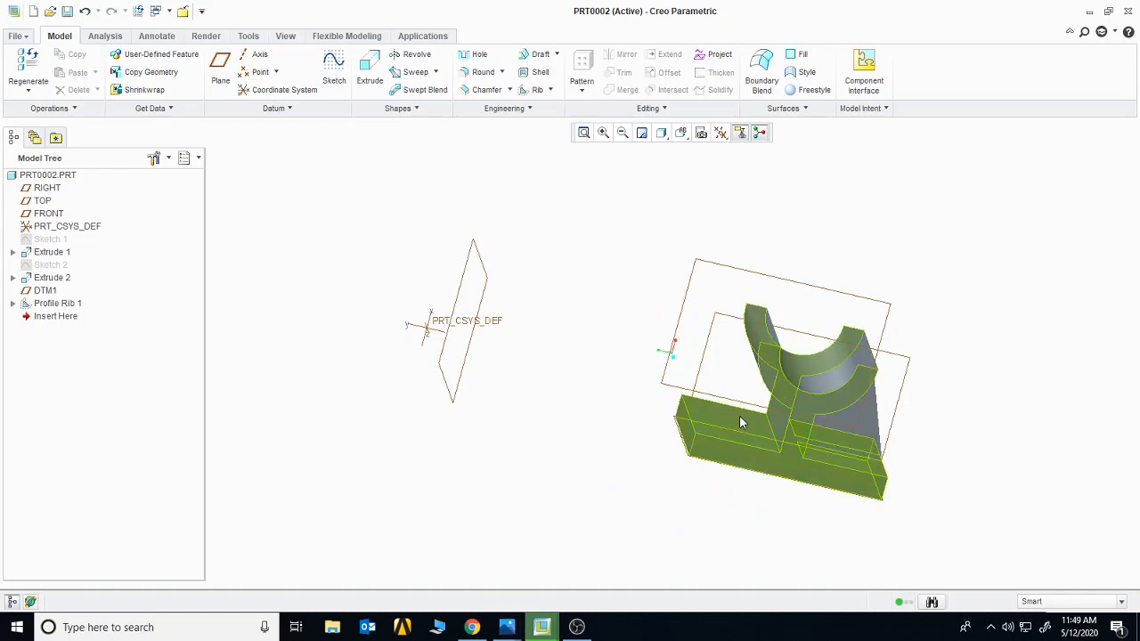
middle_click_drag(1104, 361, 760, 405)
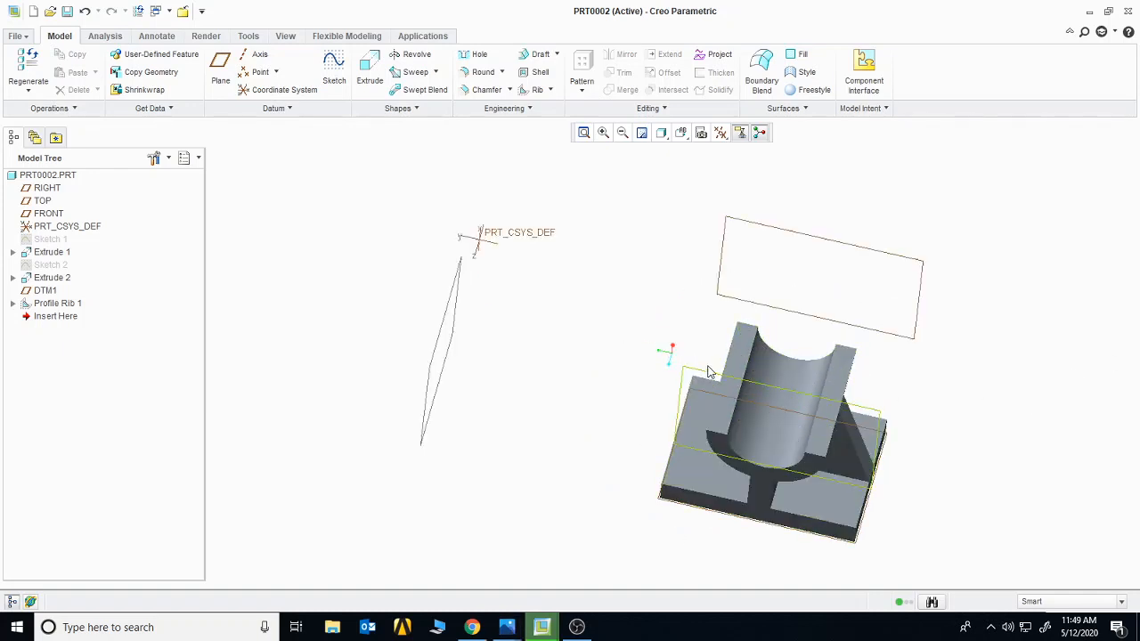
mouse_move(946, 375)
middle_mouse_down()
mouse_move(961, 369)
mouse_move(951, 362)
middle_mouse_up()
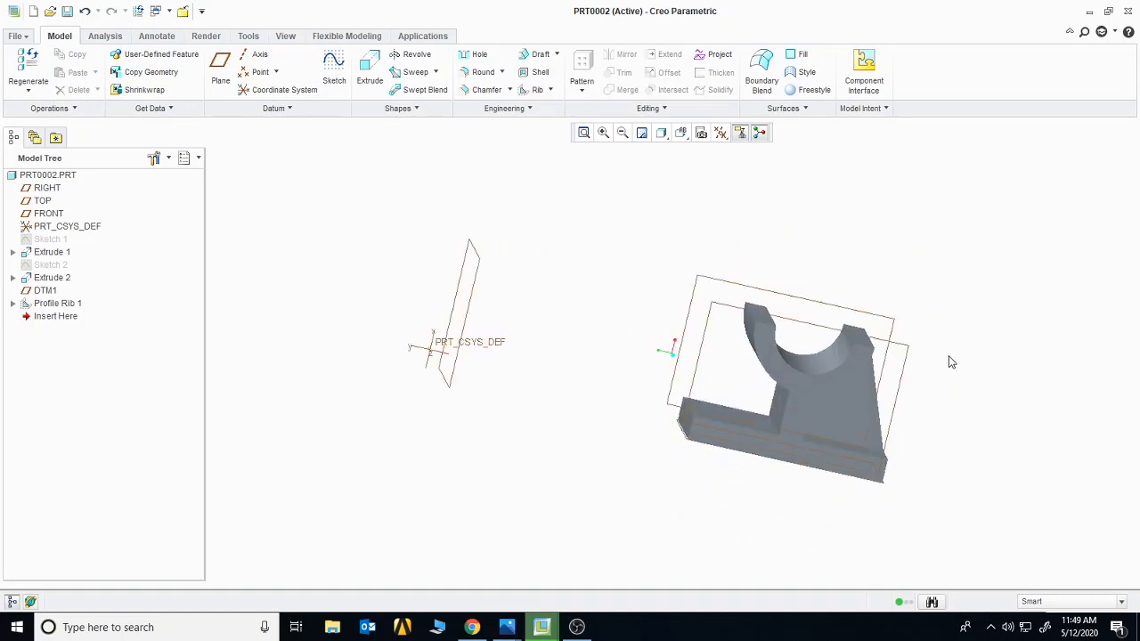
left_click(38, 294)
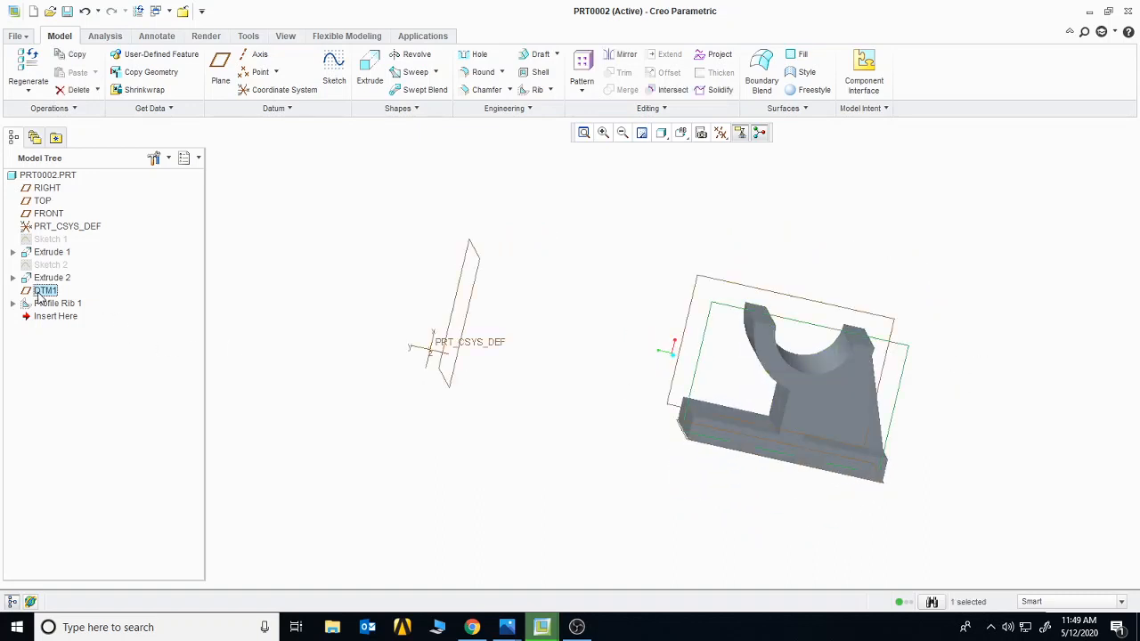
left_click(550, 90)
left_click(550, 125)
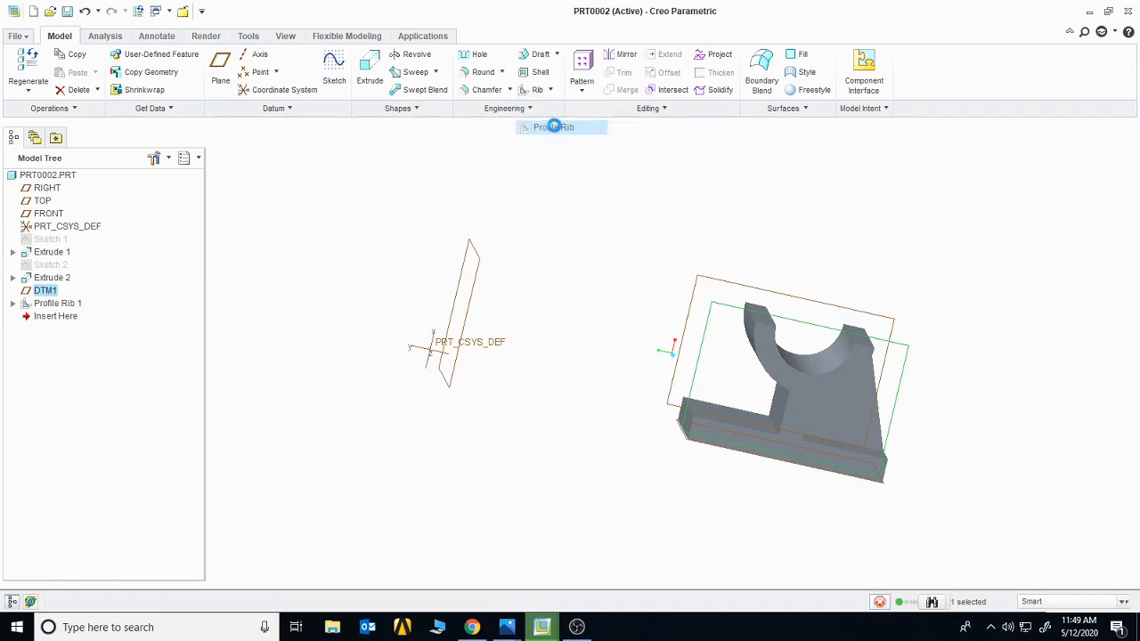
left_click(720, 133)
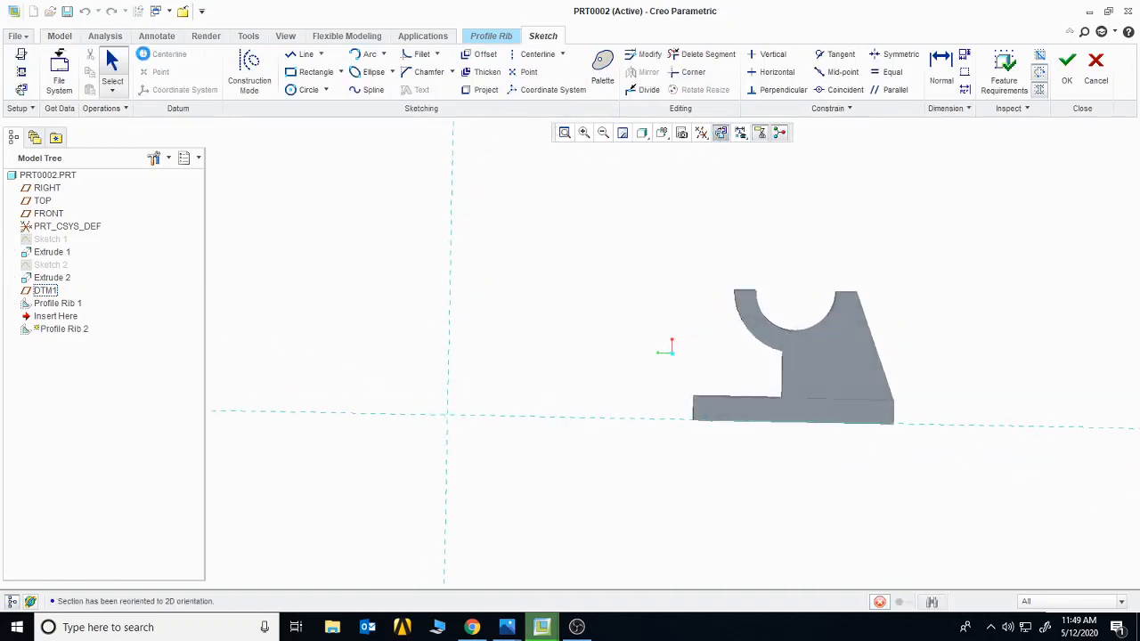
Add the saddle's outer arc and upper edge, the web's free side, and the base's upper and side faces as sketch references
left_click(755, 340)
left_click(781, 381)
left_click(760, 396)
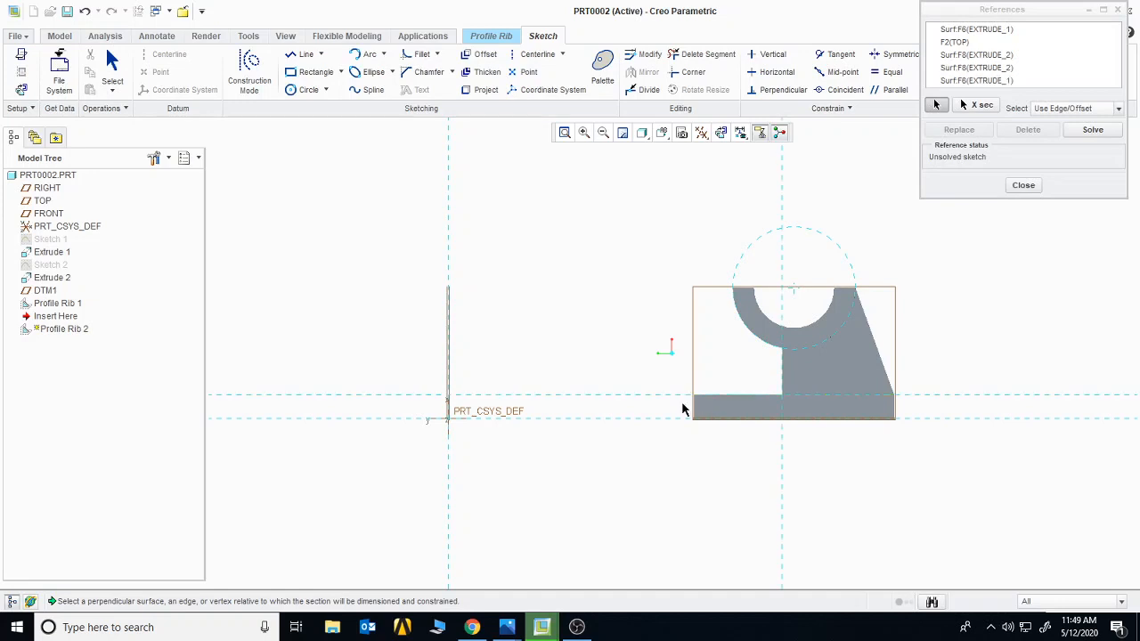
left_click(697, 409)
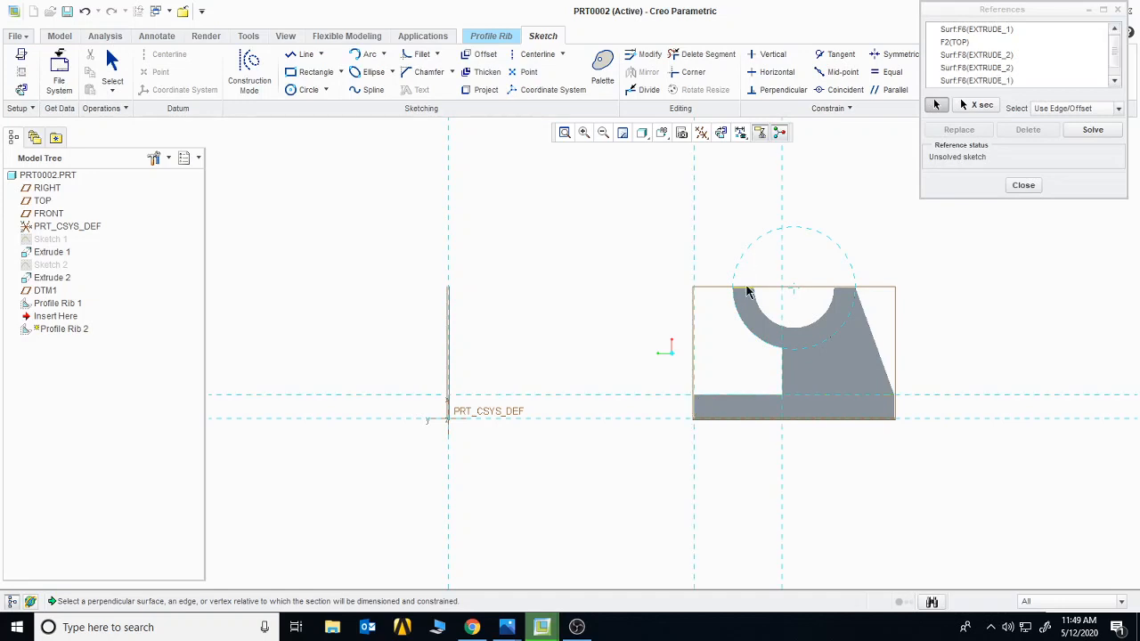
left_click(748, 288)
left_click(1023, 185)
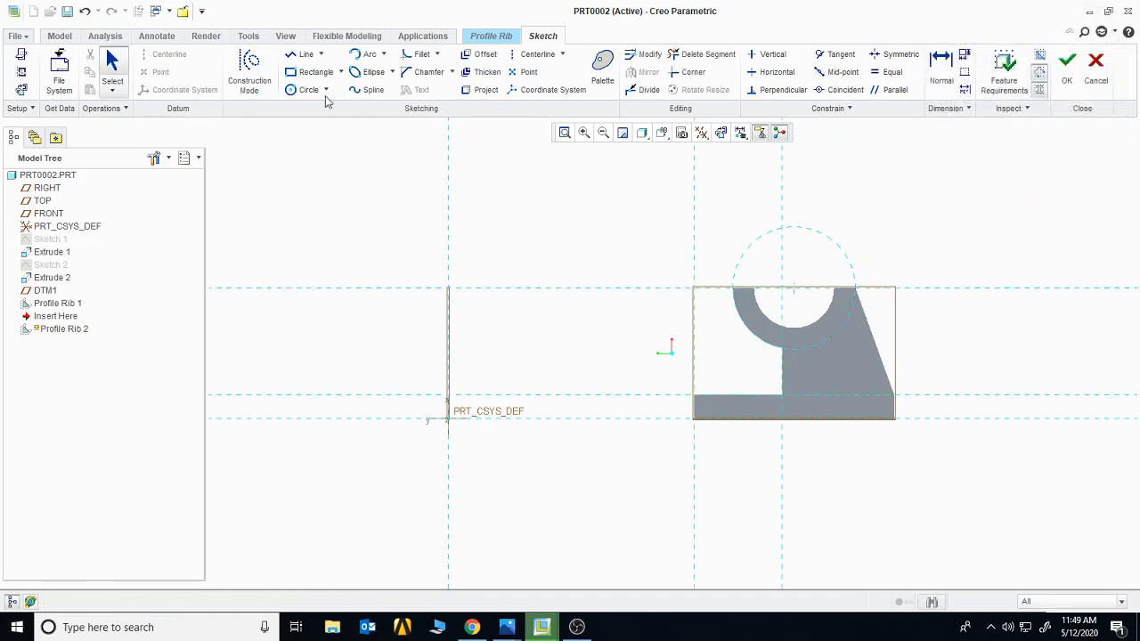
Sketch the second rib's sloping line from the saddle's outer upper corner to the base's upper corner and finish the sketch
left_click(302, 55)
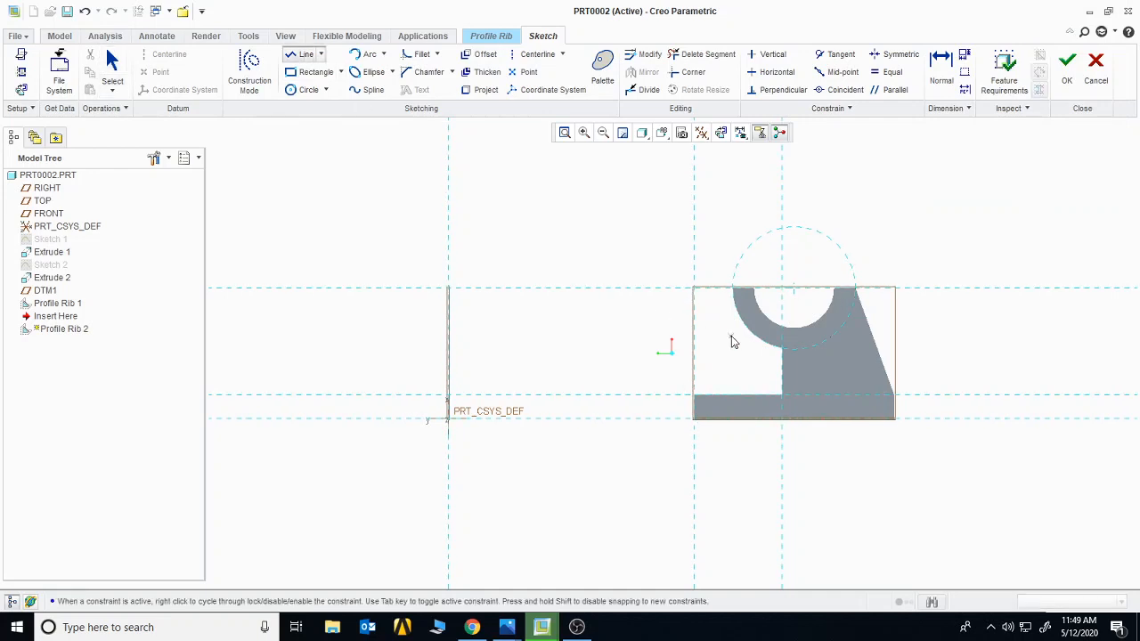
left_click(732, 288)
left_click(695, 394)
middle_click(715, 382)
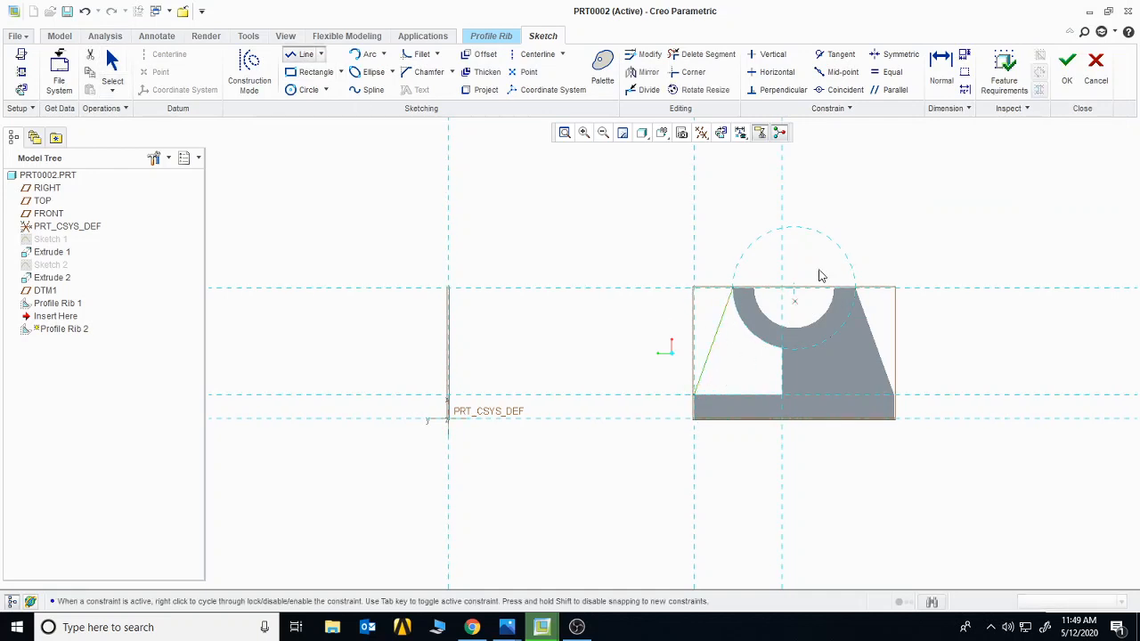
left_click(1069, 73)
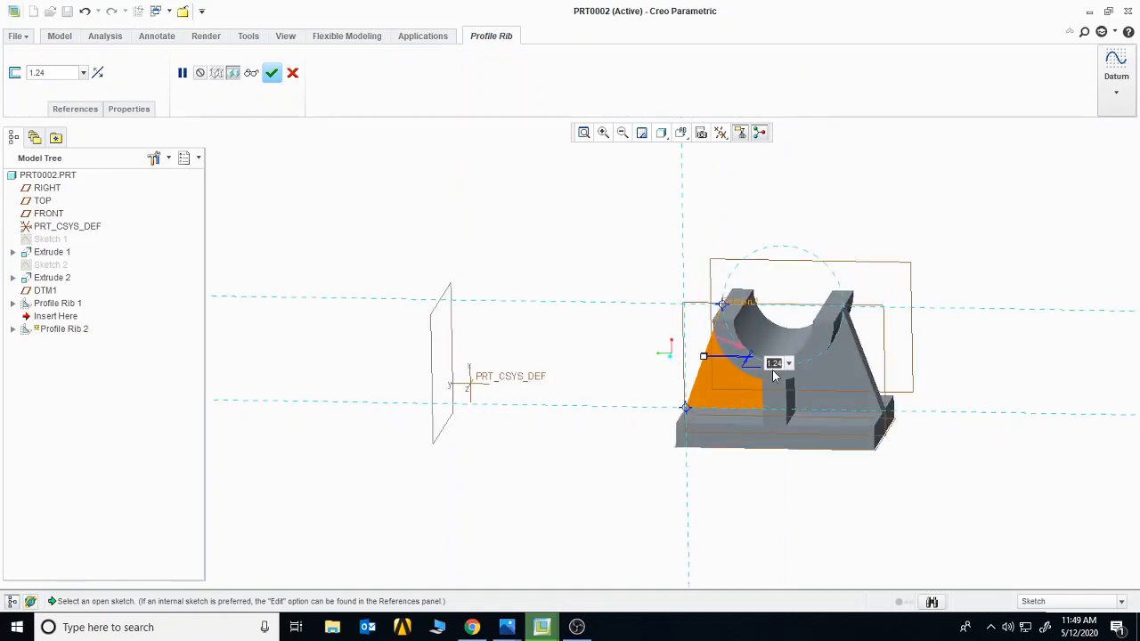
Set the second profile rib's thickness to 8 and complete the rib
type("88")
key("Return")
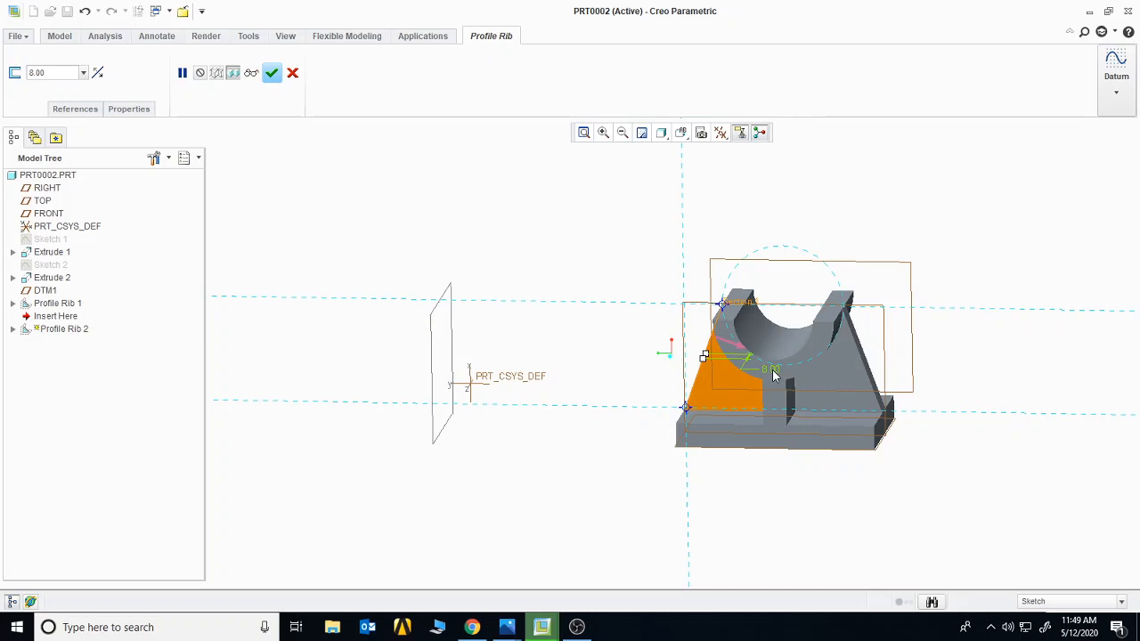
left_click(271, 74)
Examine the ribbed bracket from several sides, and view the 3D - 1.jpg drawing in Photos before returning to PRT0002 in Creo
middle_click_drag(466, 295, 683, 219)
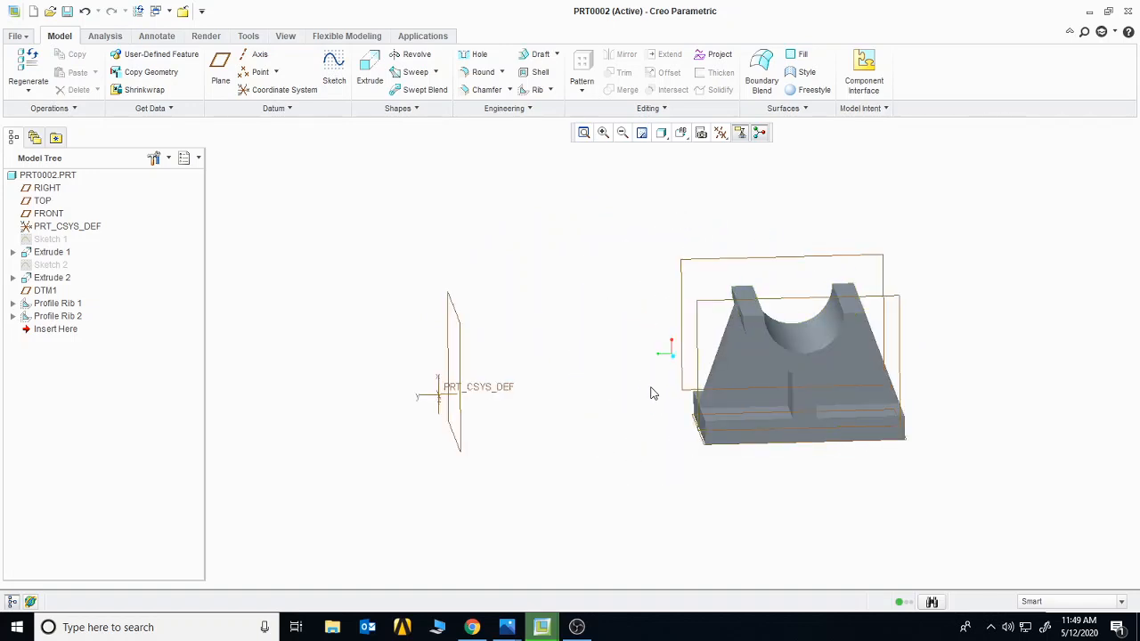
key("ctrl+d")
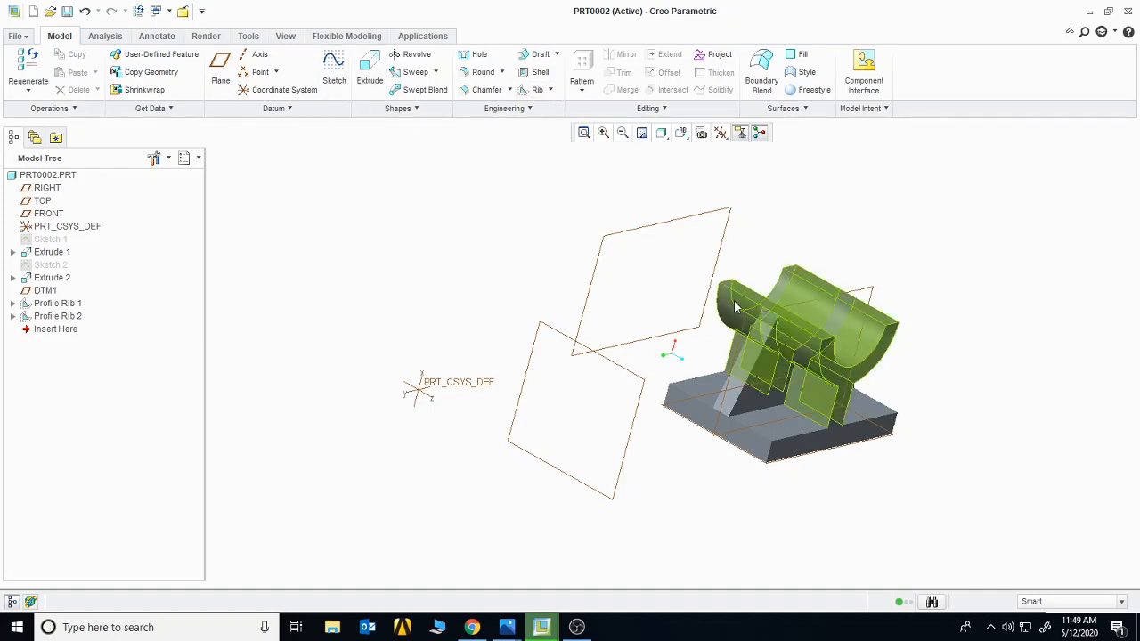
middle_click_drag(949, 285, 850, 309)
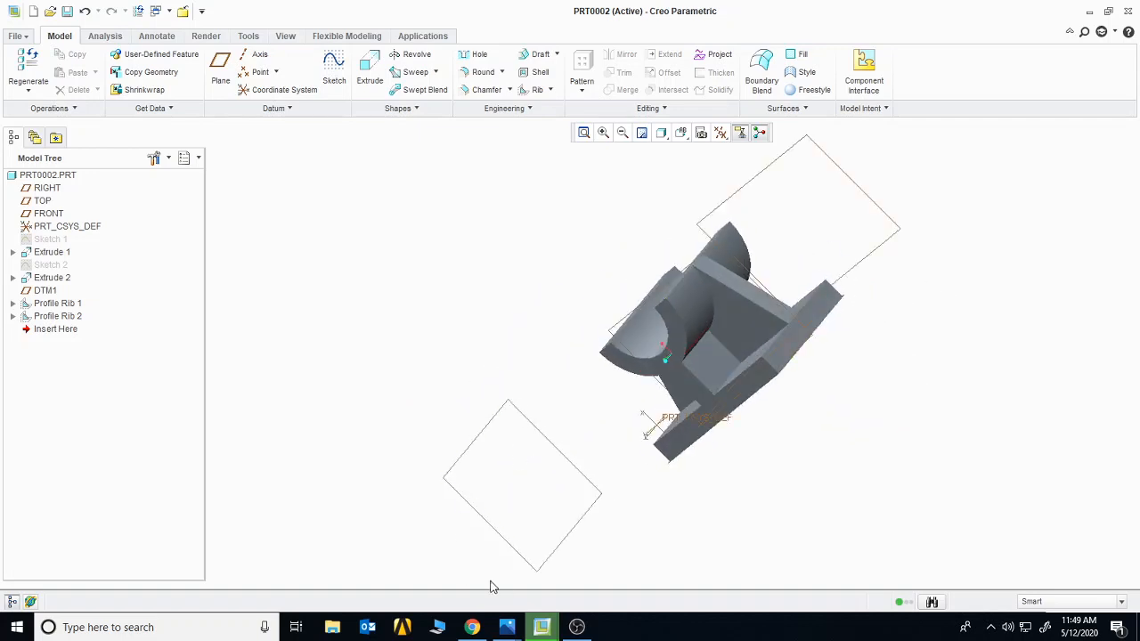
middle_click_drag(641, 305, 561, 397)
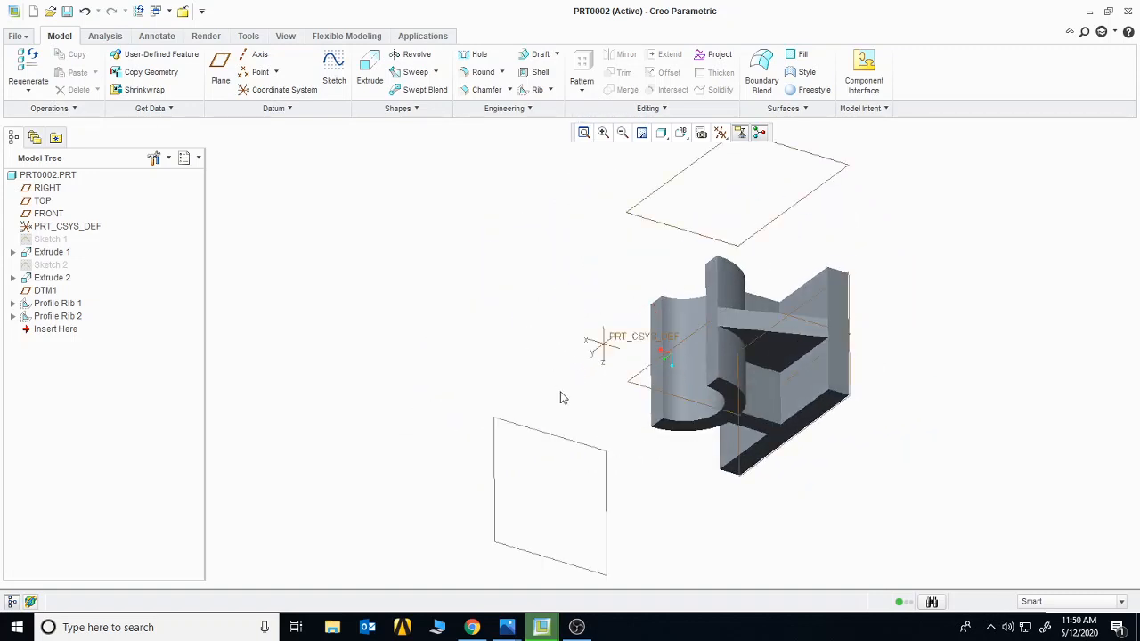
mouse_move(508, 629)
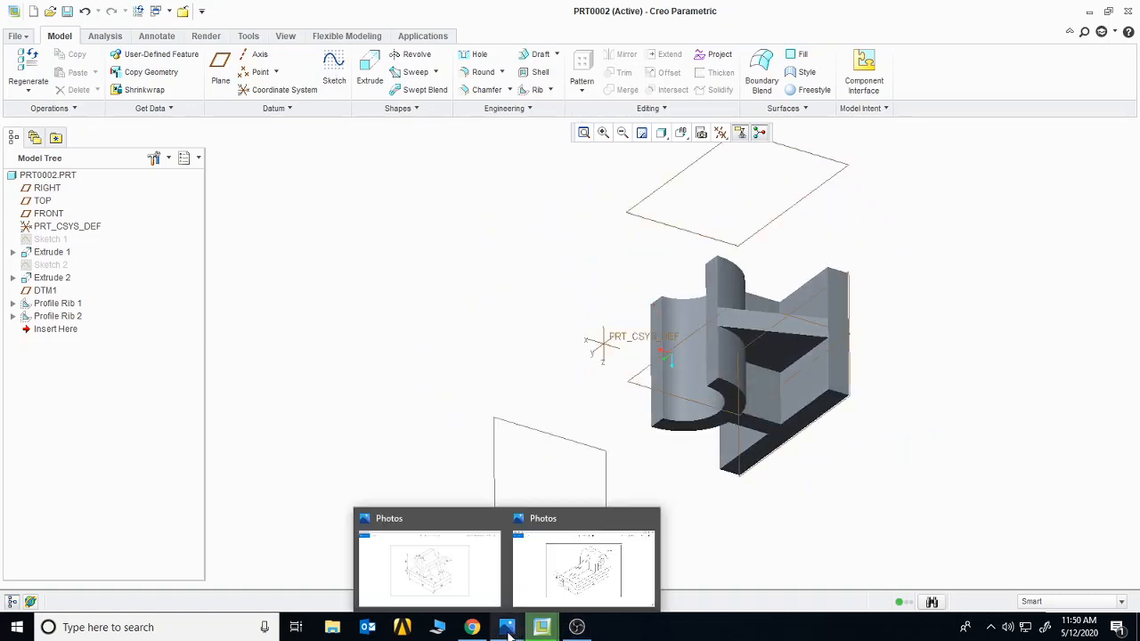
left_click(552, 575)
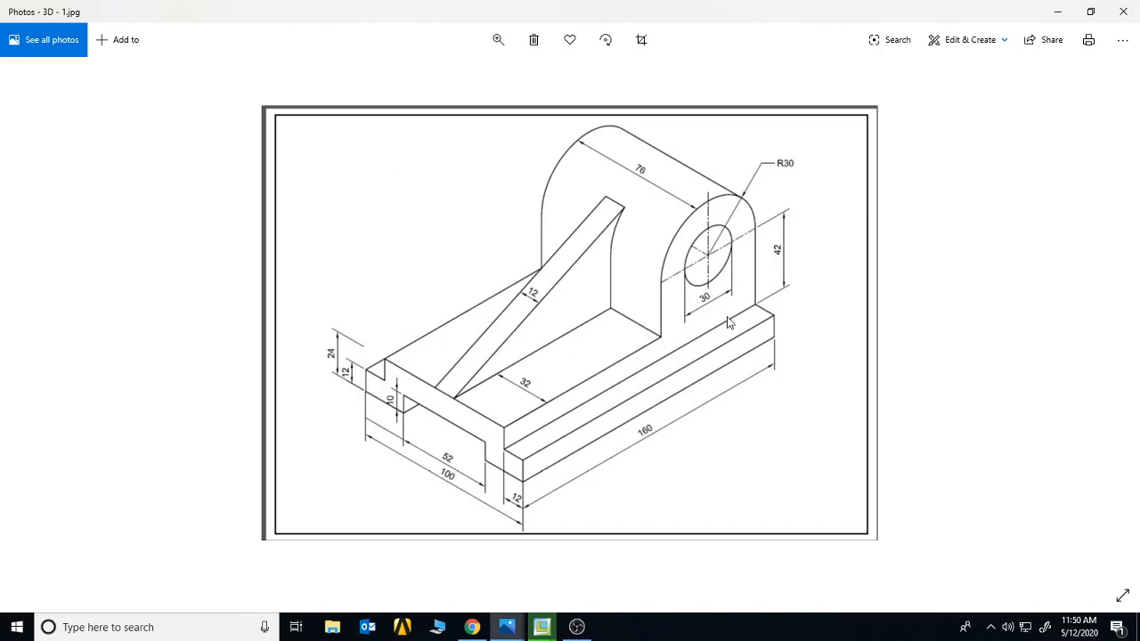
mouse_move(544, 629)
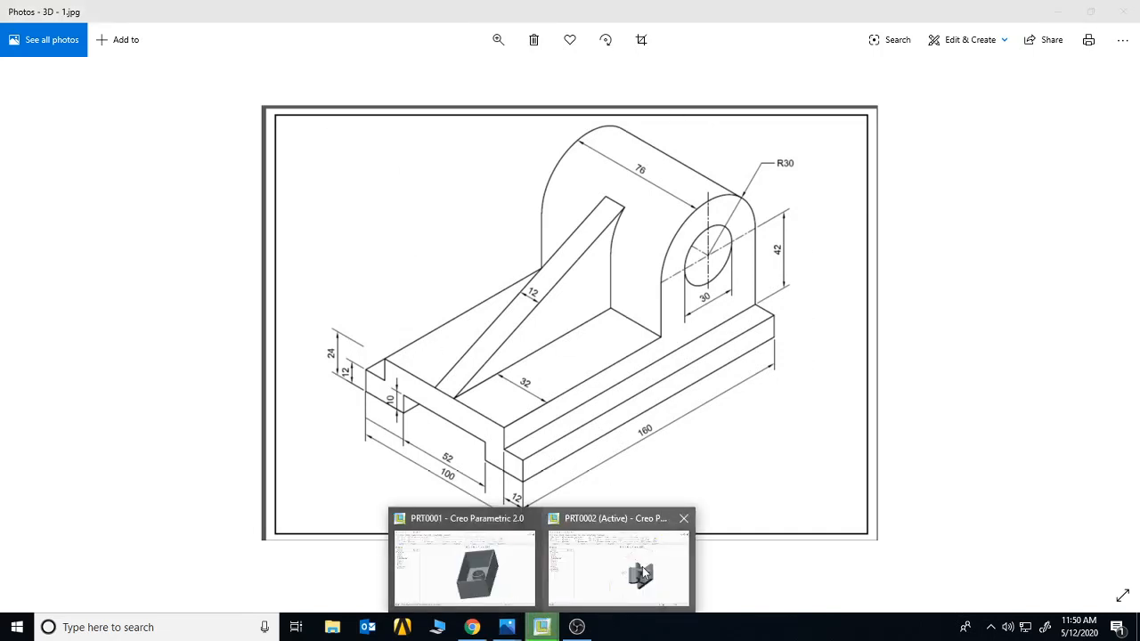
left_click(646, 574)
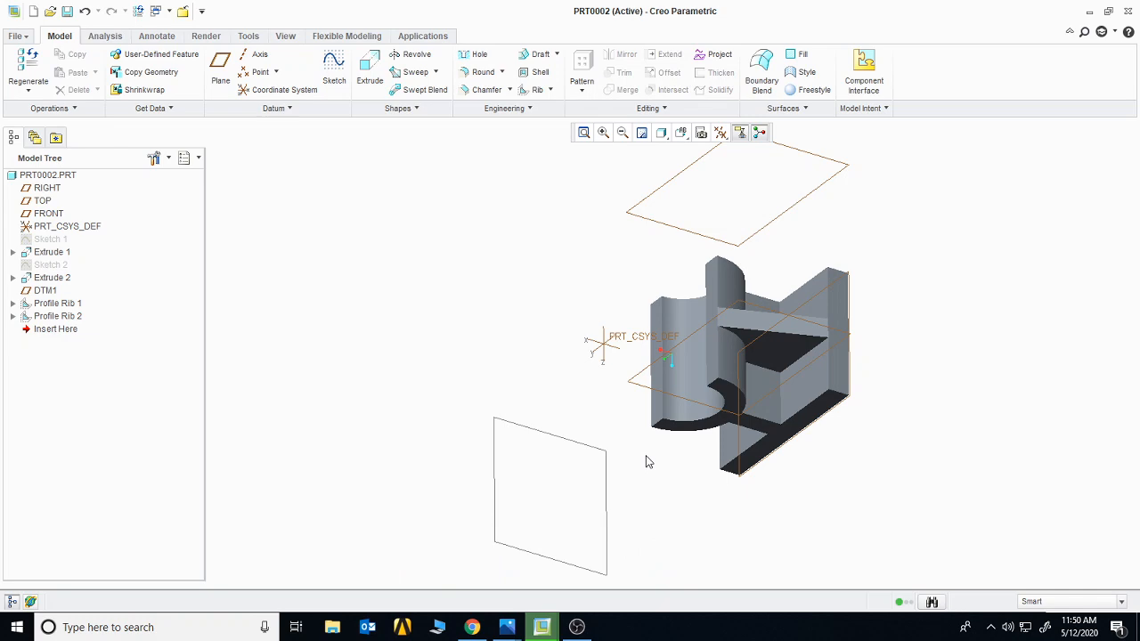